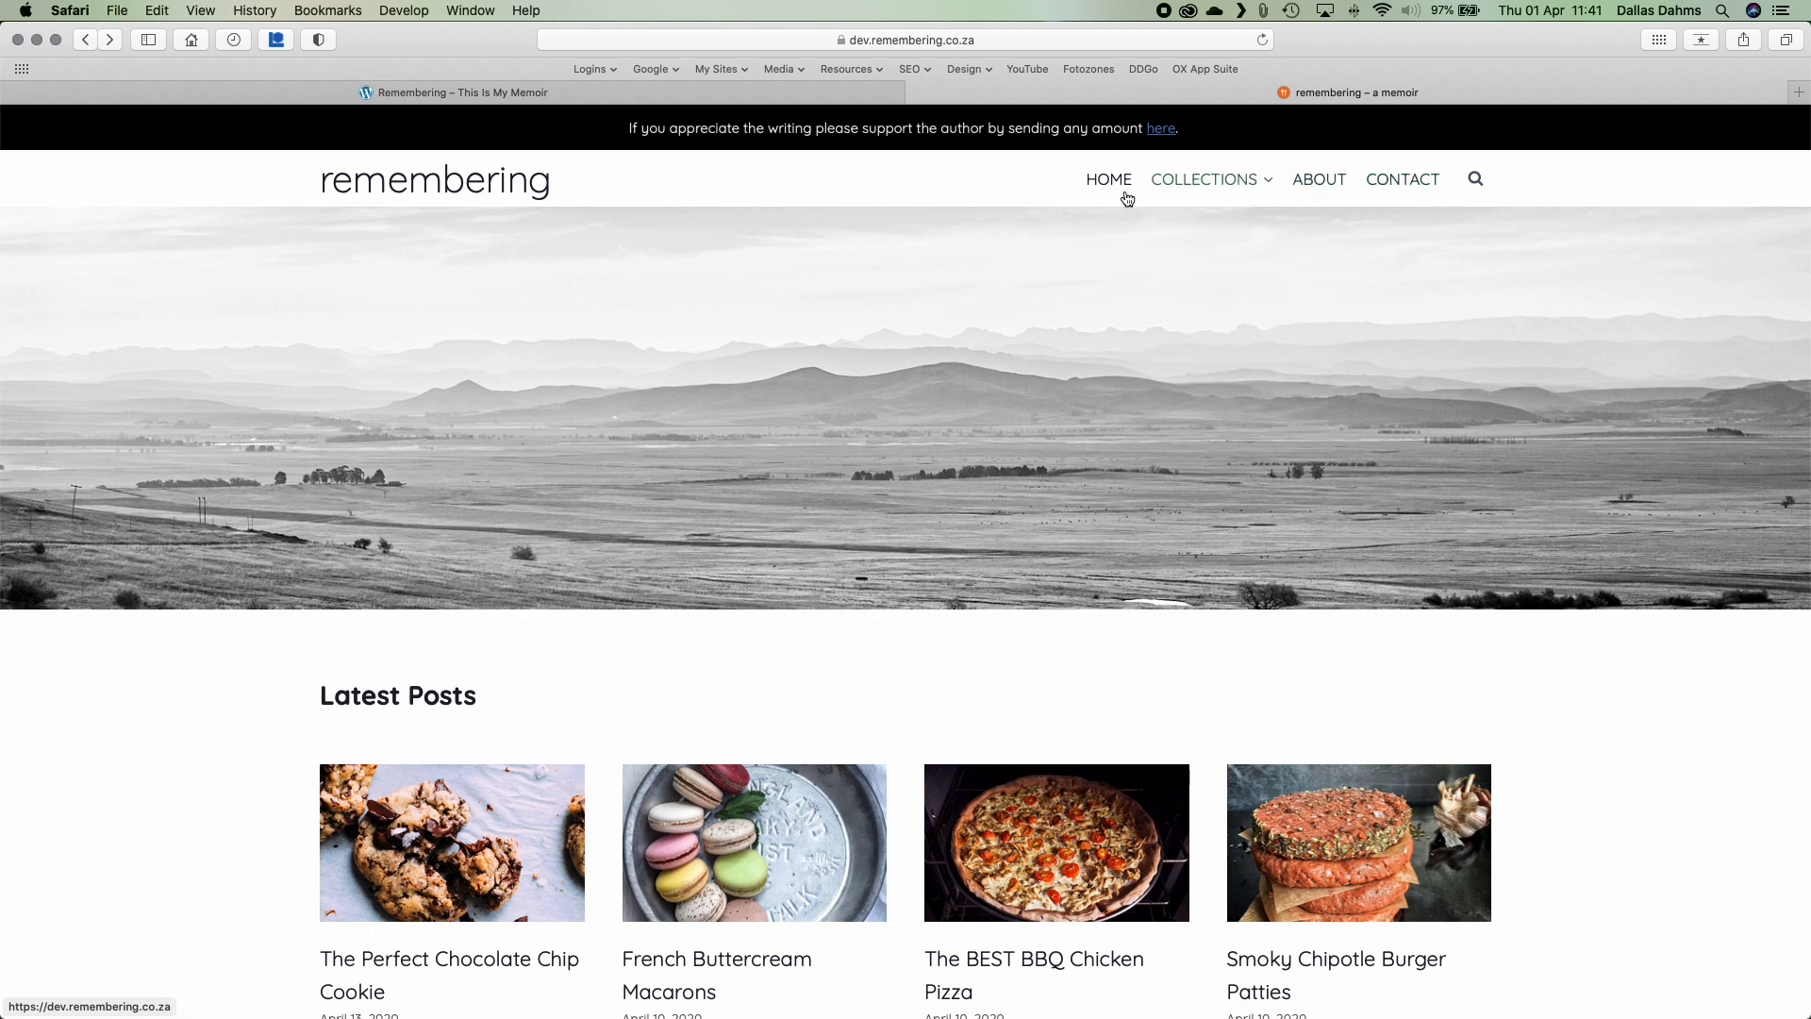
Compare the header and hero areas of the finished memoir site's home page with those of the starter Remembering recipe site
mouse_move(1186, 224)
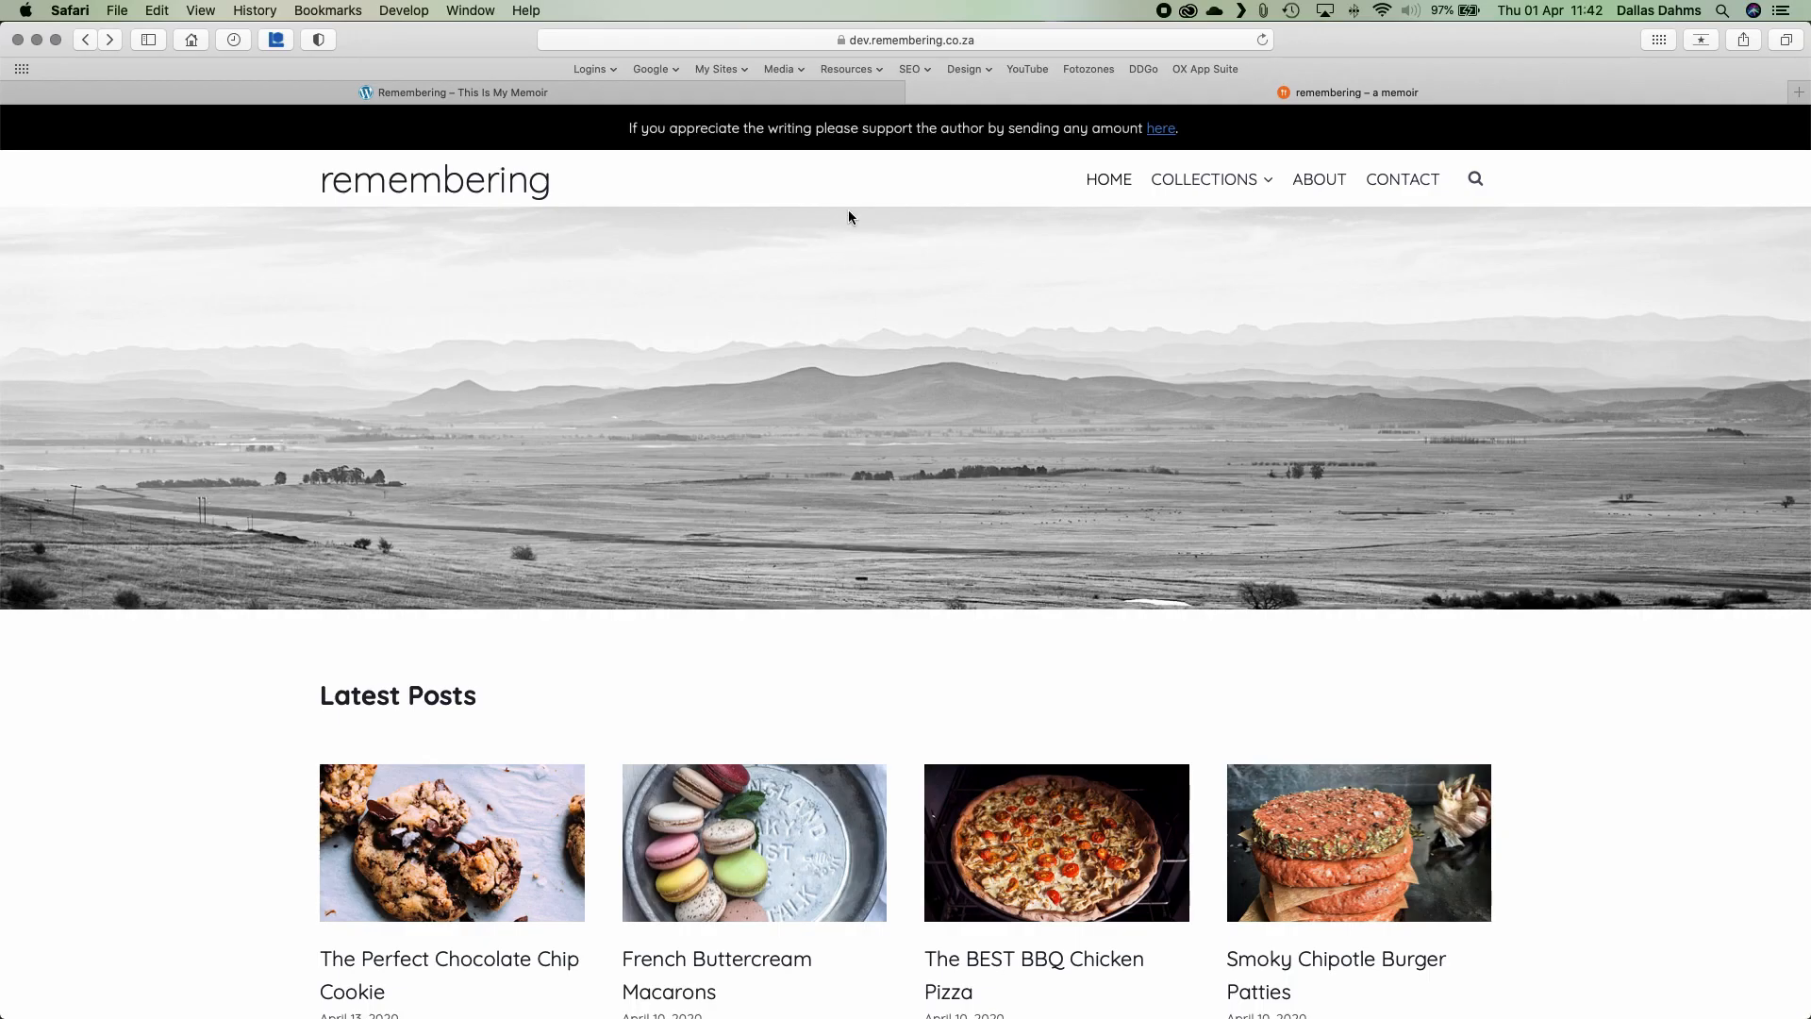
scroll(843, 422, "down", 5)
scroll(843, 423, "up", 4)
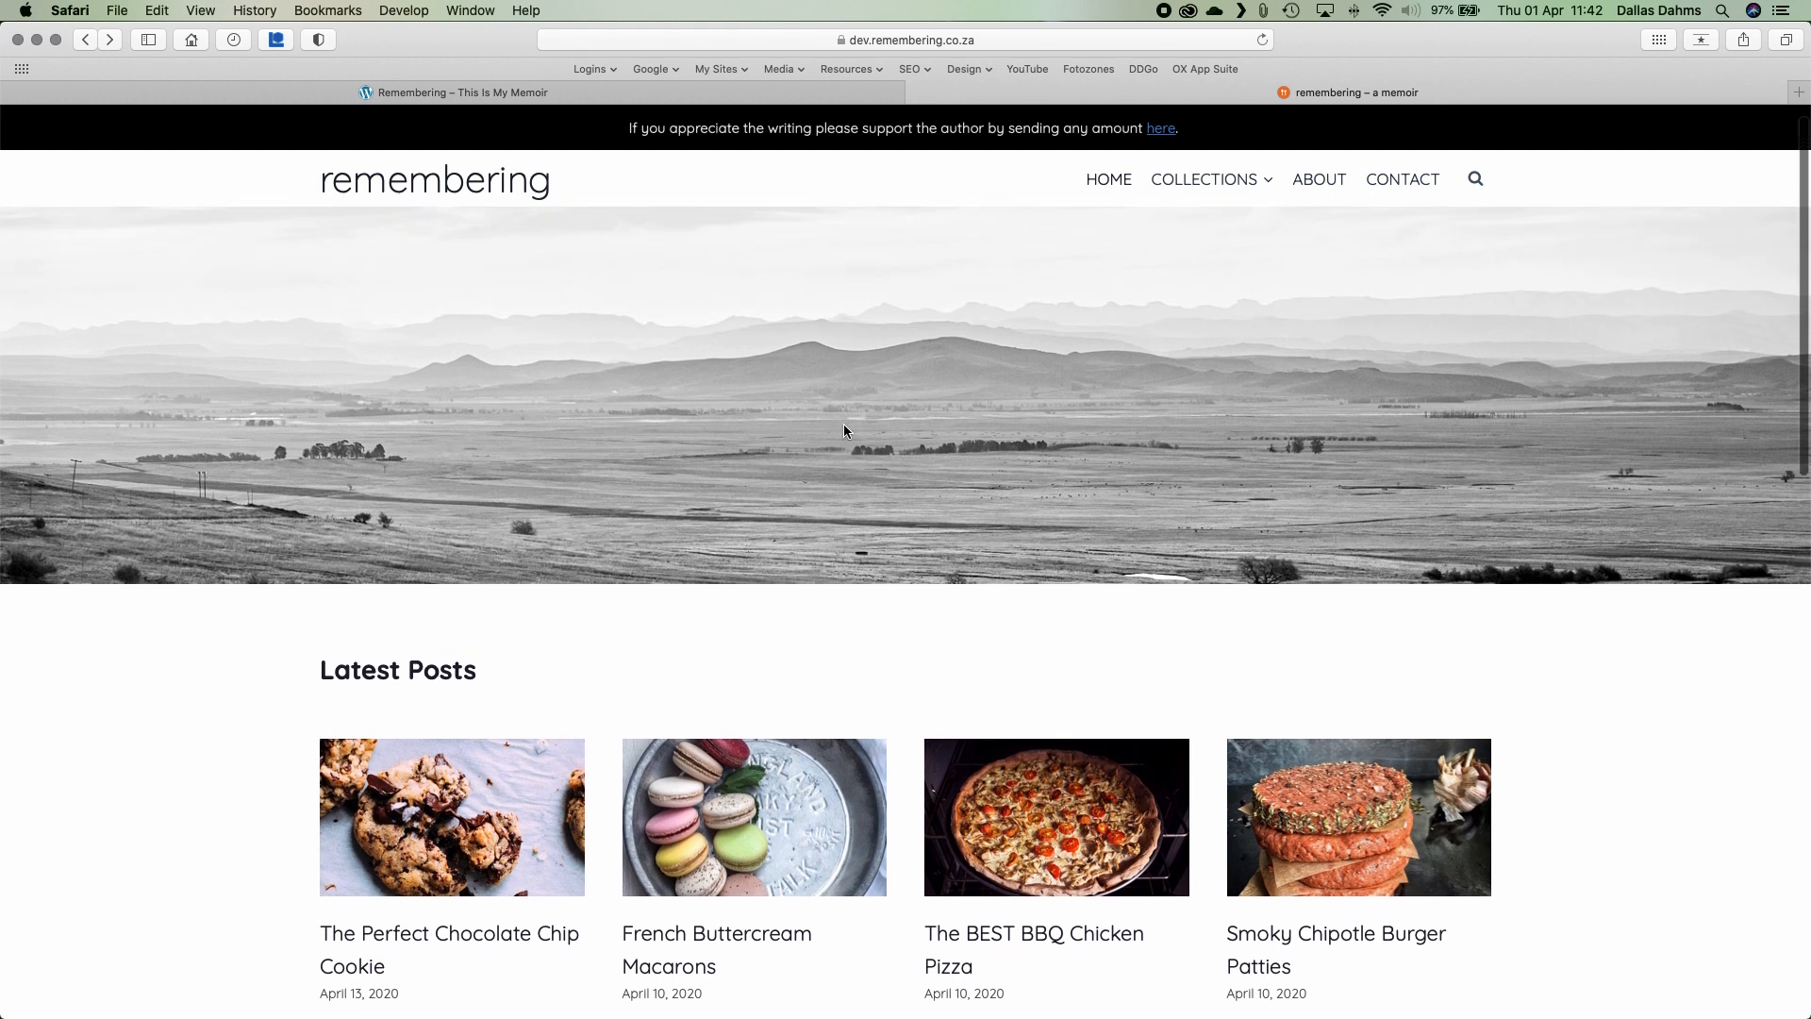
scroll(843, 430, "up", 1)
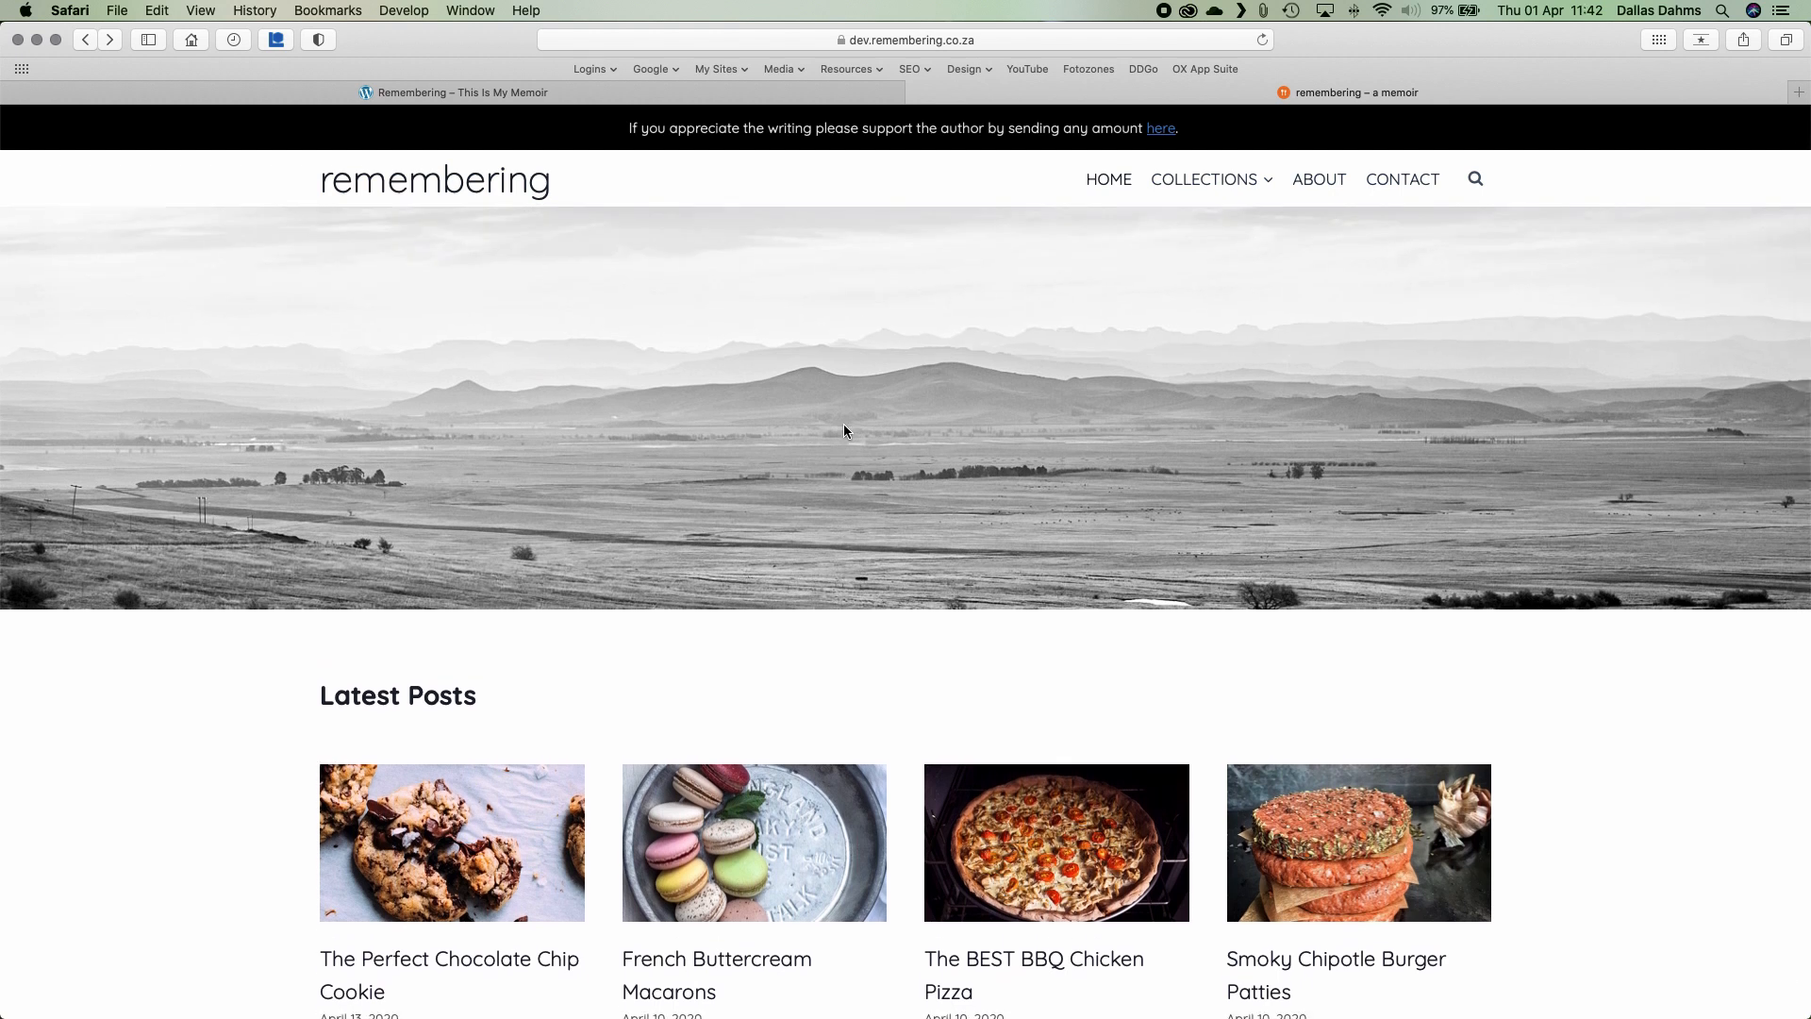
left_click(507, 94)
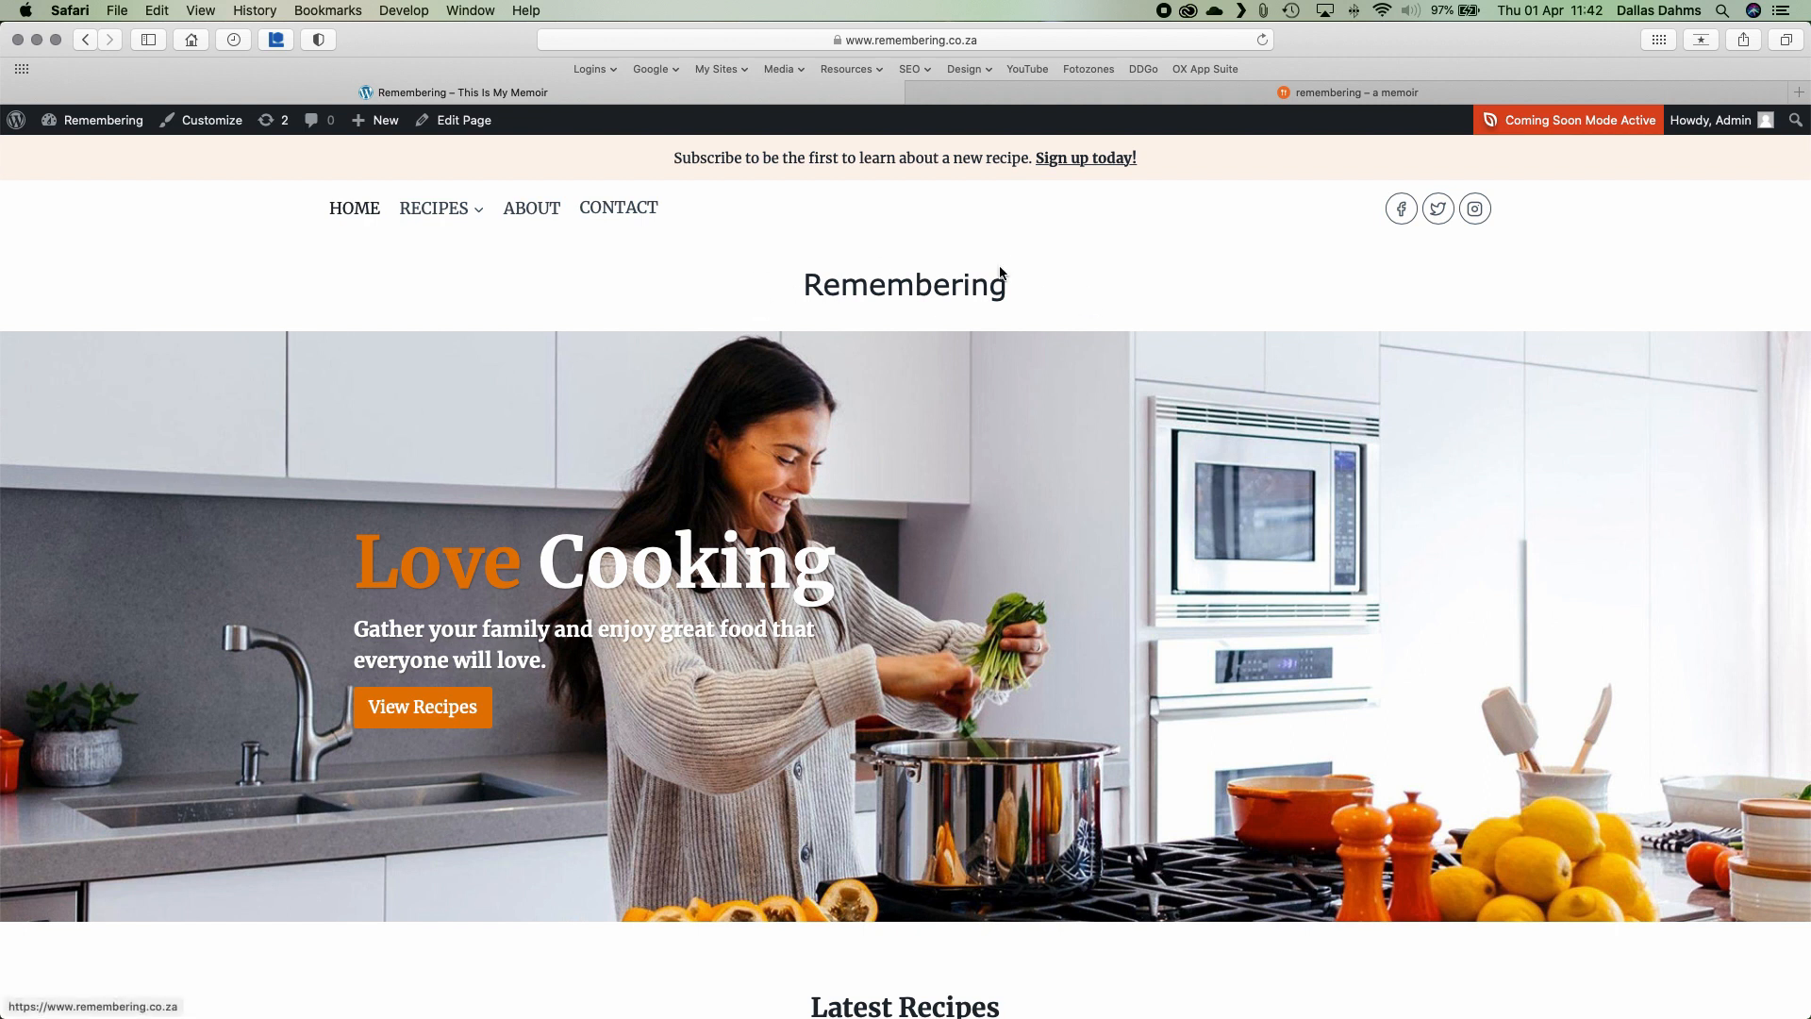
scroll(1009, 450, "down", 4)
scroll(1010, 457, "up", 5)
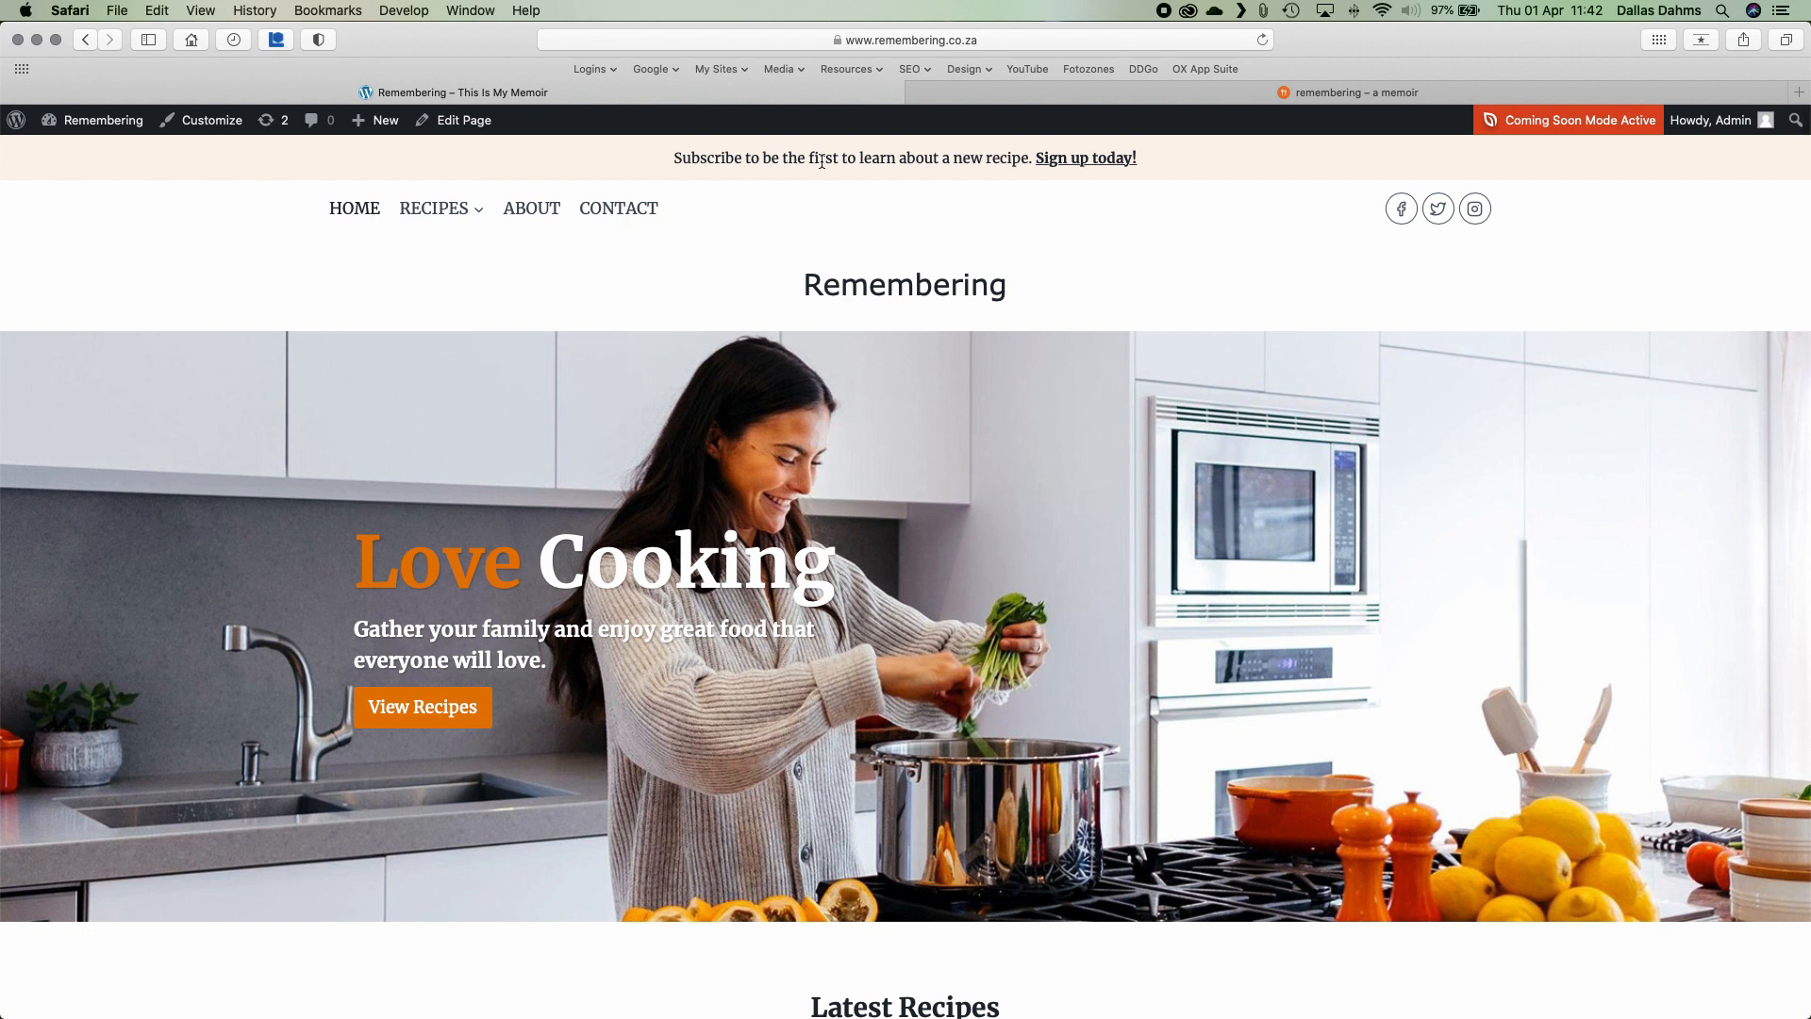
left_click(984, 97)
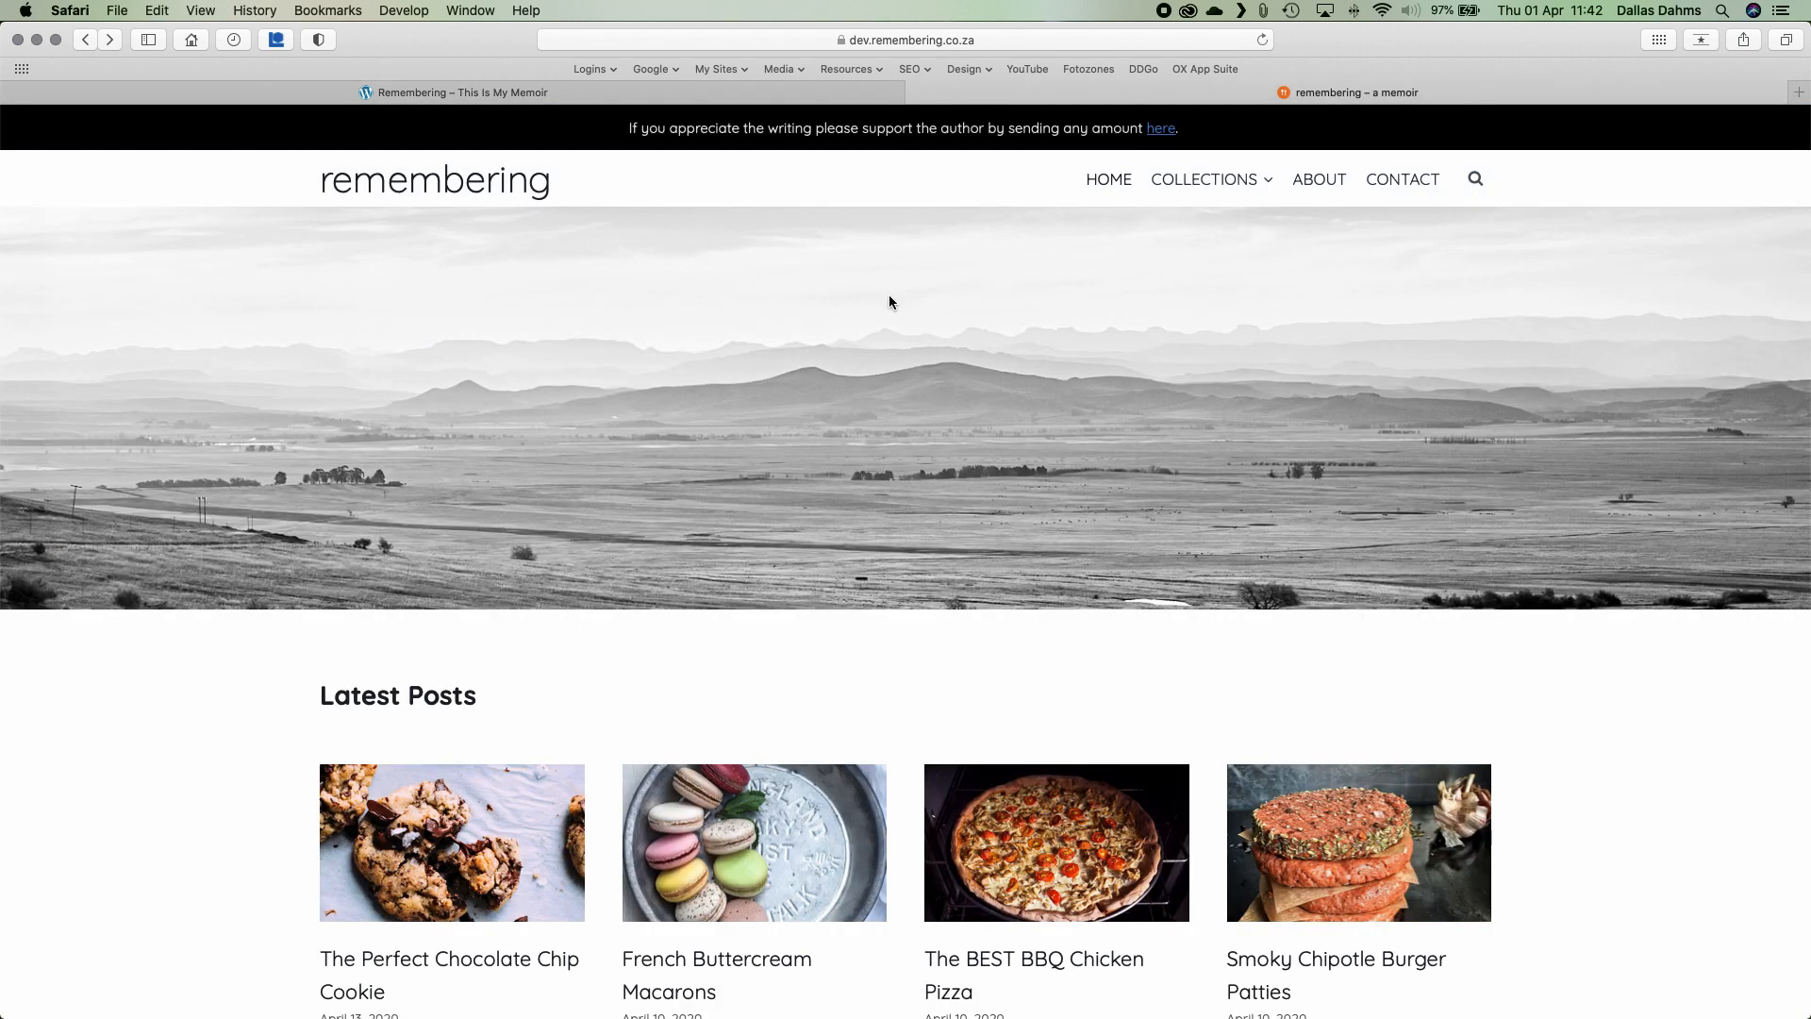
scroll(834, 238, "down", 5)
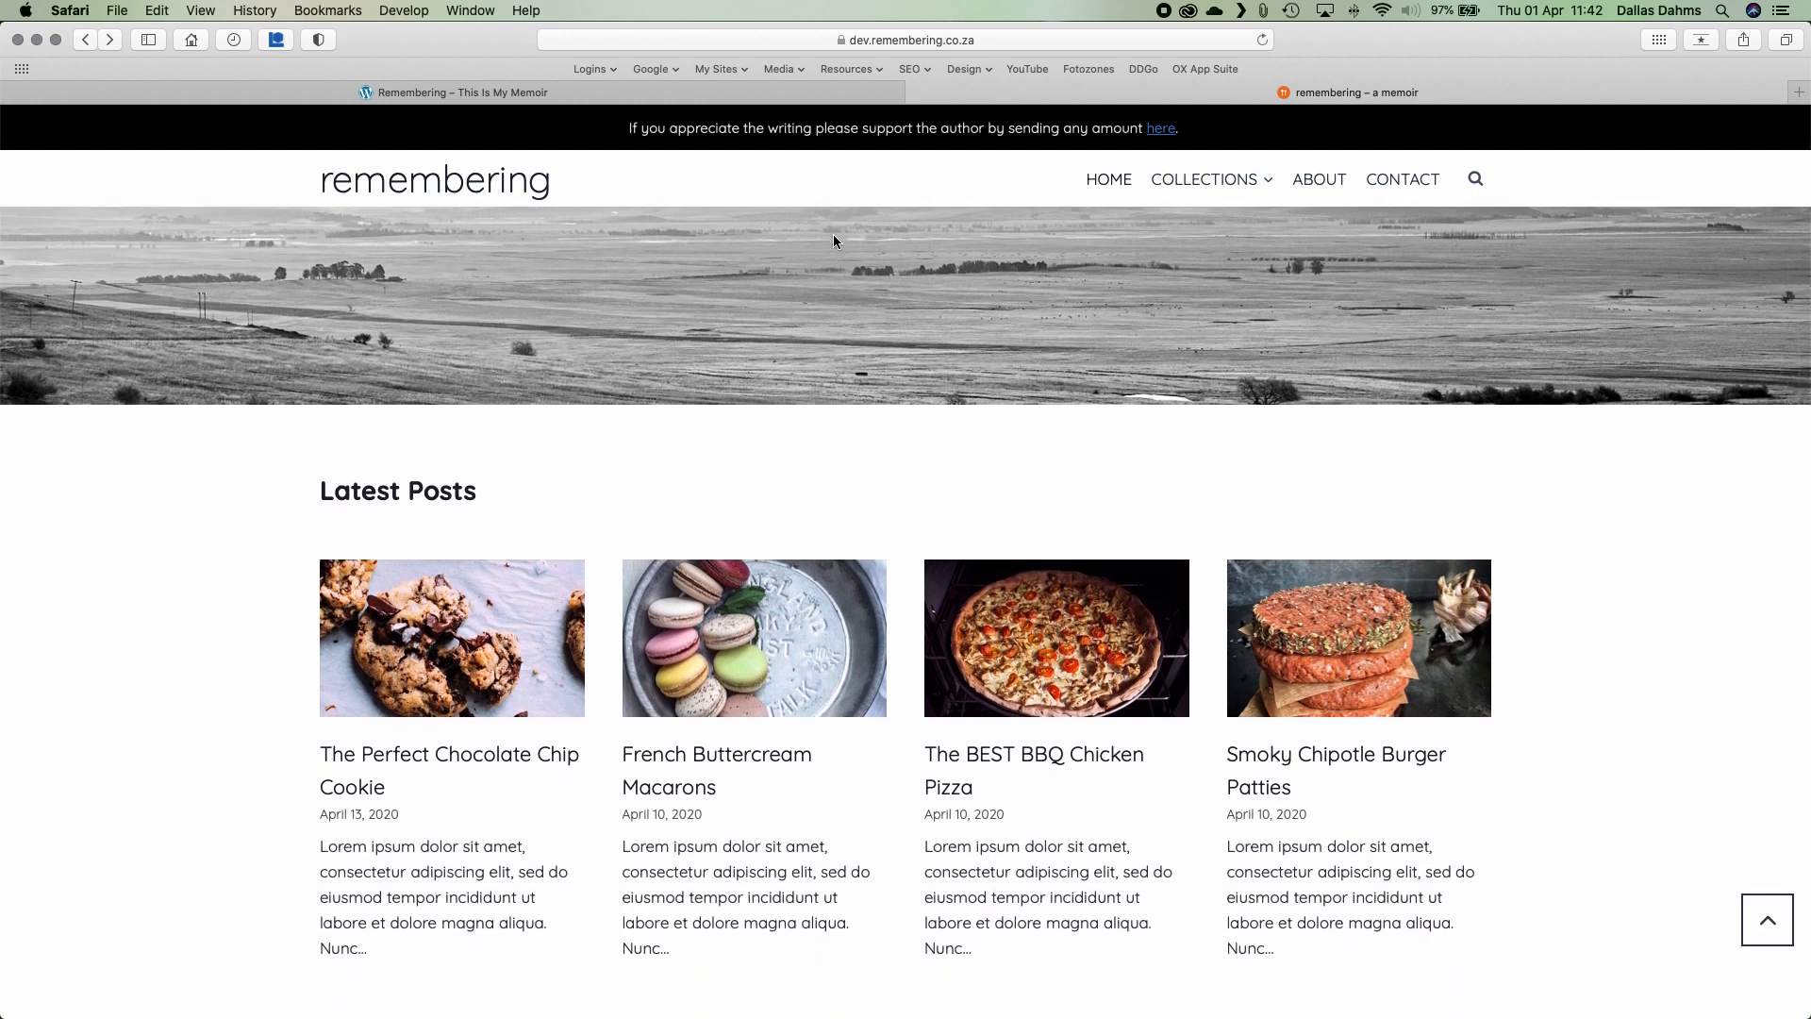
scroll(833, 235, "up", 5)
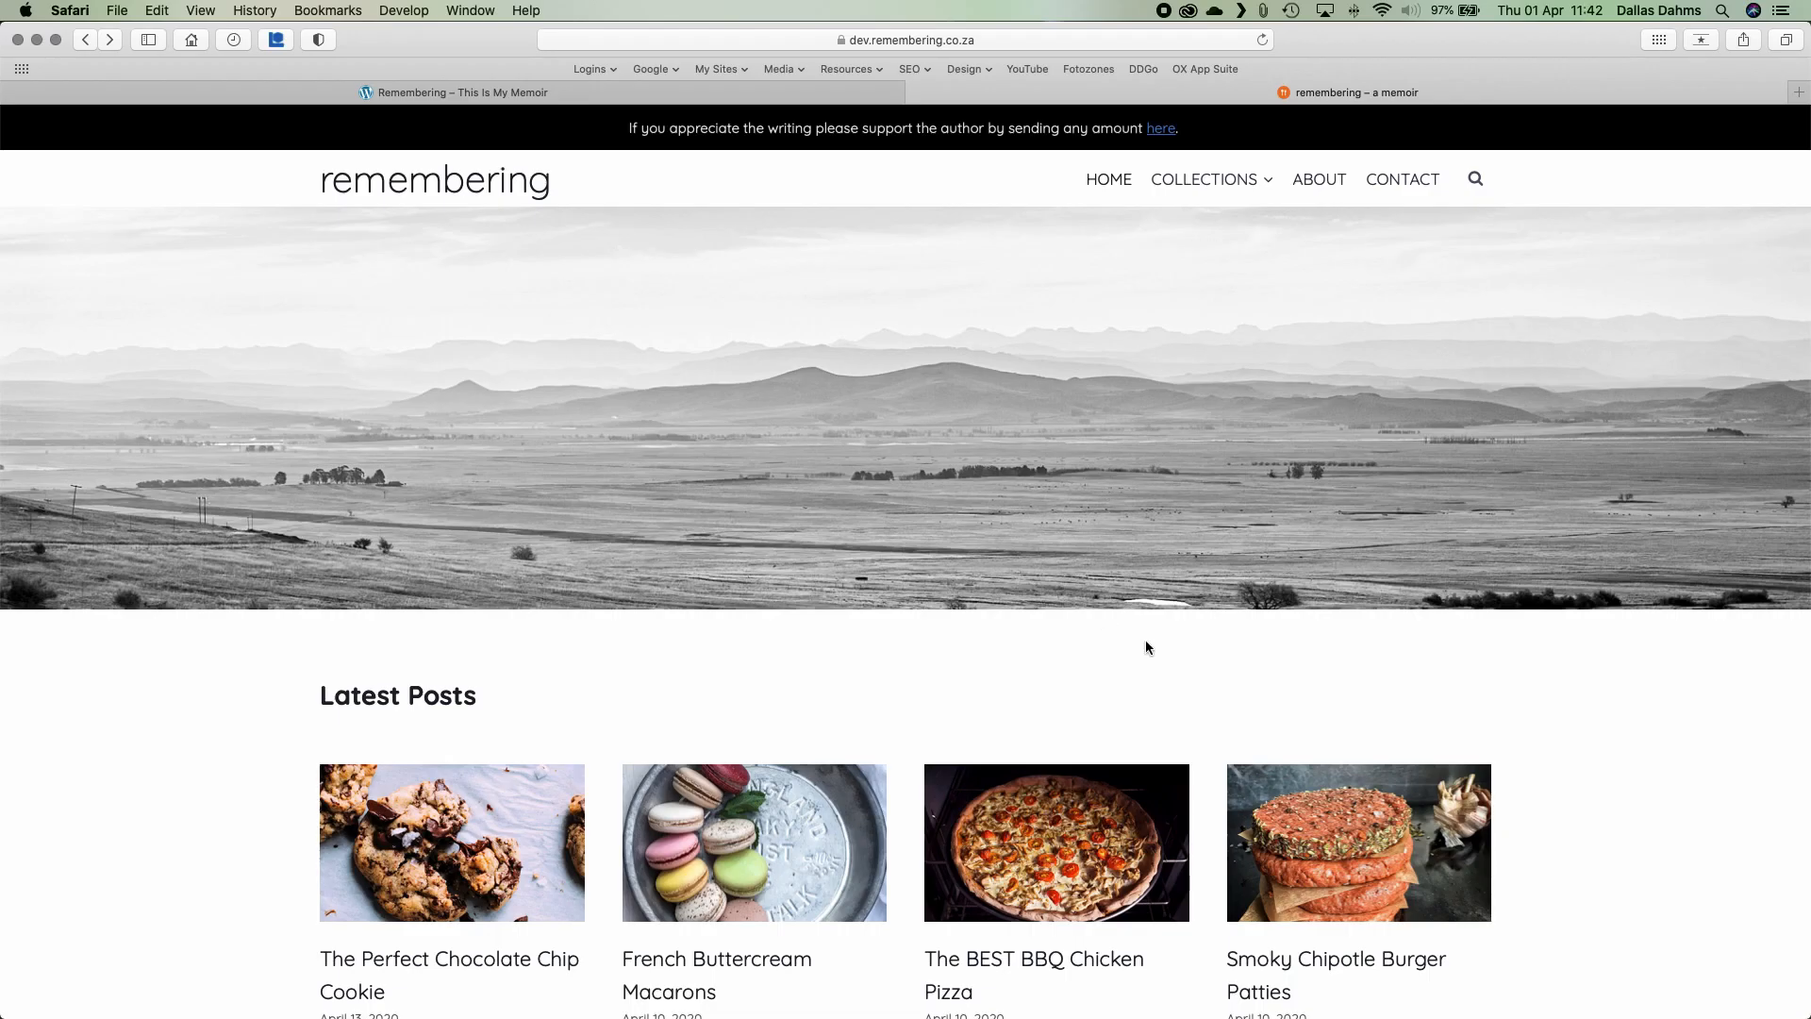
Examine the memoir site's home page from Latest Posts through the Shop and Subscribe sections to the footer, and test its scroll-to-top control
scroll(1096, 708, "down", 5)
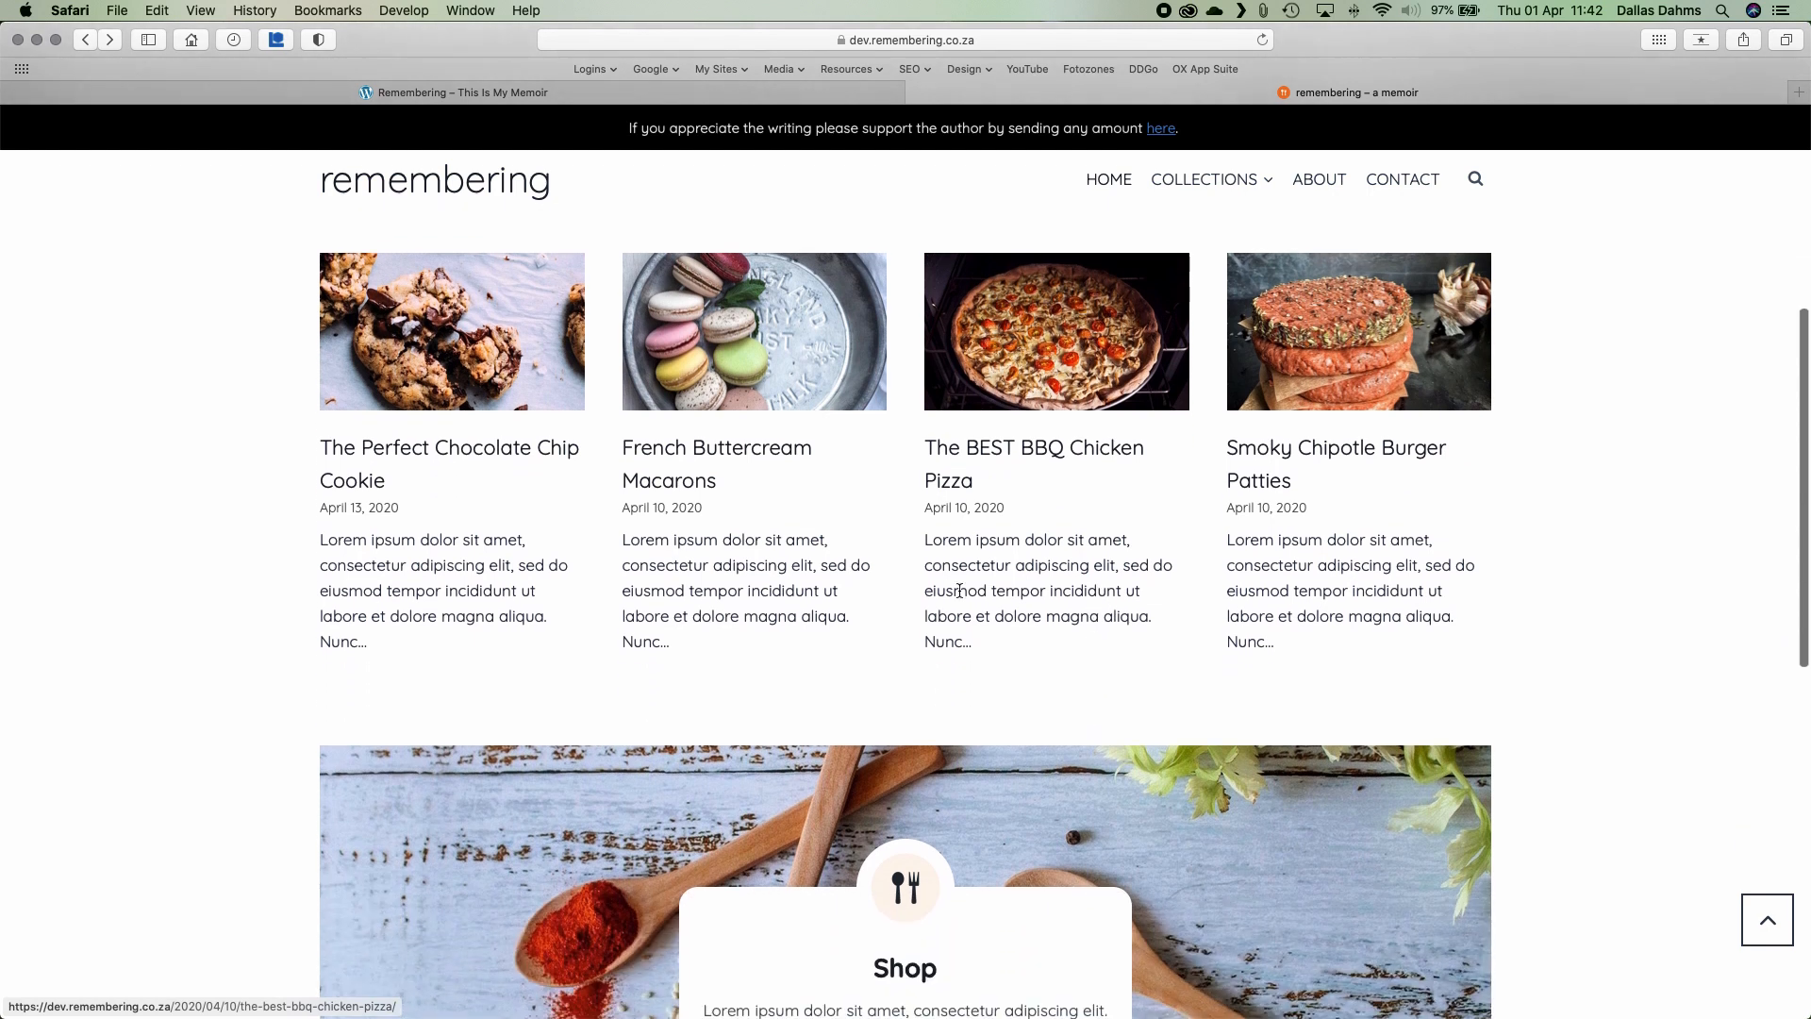
scroll(981, 604, "down", 3)
scroll(953, 406, "up", 3)
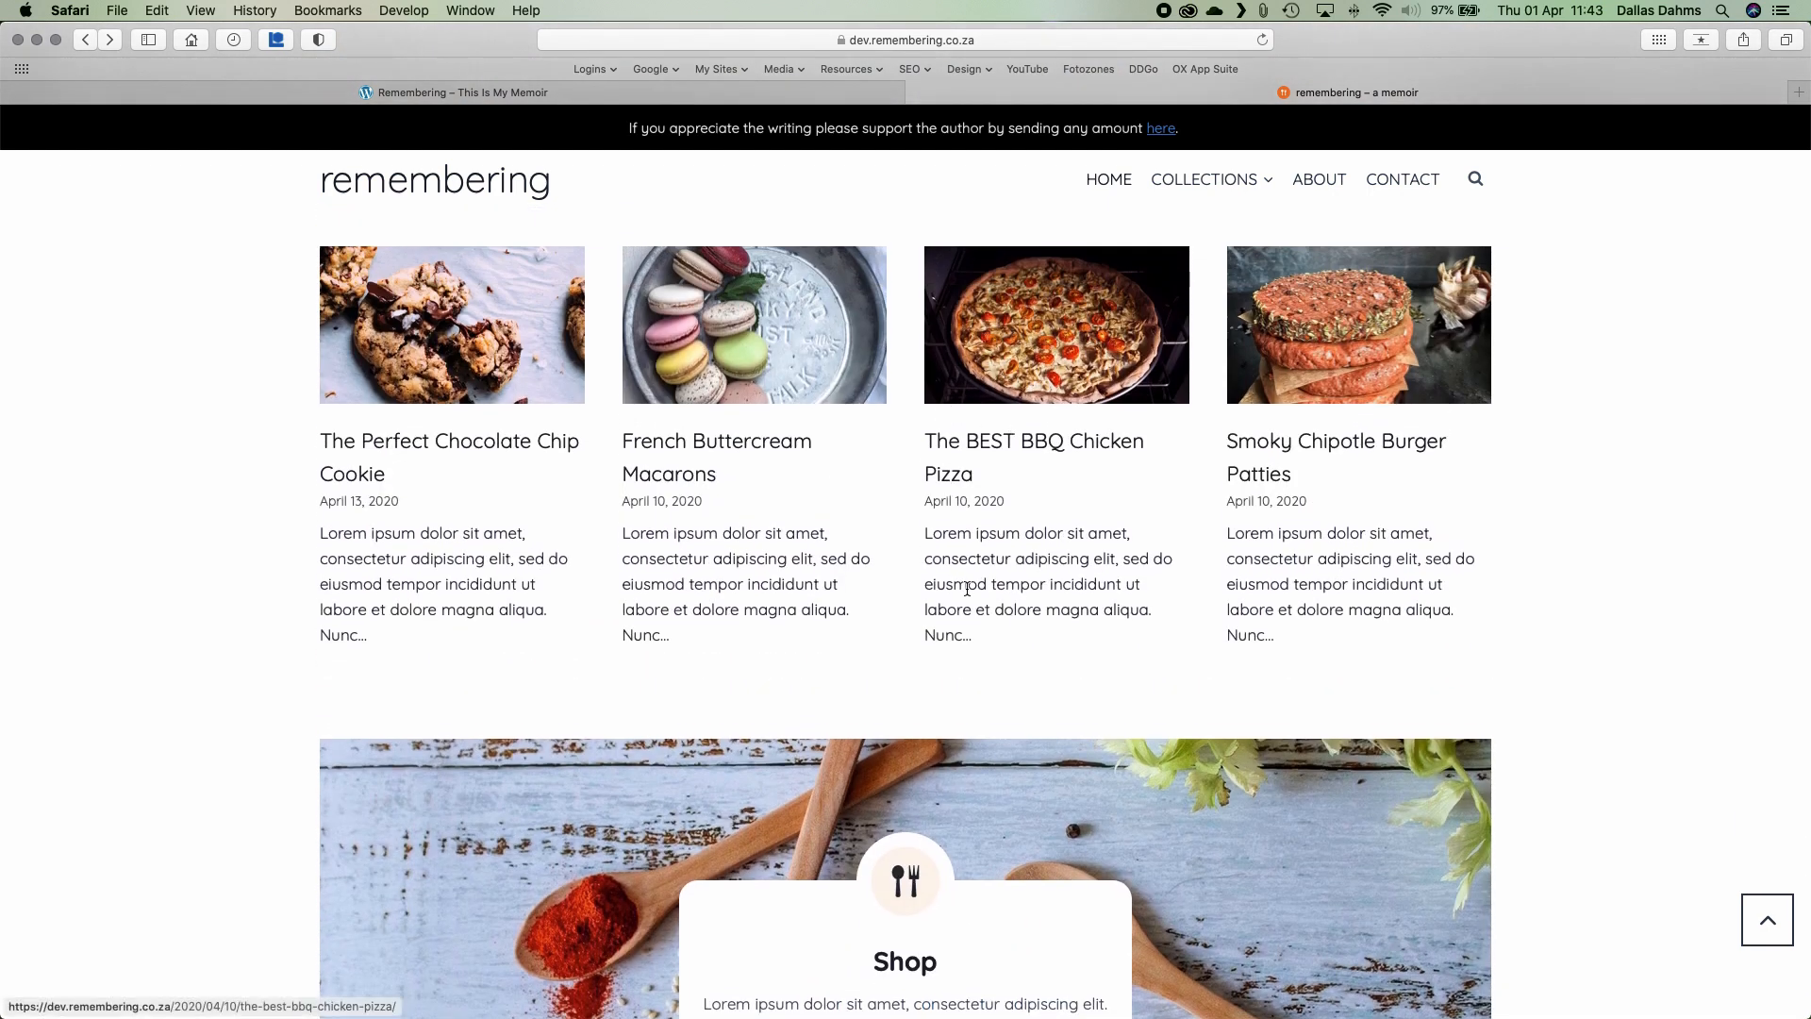
scroll(967, 589, "down", 3)
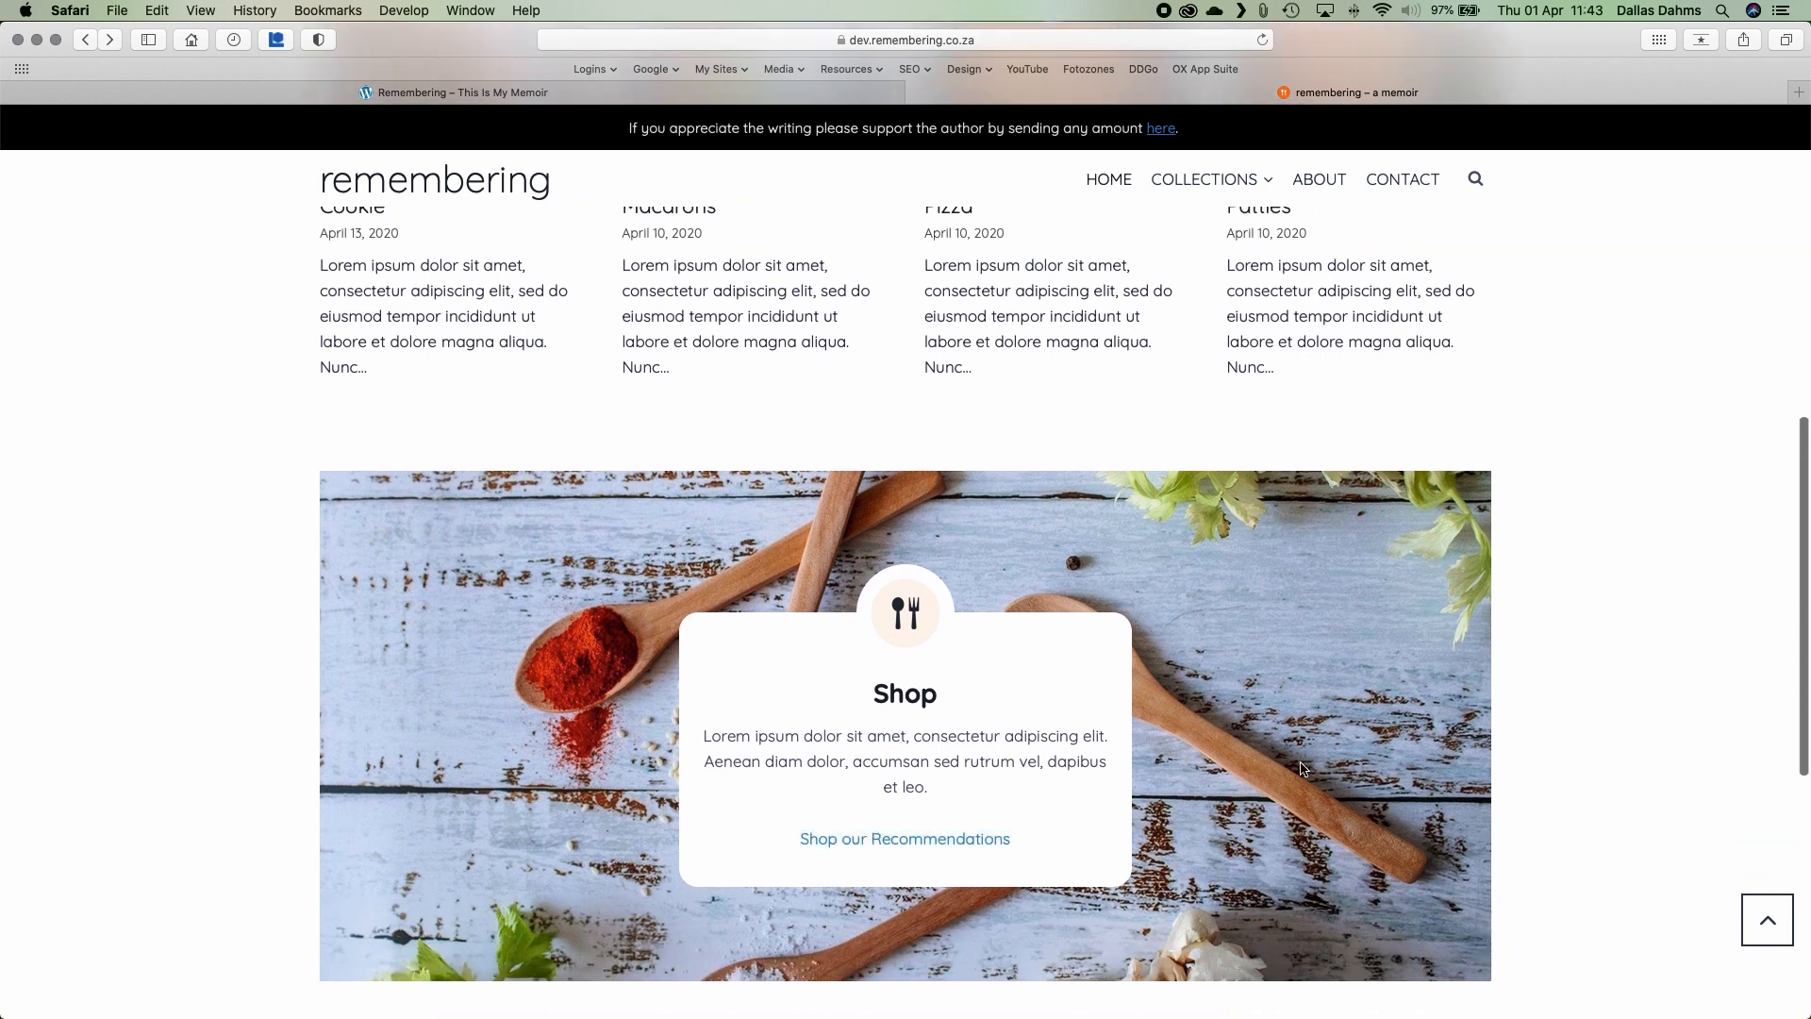
scroll(1300, 769, "down", 3)
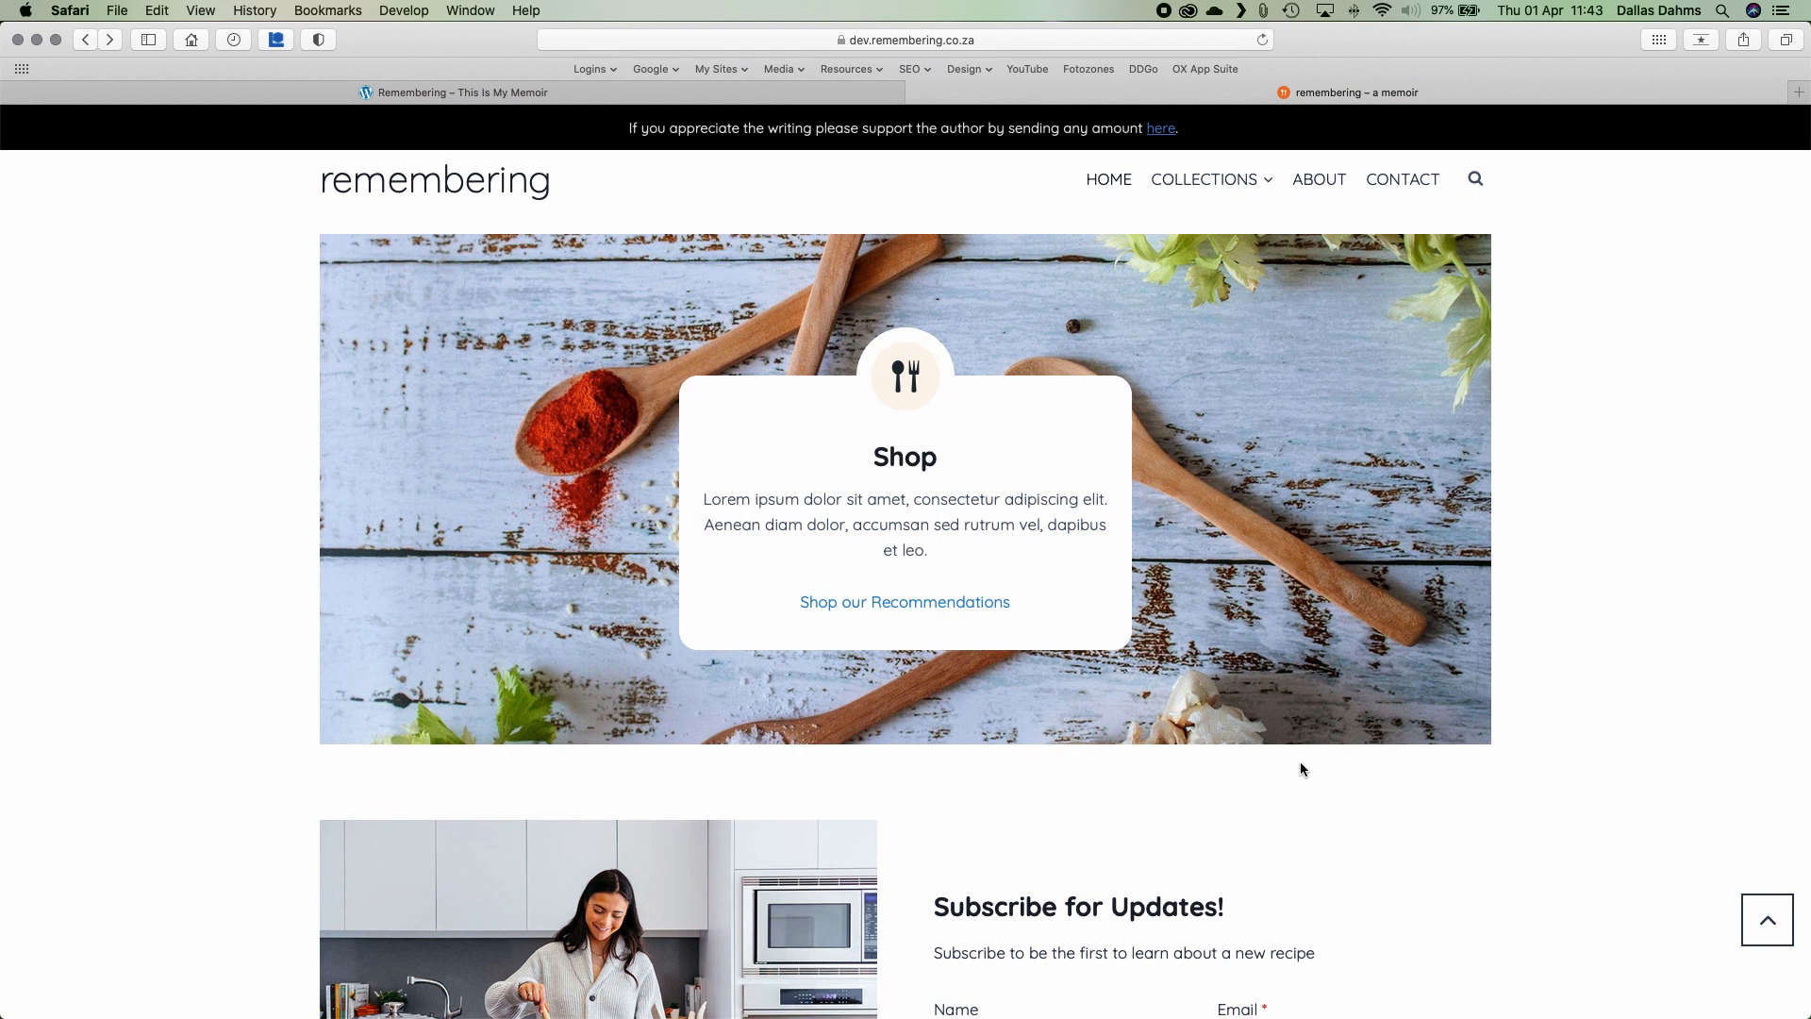
scroll(1300, 762, "down", 4)
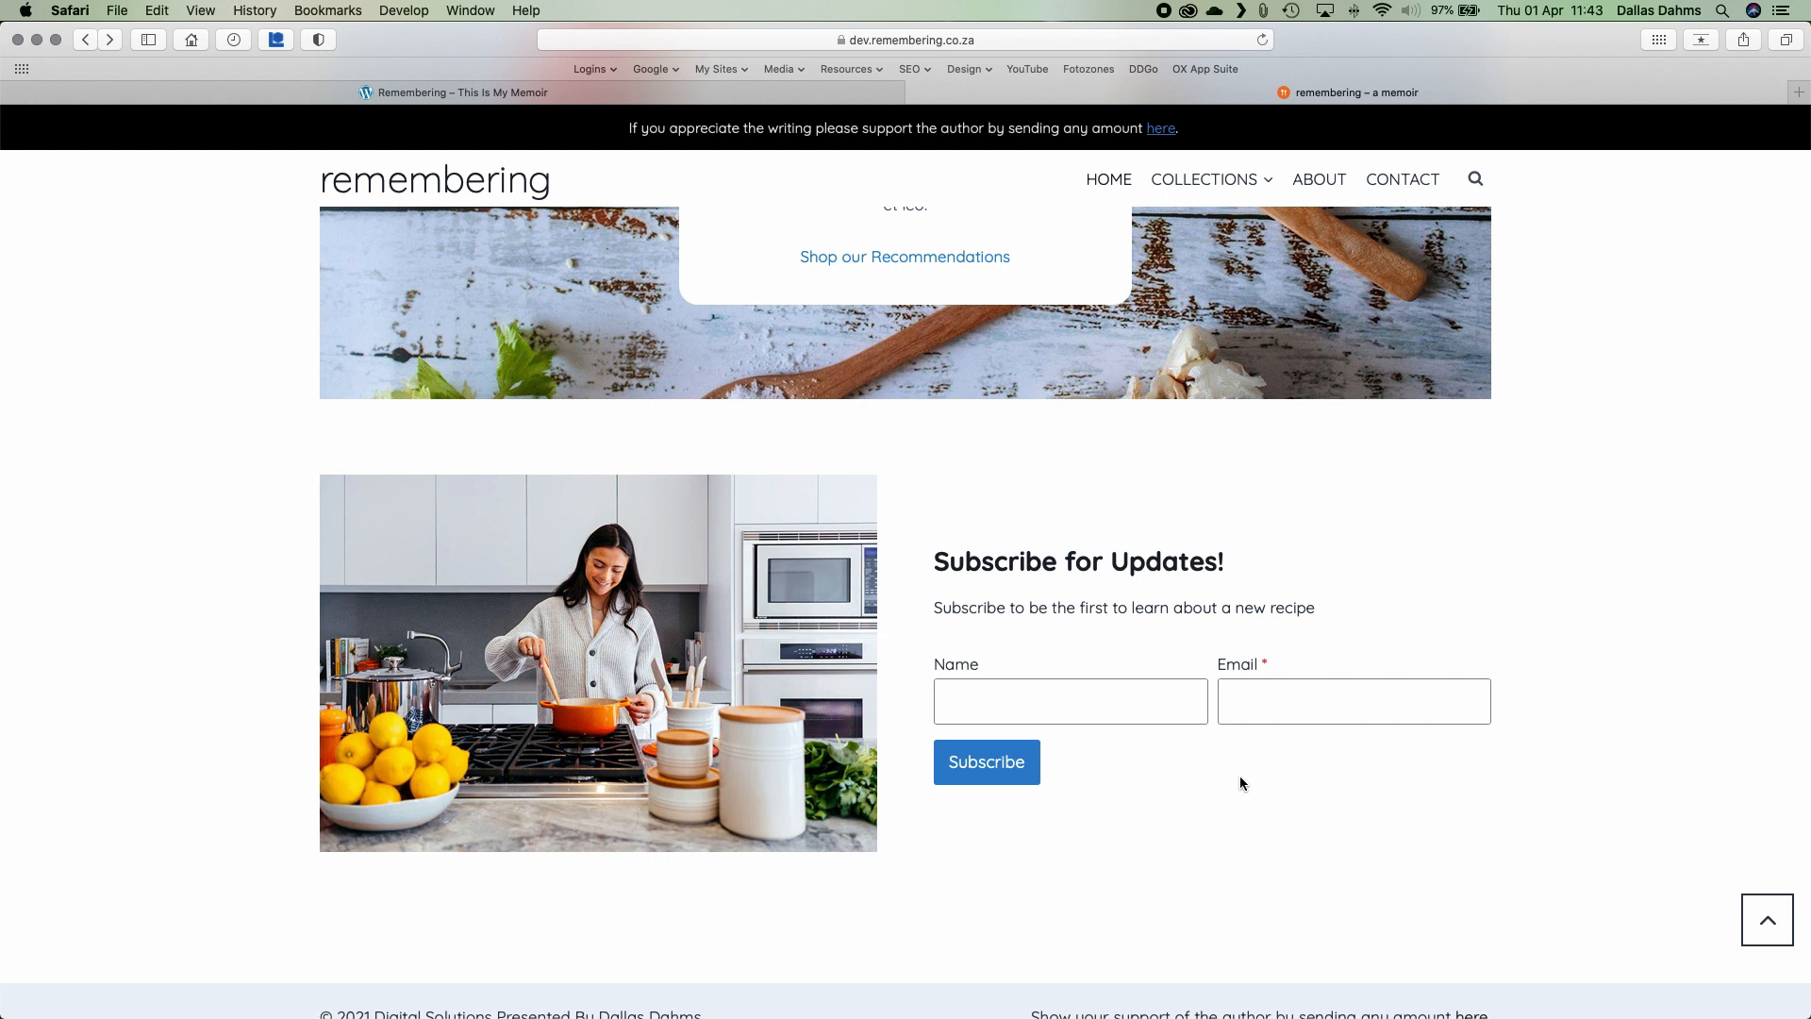
scroll(1240, 776, "down", 1)
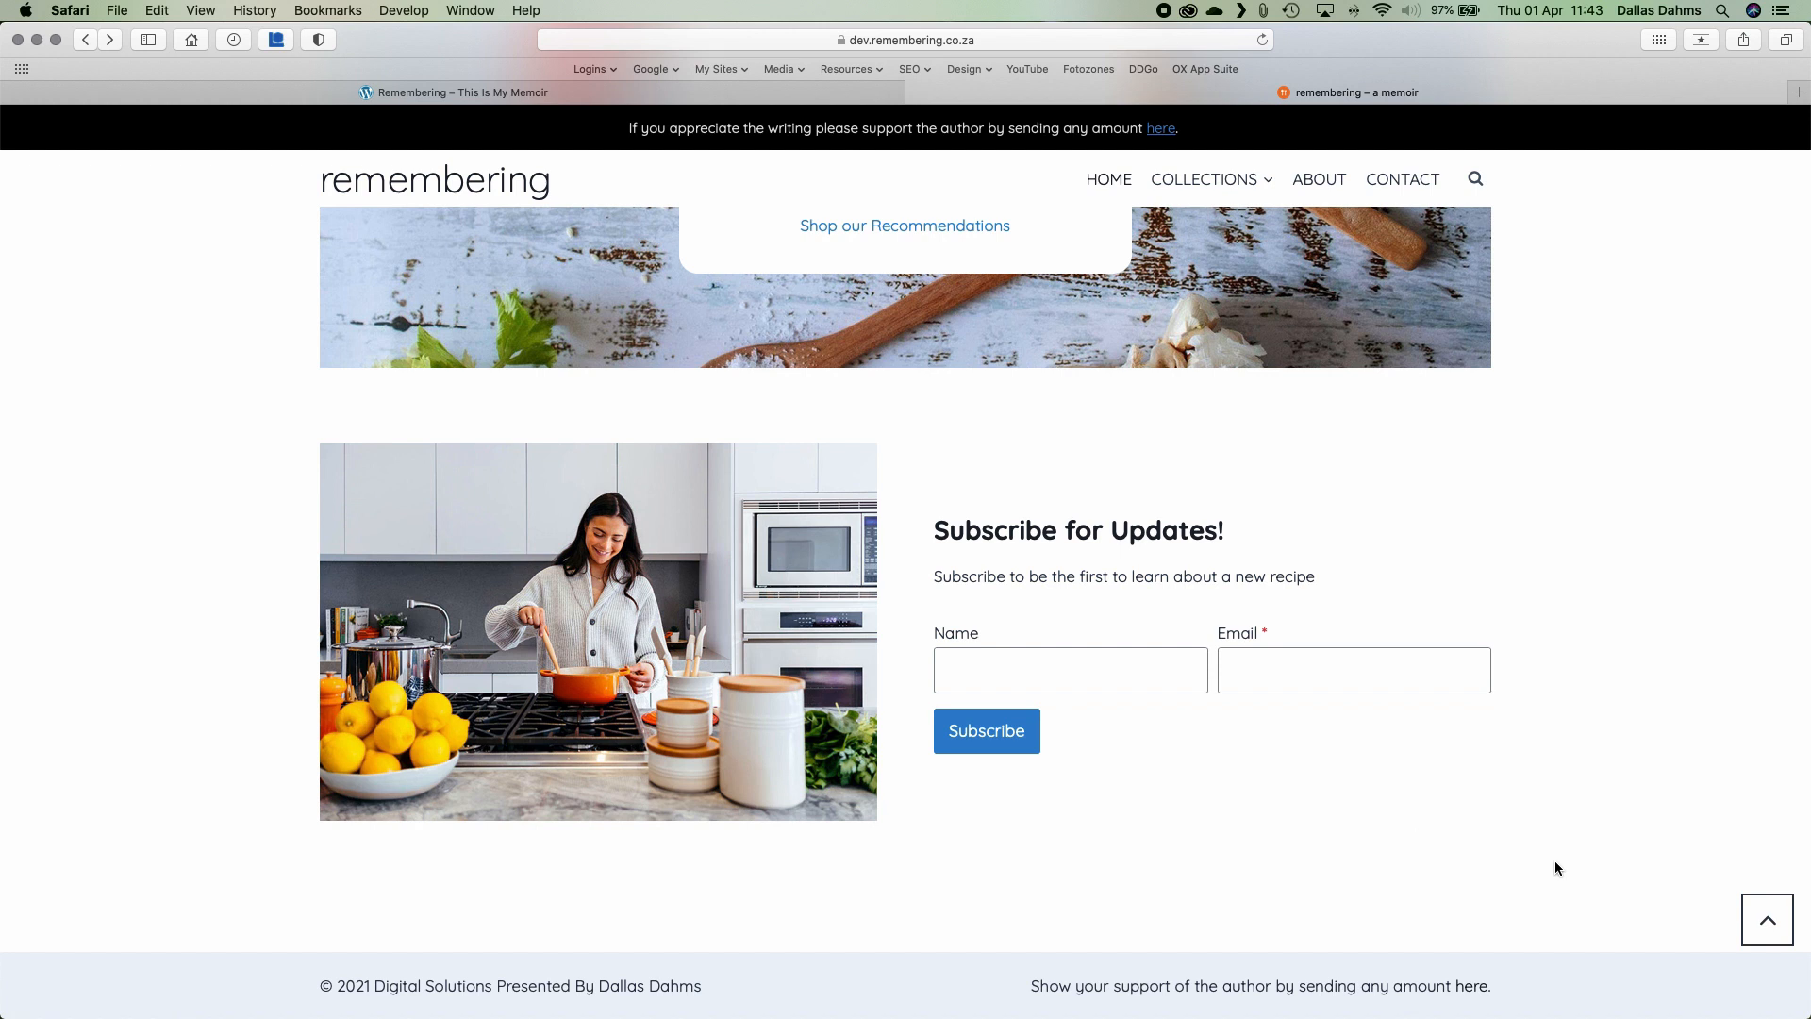
left_click(1764, 928)
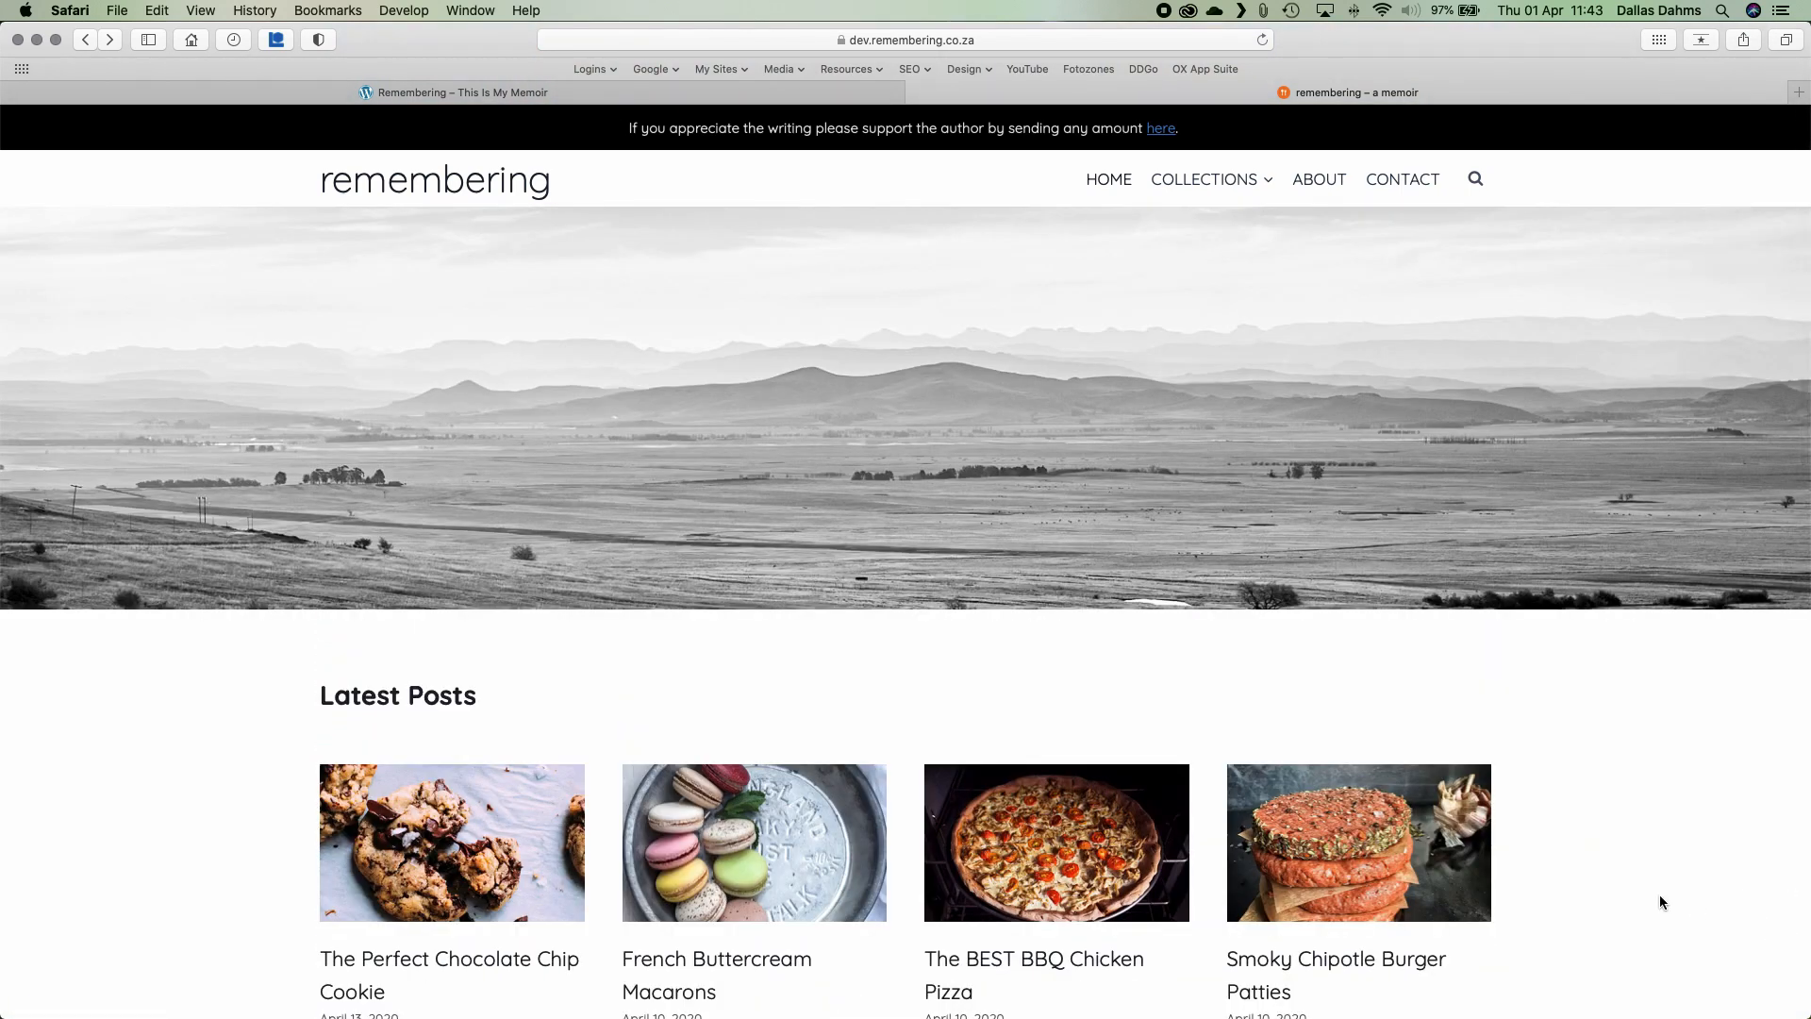
scroll(1660, 894, "down", 15)
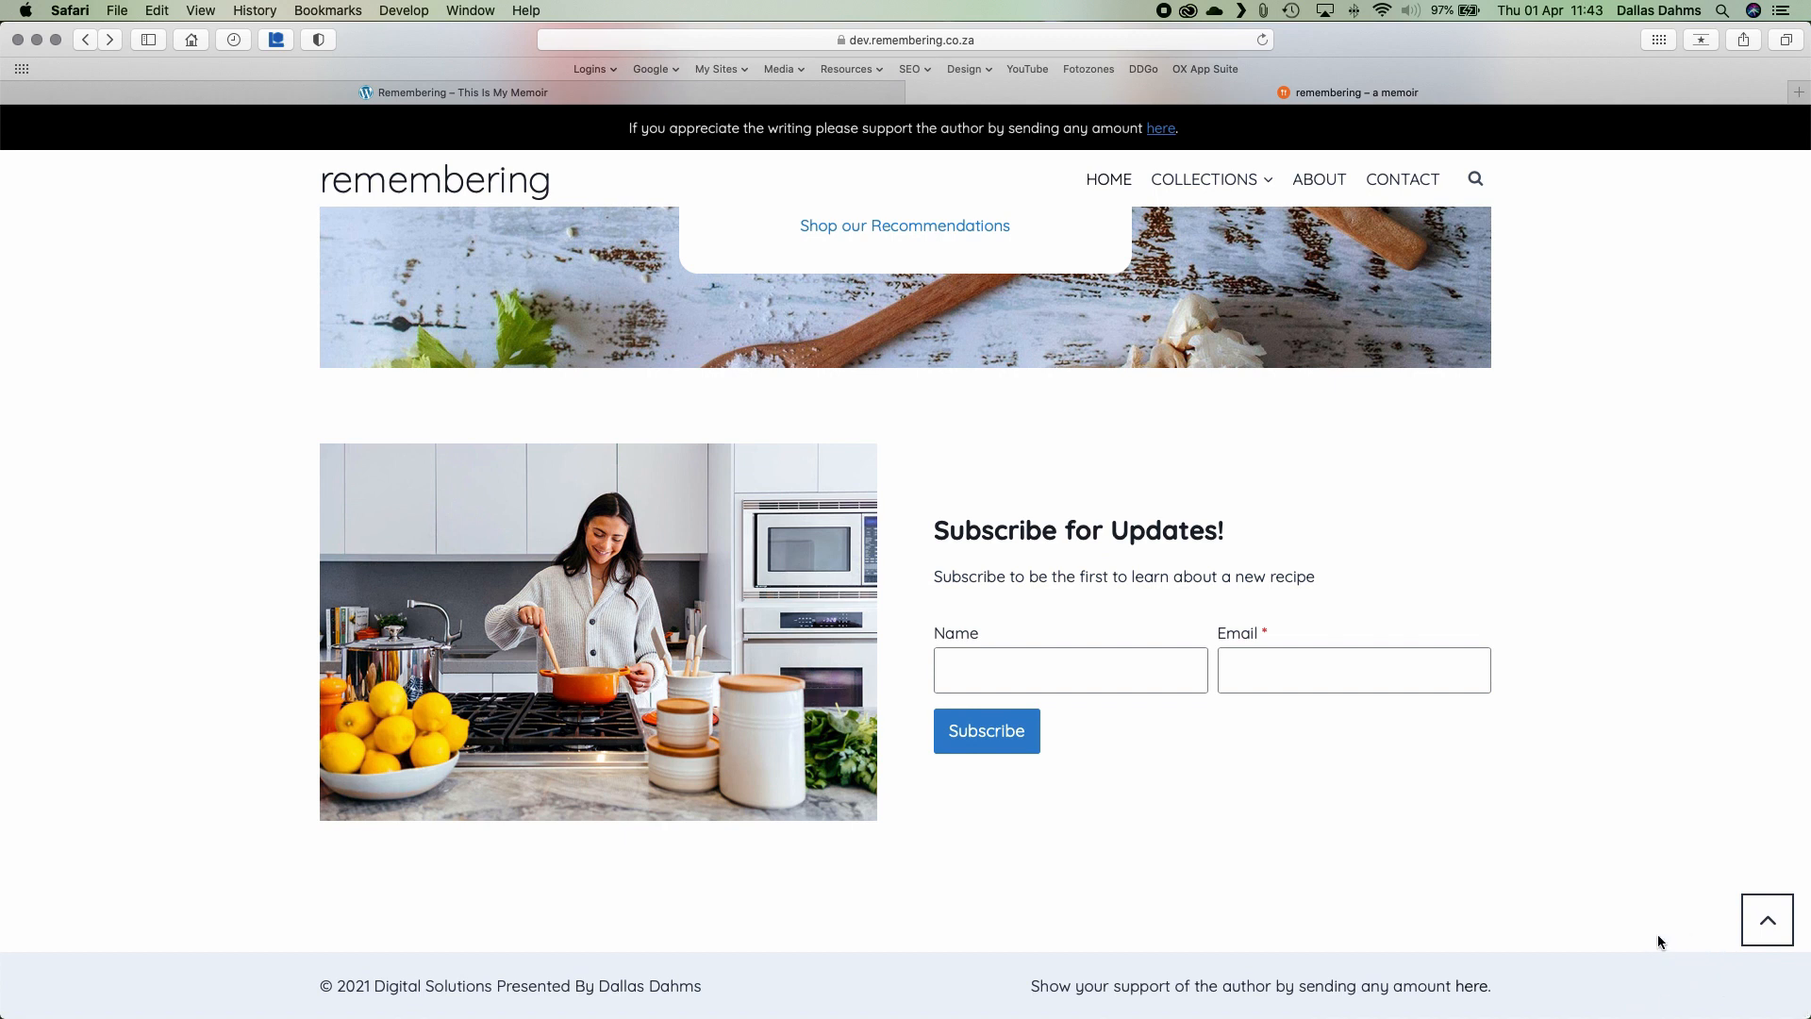
left_click(1767, 924)
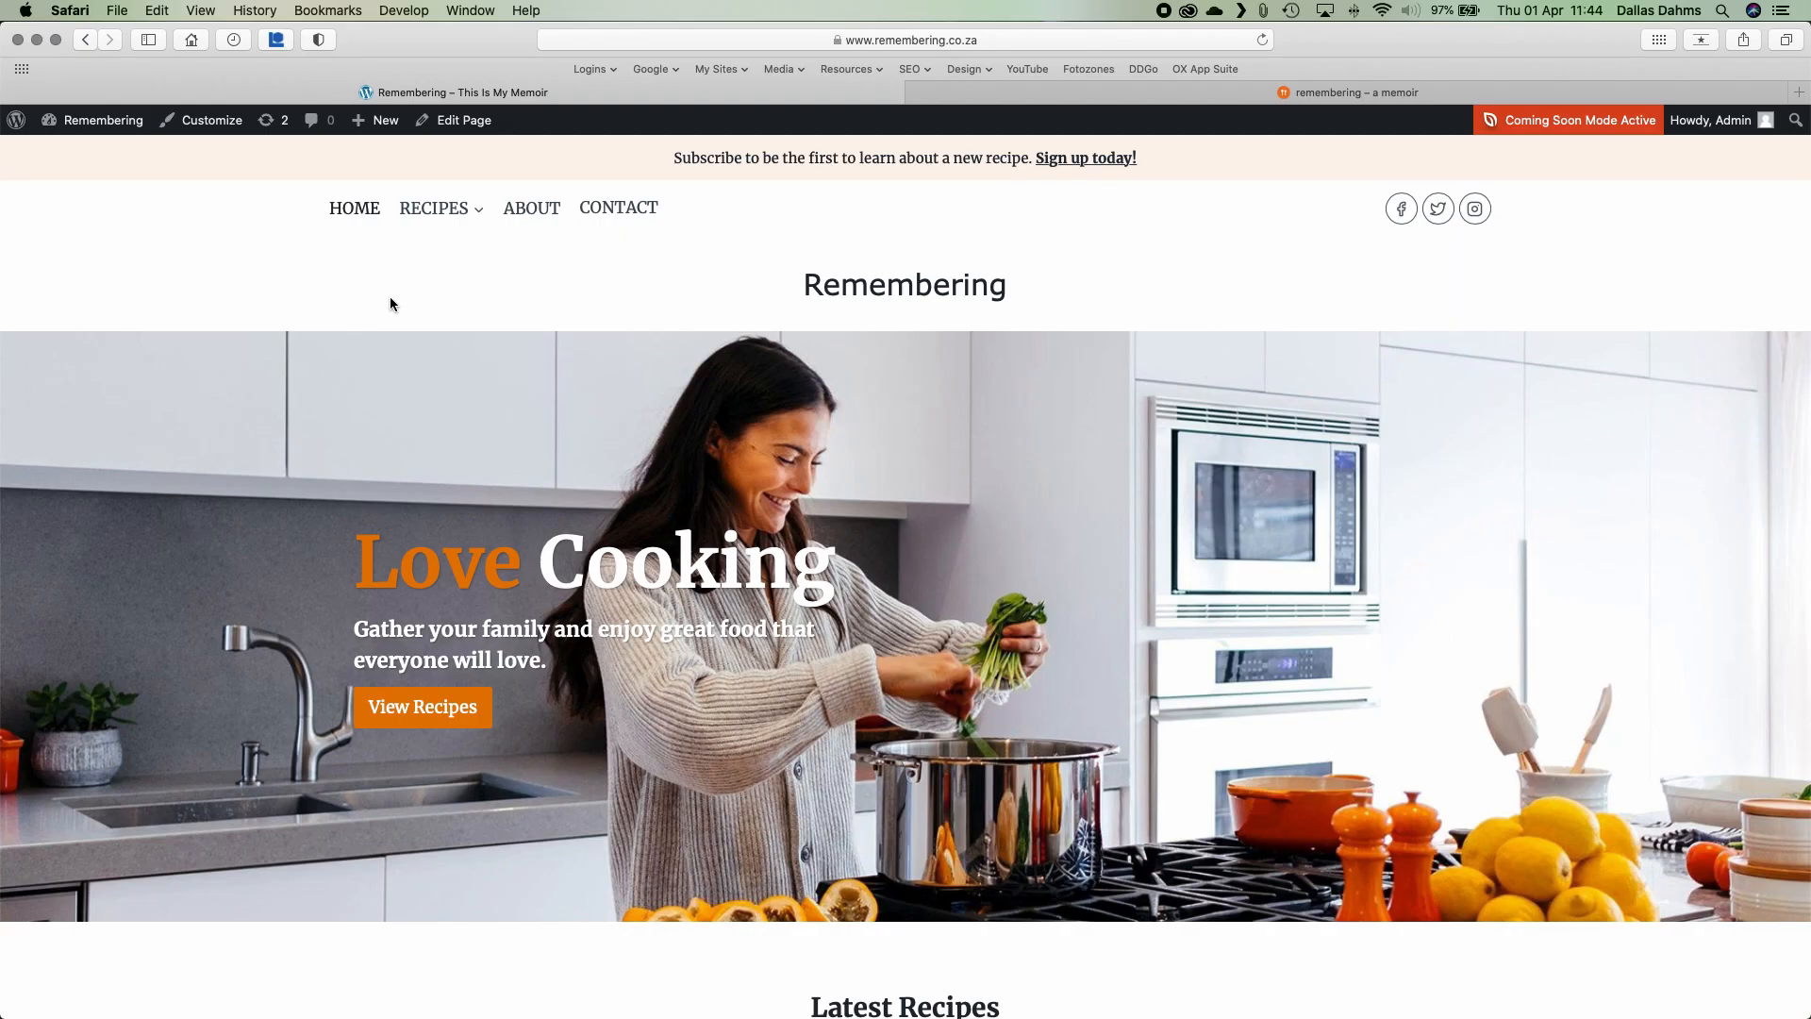
Open the starter site in the customizer, logging in with the saved Admin username and password, and dismiss the autosave notice
left_click(209, 125)
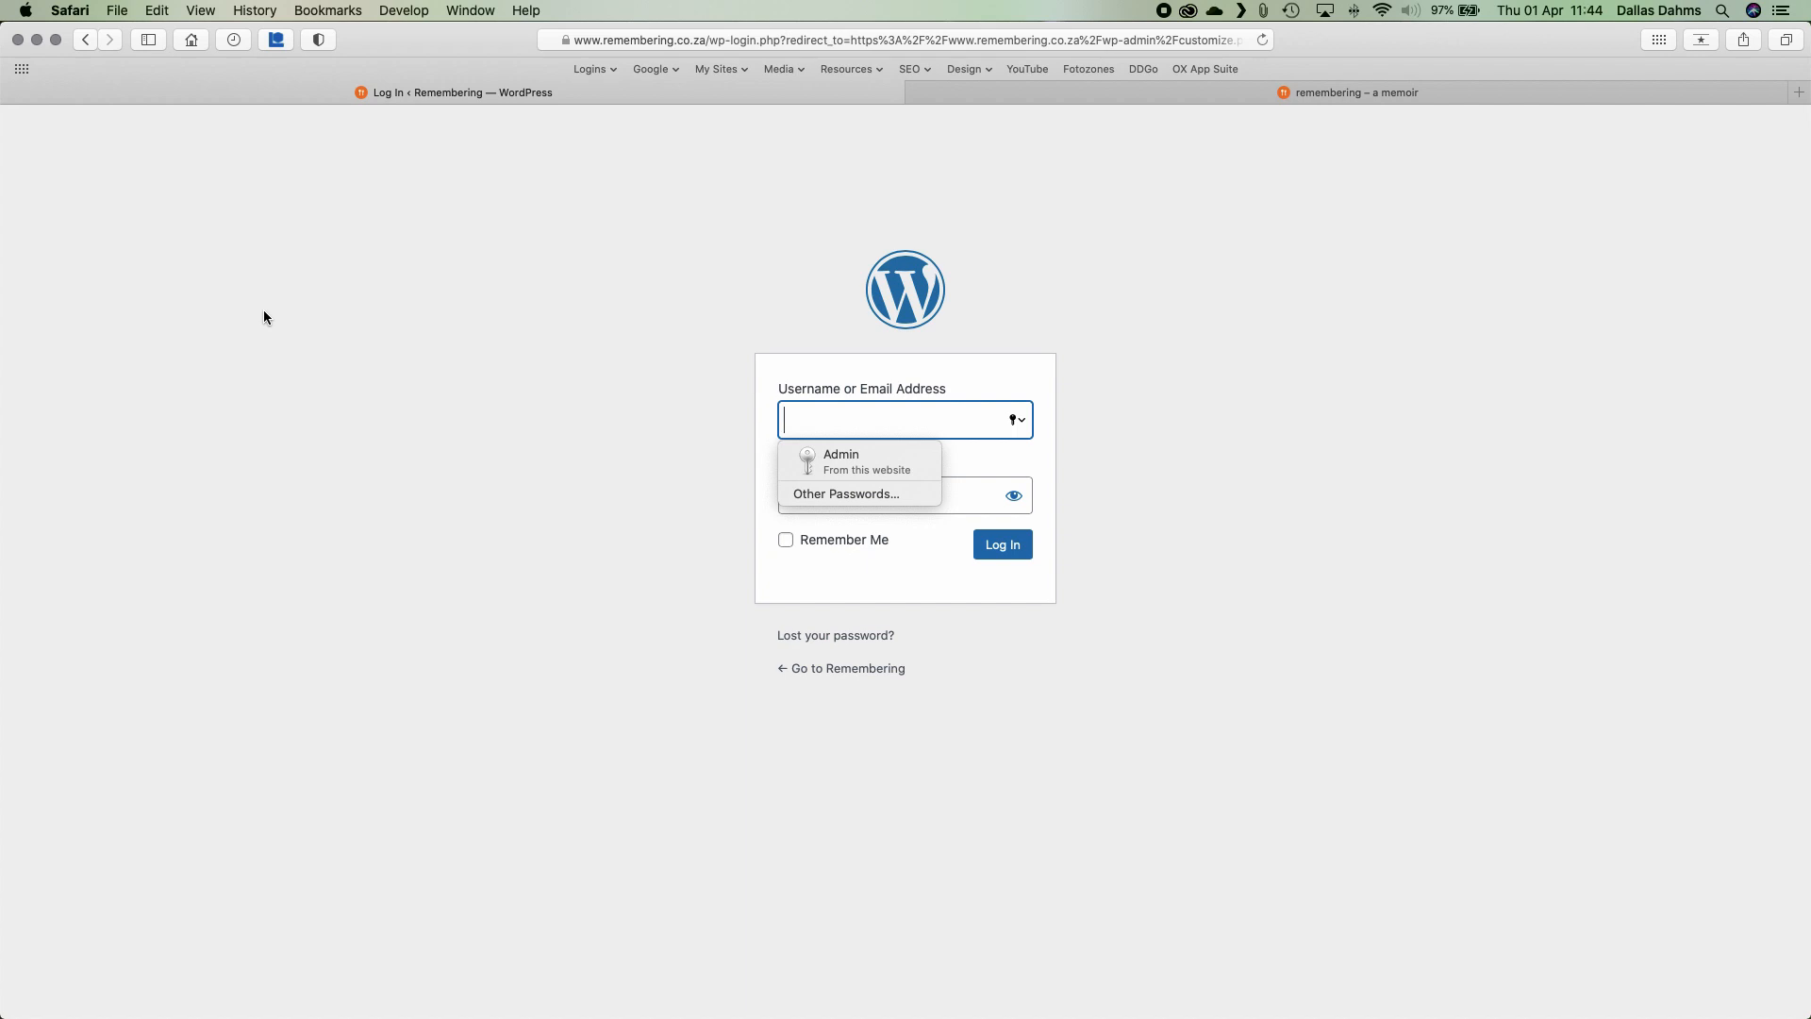
left_click(842, 460)
left_click(1015, 558)
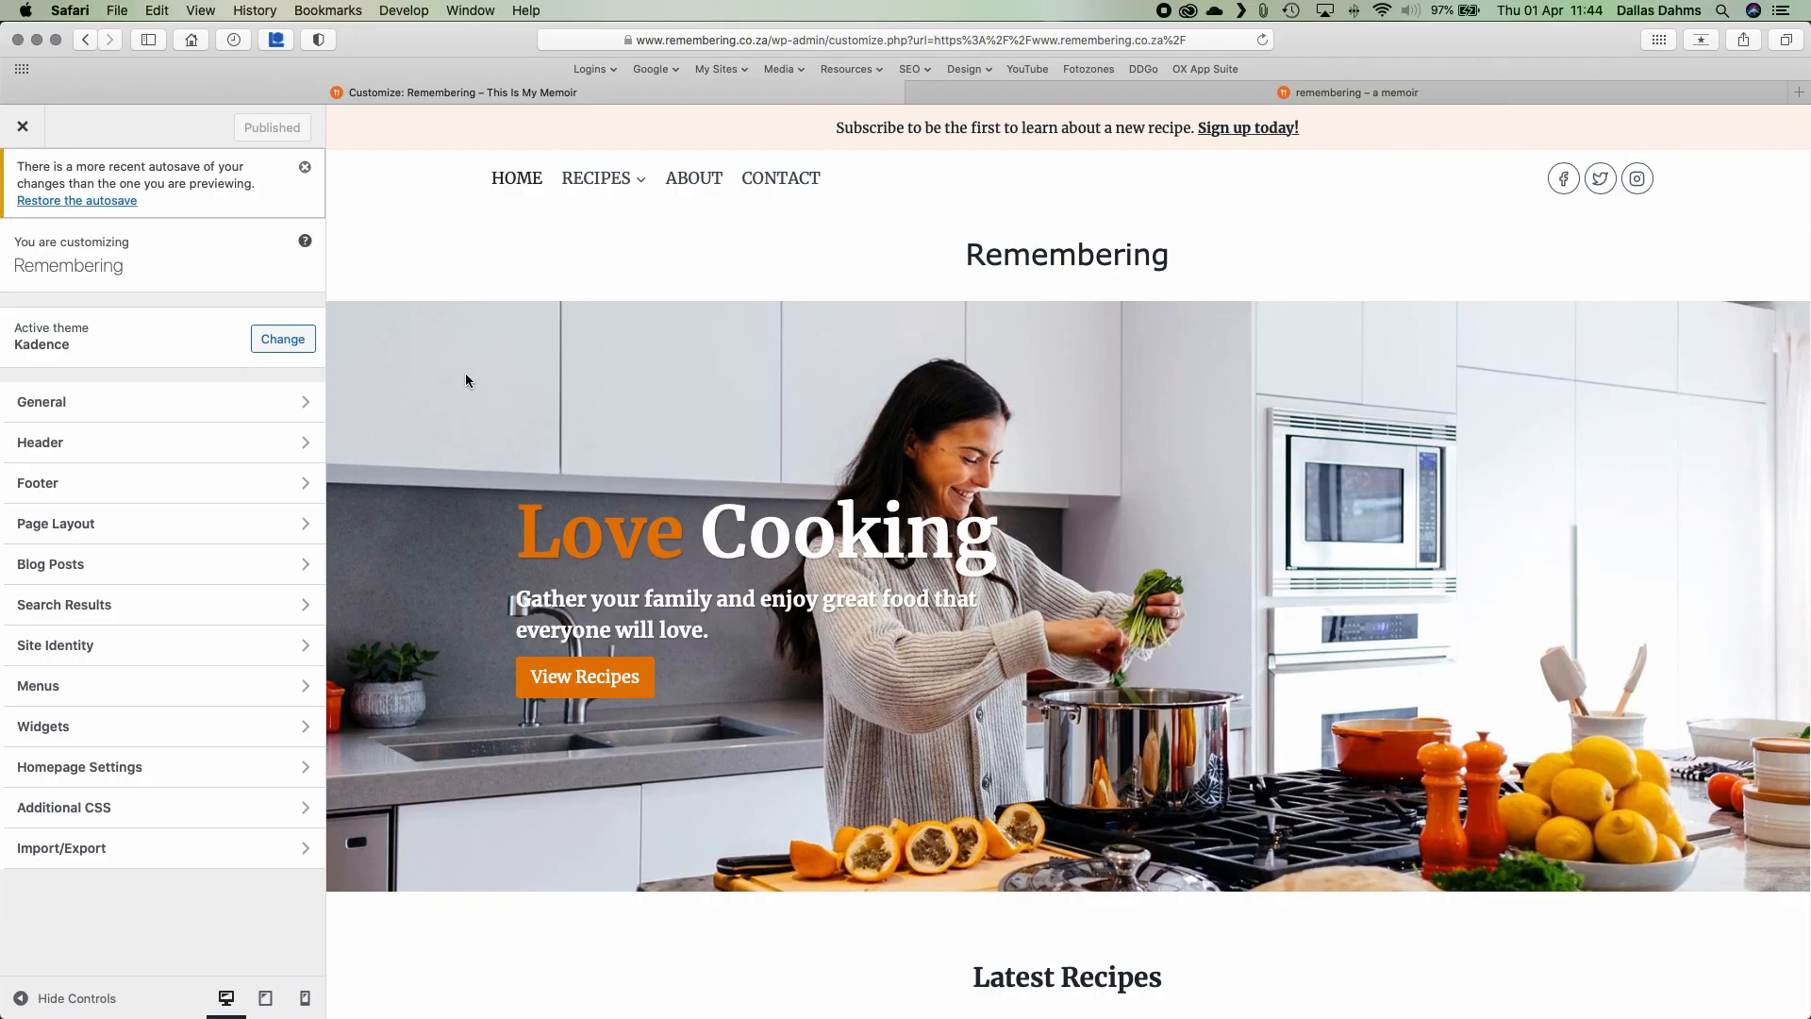
left_click(304, 167)
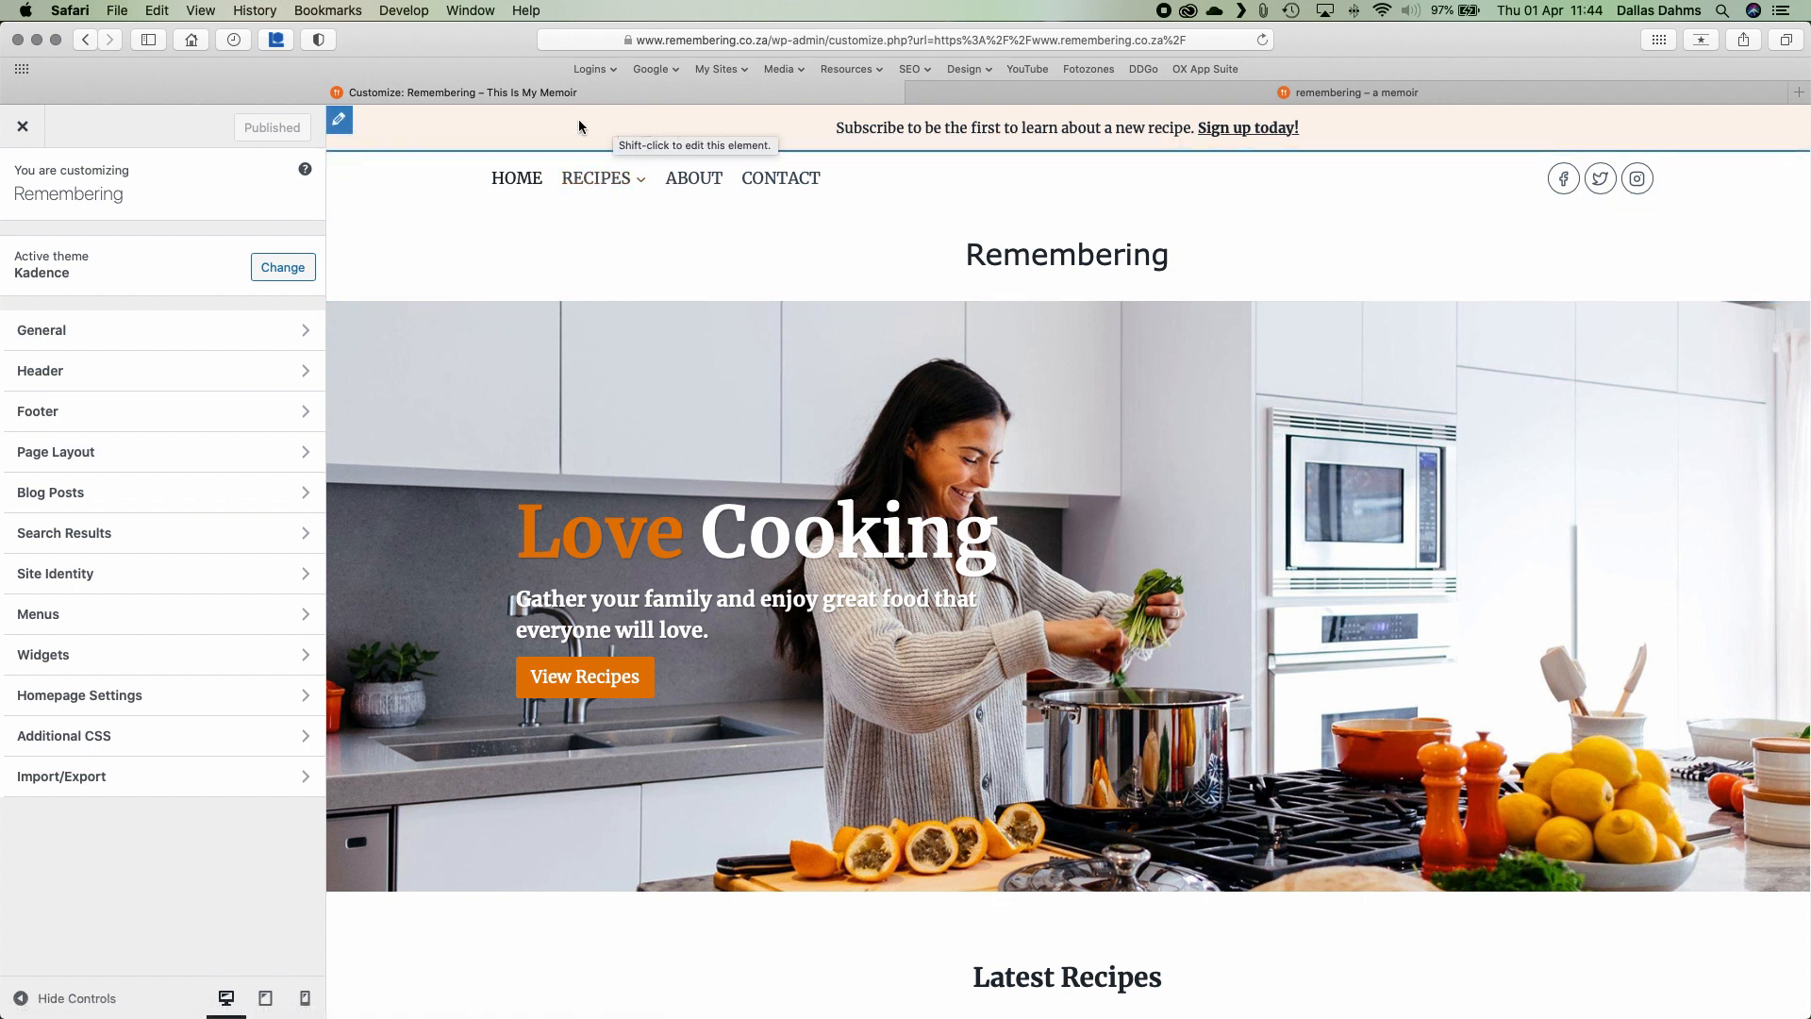
Set the header top row's background color to hex 000000
left_click(338, 121)
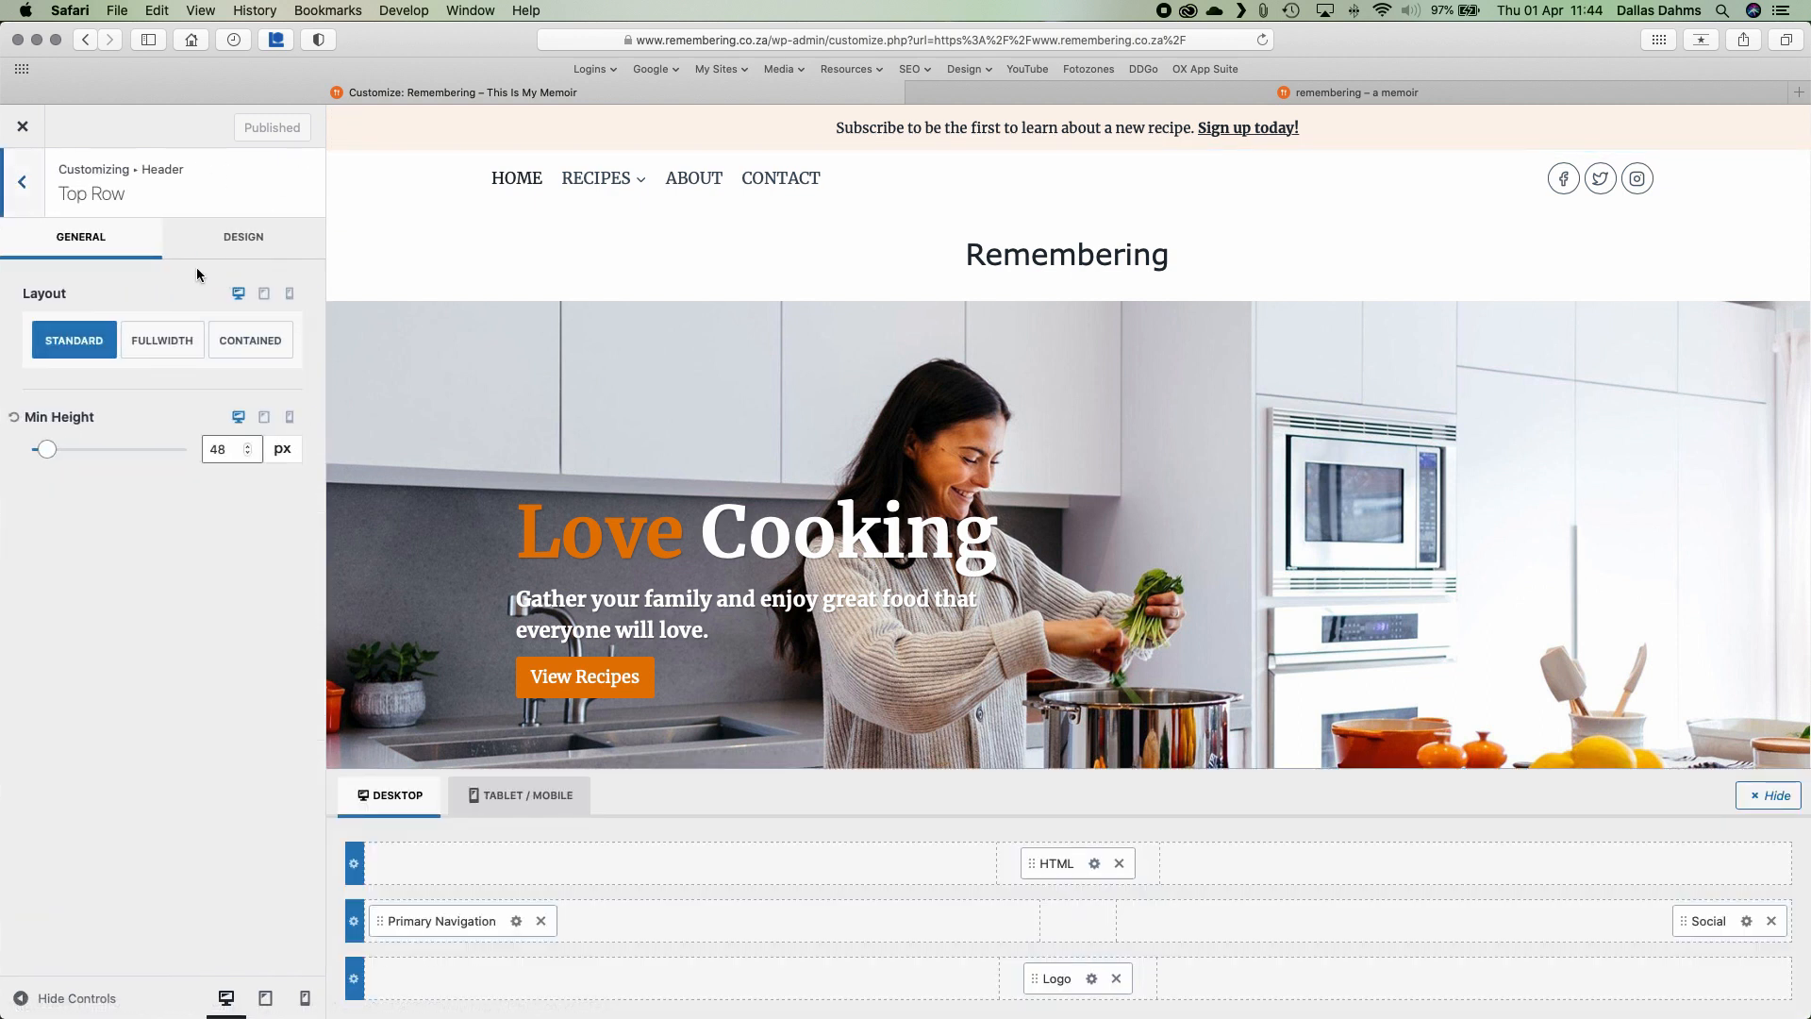
left_click(229, 244)
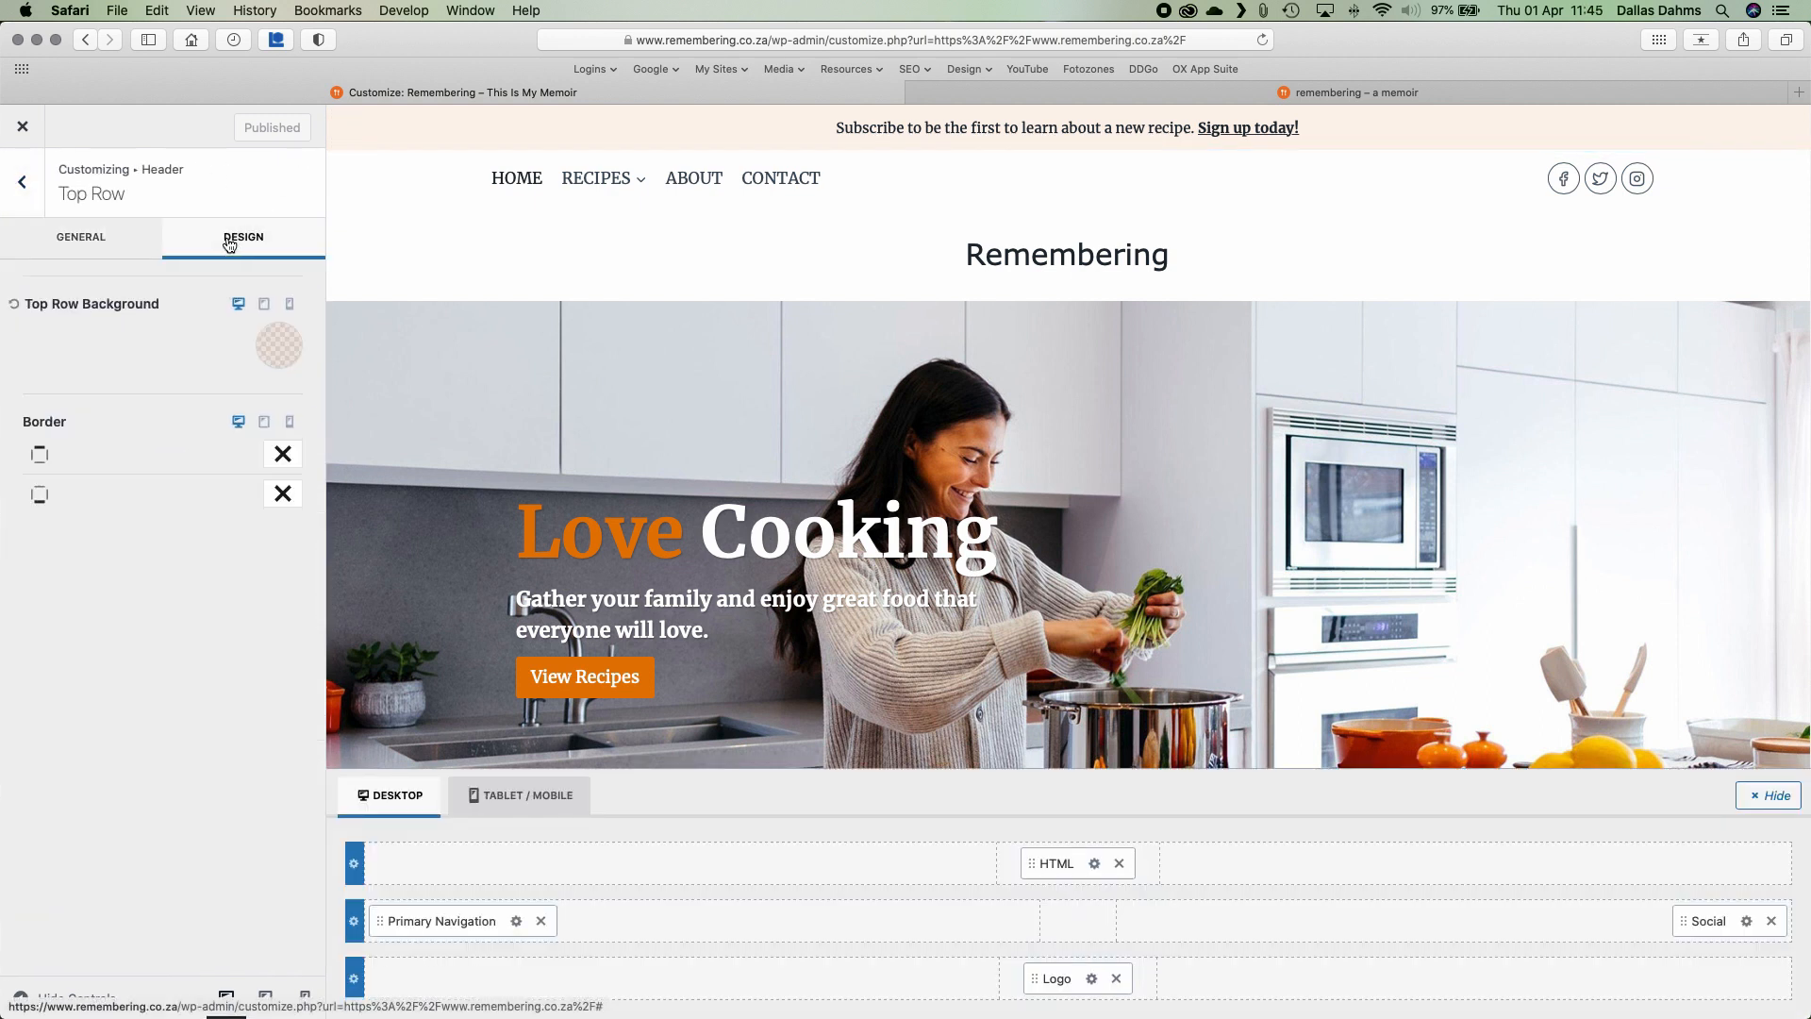
left_click(287, 346)
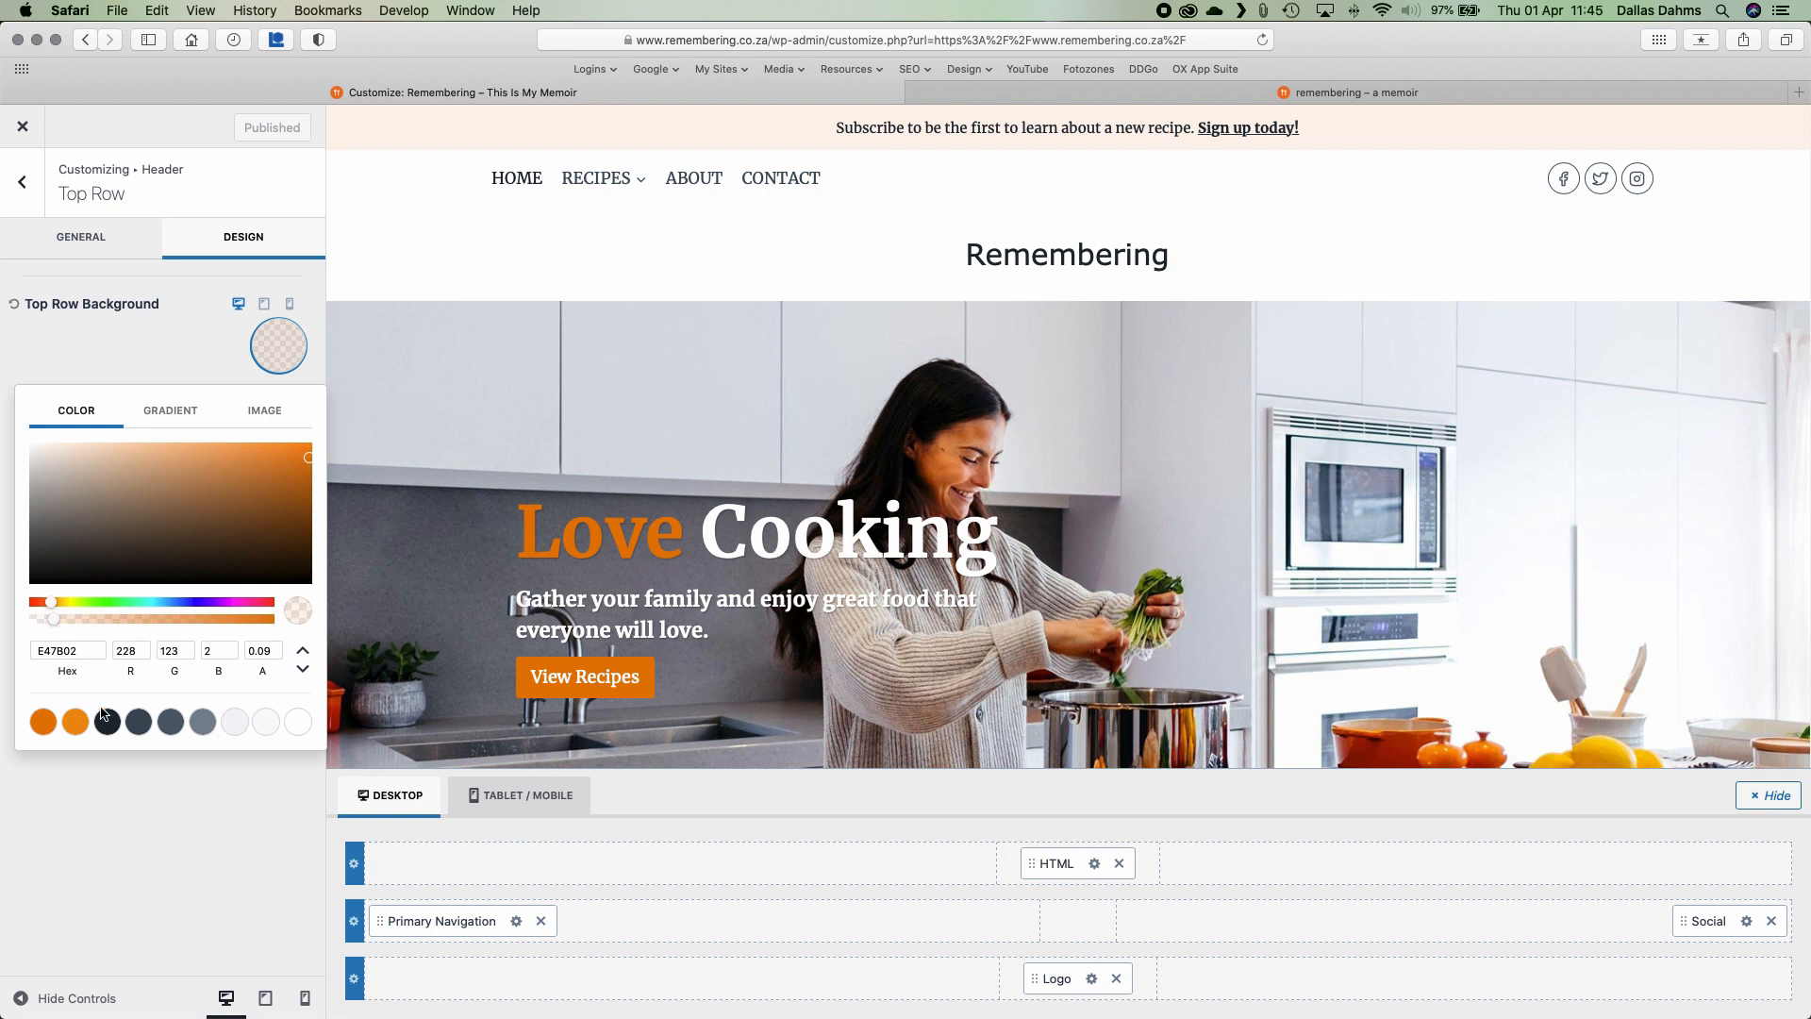
left_click(67, 651)
type("000")
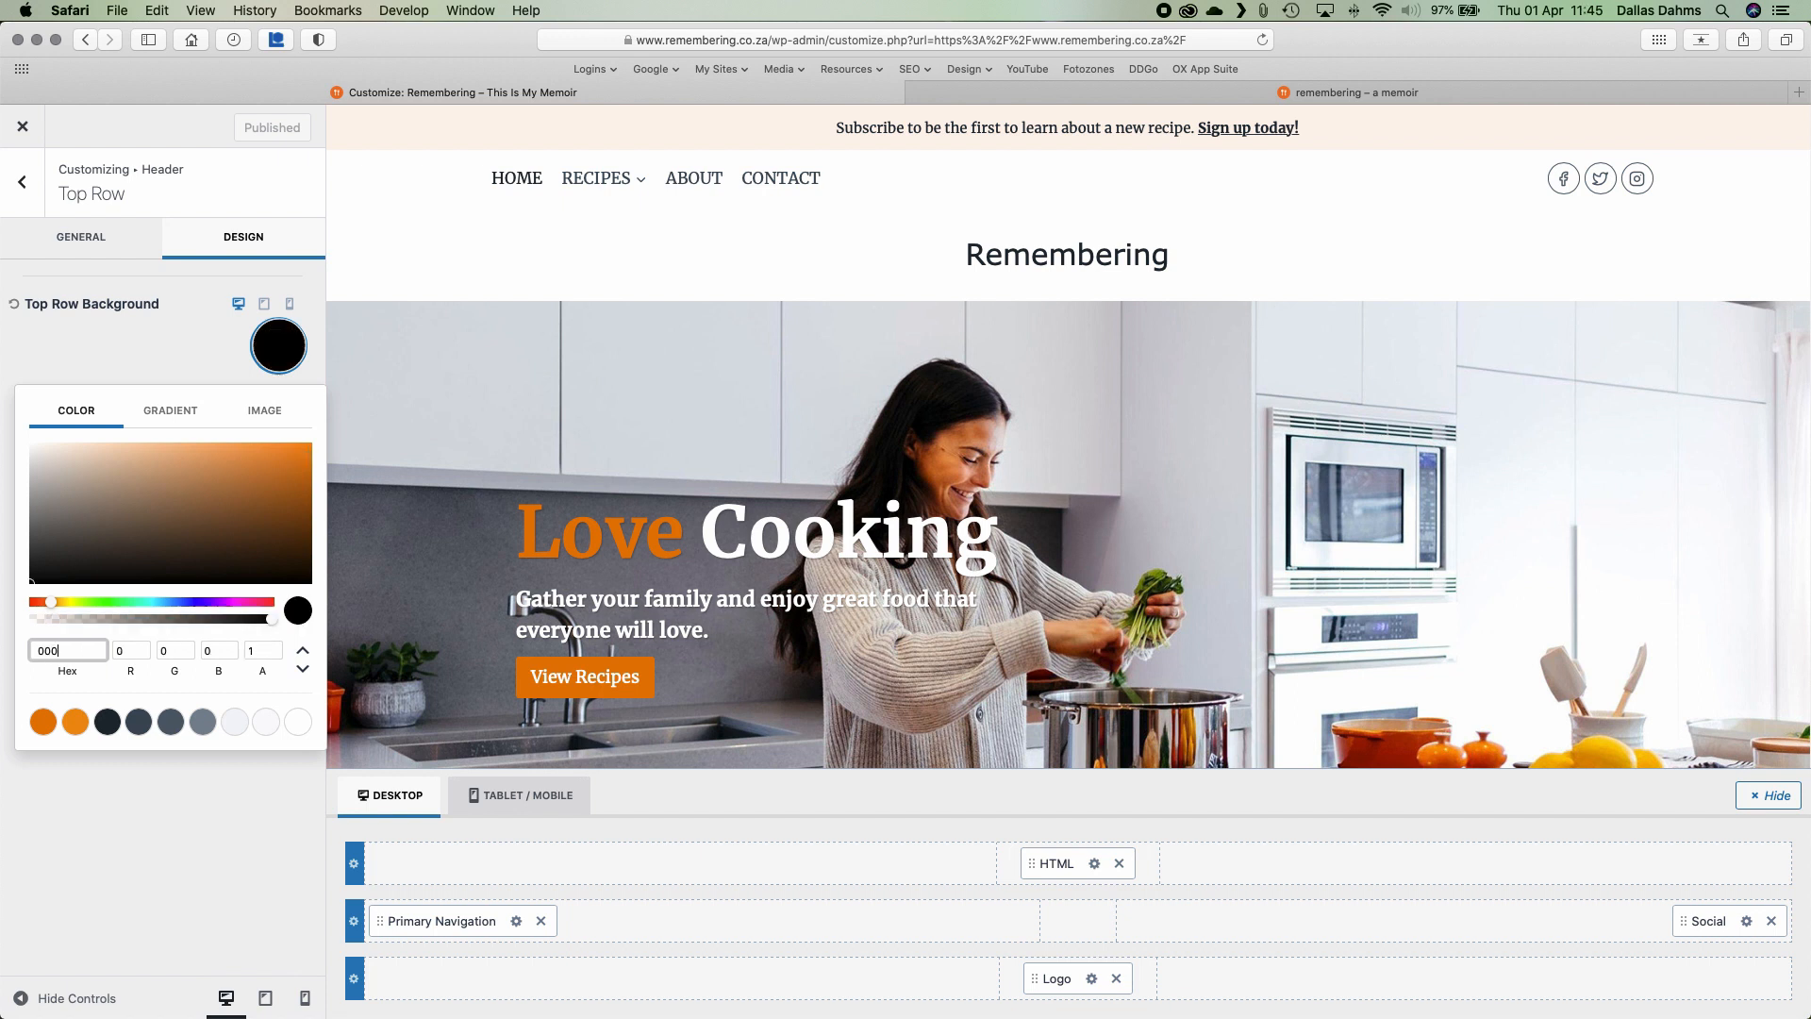
type("000")
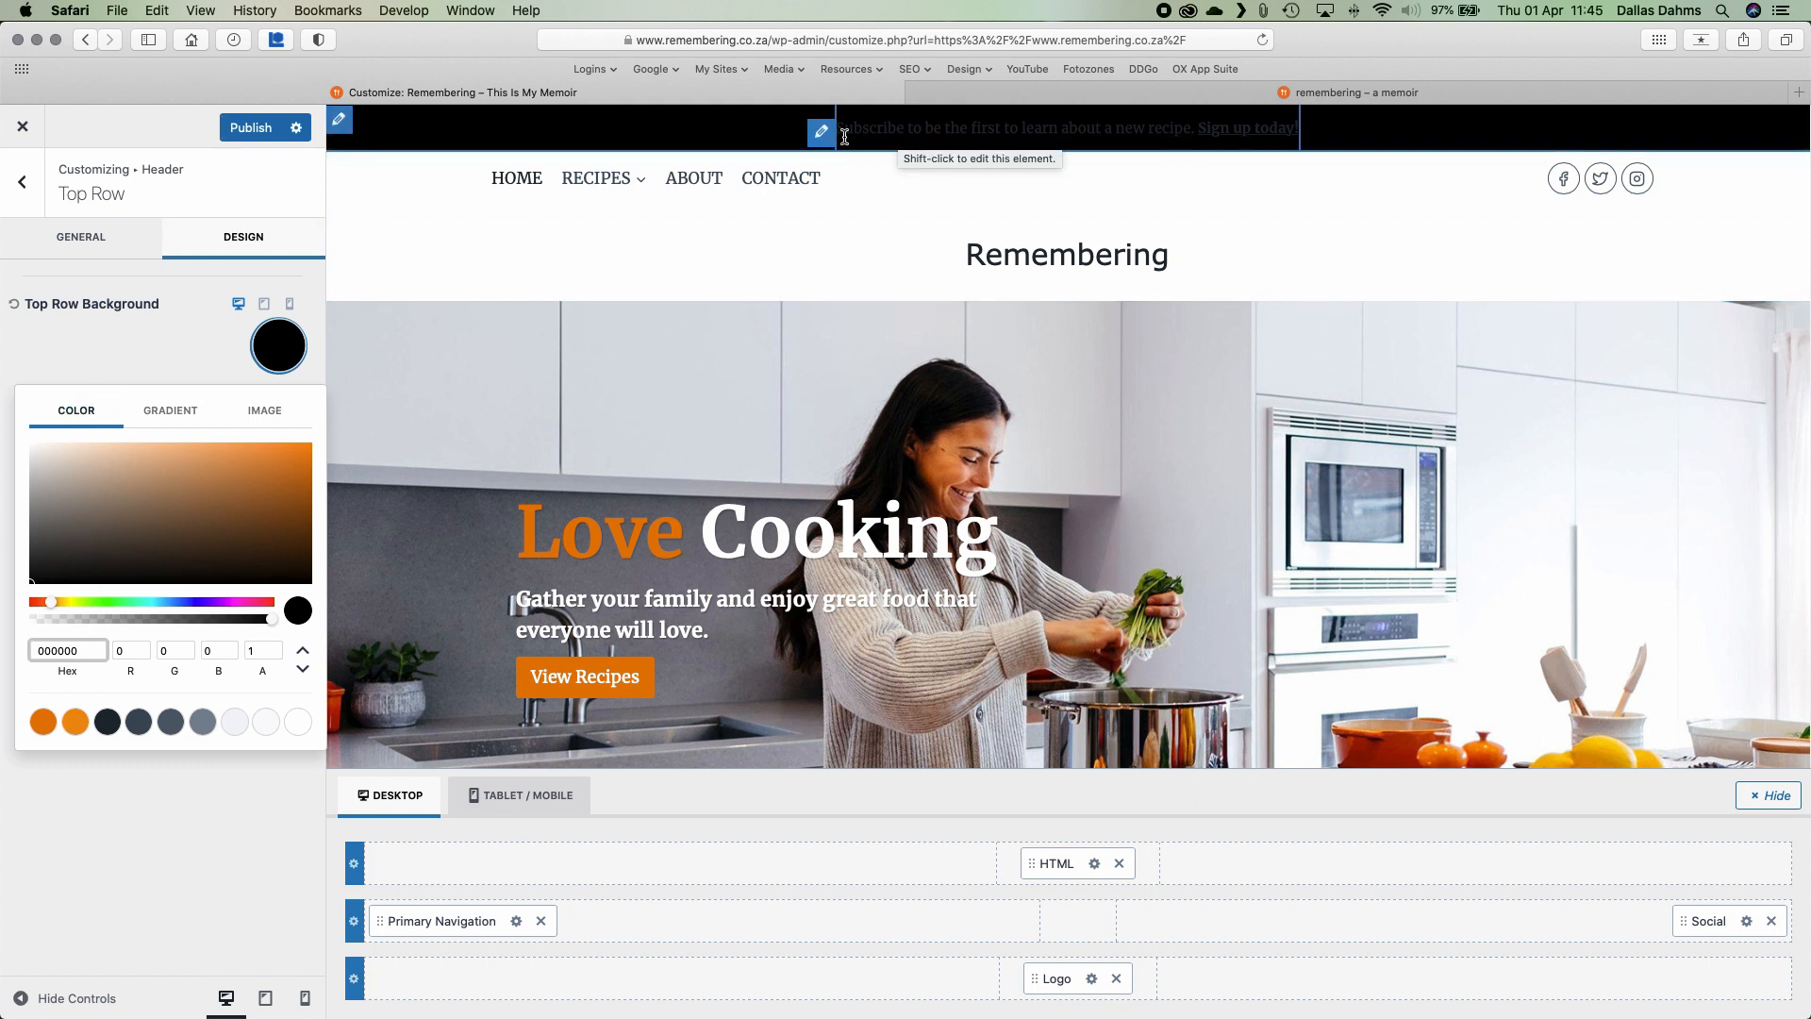
Try font color ffffff on the top row's HTML text, and set it to dddddd instead
left_click(822, 134)
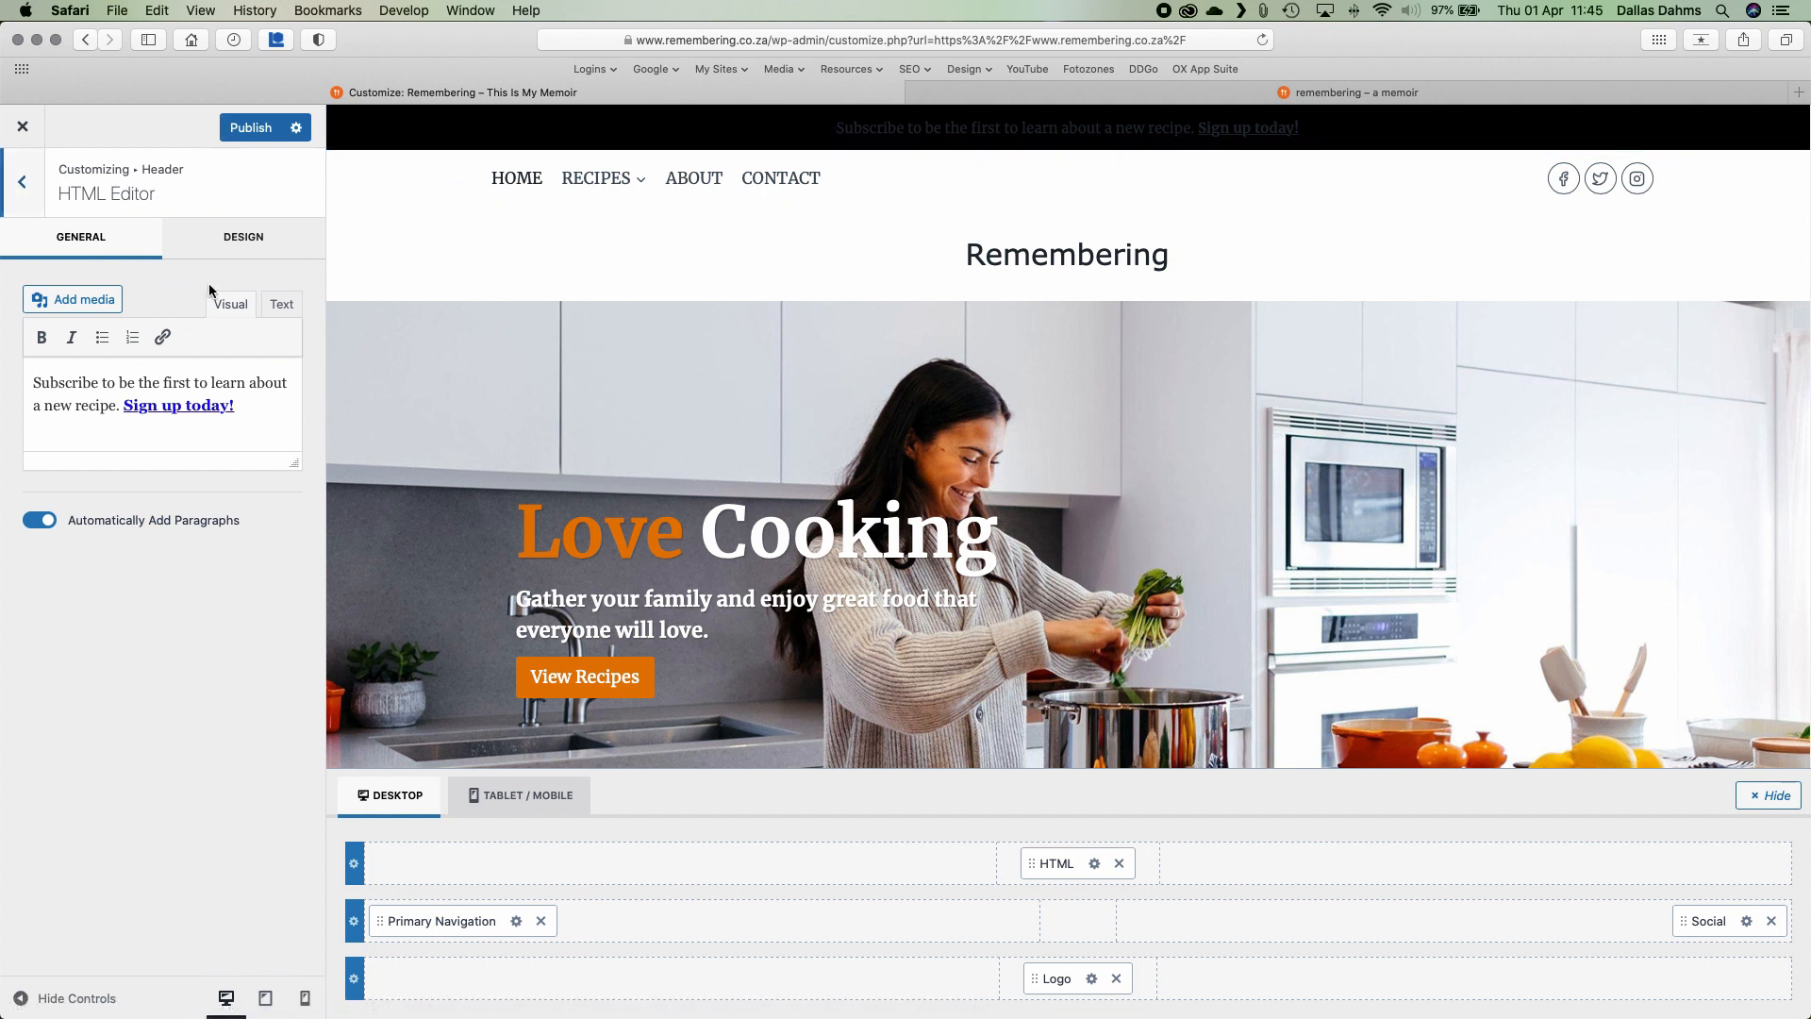
left_click(230, 244)
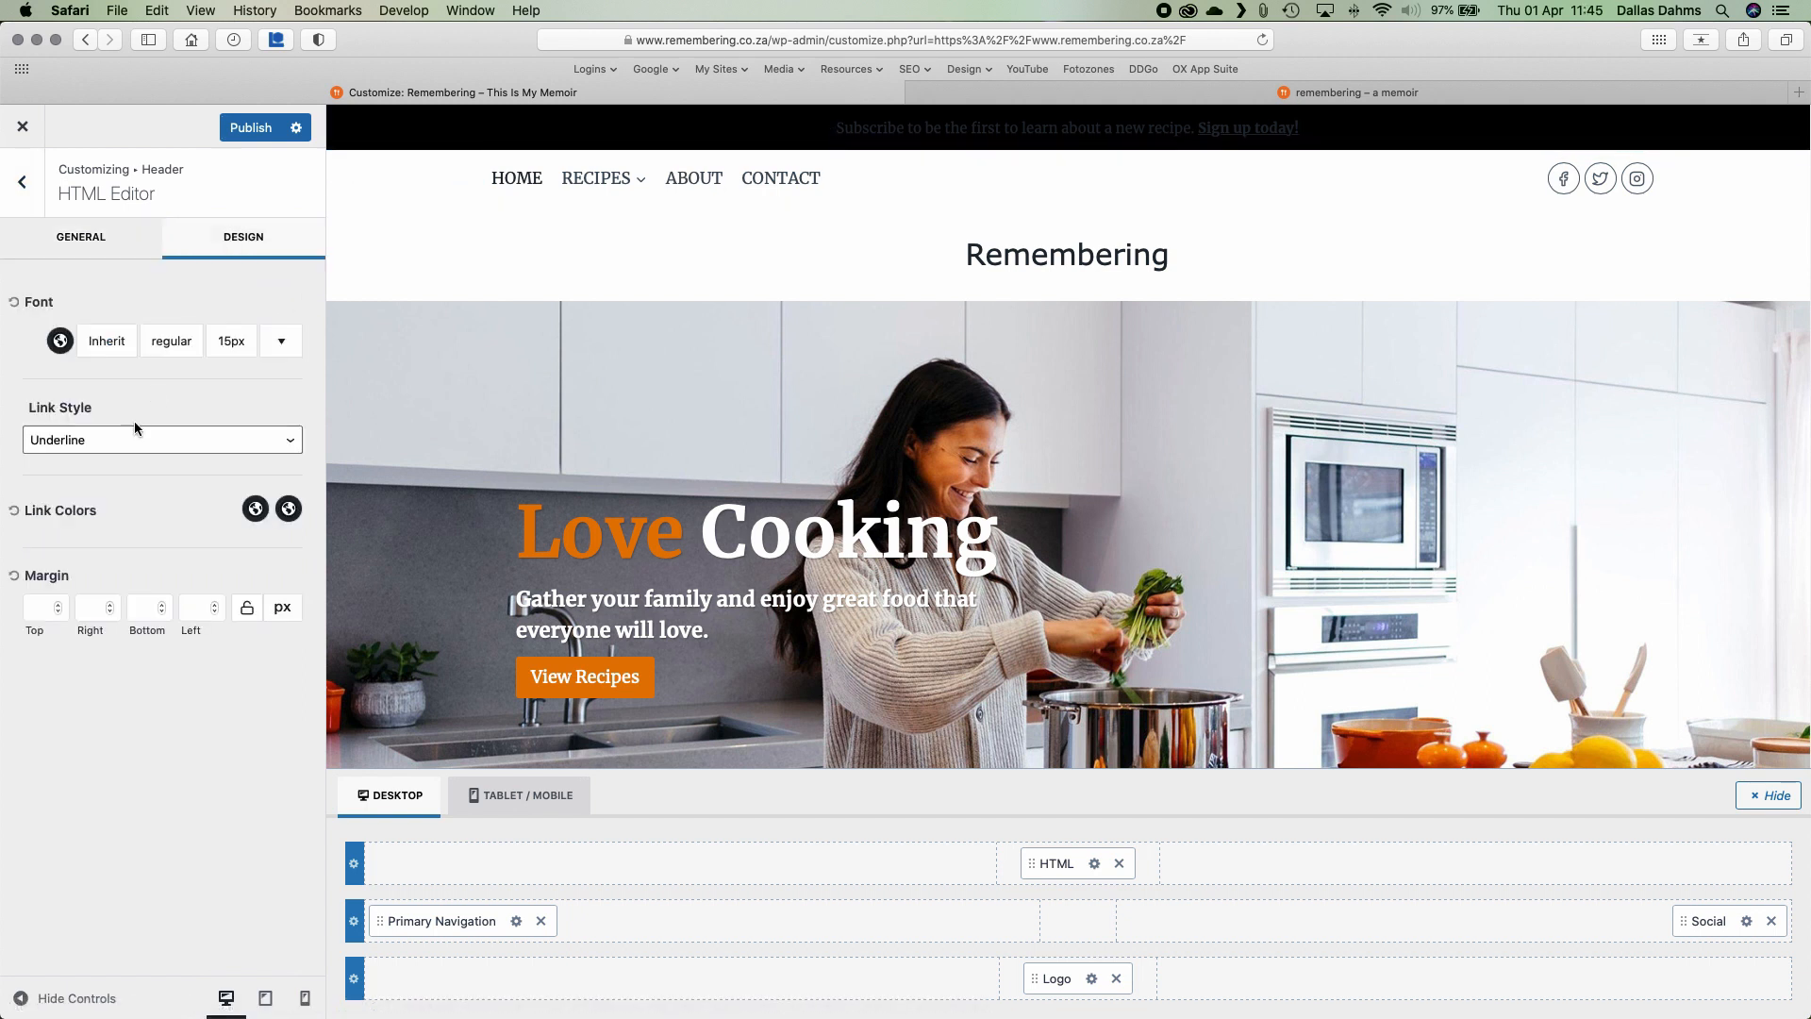
left_click(59, 344)
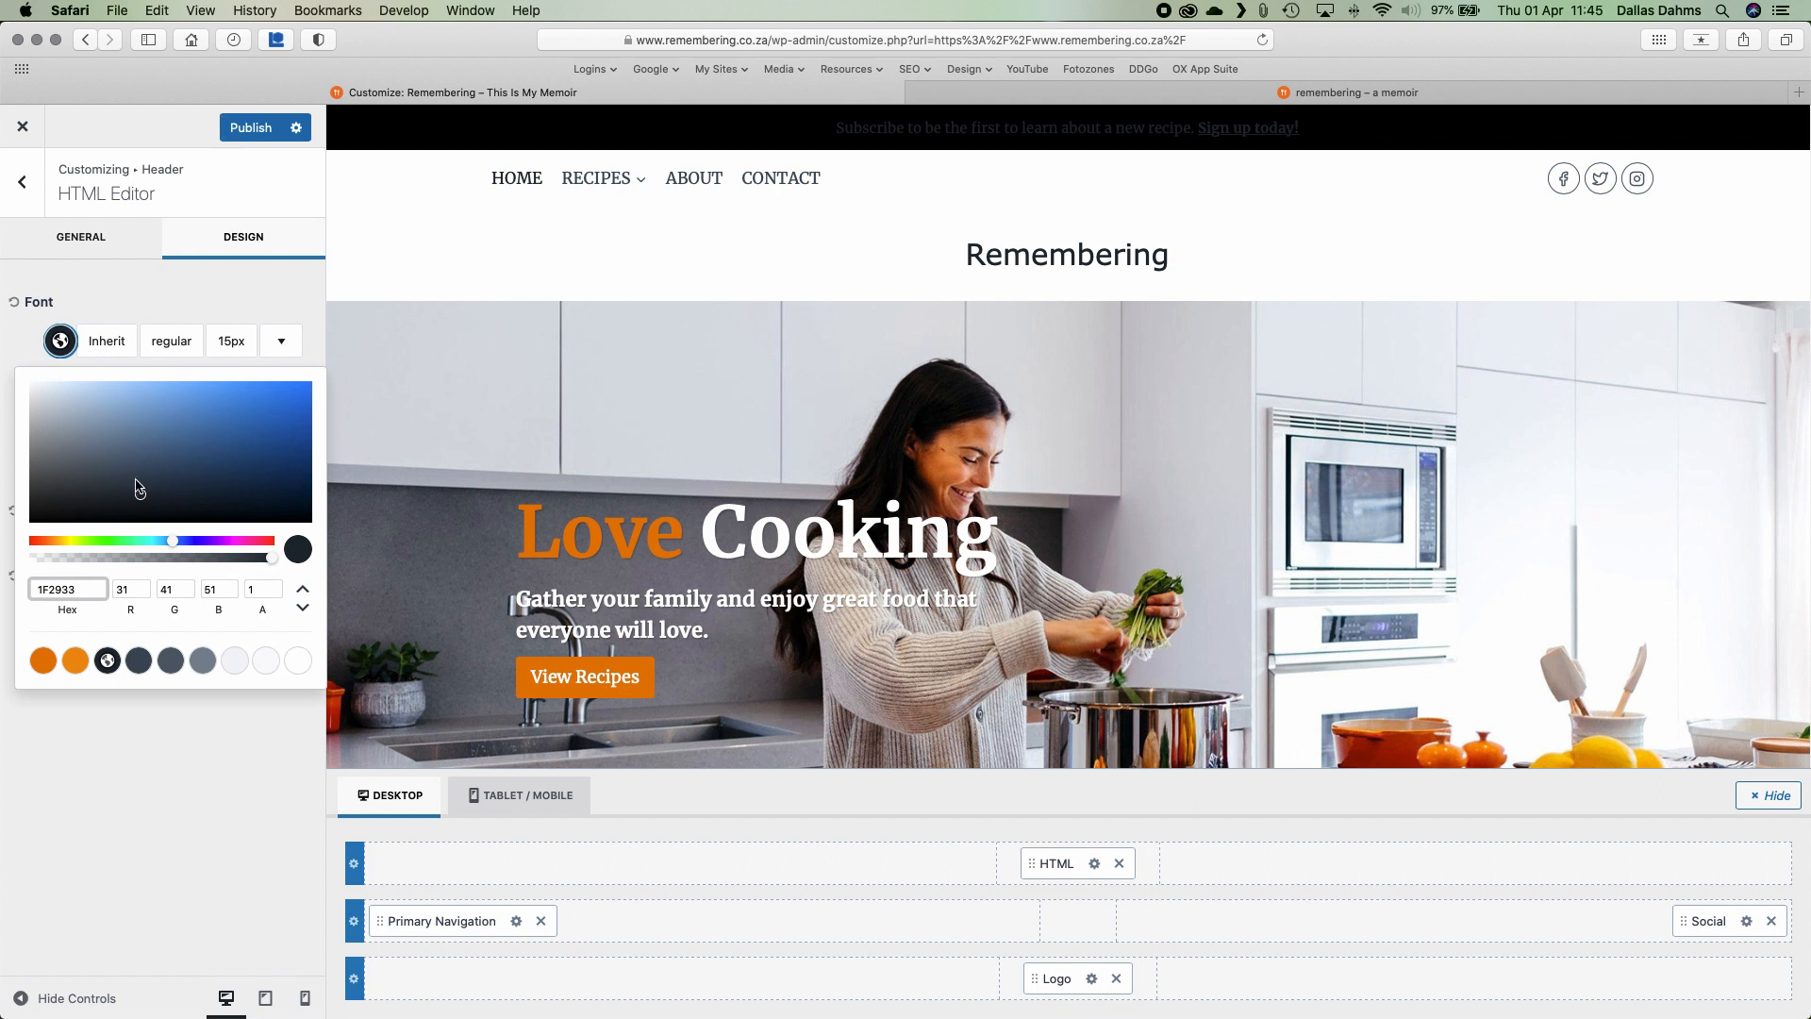
double_click(59, 590)
type("ffffff")
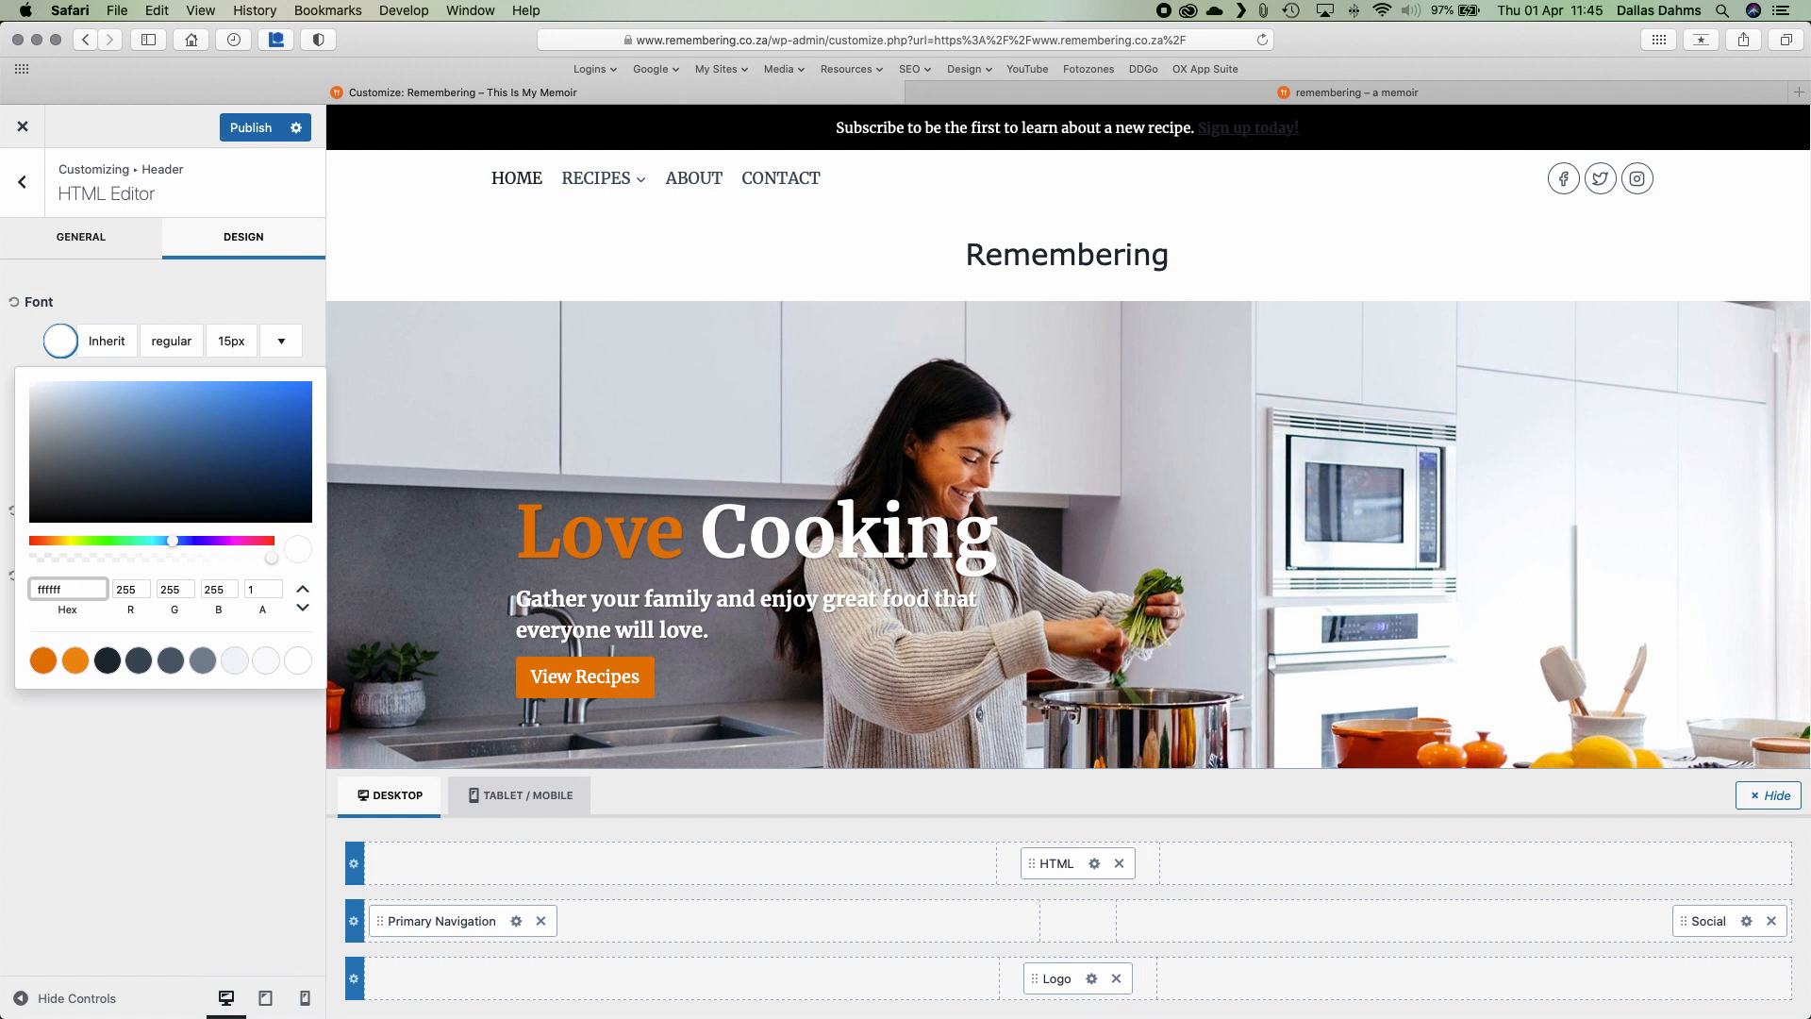
double_click(48, 590)
type("dddddd")
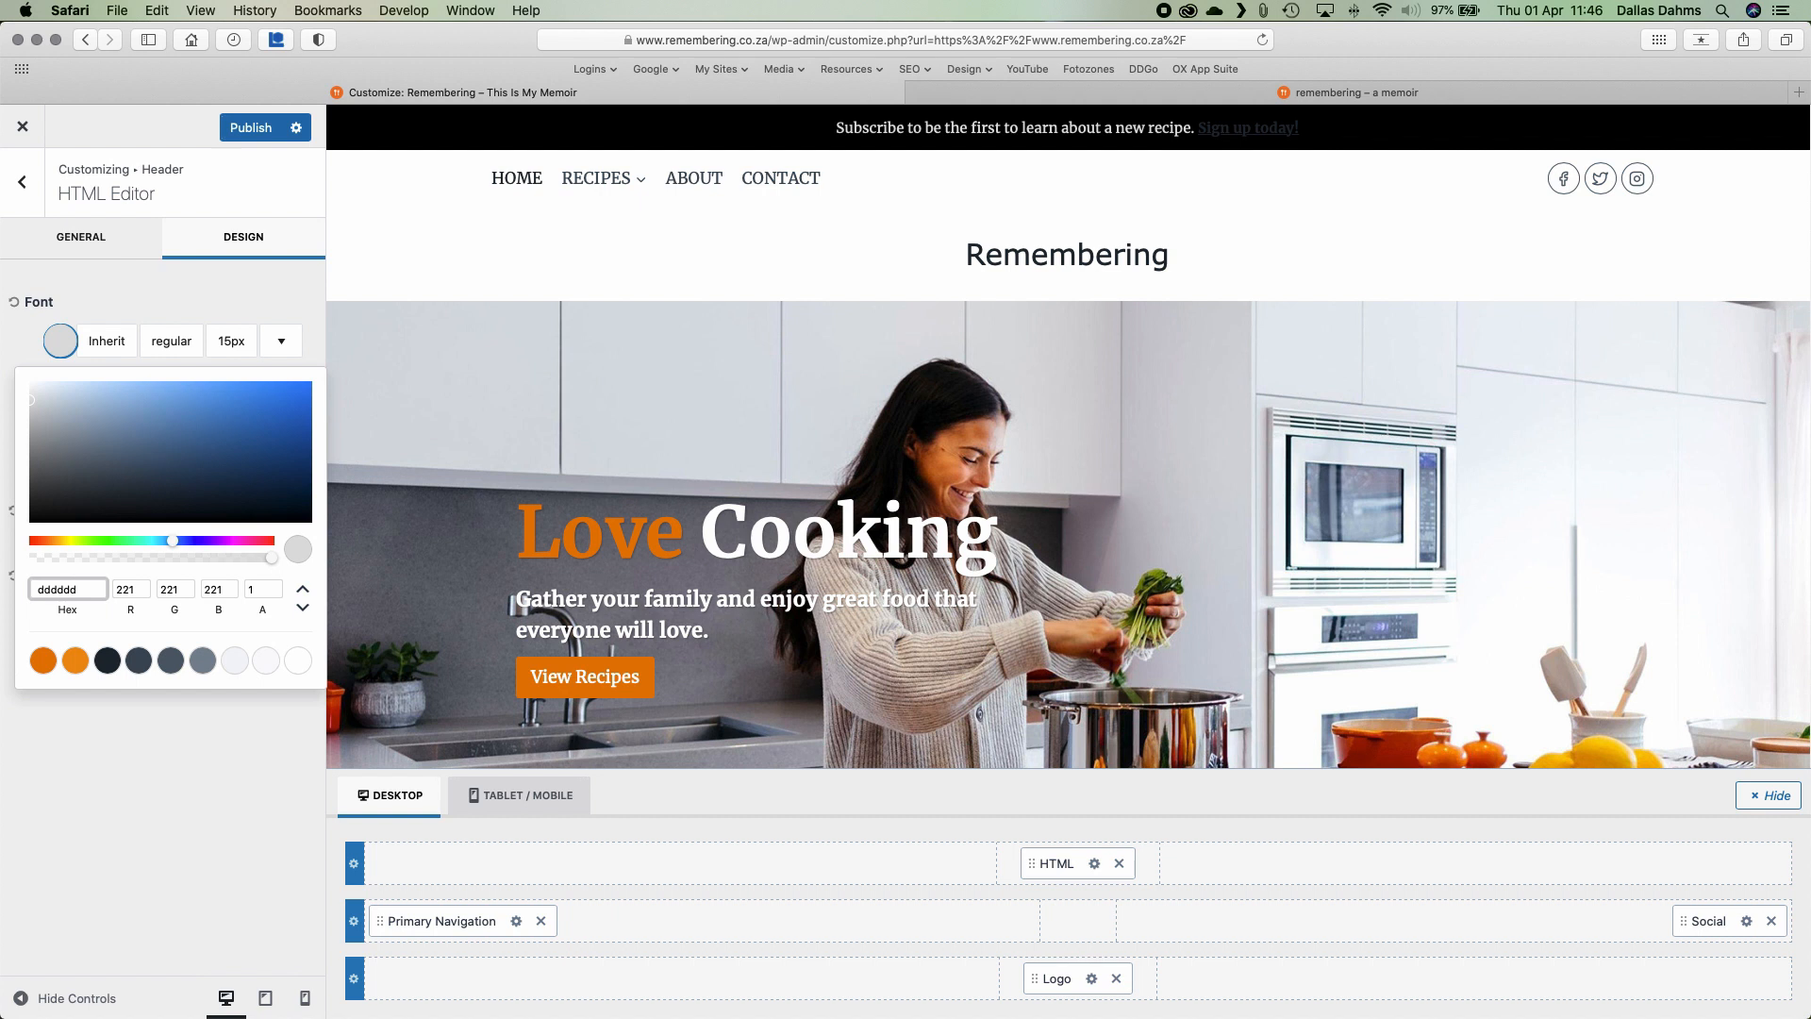
left_click(133, 283)
Delete the existing subscription message, including its sign-up link, from the header's HTML content
left_click(76, 240)
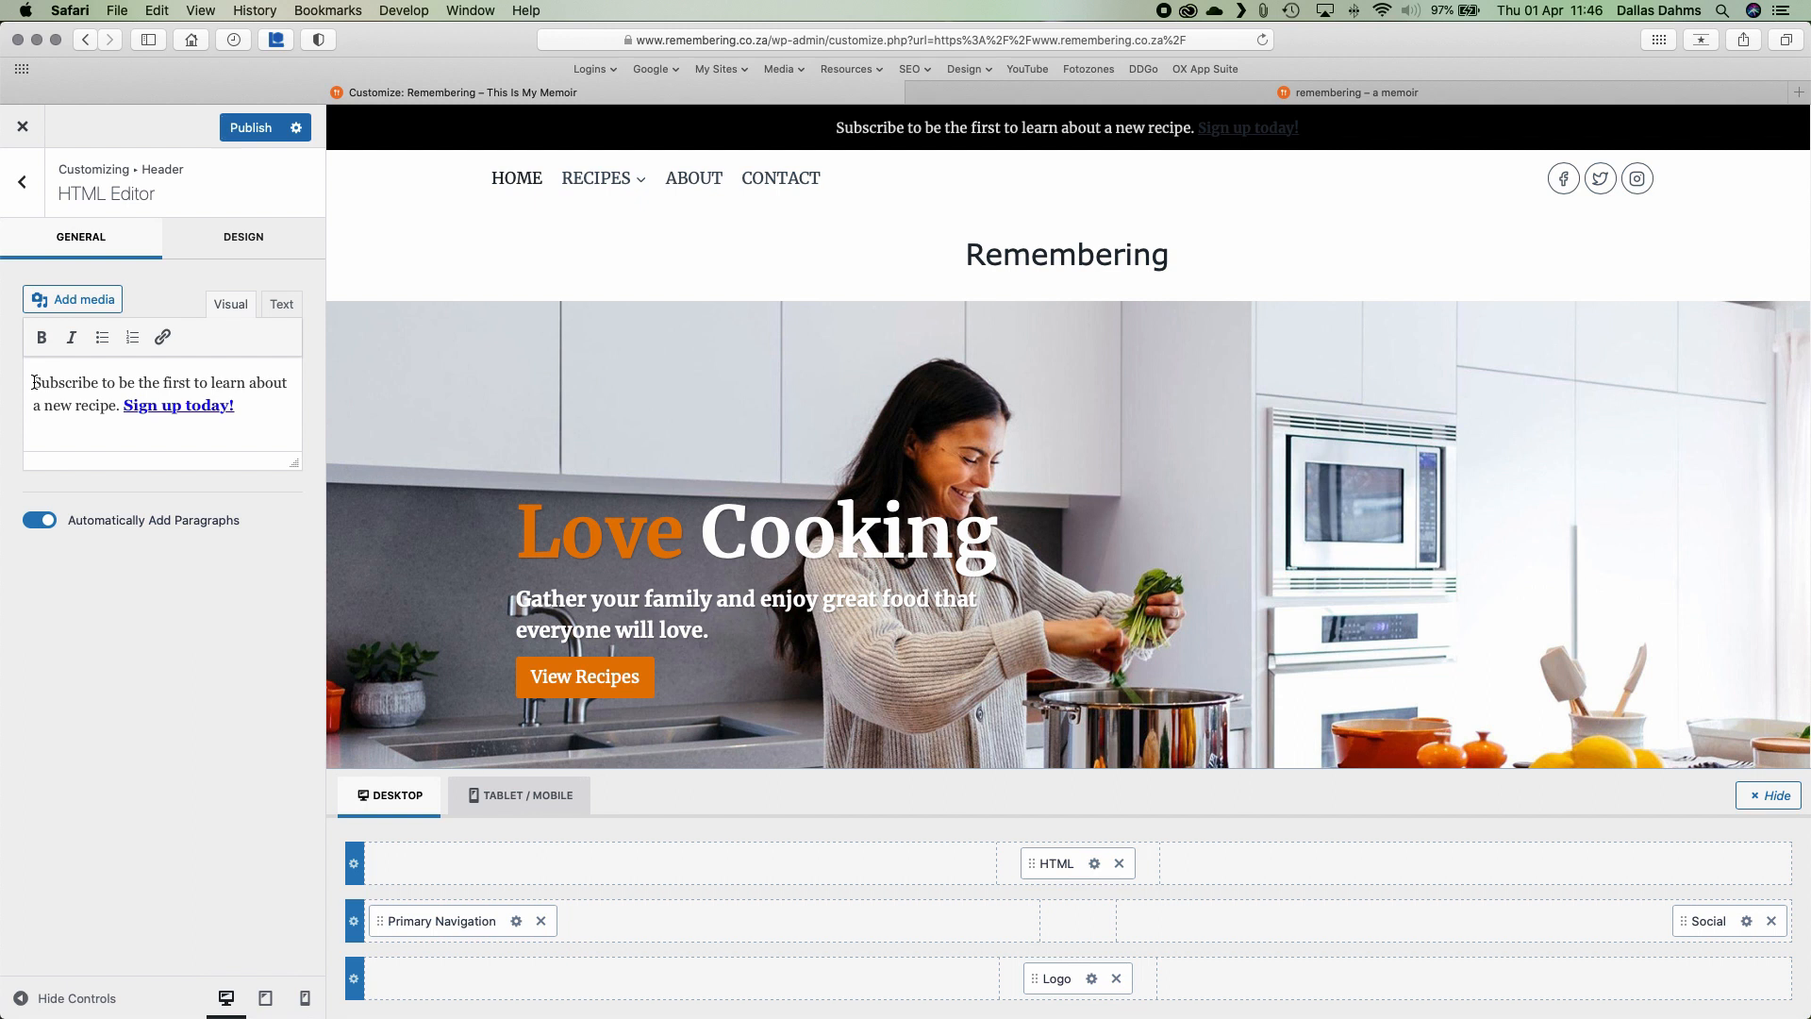
left_click_drag(34, 383, 265, 426)
key("BackSpace")
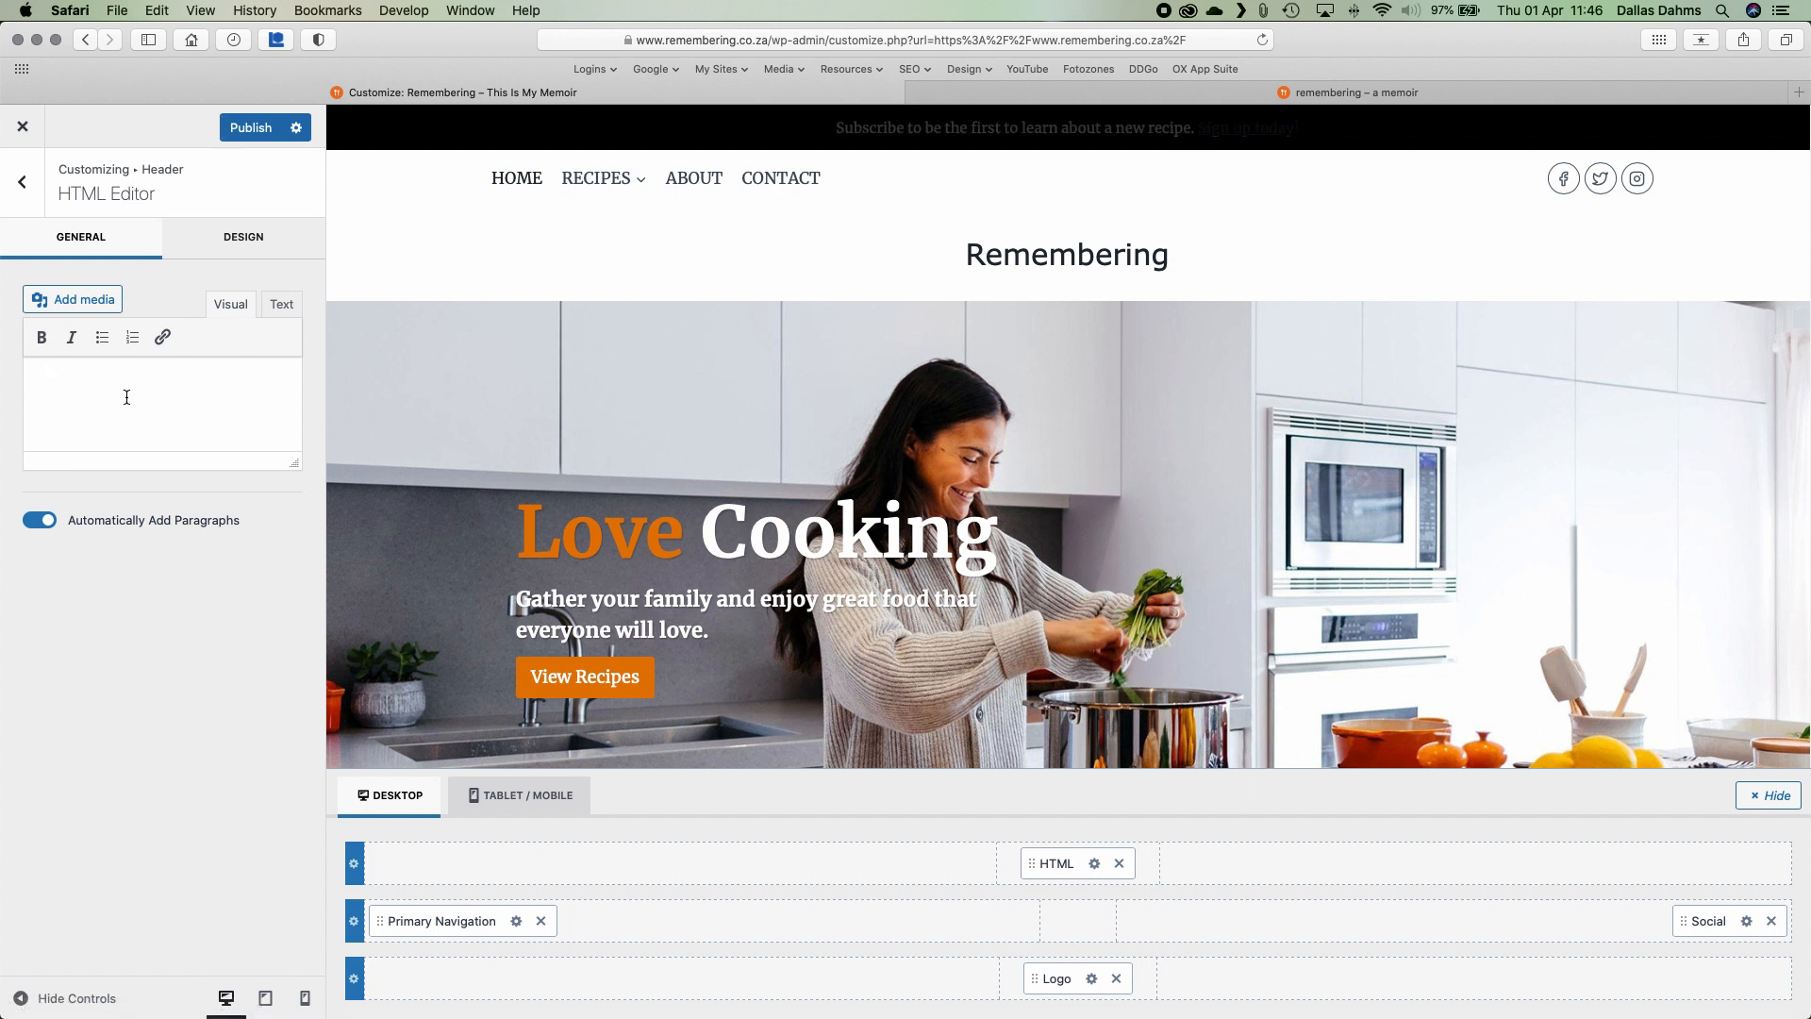
Copy the author-support sentence from the top bar of the memoir site and return to the customizer
left_click(1049, 94)
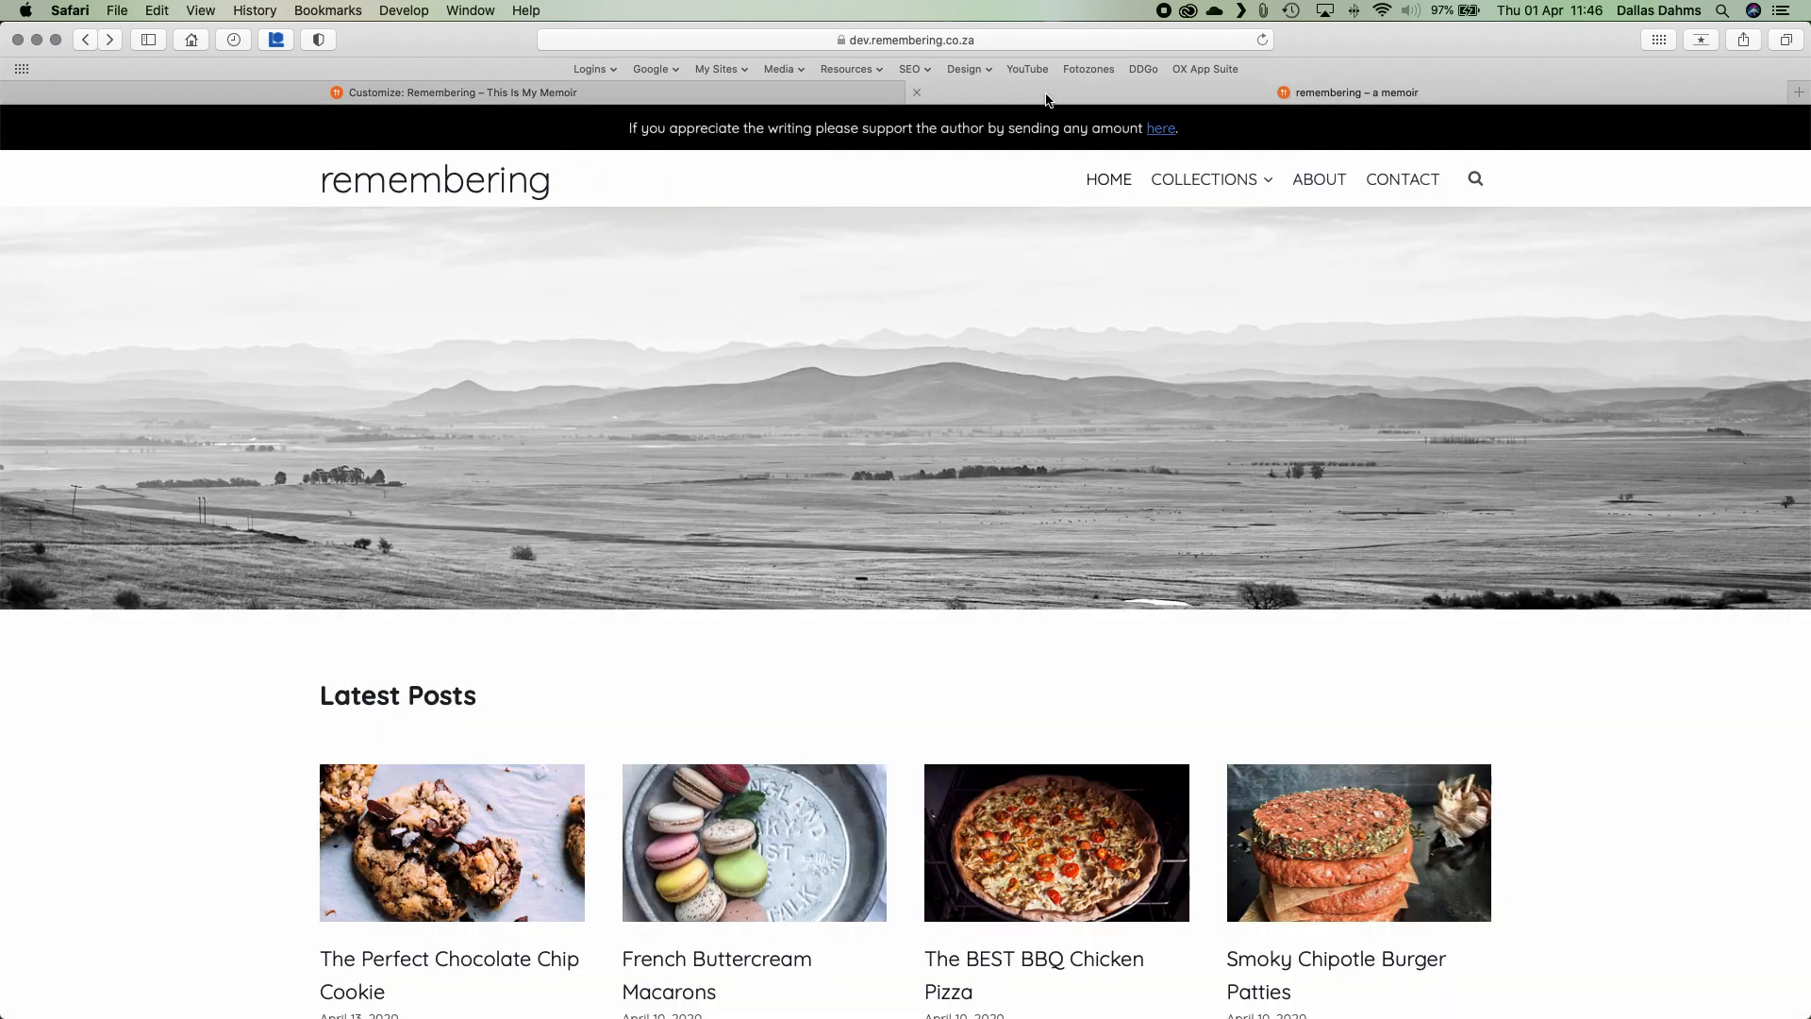
left_click_drag(632, 130, 977, 142)
key("super+c")
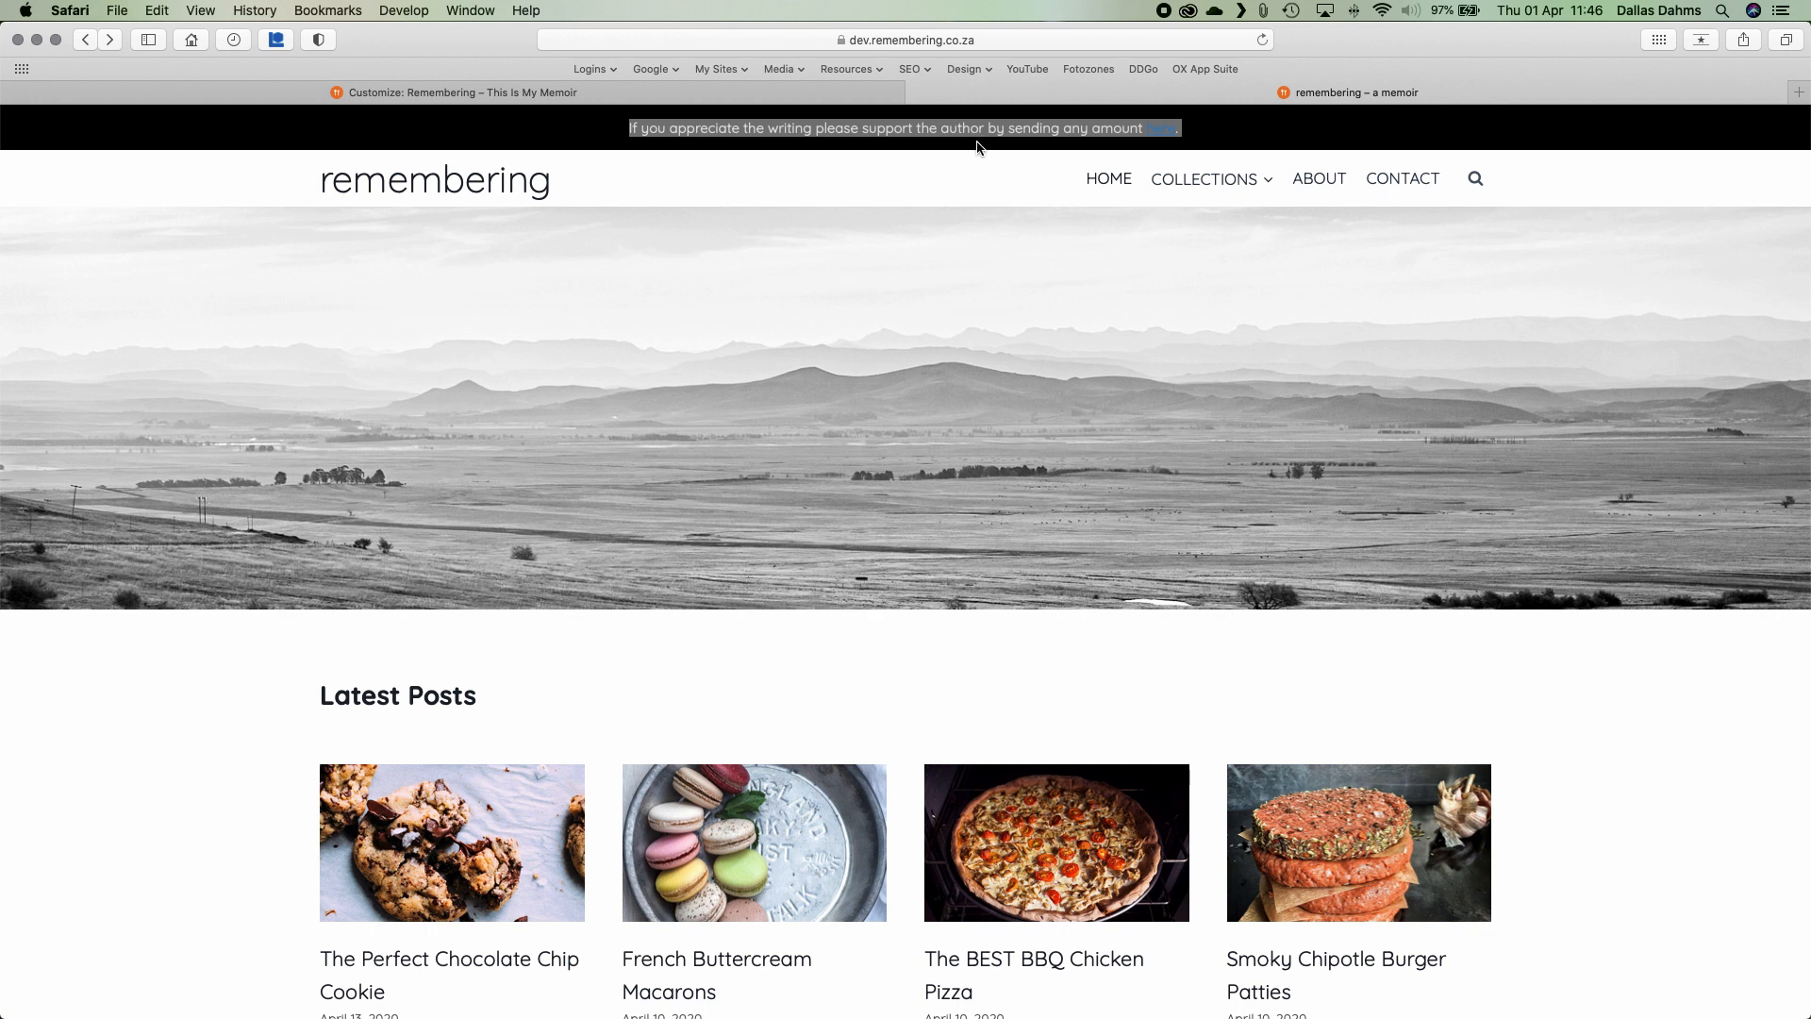
left_click(603, 87)
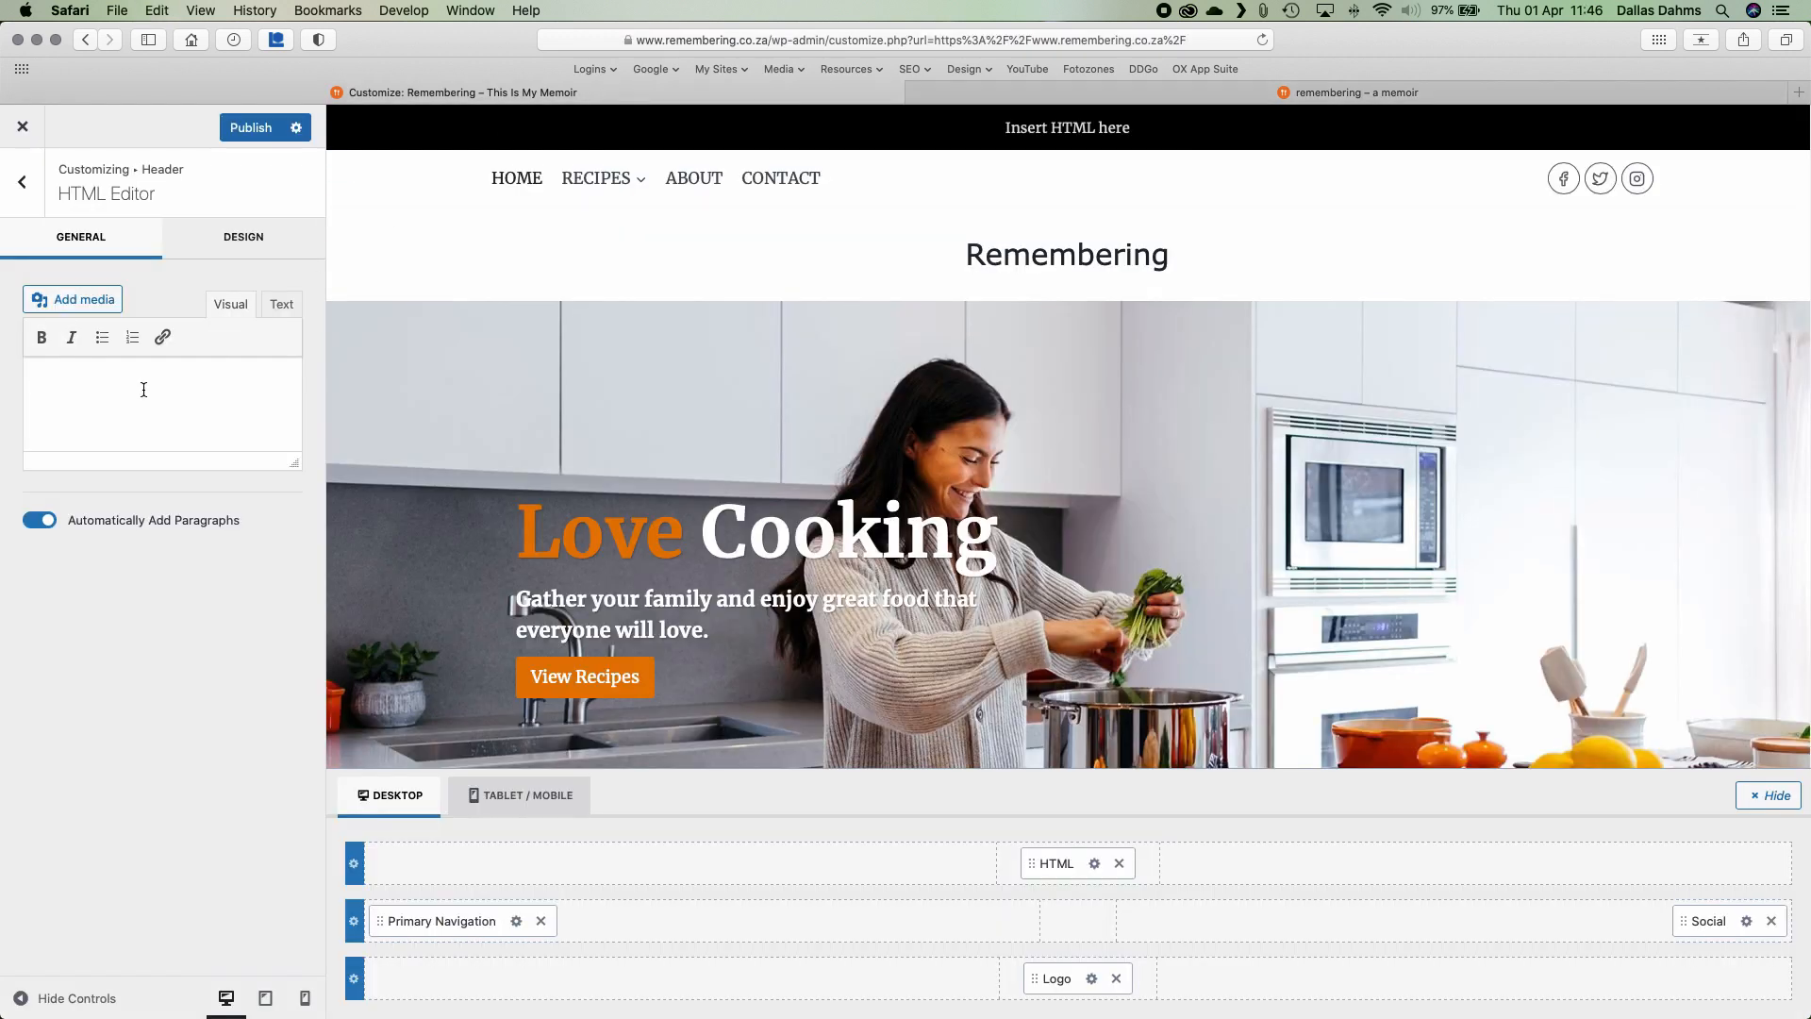
Paste the copied author-support sentence with its "here" link into the header's HTML content and publish the change
key("super+v")
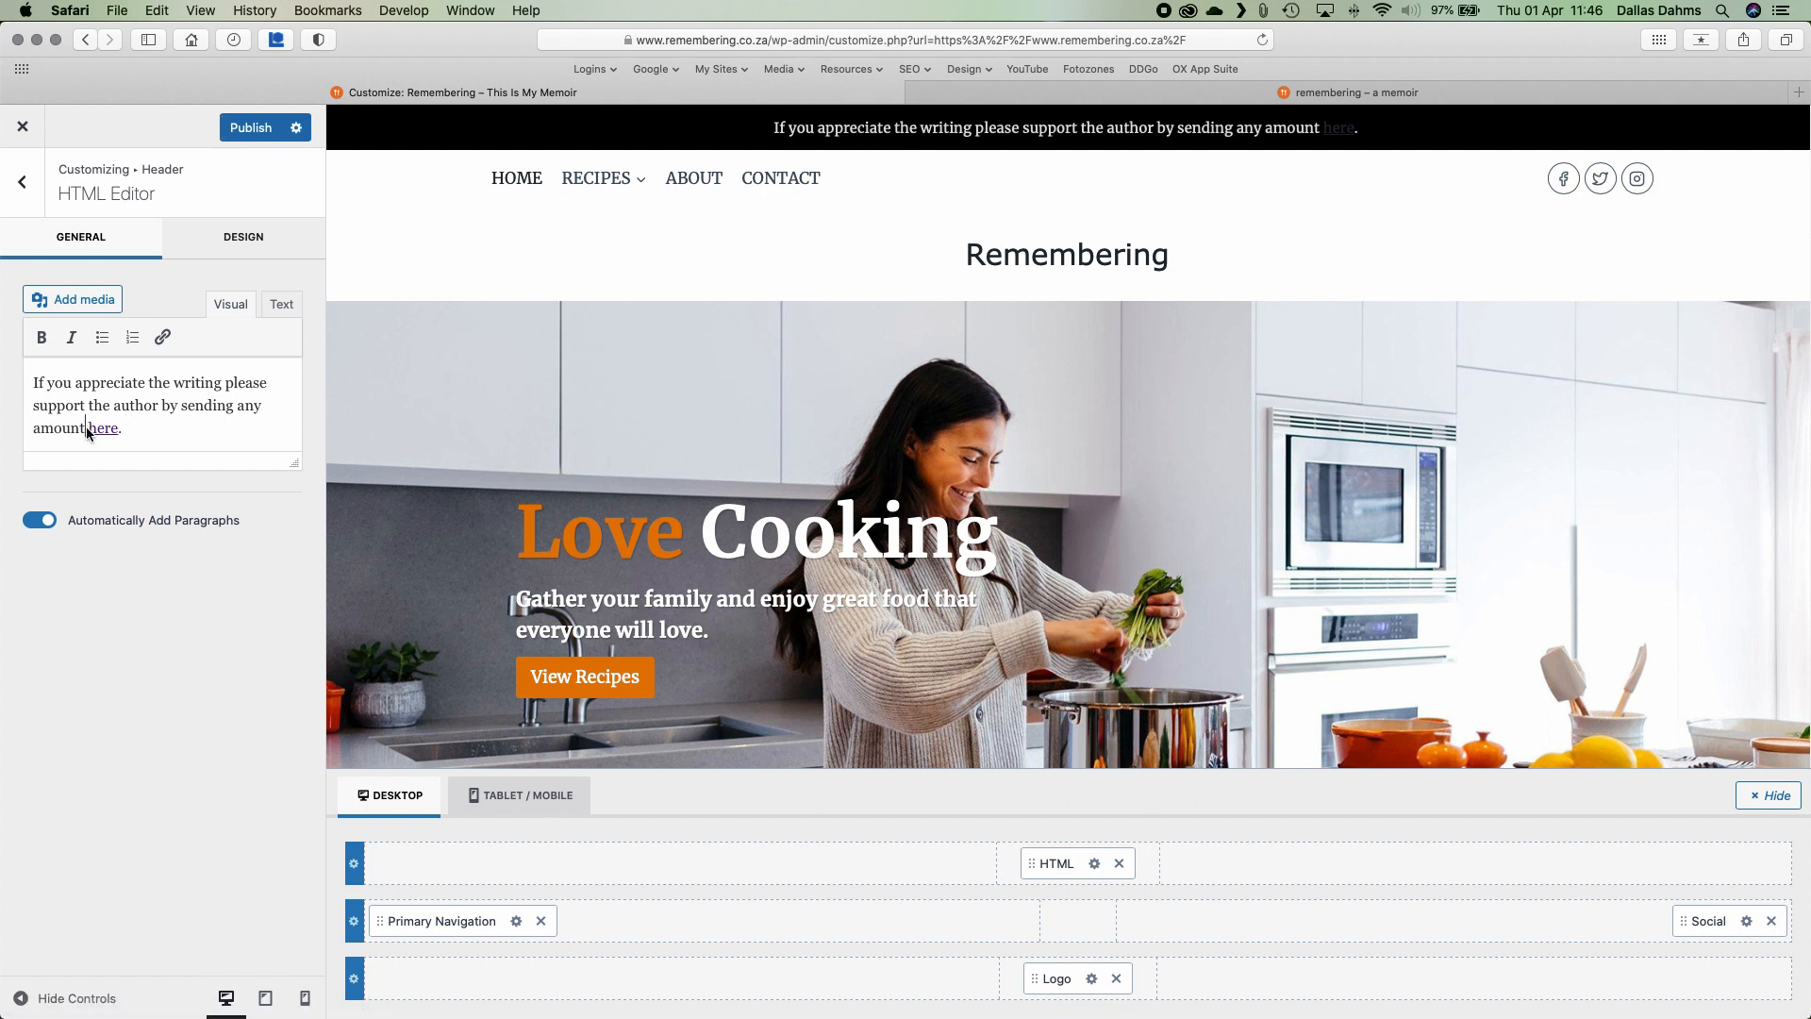
left_click(99, 427)
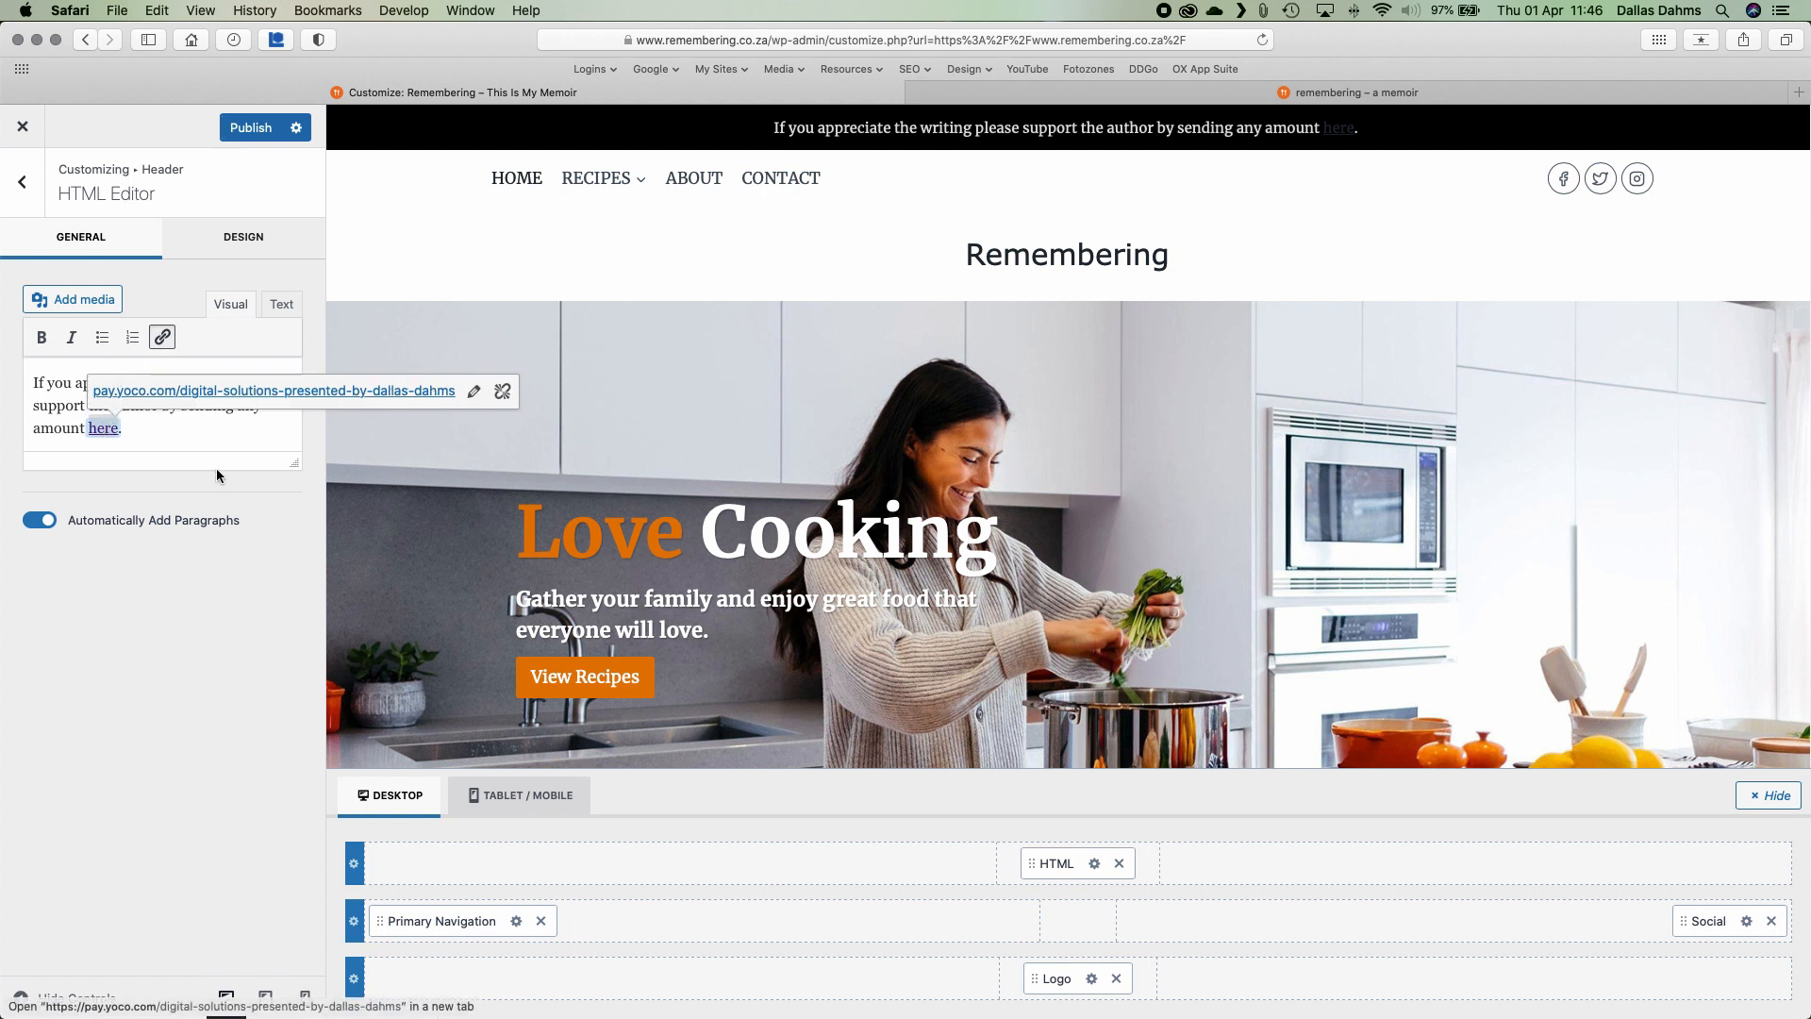
left_click(185, 436)
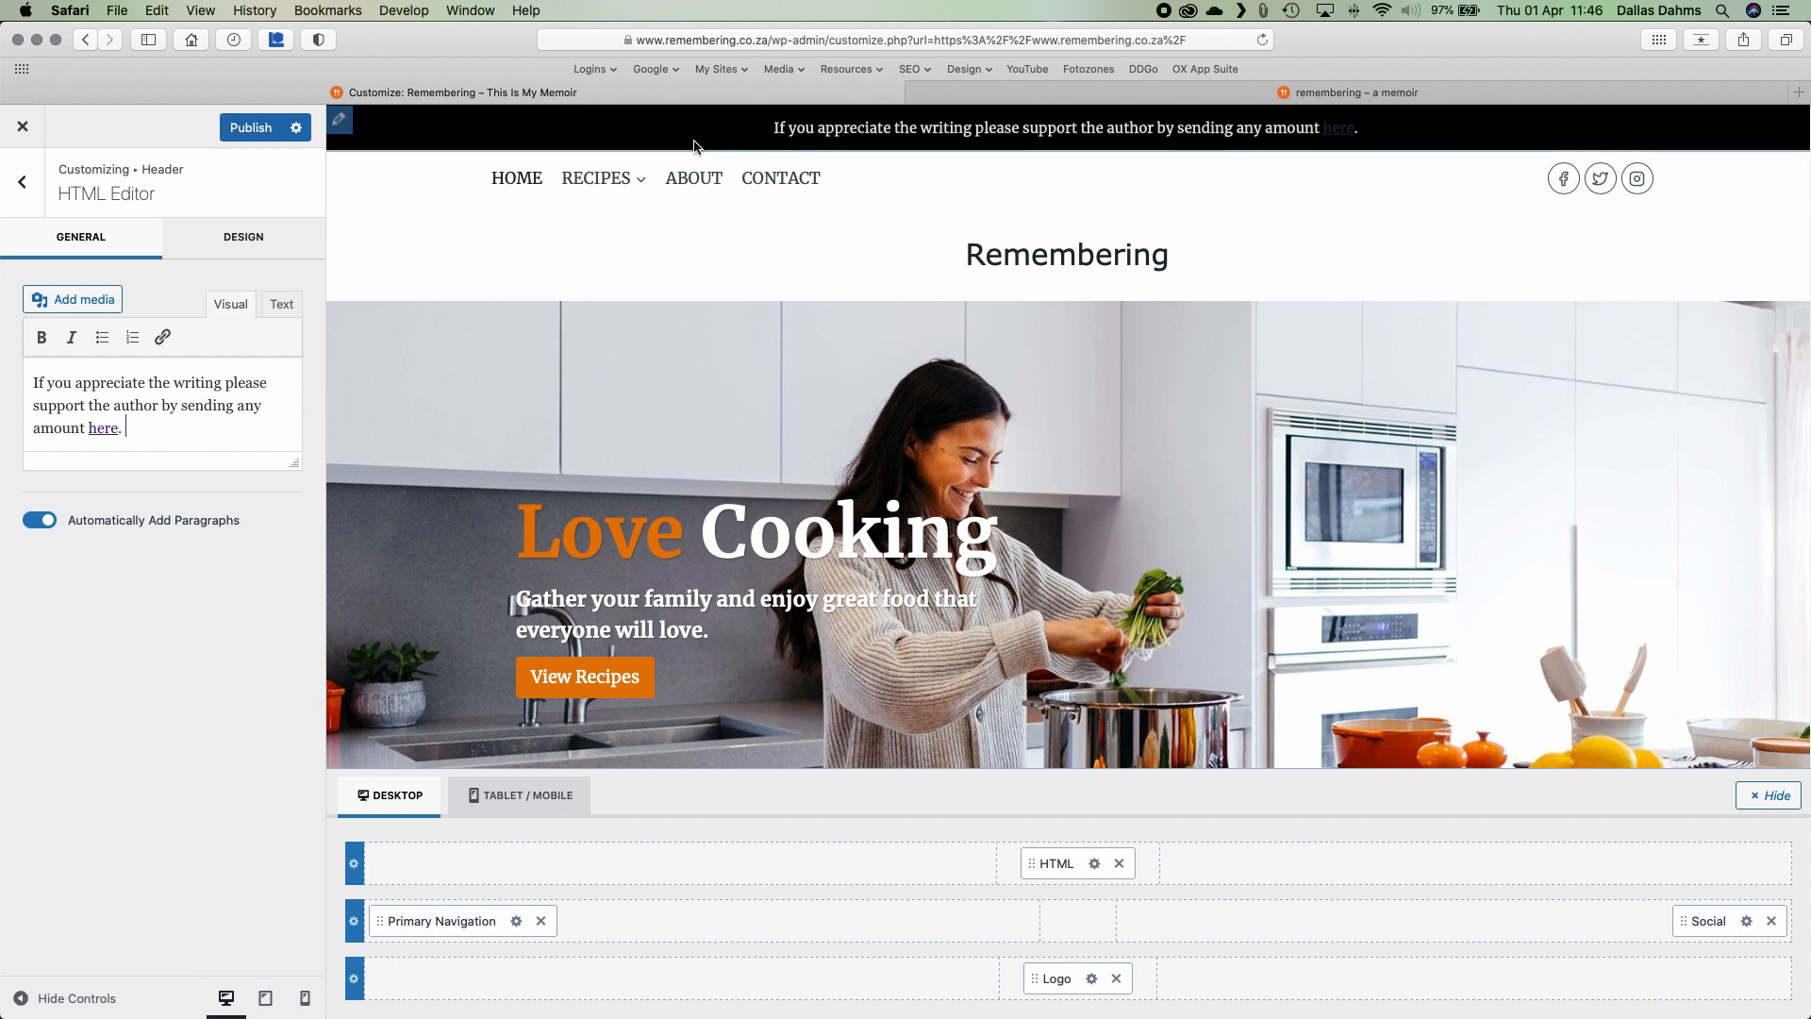
left_click(234, 132)
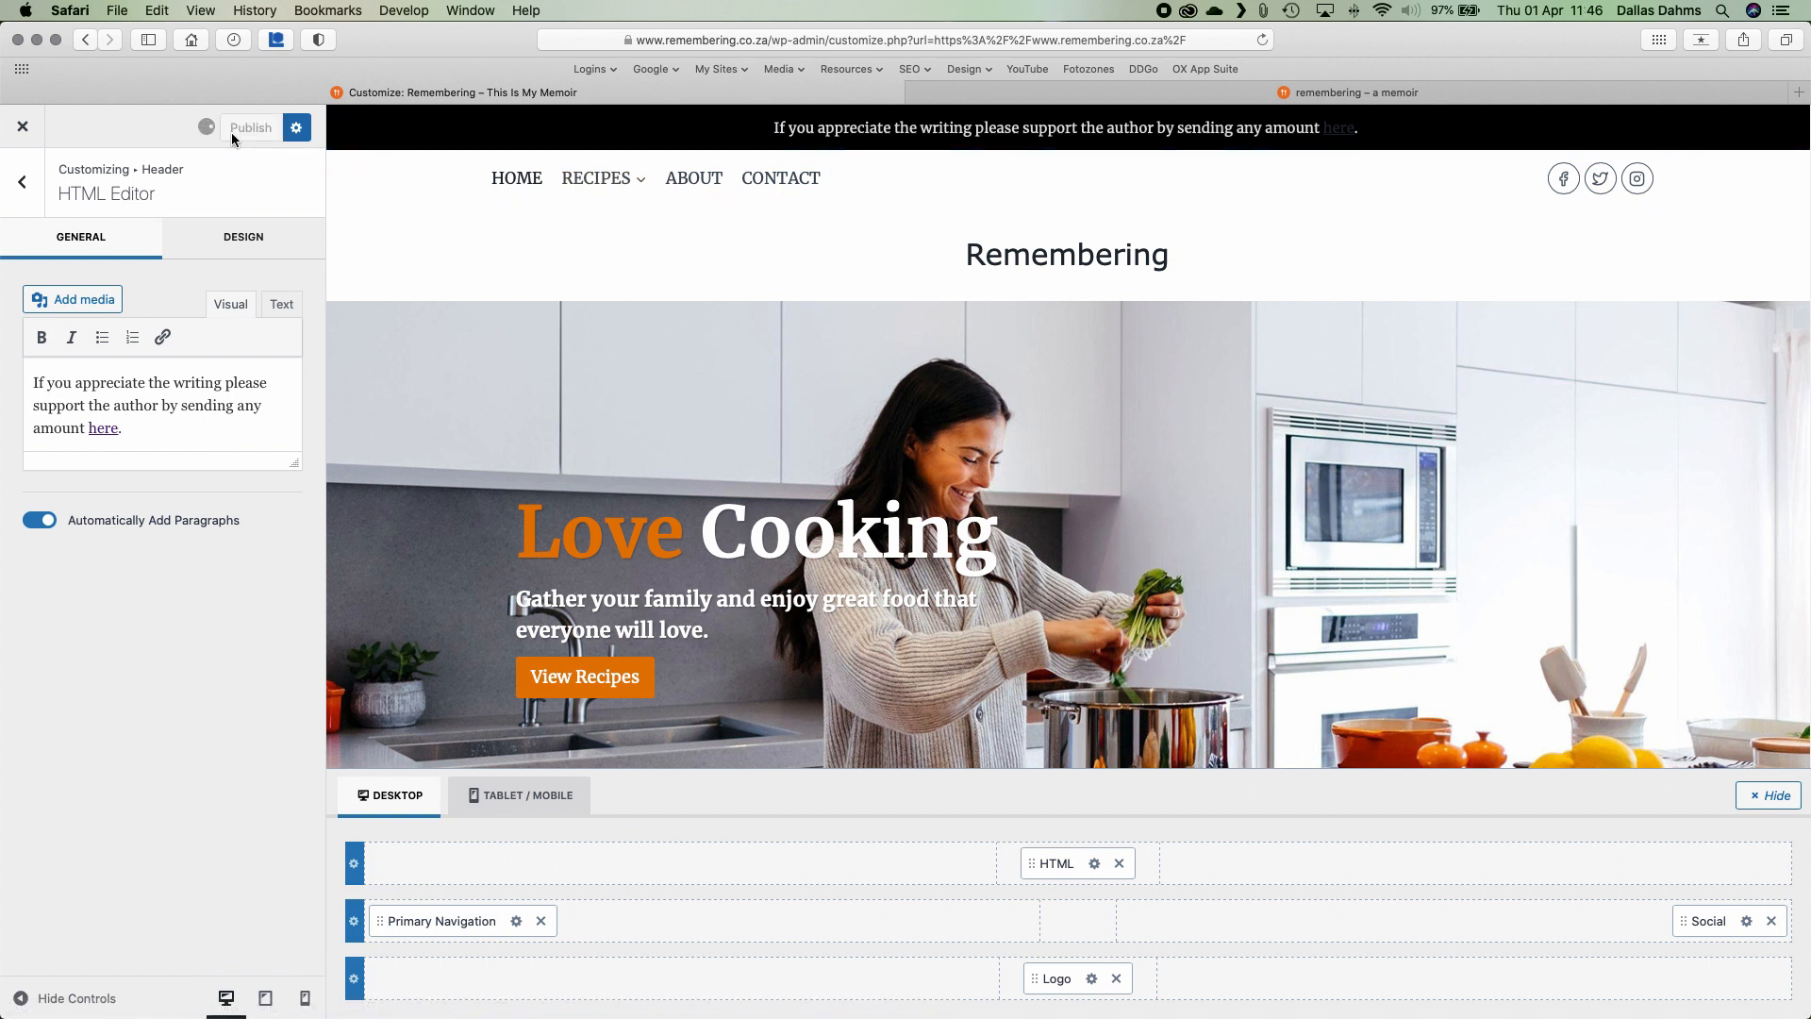
Change the site's base font to Quicksand in the general typography settings and publish the change
left_click(25, 204)
left_click(24, 205)
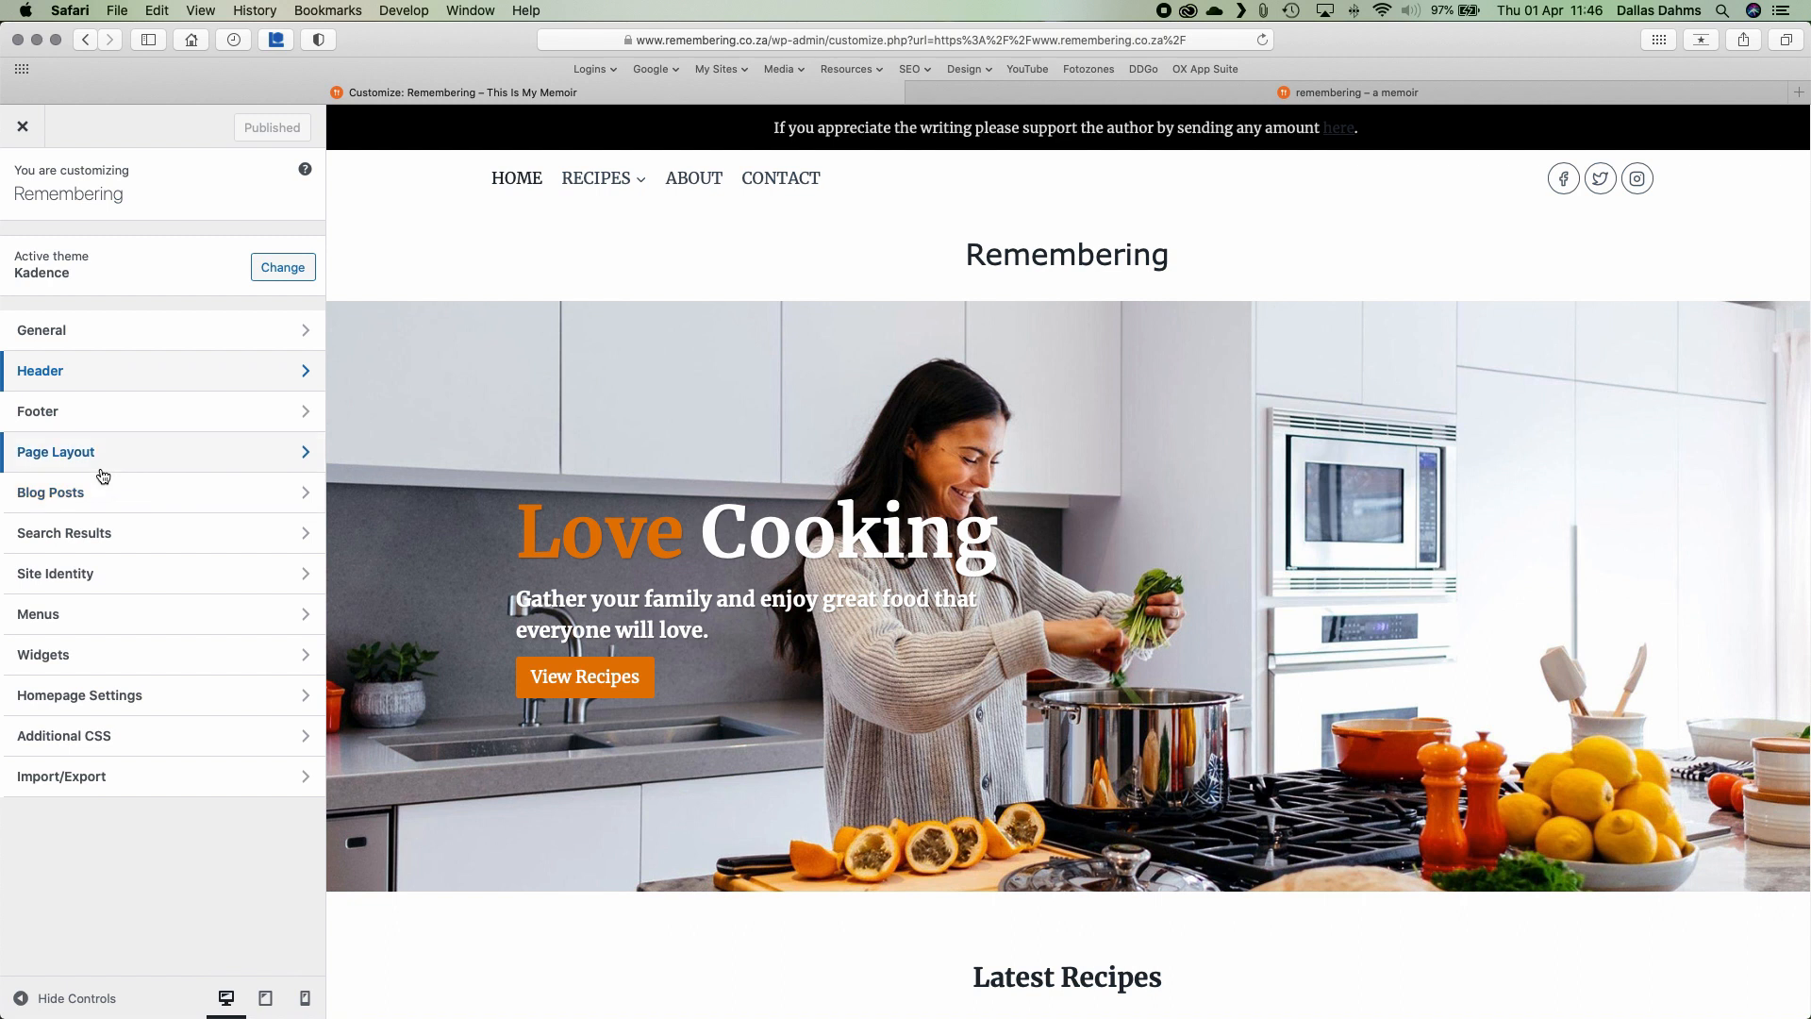
left_click(110, 332)
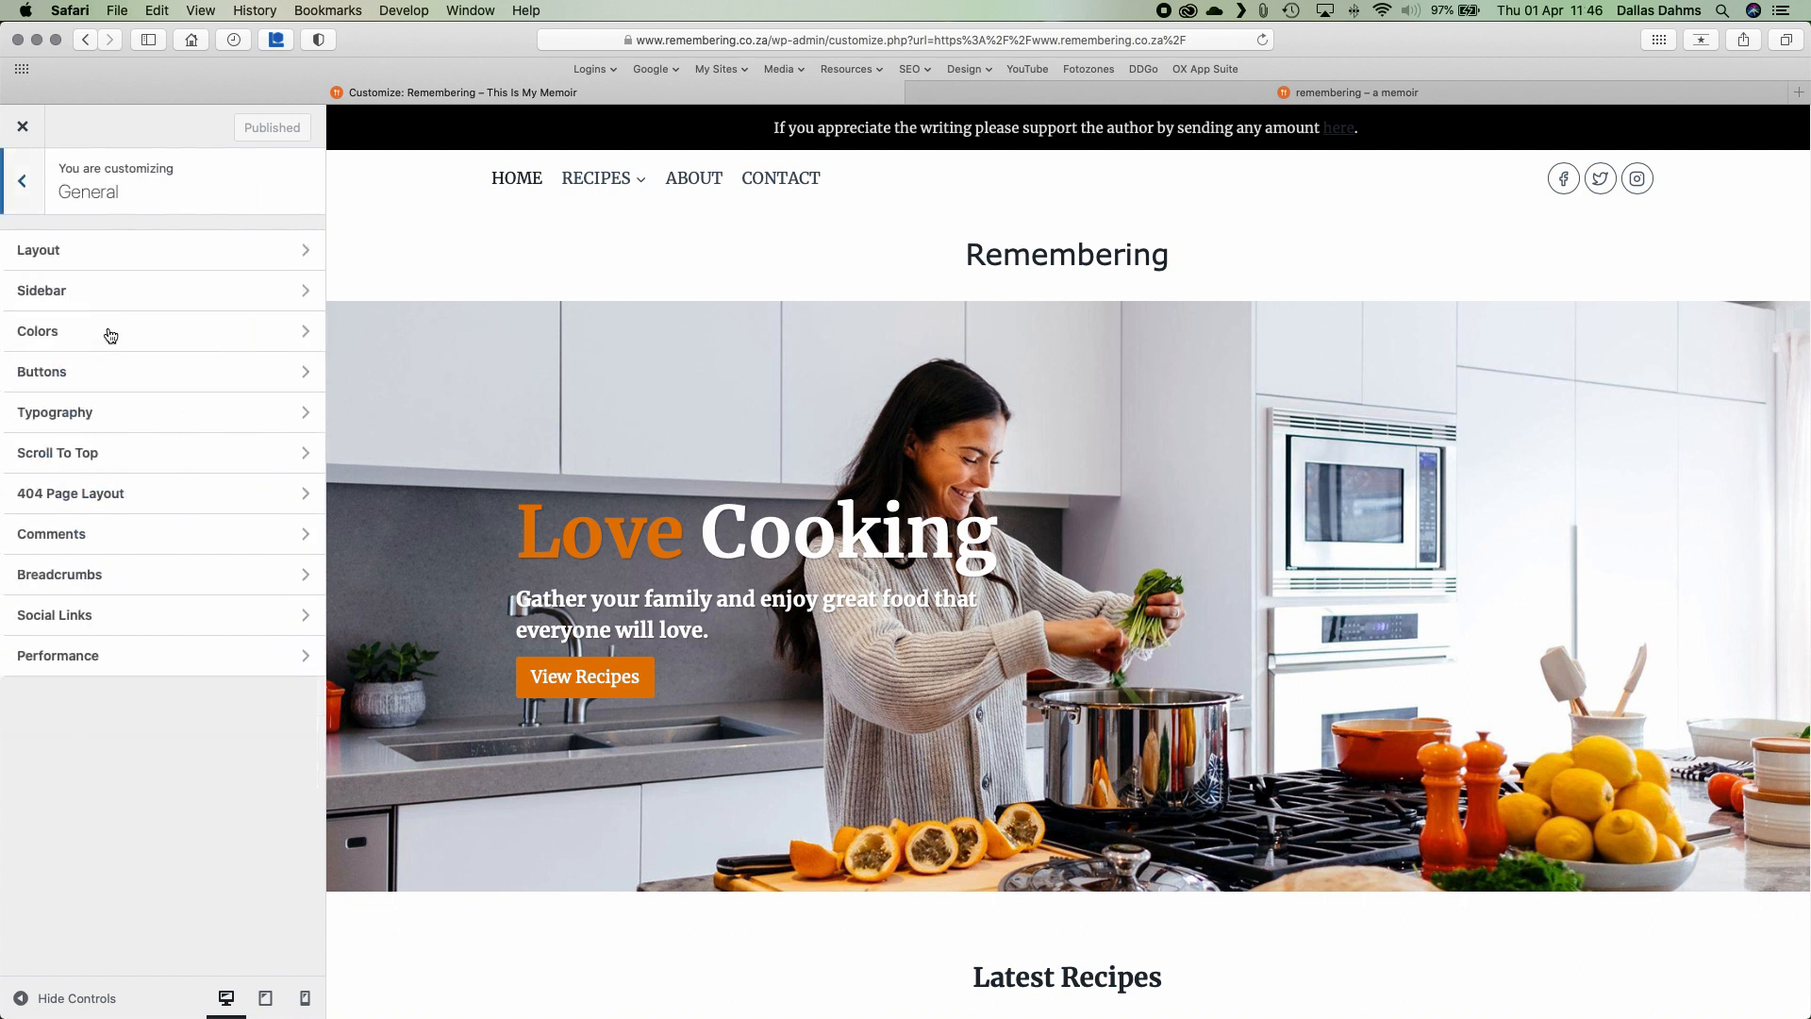
left_click(110, 422)
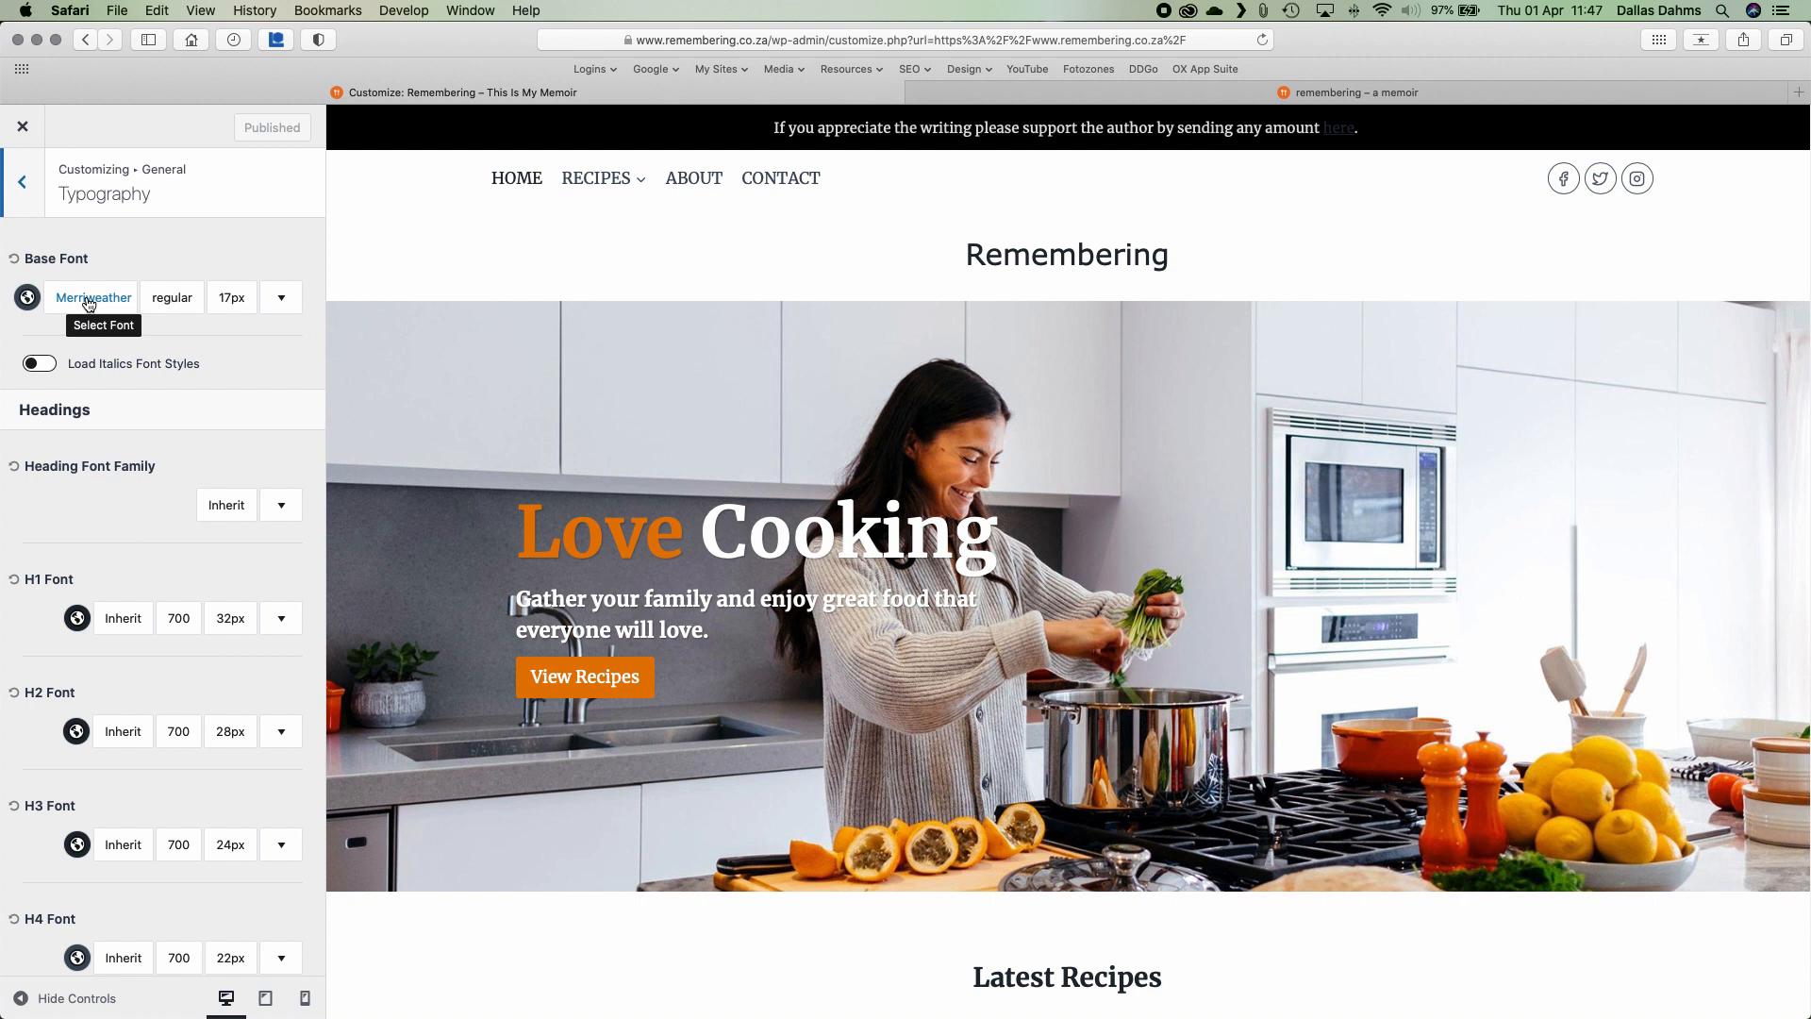
left_click(89, 300)
left_click(199, 395)
type("Quicksand")
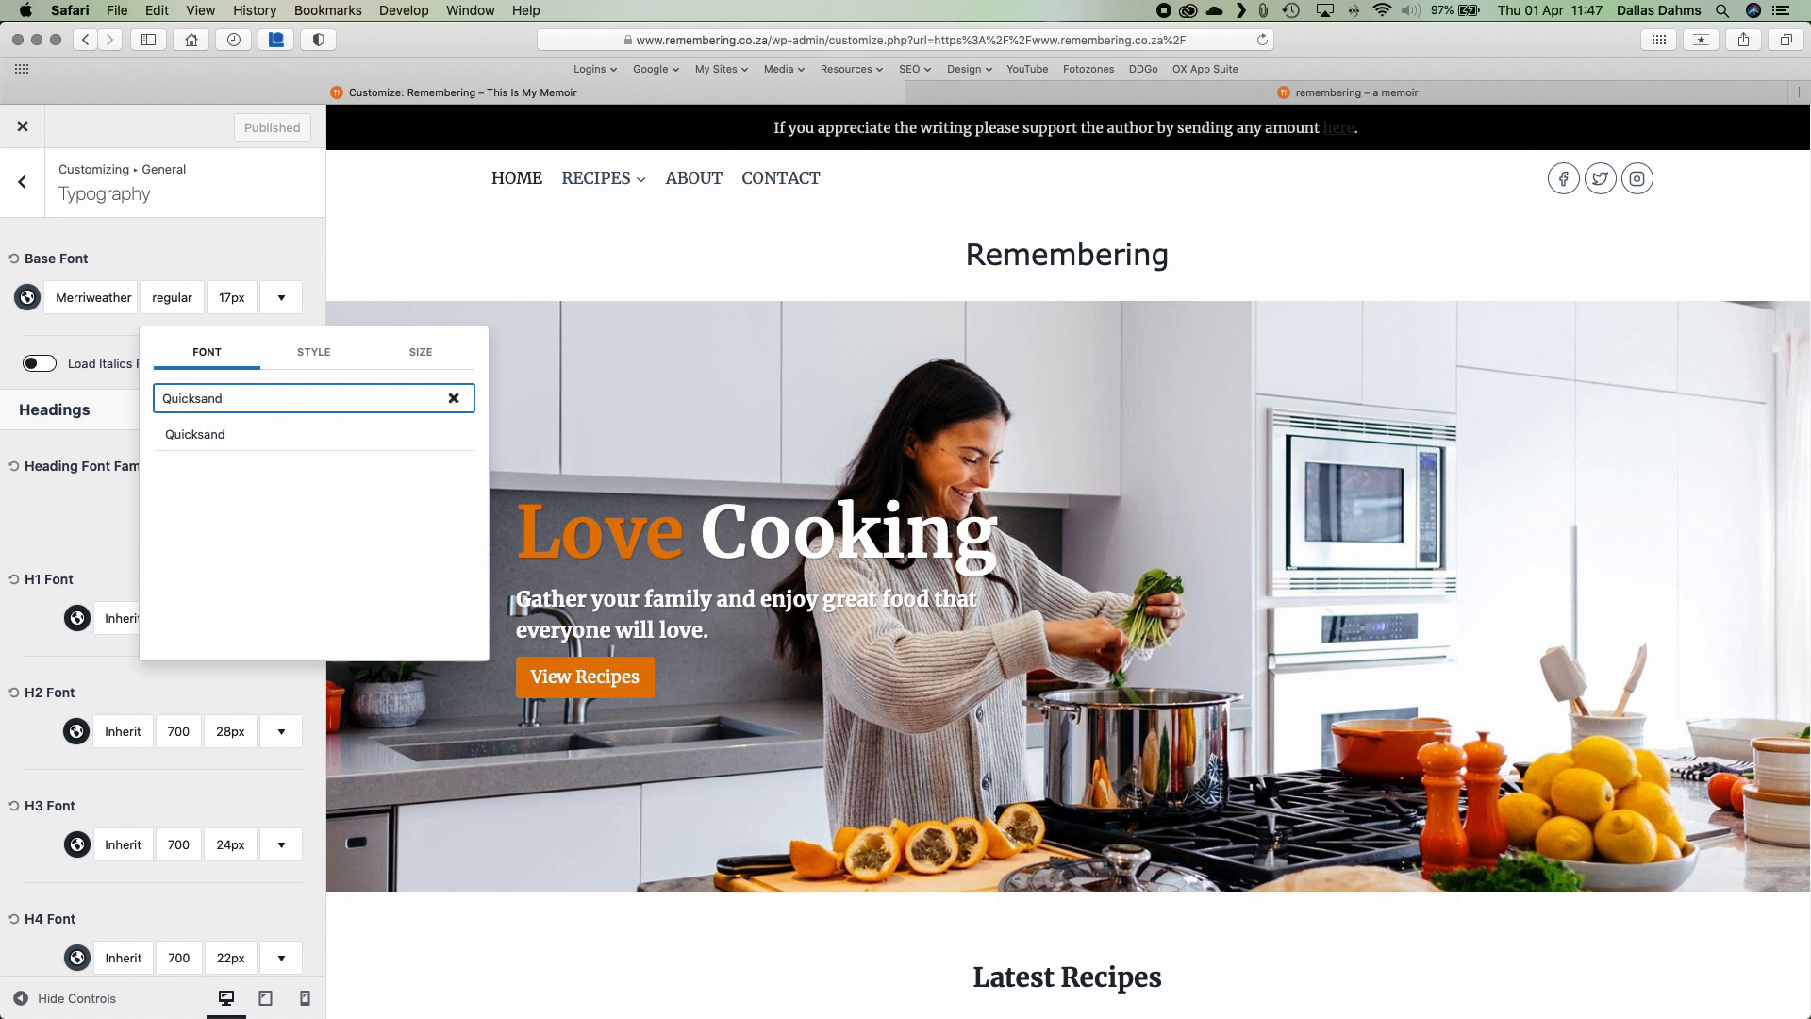
left_click(216, 438)
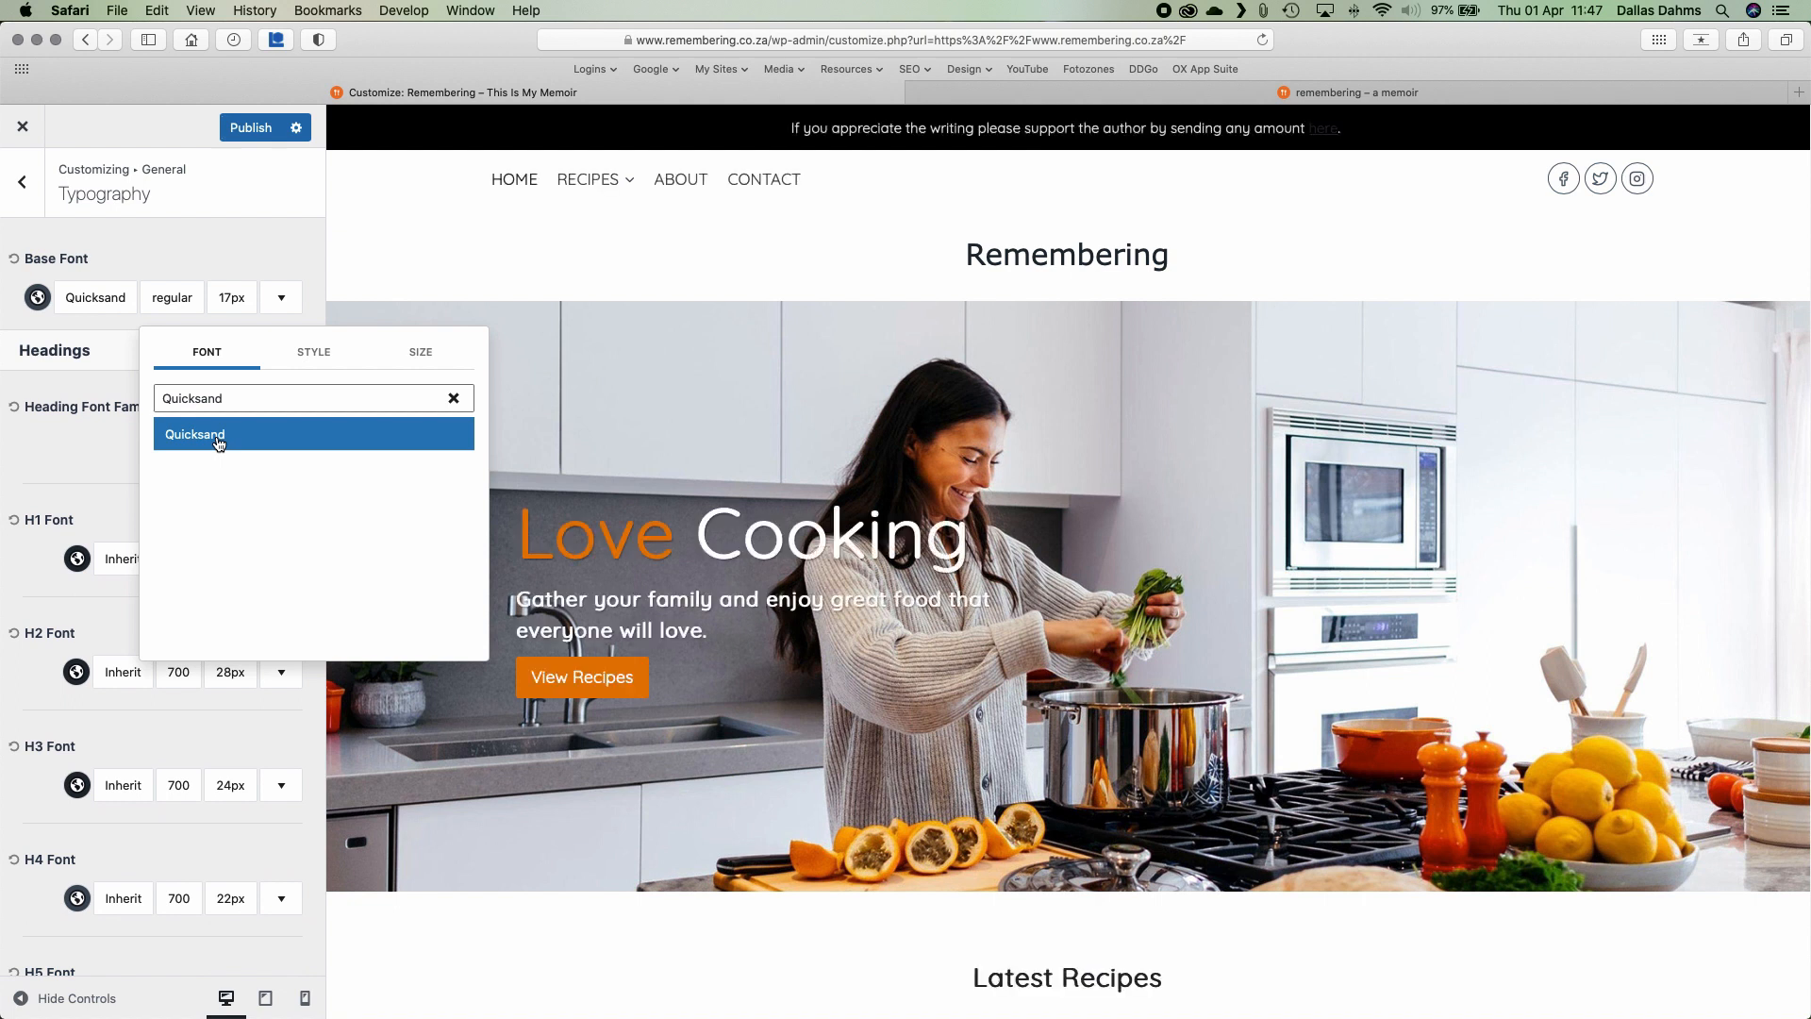
left_click(179, 230)
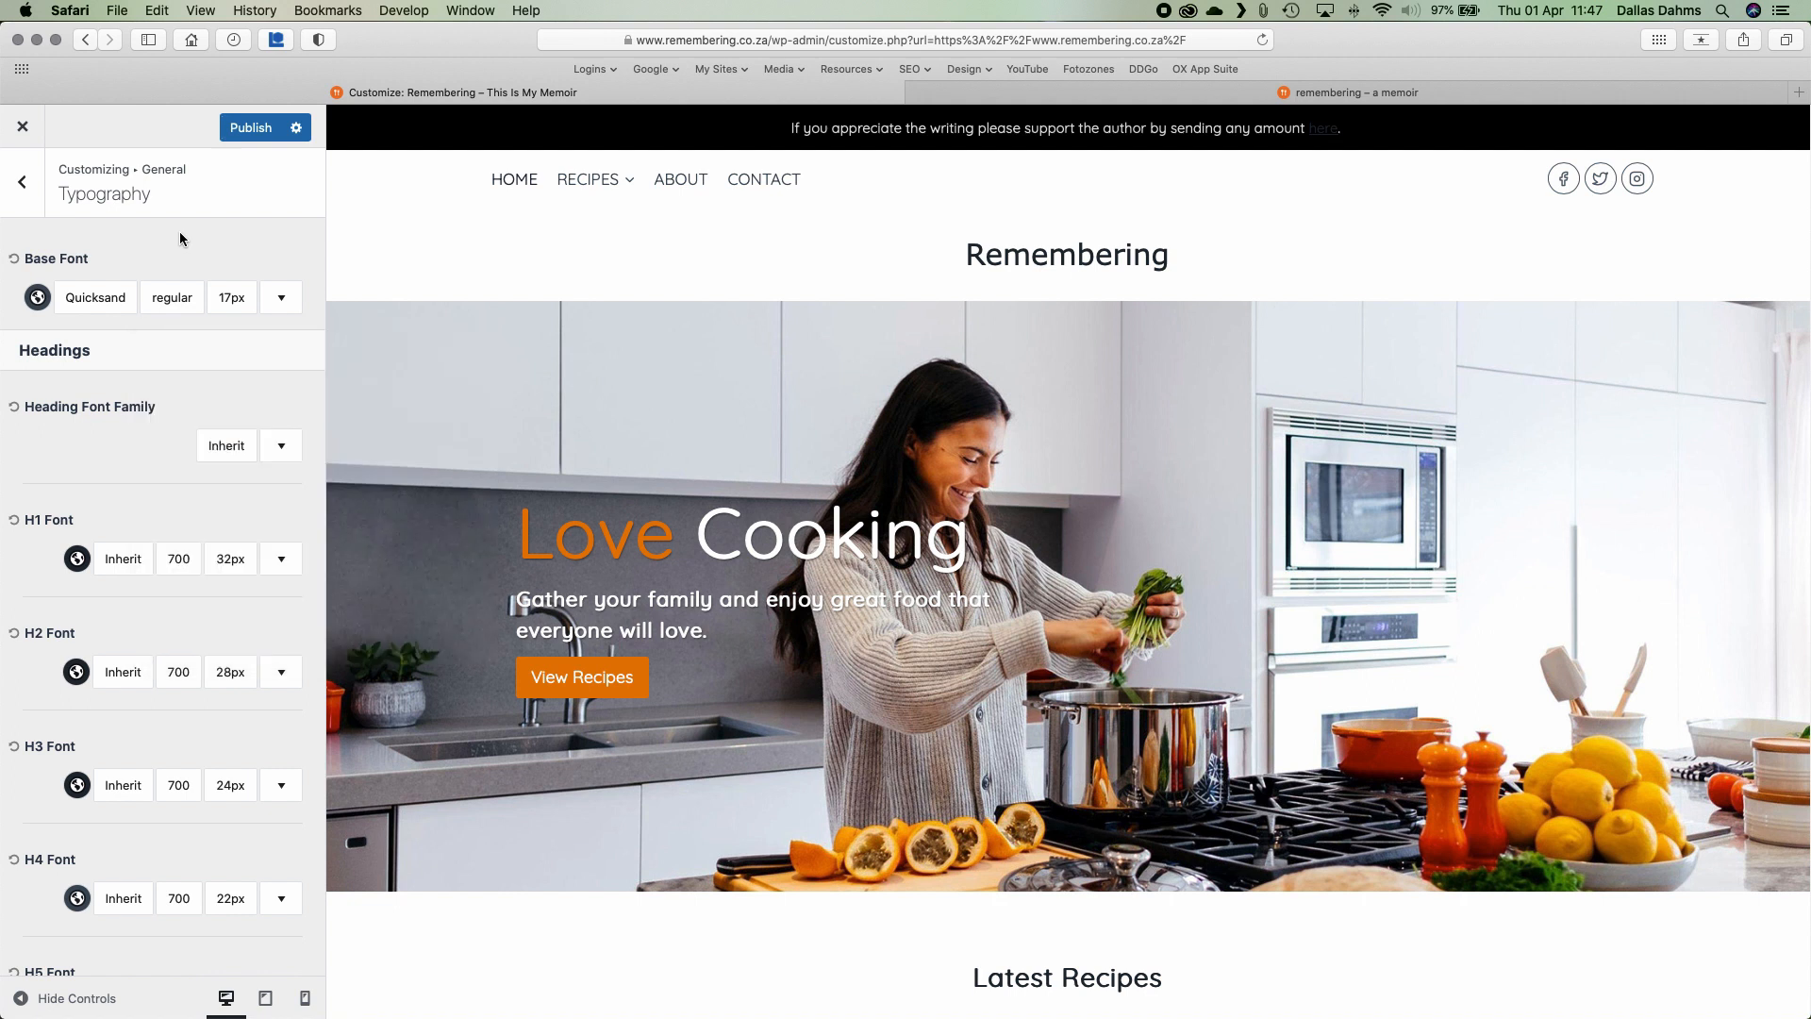
left_click(249, 126)
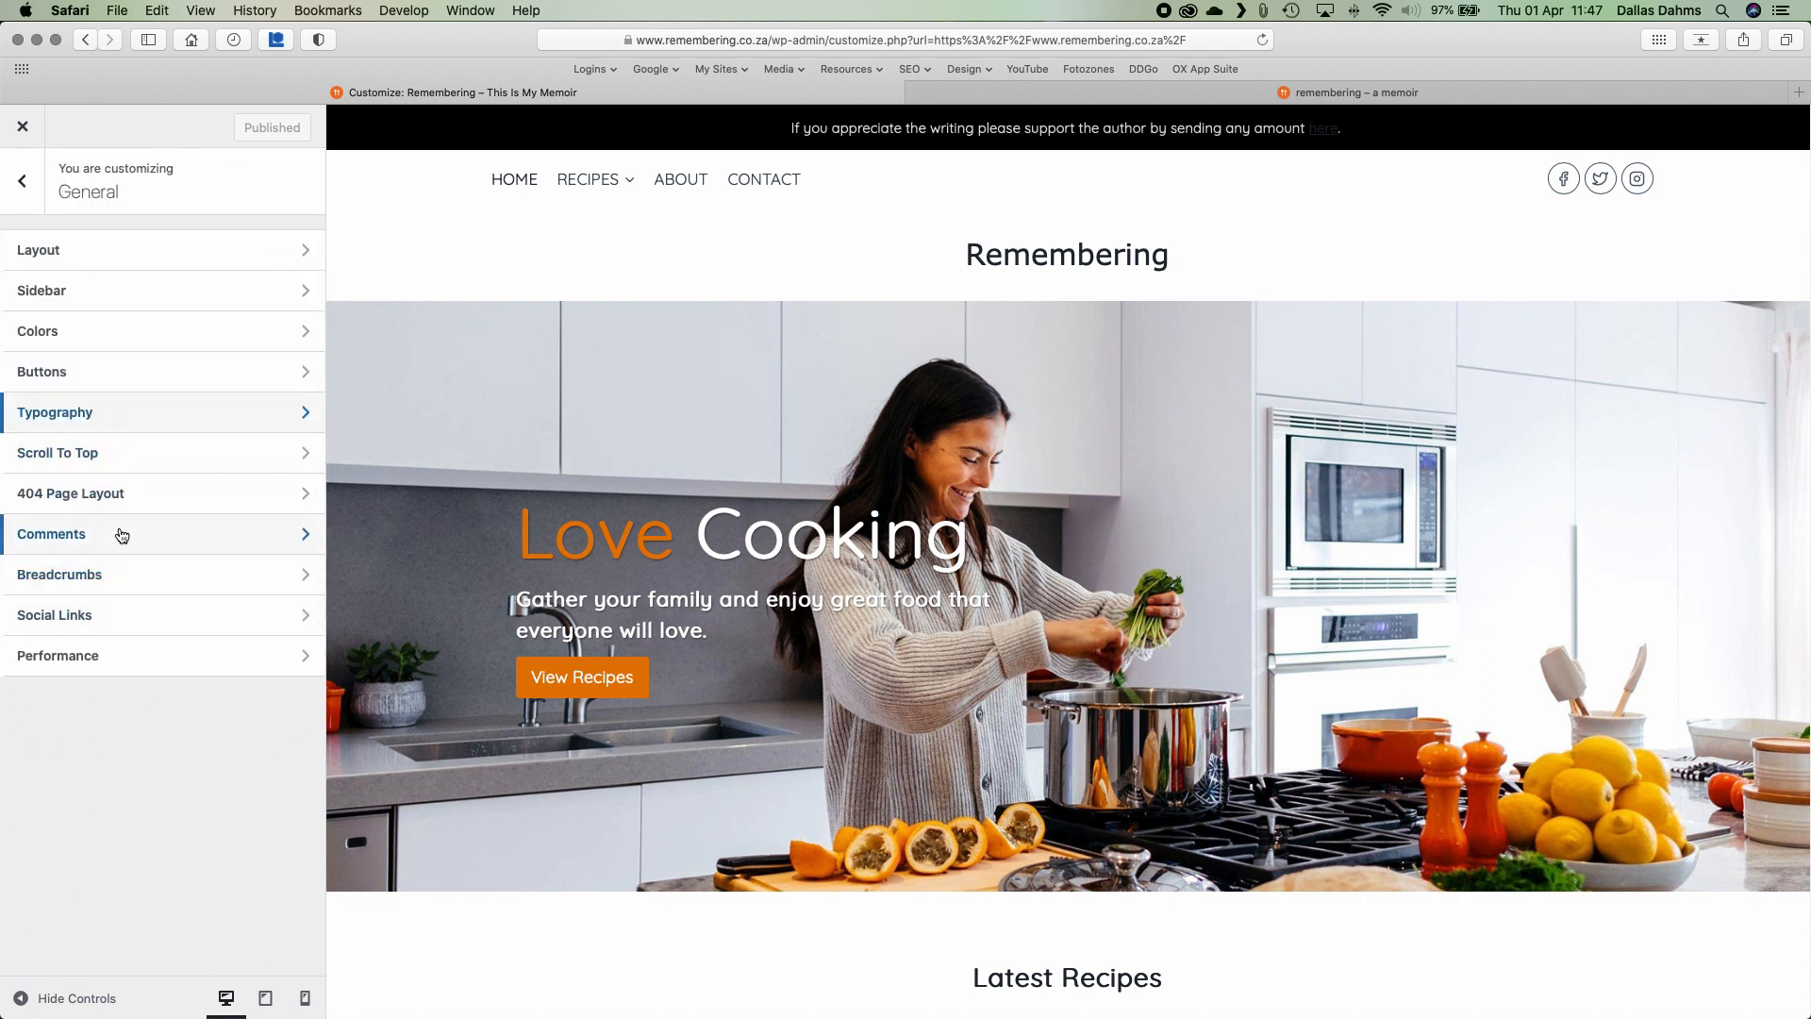
Look through the general color and layout settings and the header's design settings
left_click(121, 332)
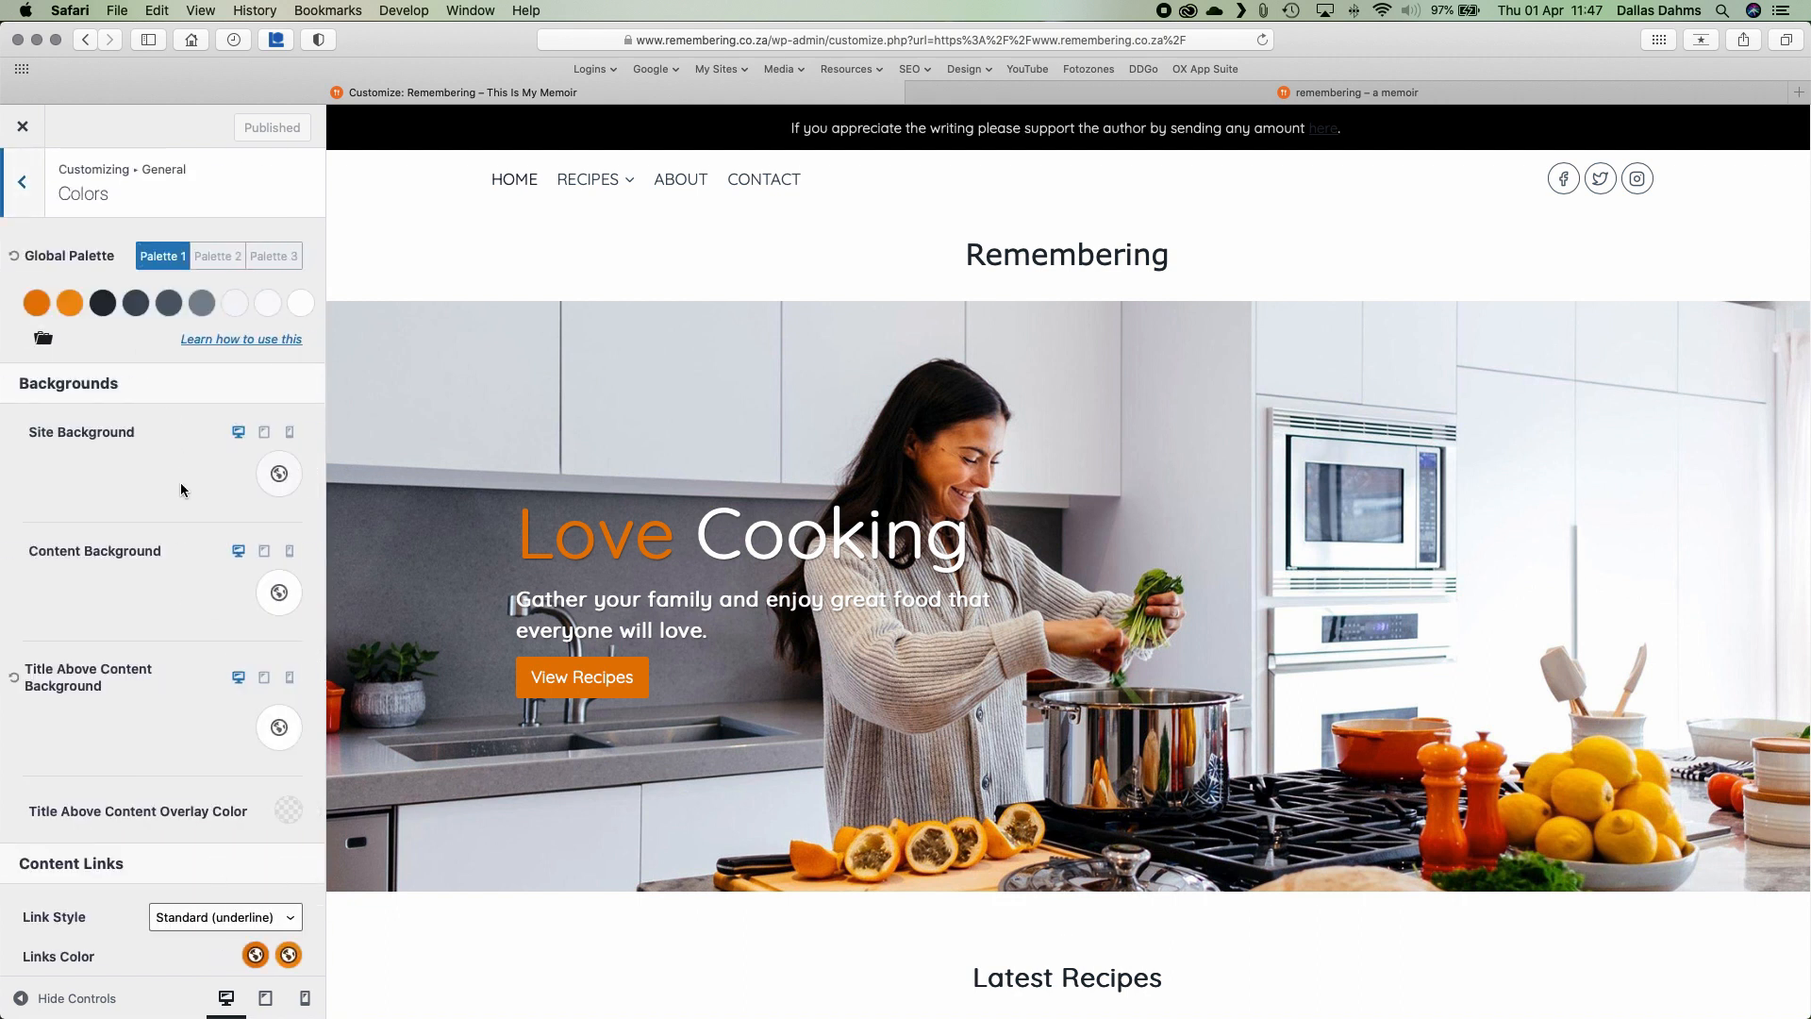
scroll(154, 664, "down", 1)
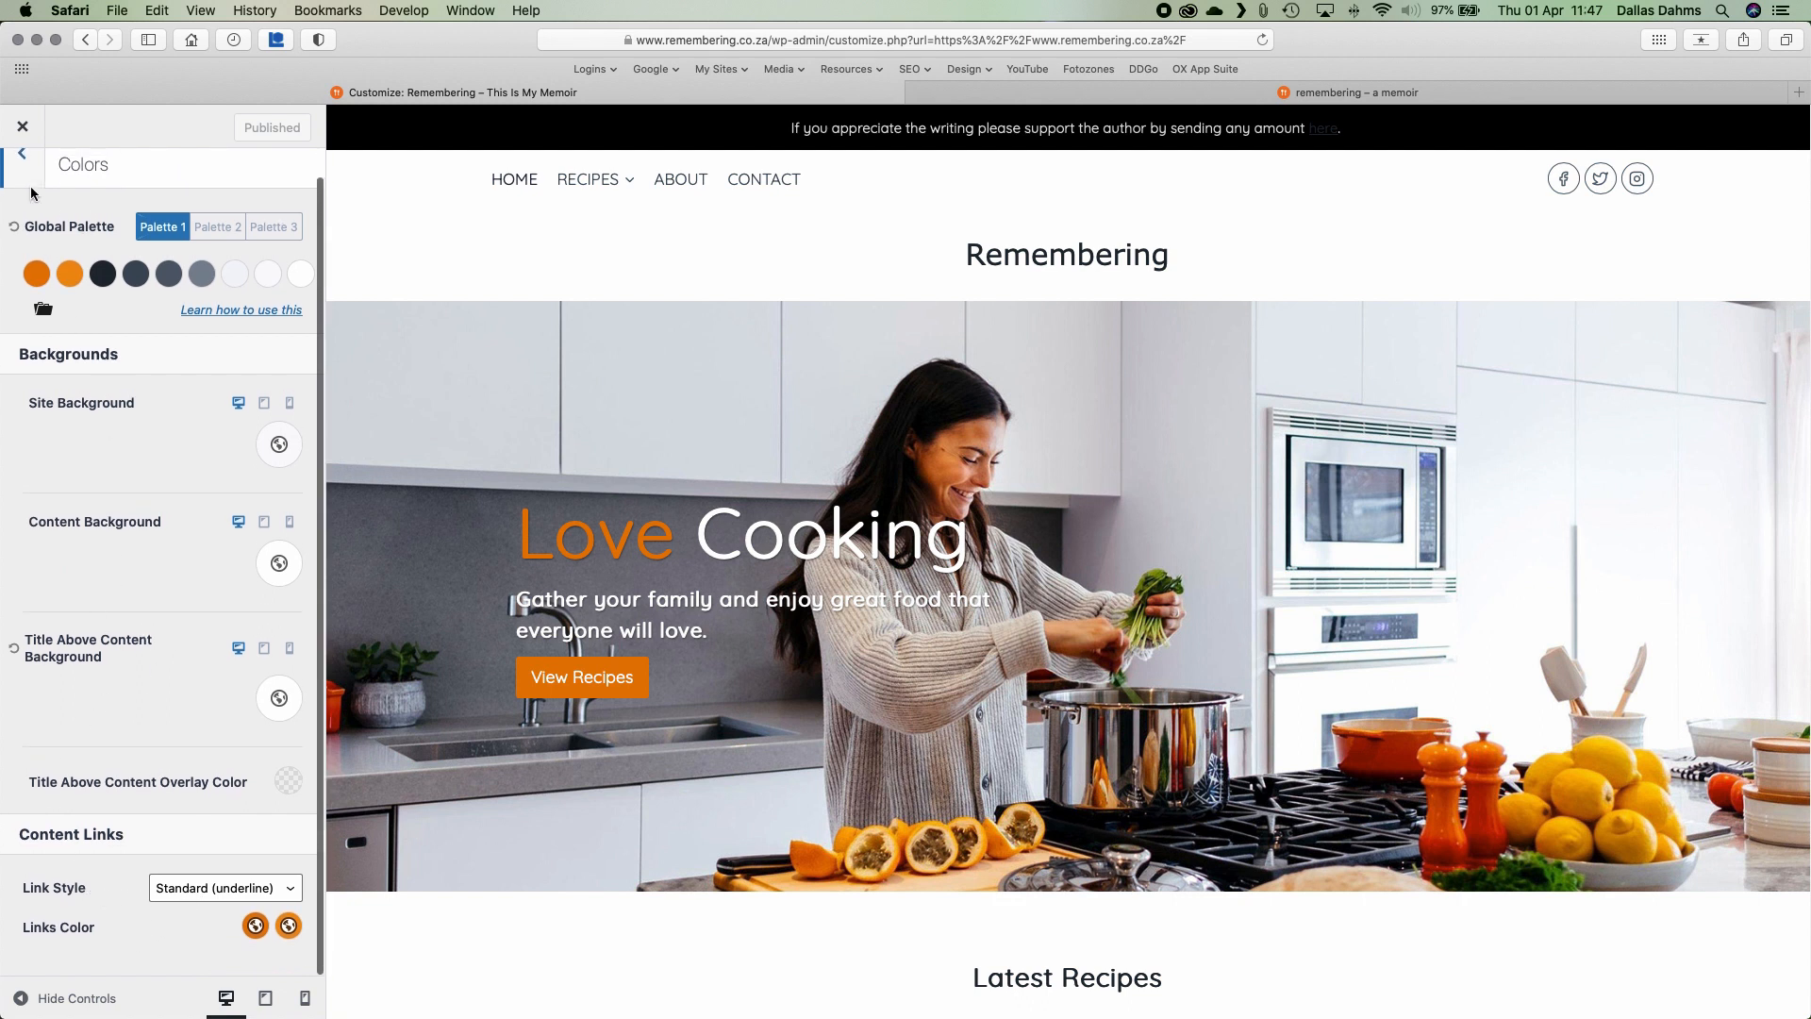
scroll(25, 174, "up", 1)
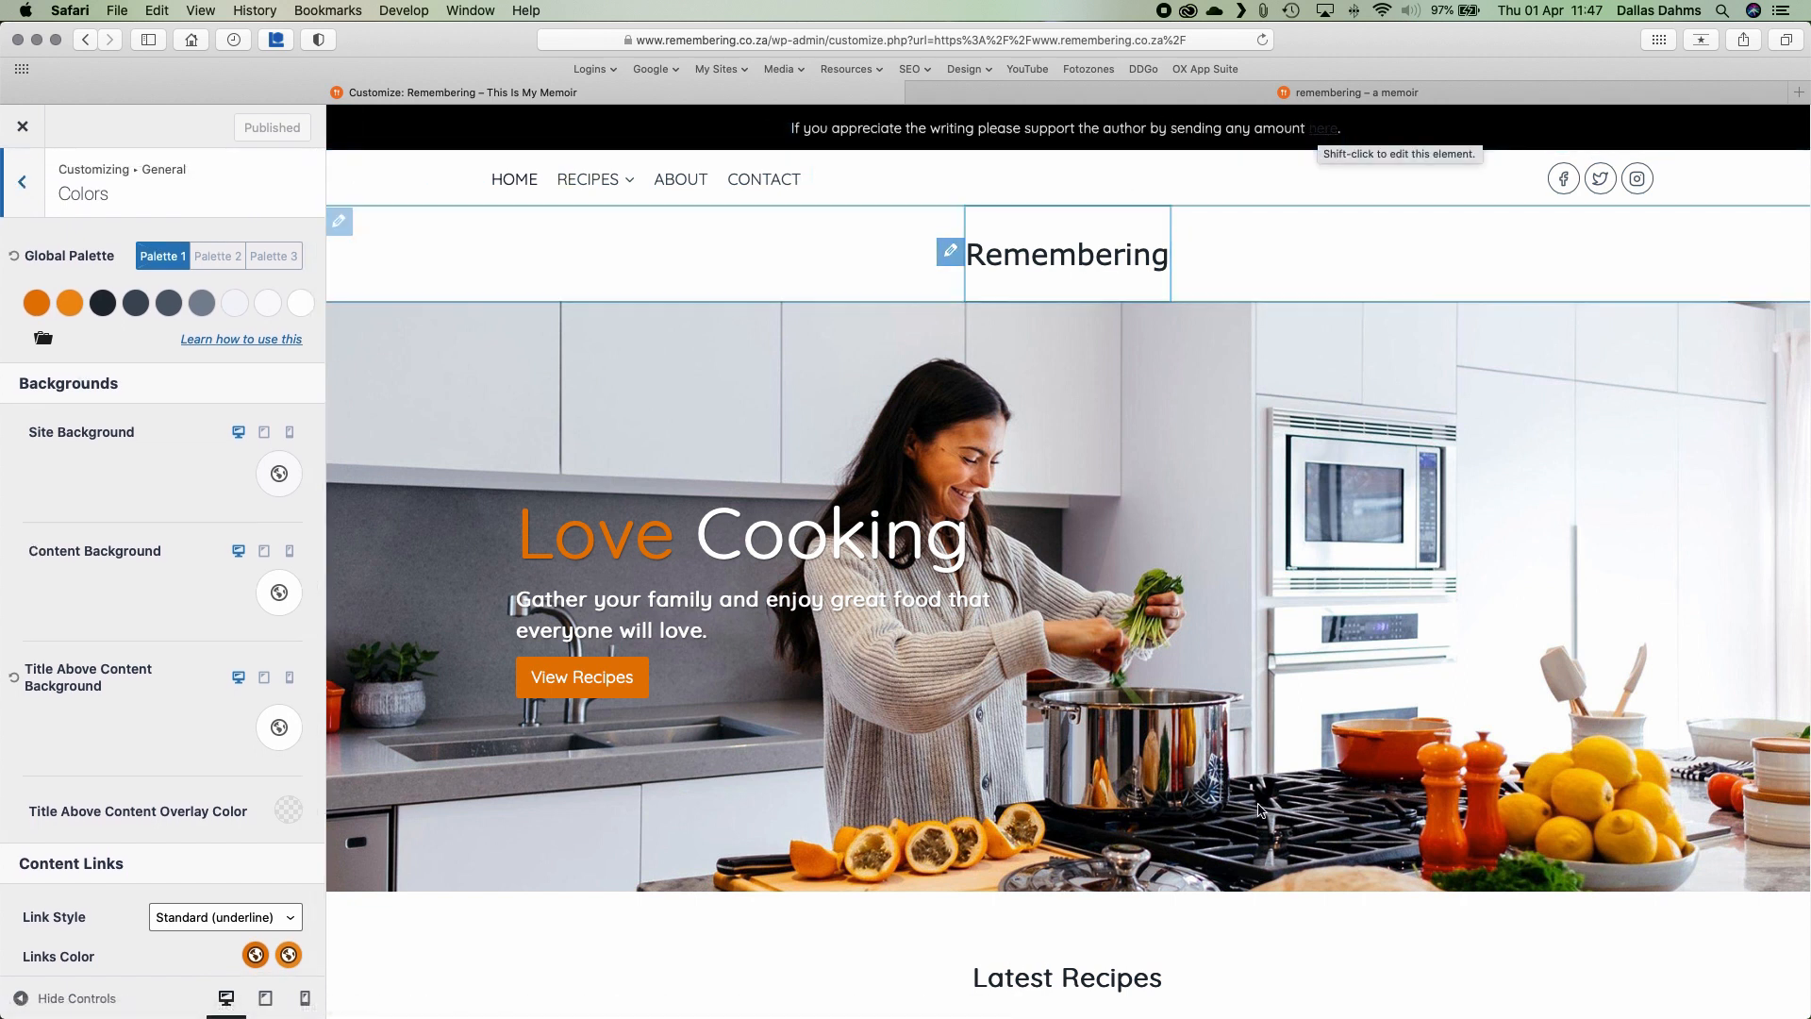
left_click(23, 188)
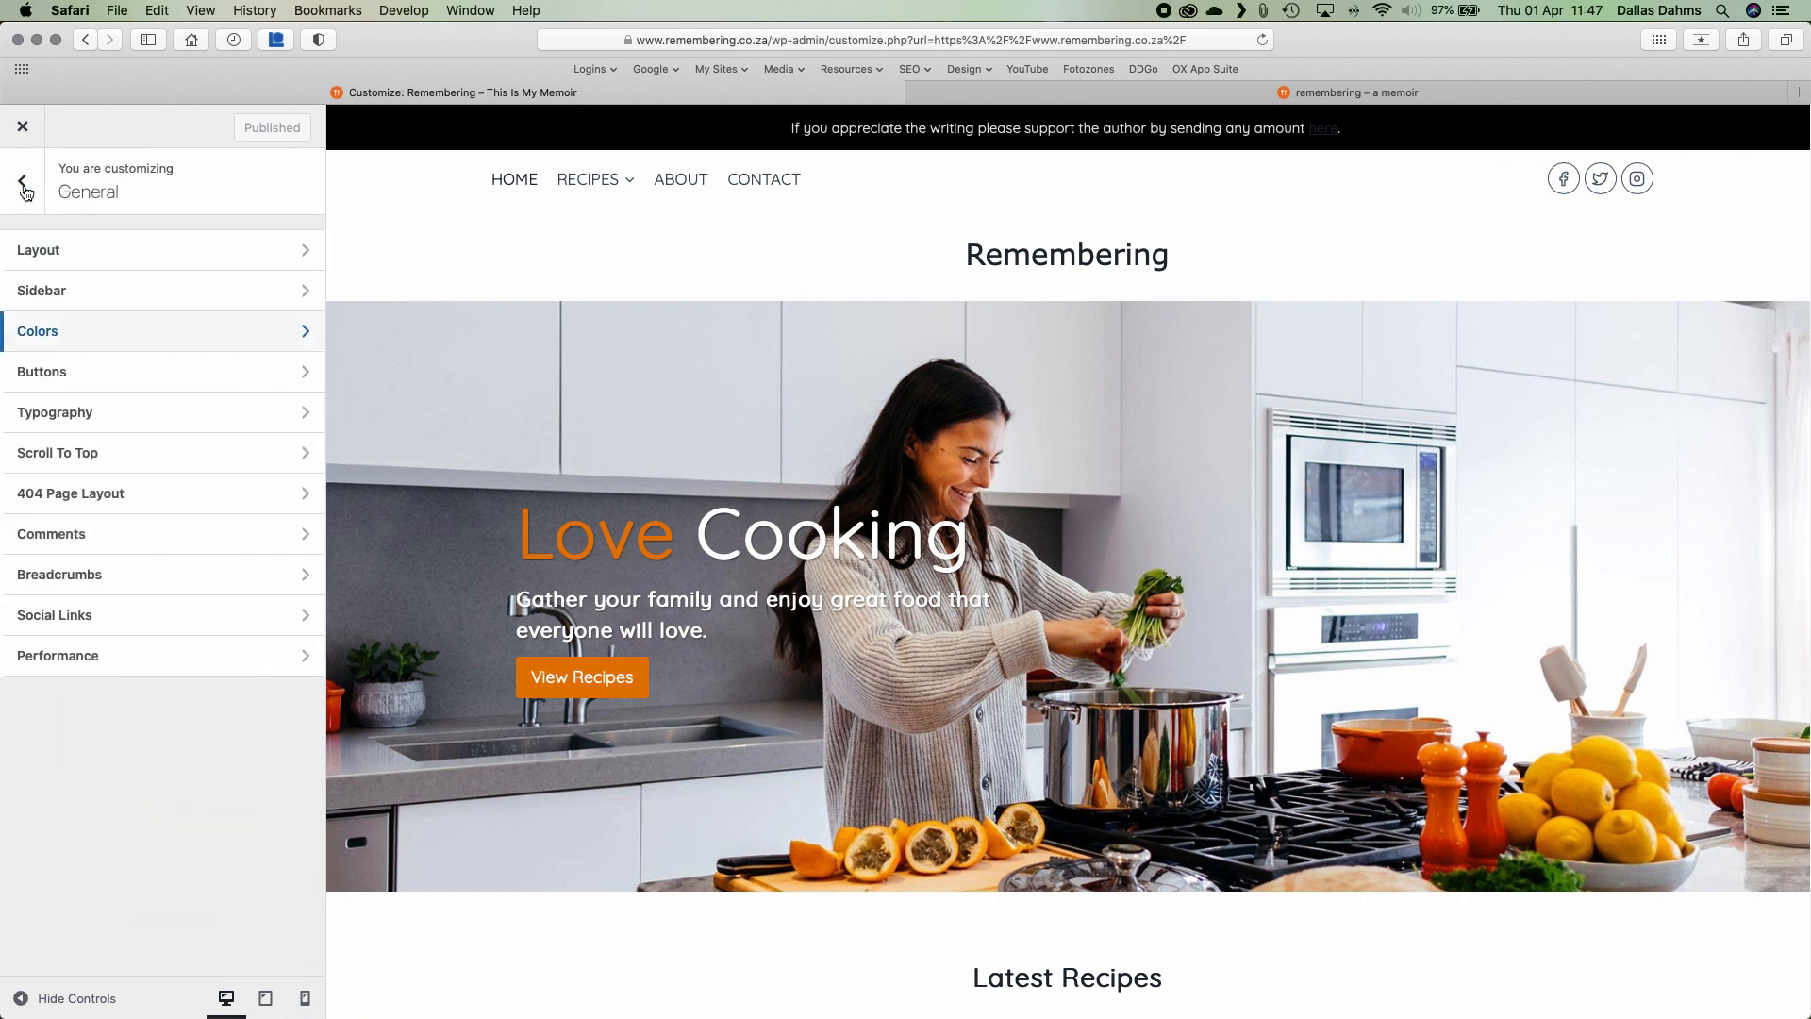
left_click(64, 253)
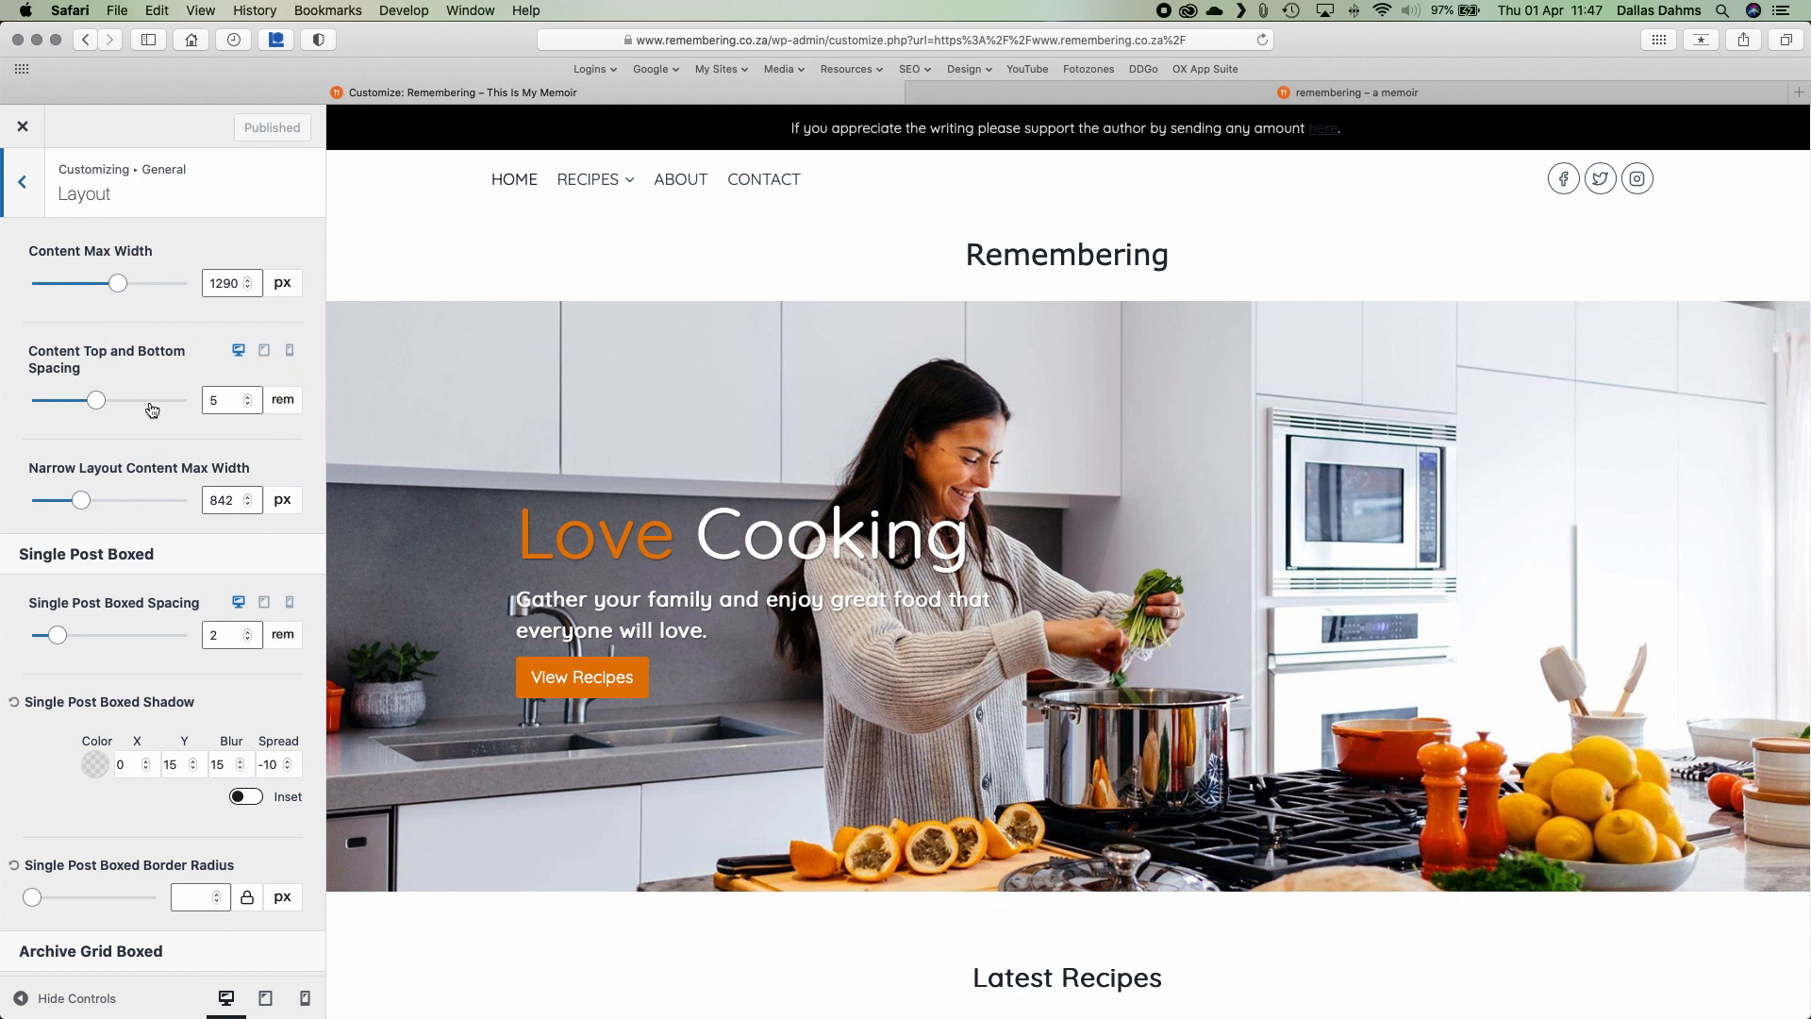
left_click(19, 185)
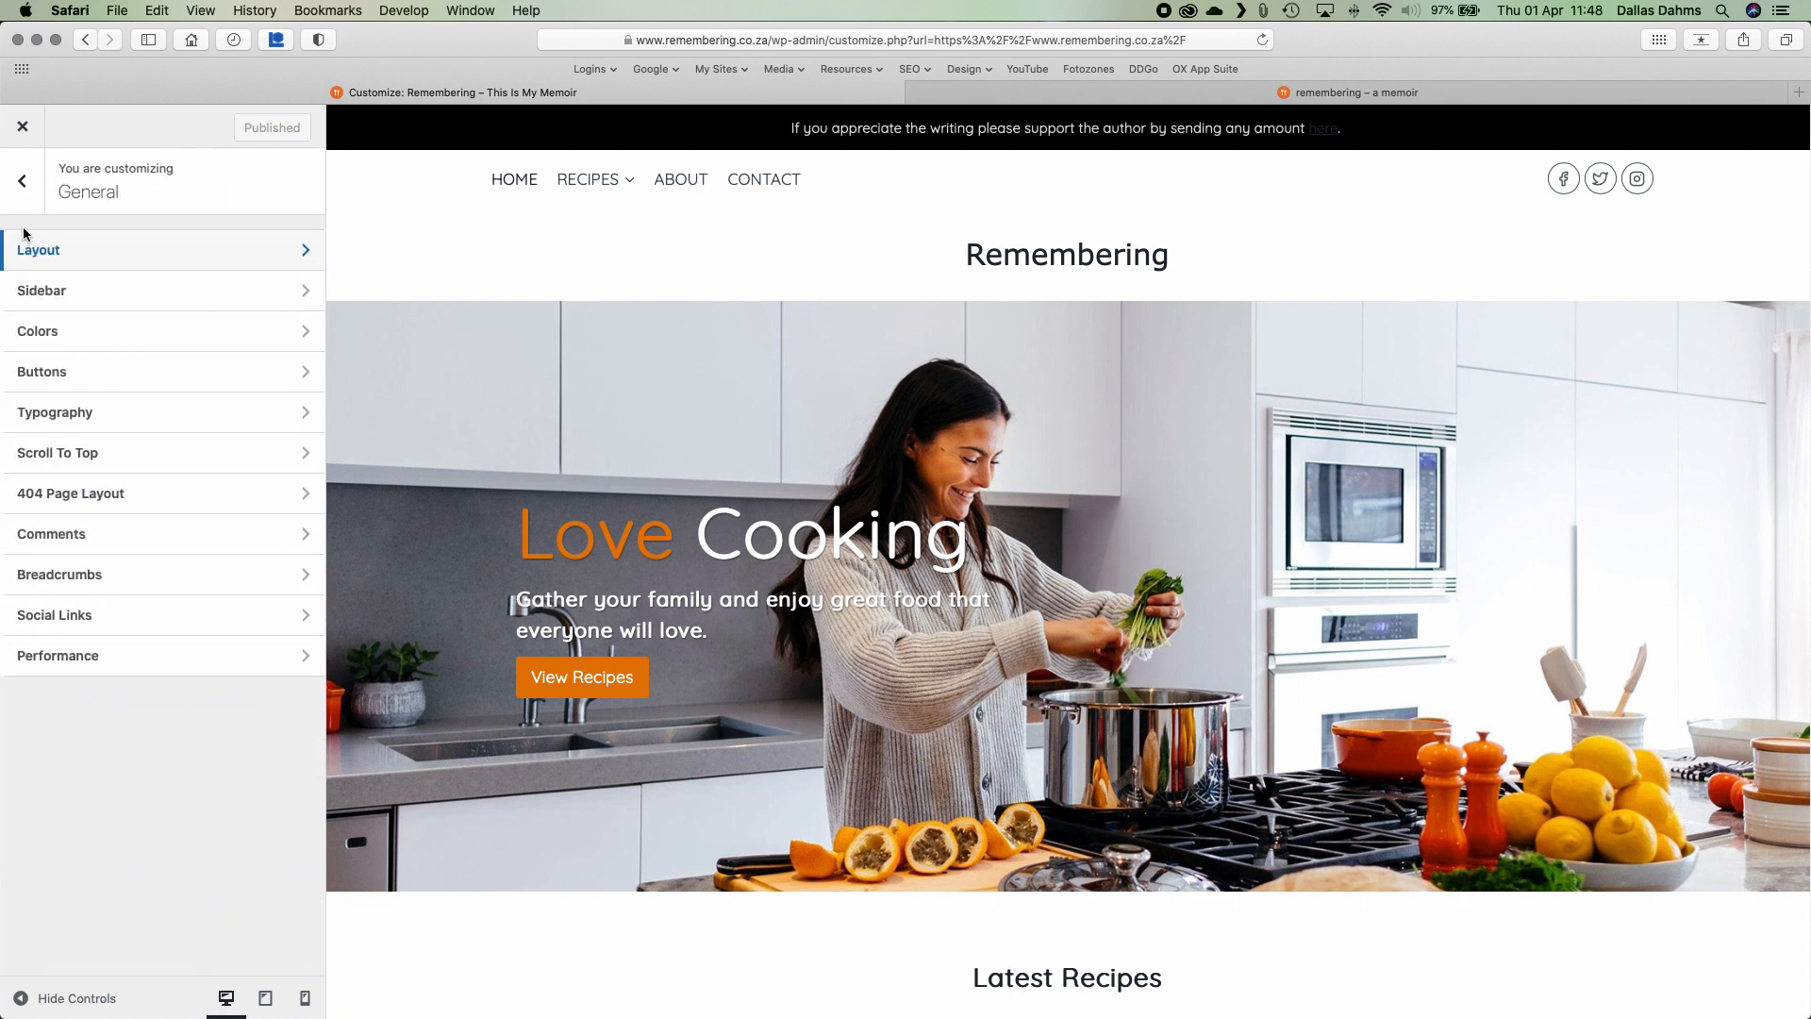
left_click(19, 186)
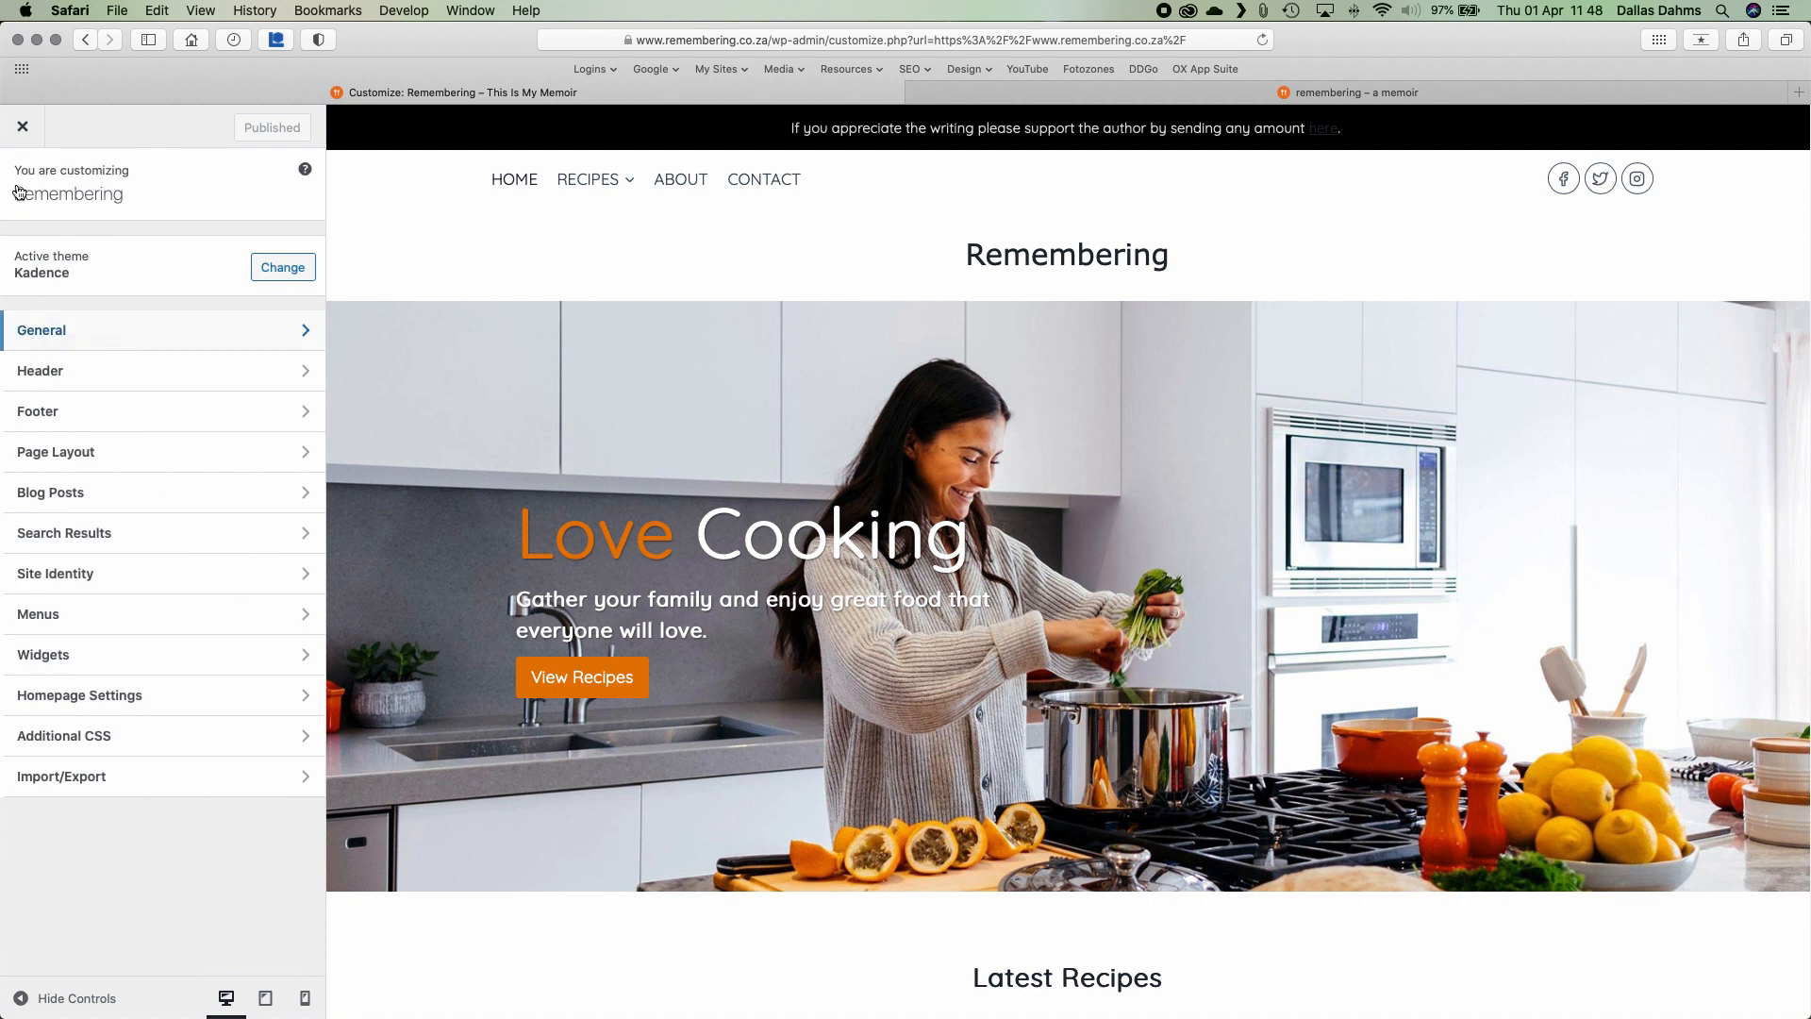
left_click(42, 373)
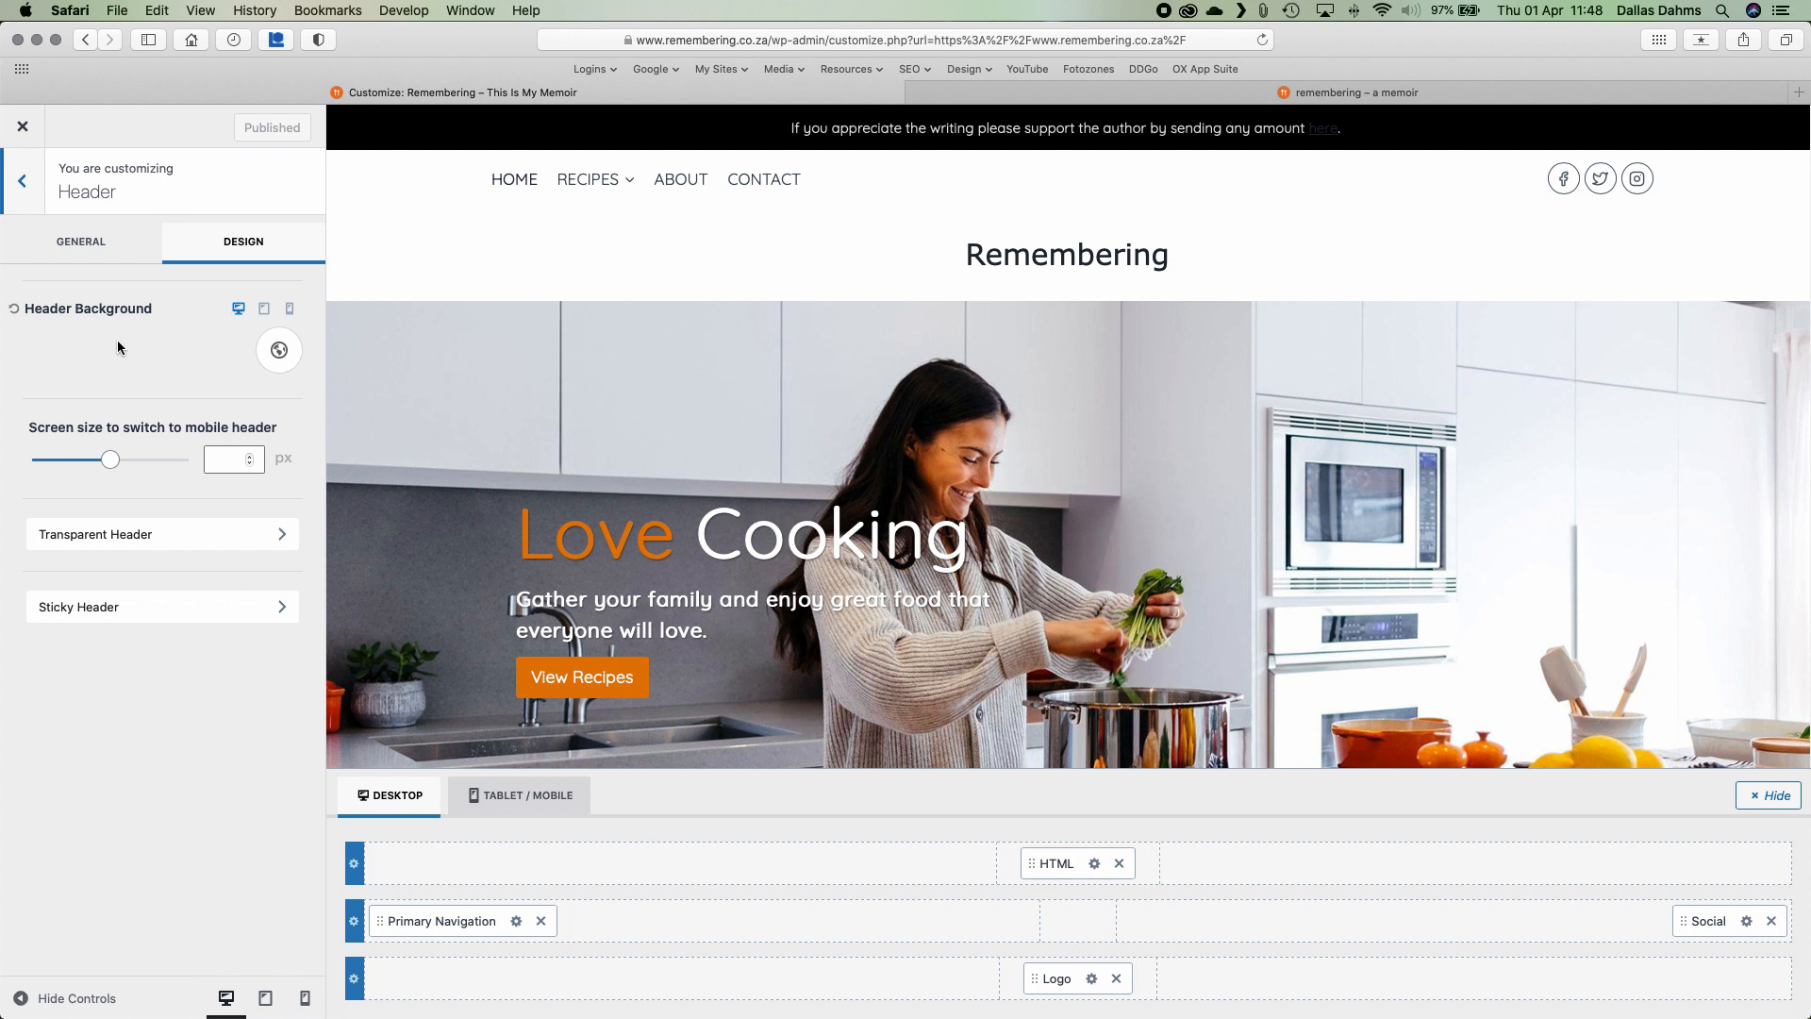
left_click(21, 181)
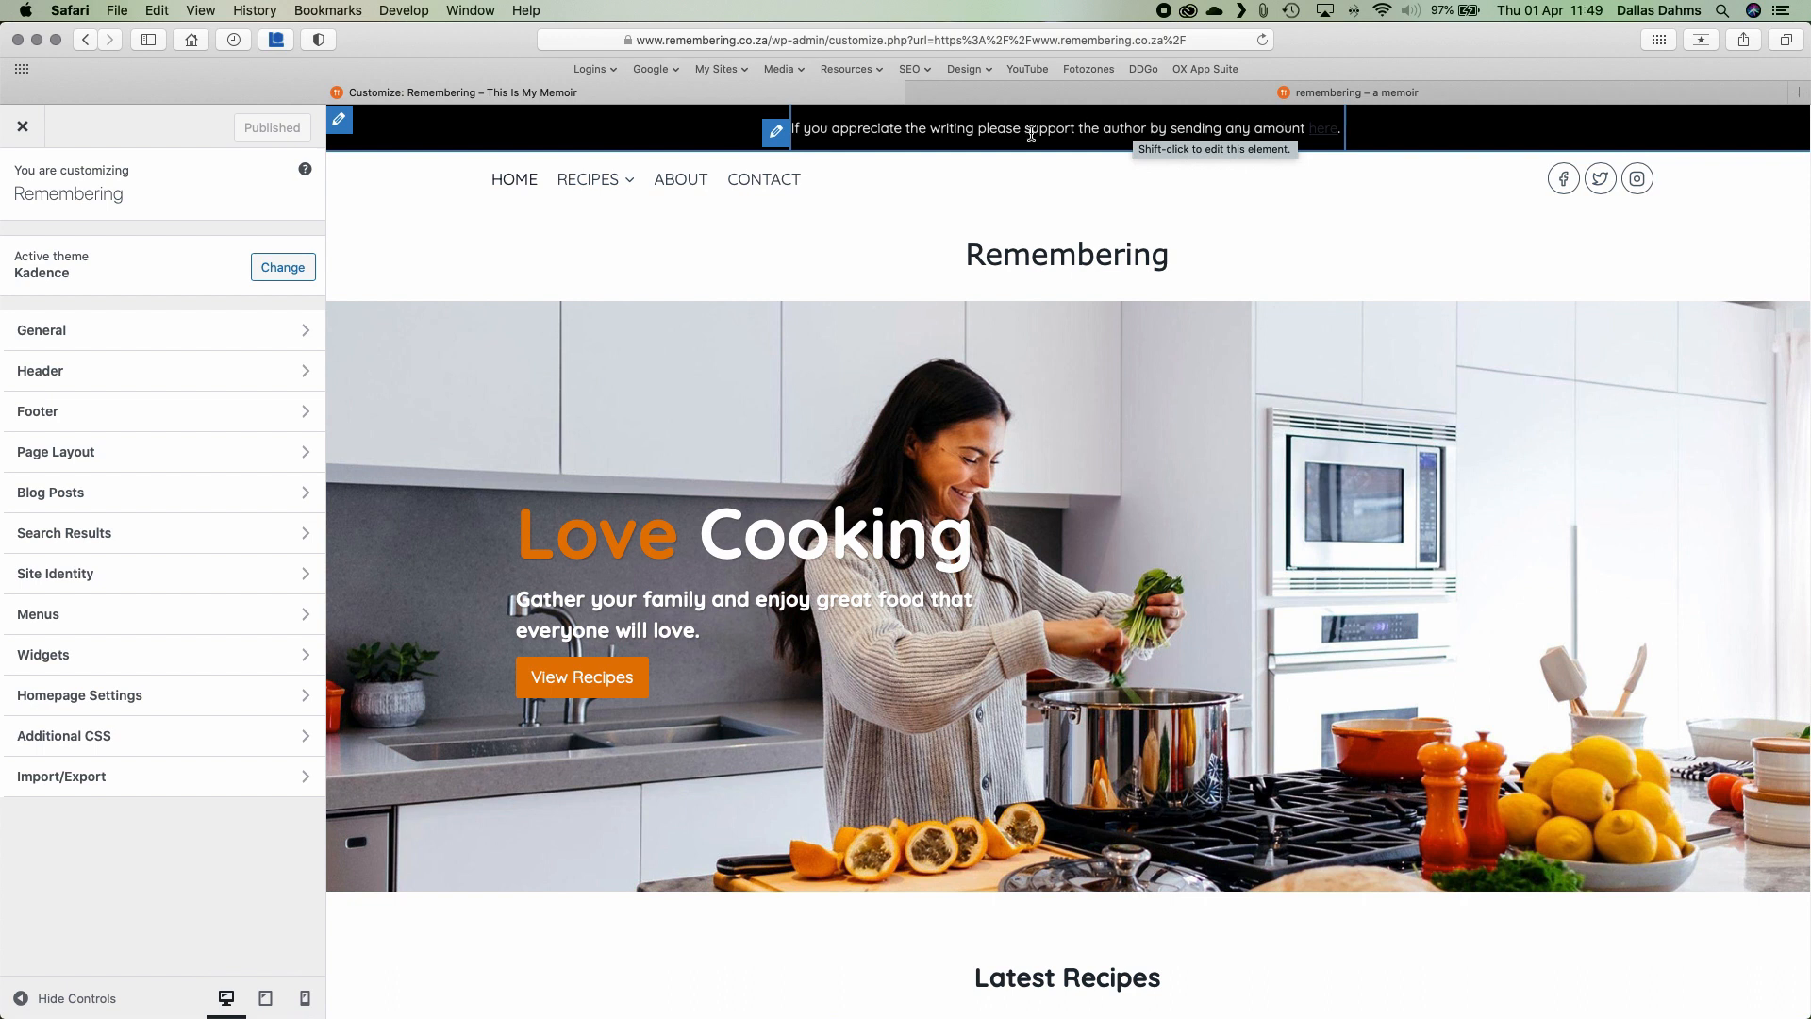
Set the link color of the top bar's HTML text to green 3DA107 and publish the change
left_click(776, 133)
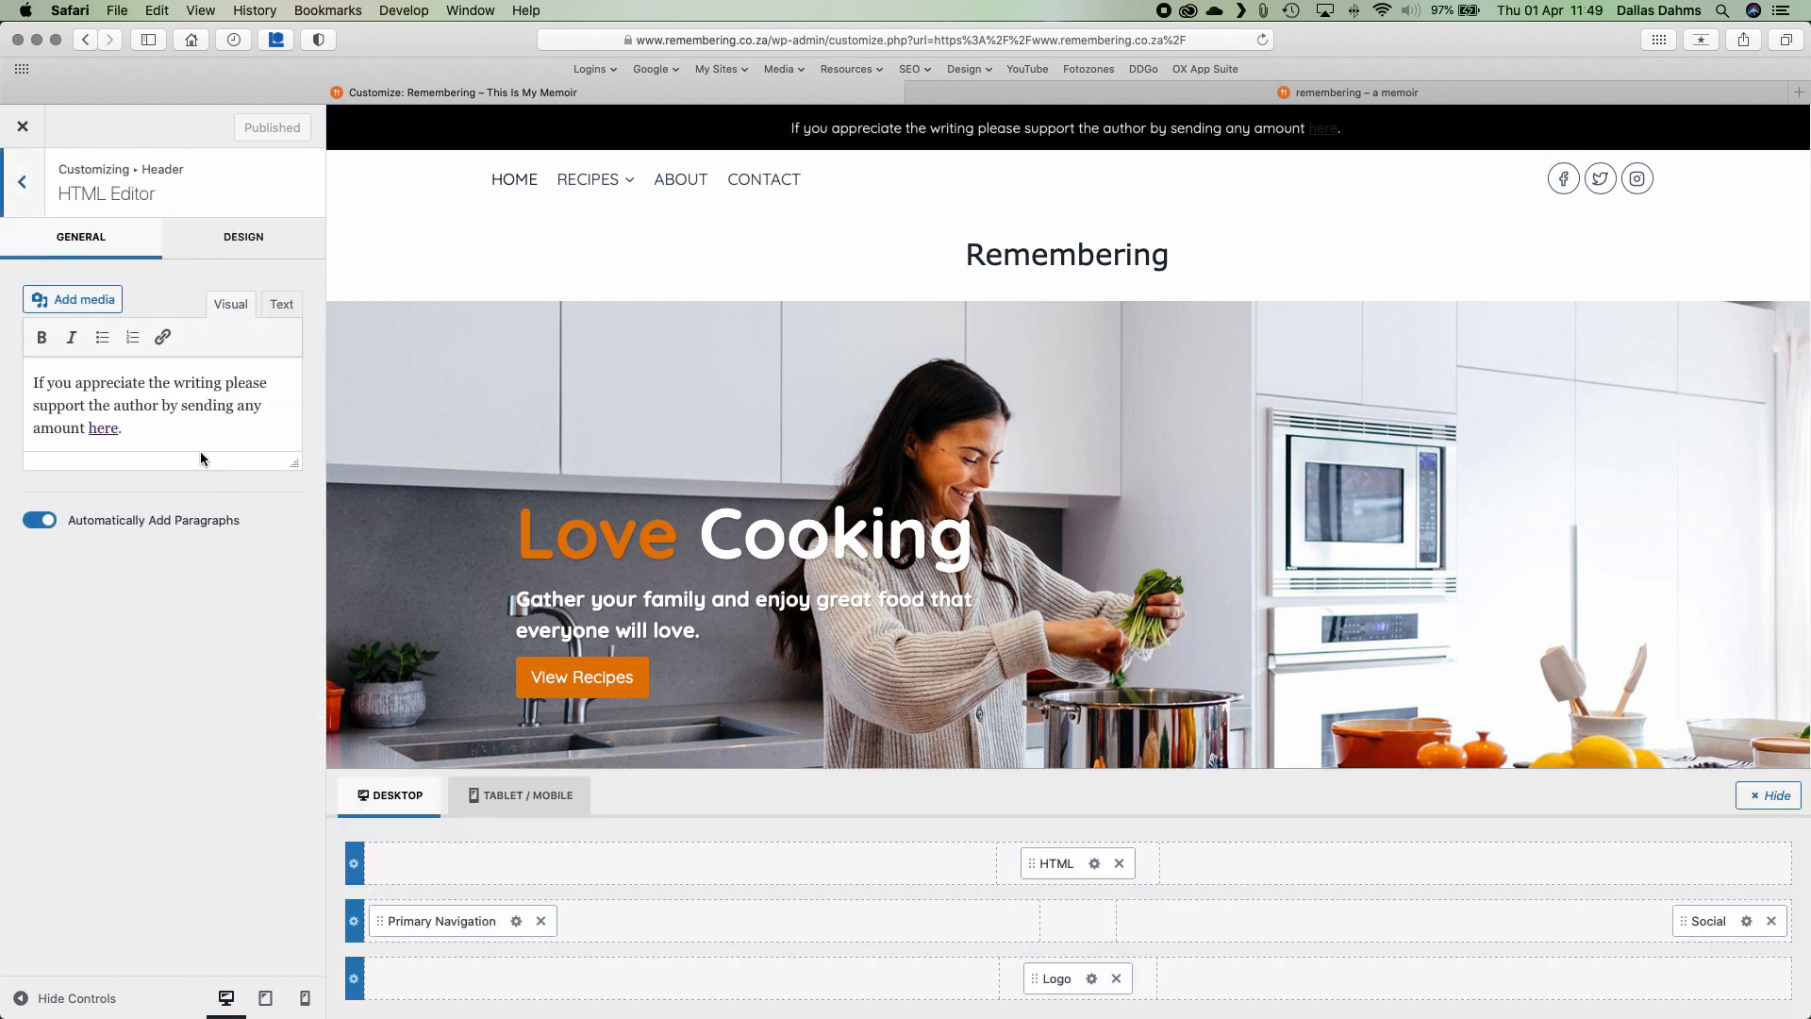
left_click(244, 237)
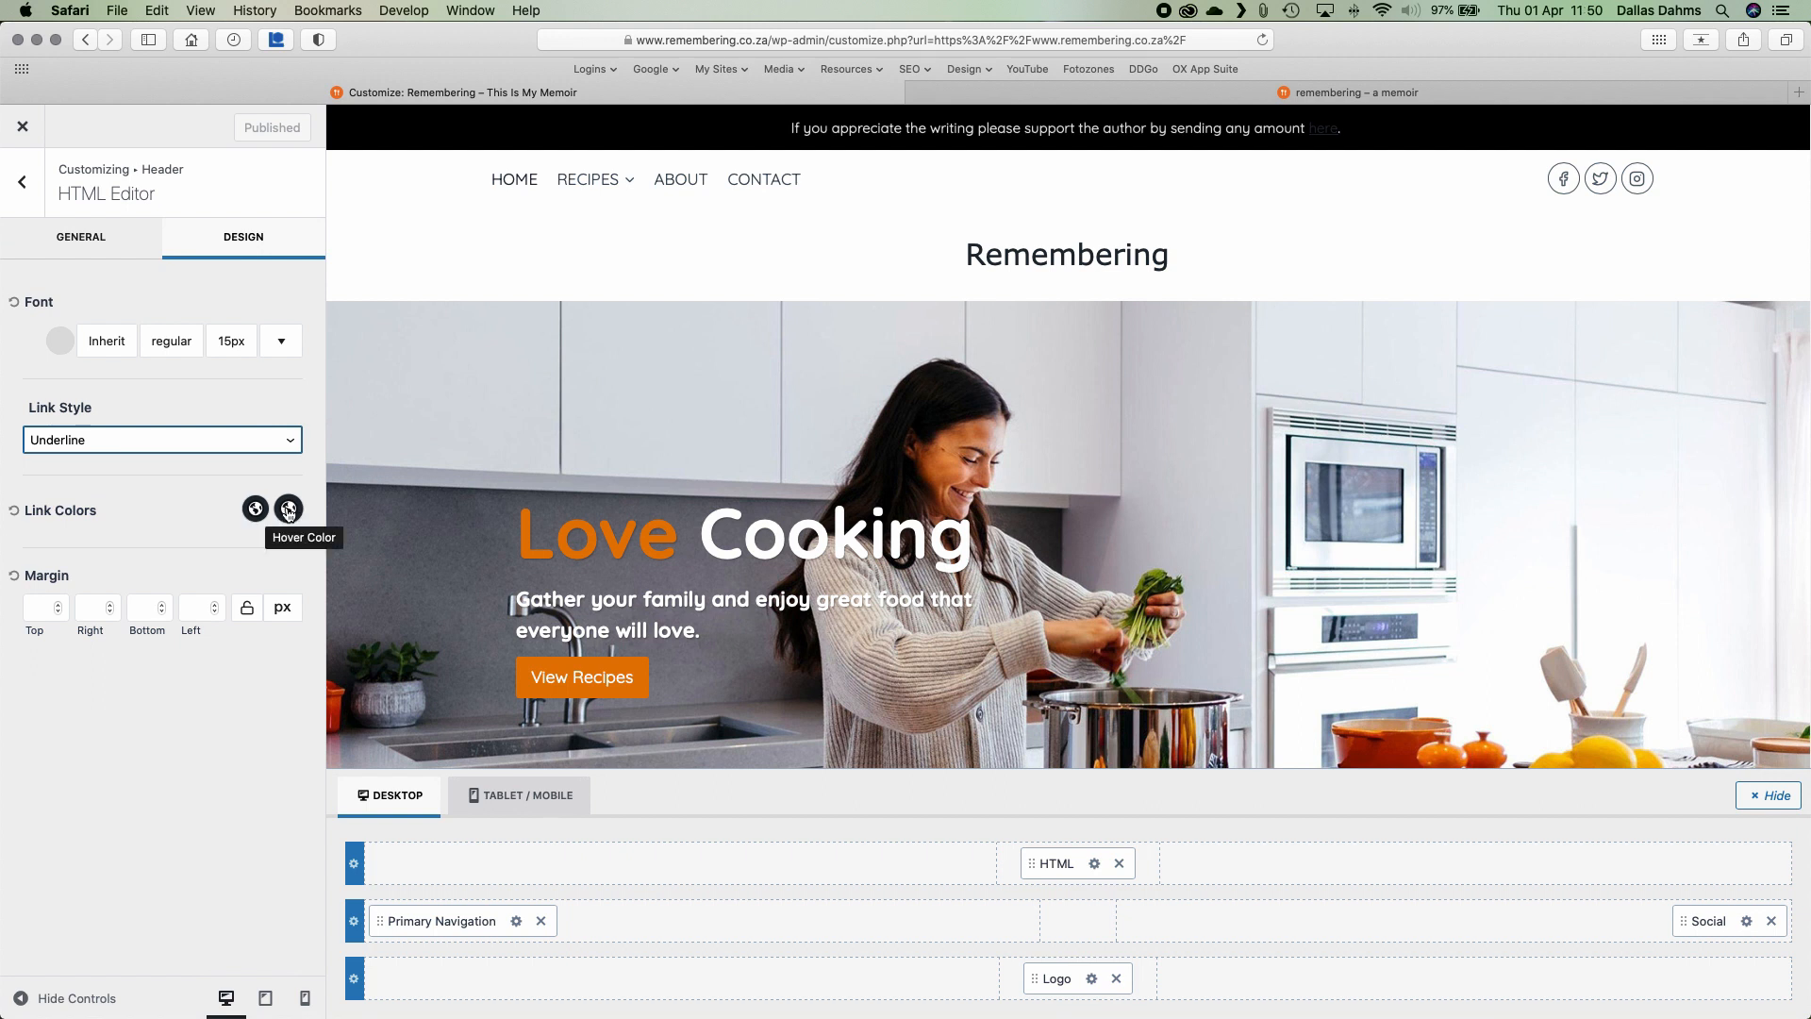
left_click(255, 510)
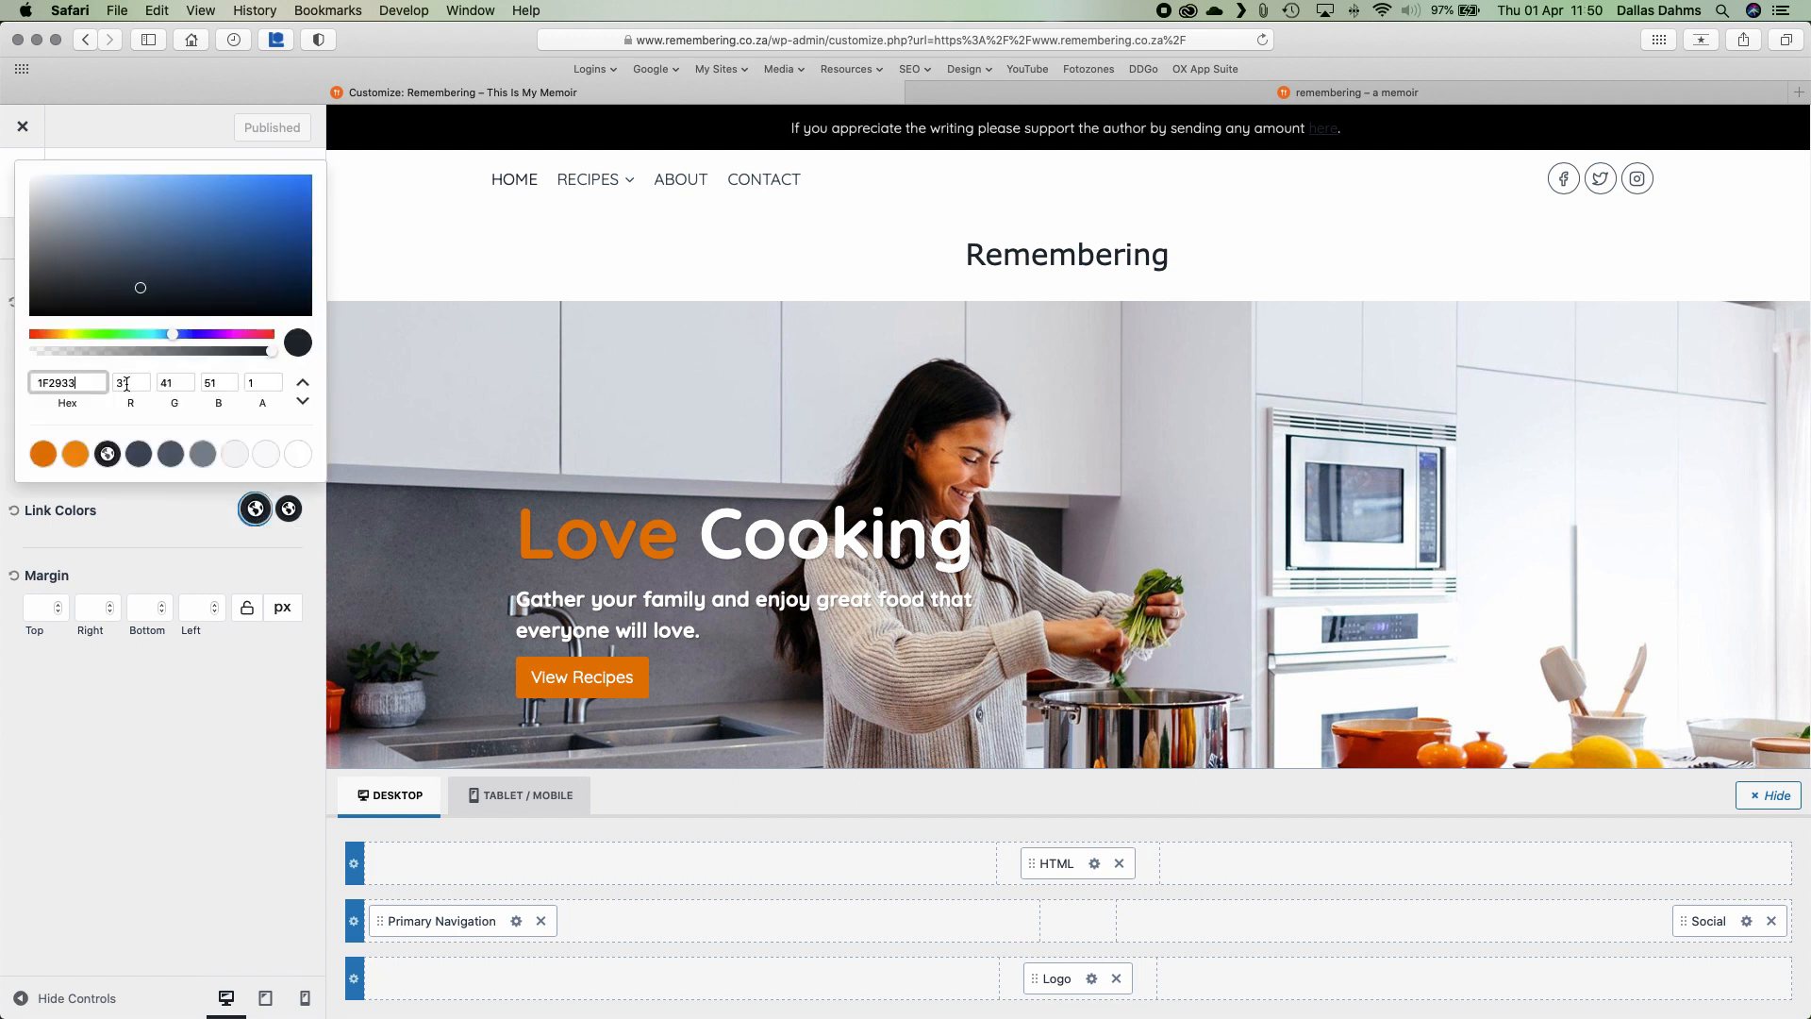
left_click(98, 333)
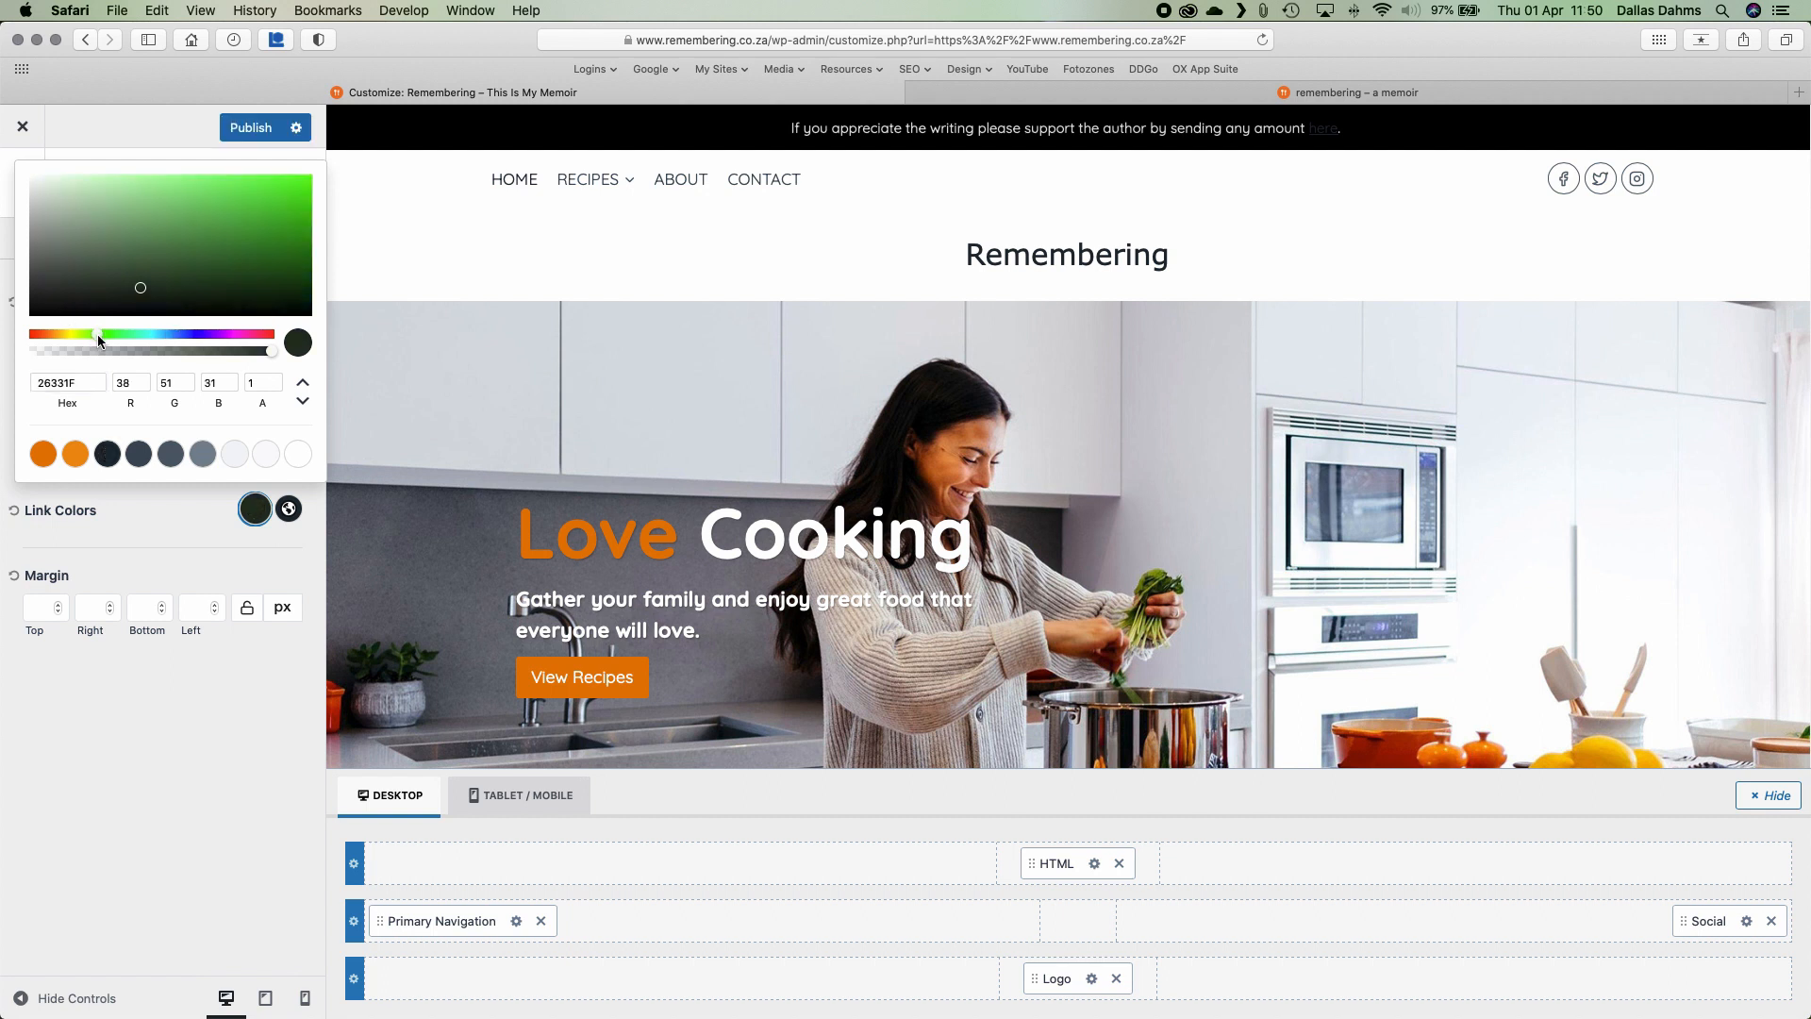
left_click(129, 240)
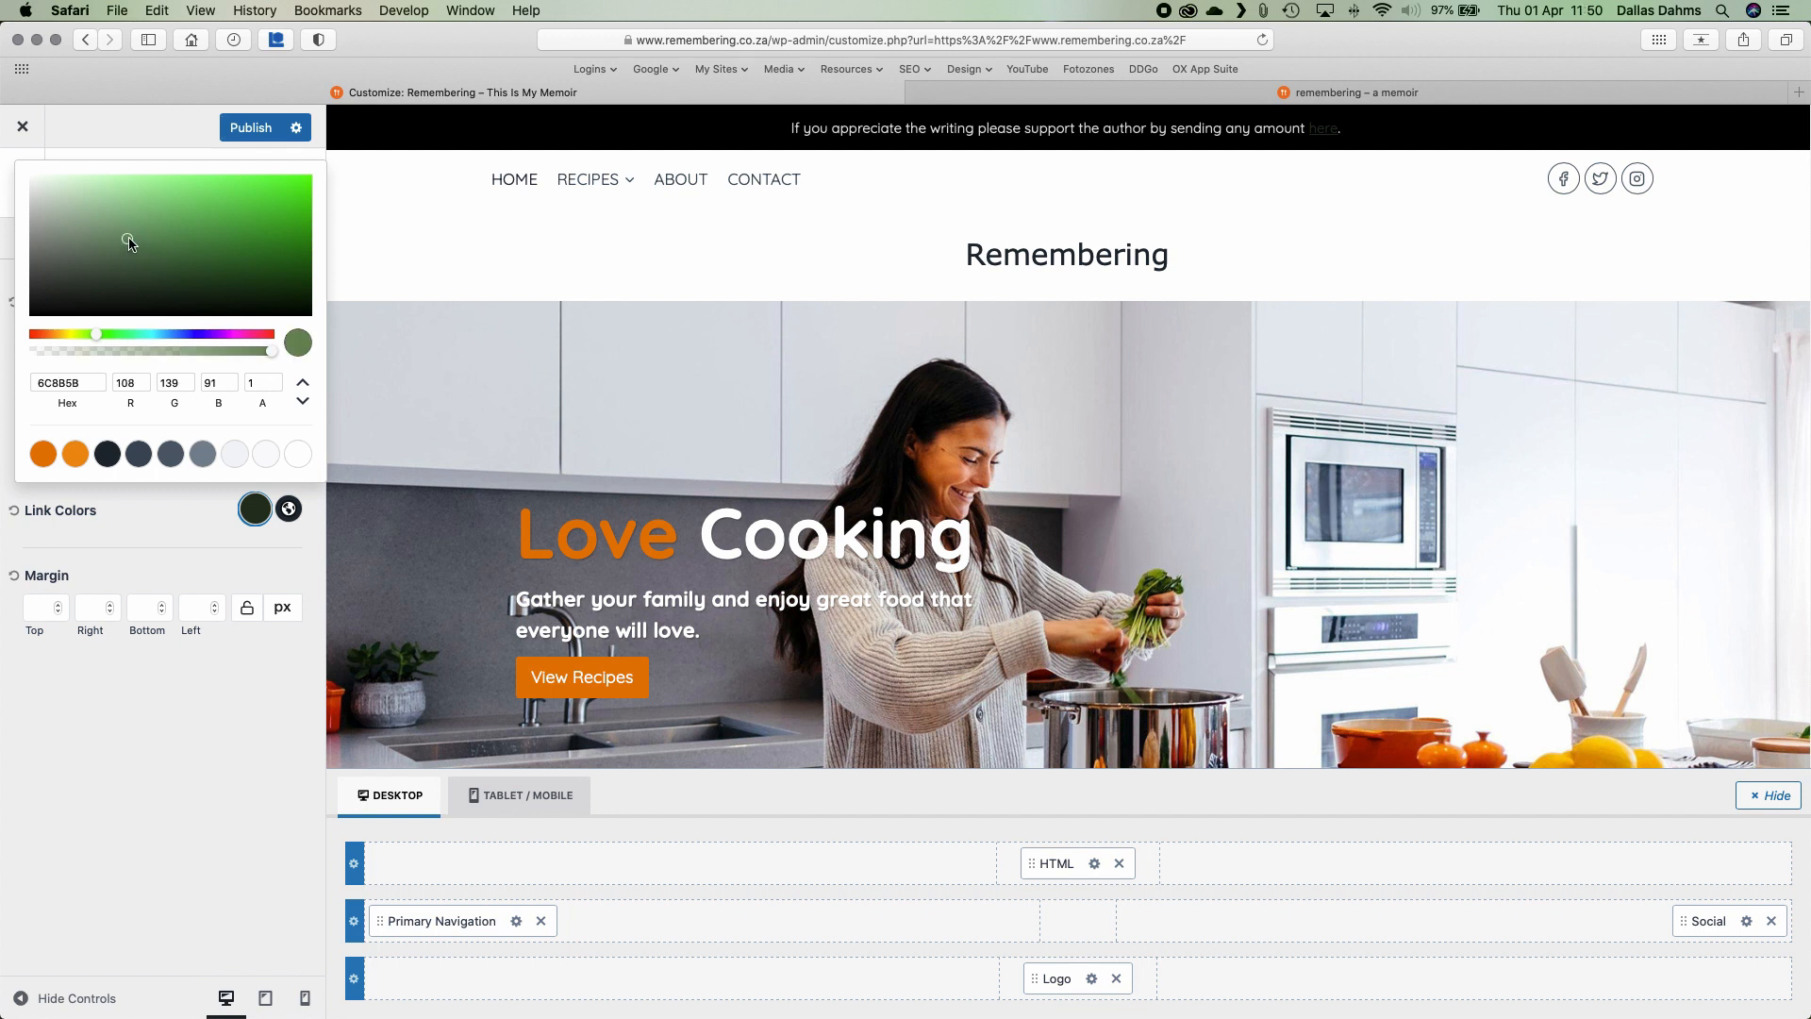
mouse_move(128, 240)
left_mouse_down()
mouse_move(137, 194)
mouse_move(204, 252)
mouse_move(307, 192)
mouse_move(300, 227)
left_mouse_up()
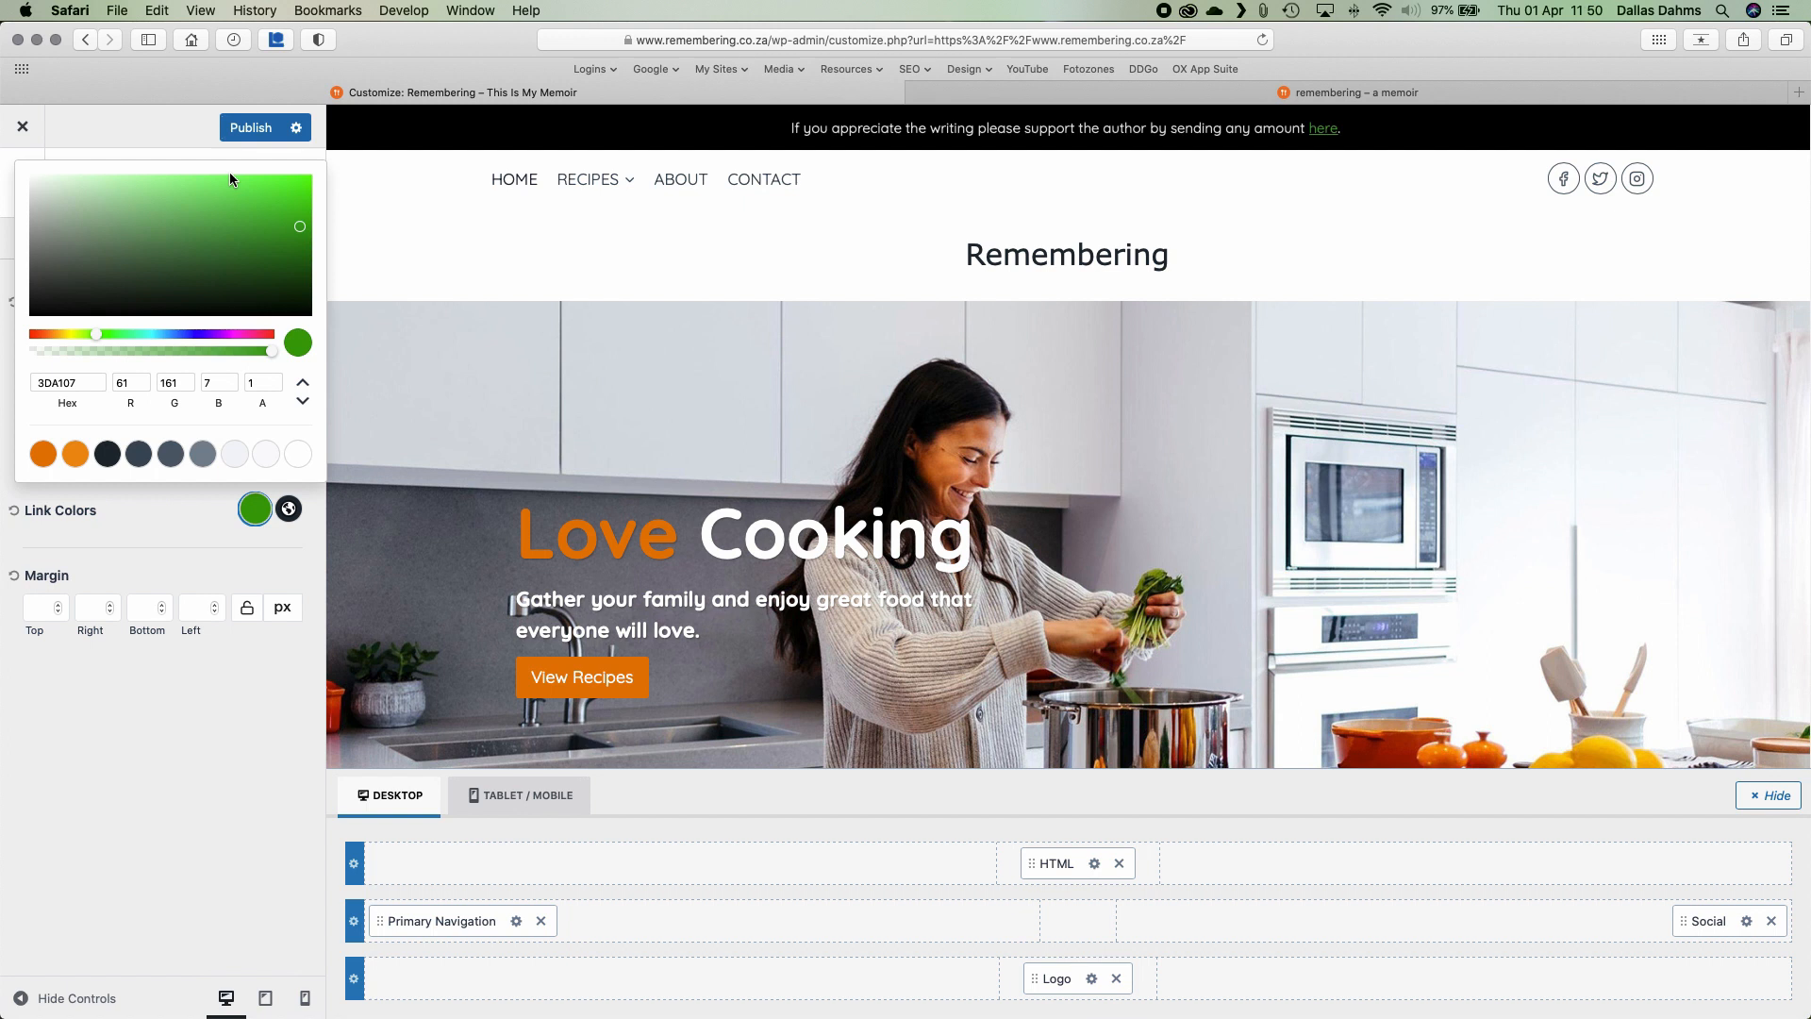
left_click(243, 130)
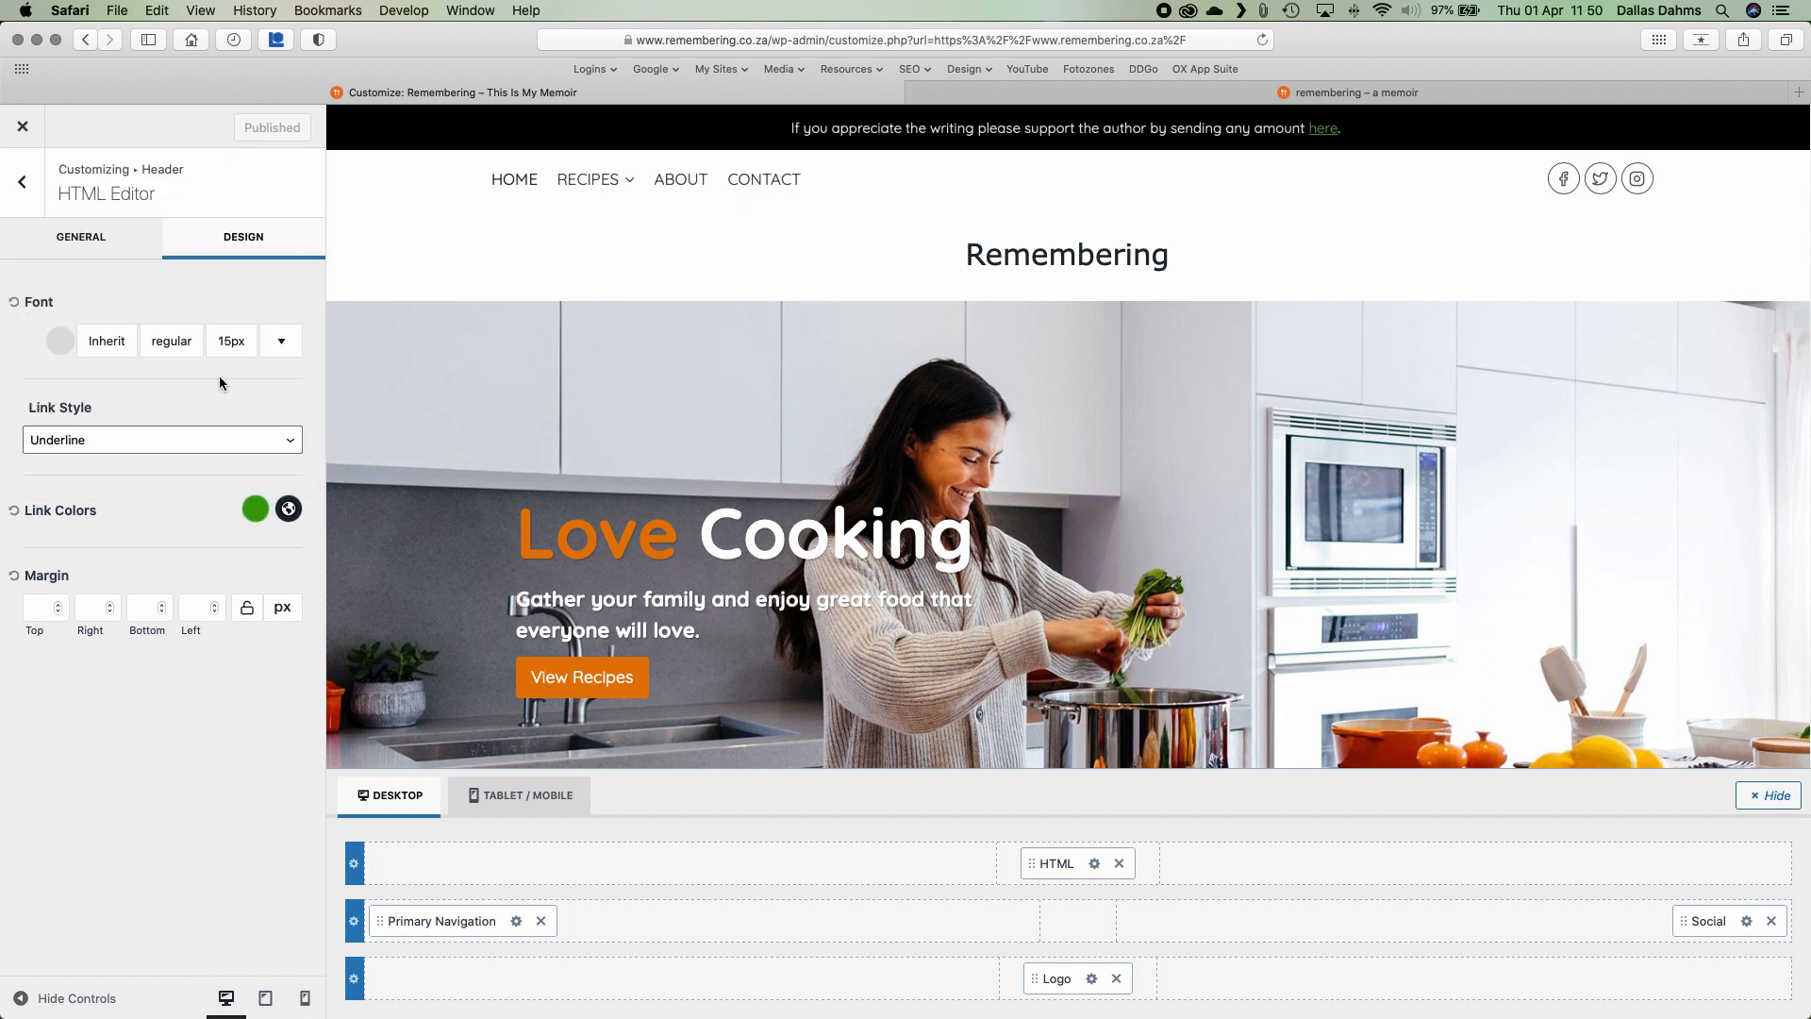
Copy the link color 3DA107 to the HTML text's link hover color and brighten the hover color to 53DB09
left_click(289, 510)
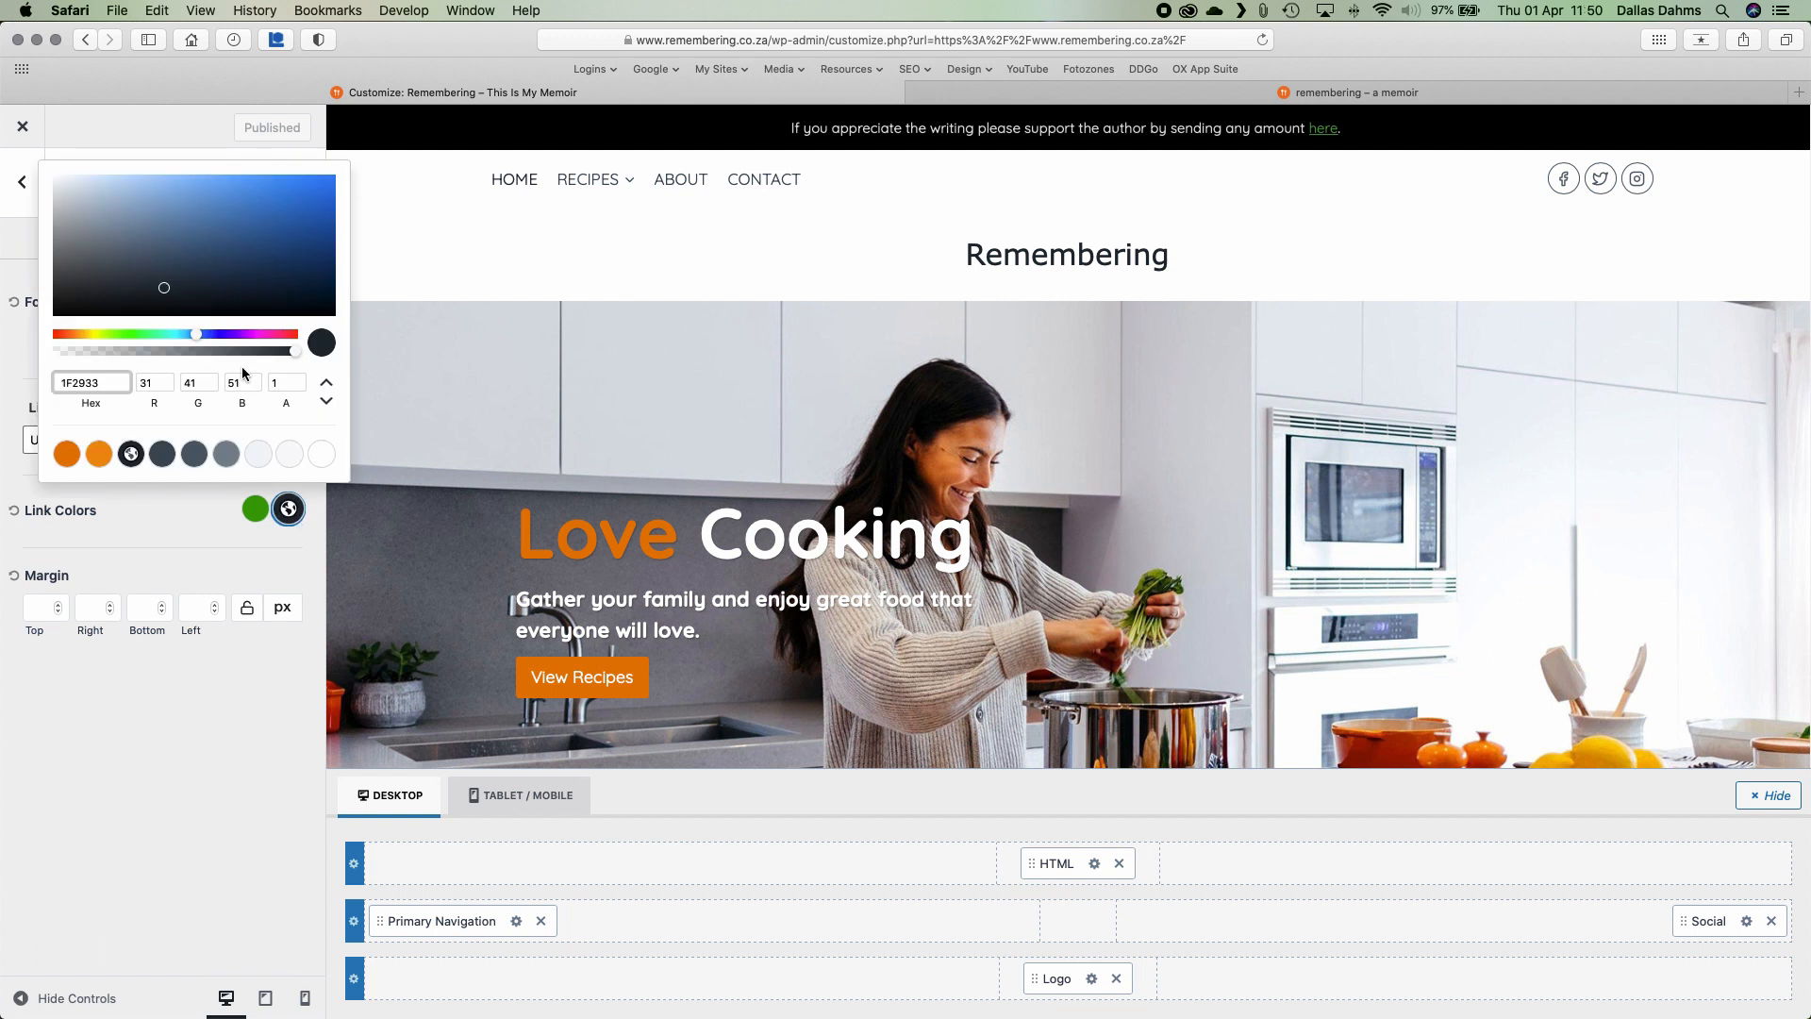
left_click(208, 518)
left_click(255, 510)
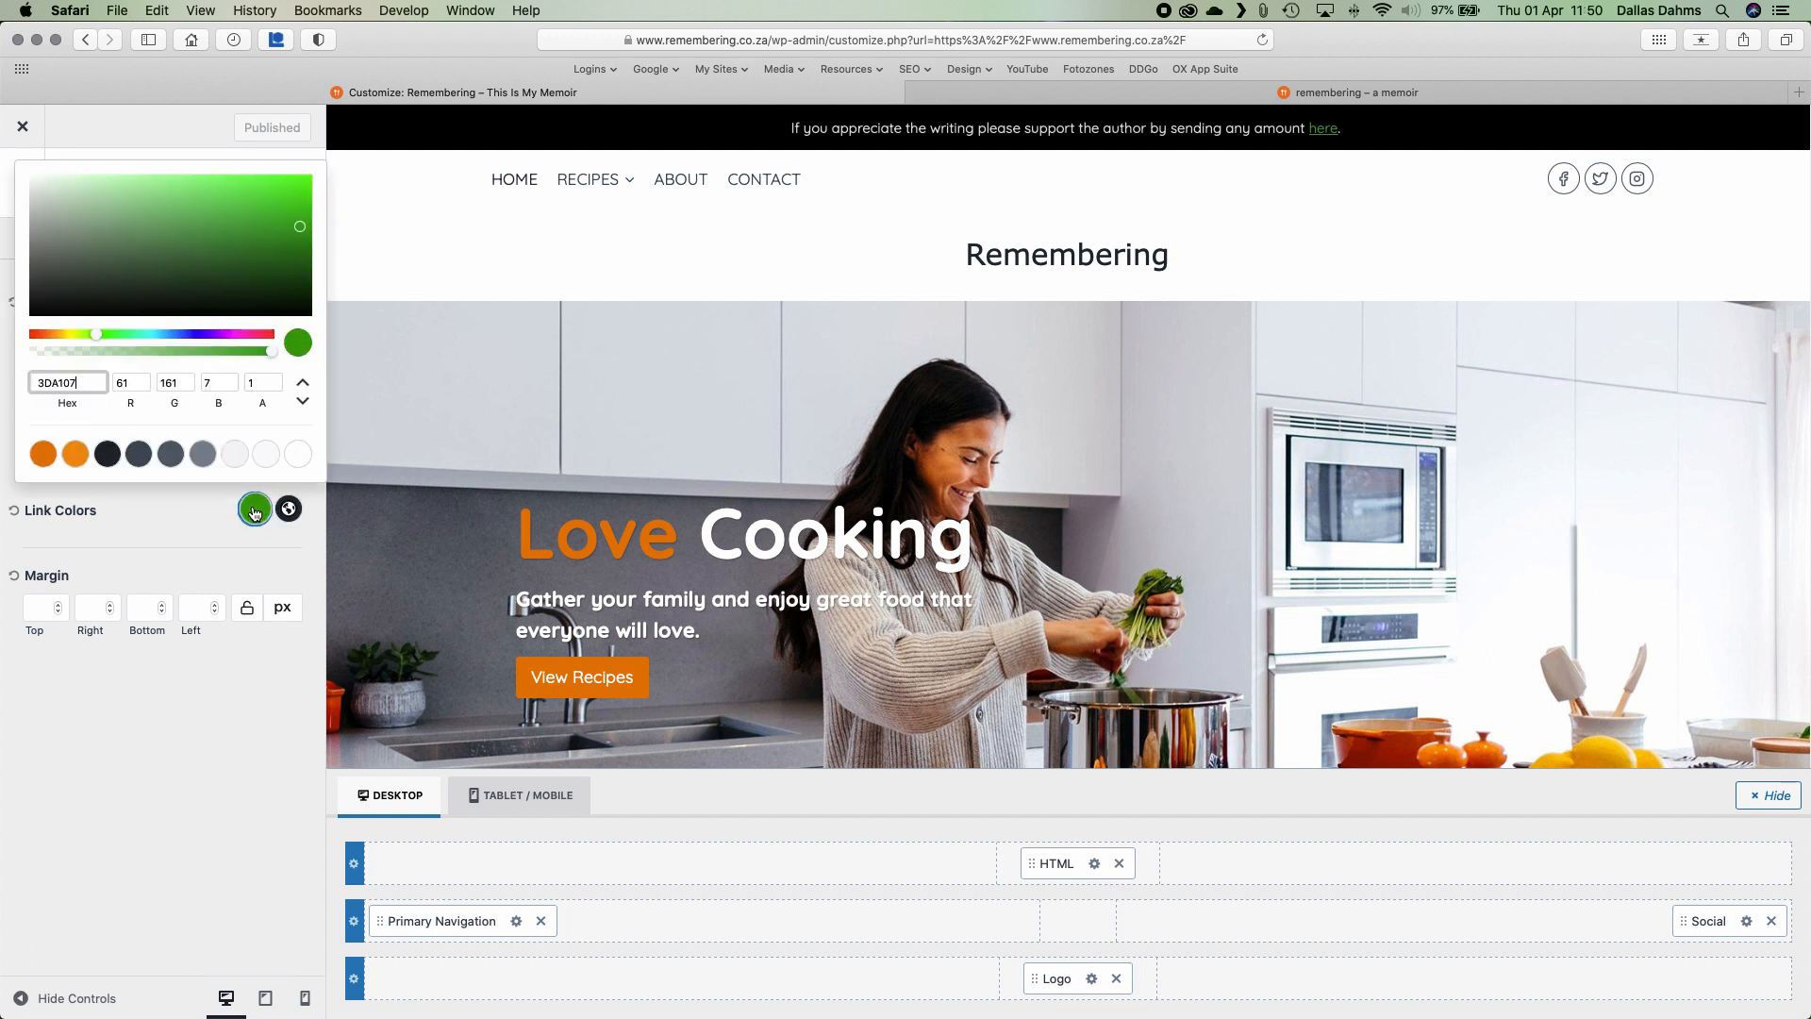
double_click(51, 381)
key("super+c")
left_click(290, 512)
left_click(290, 511)
double_click(74, 382)
key("super+v")
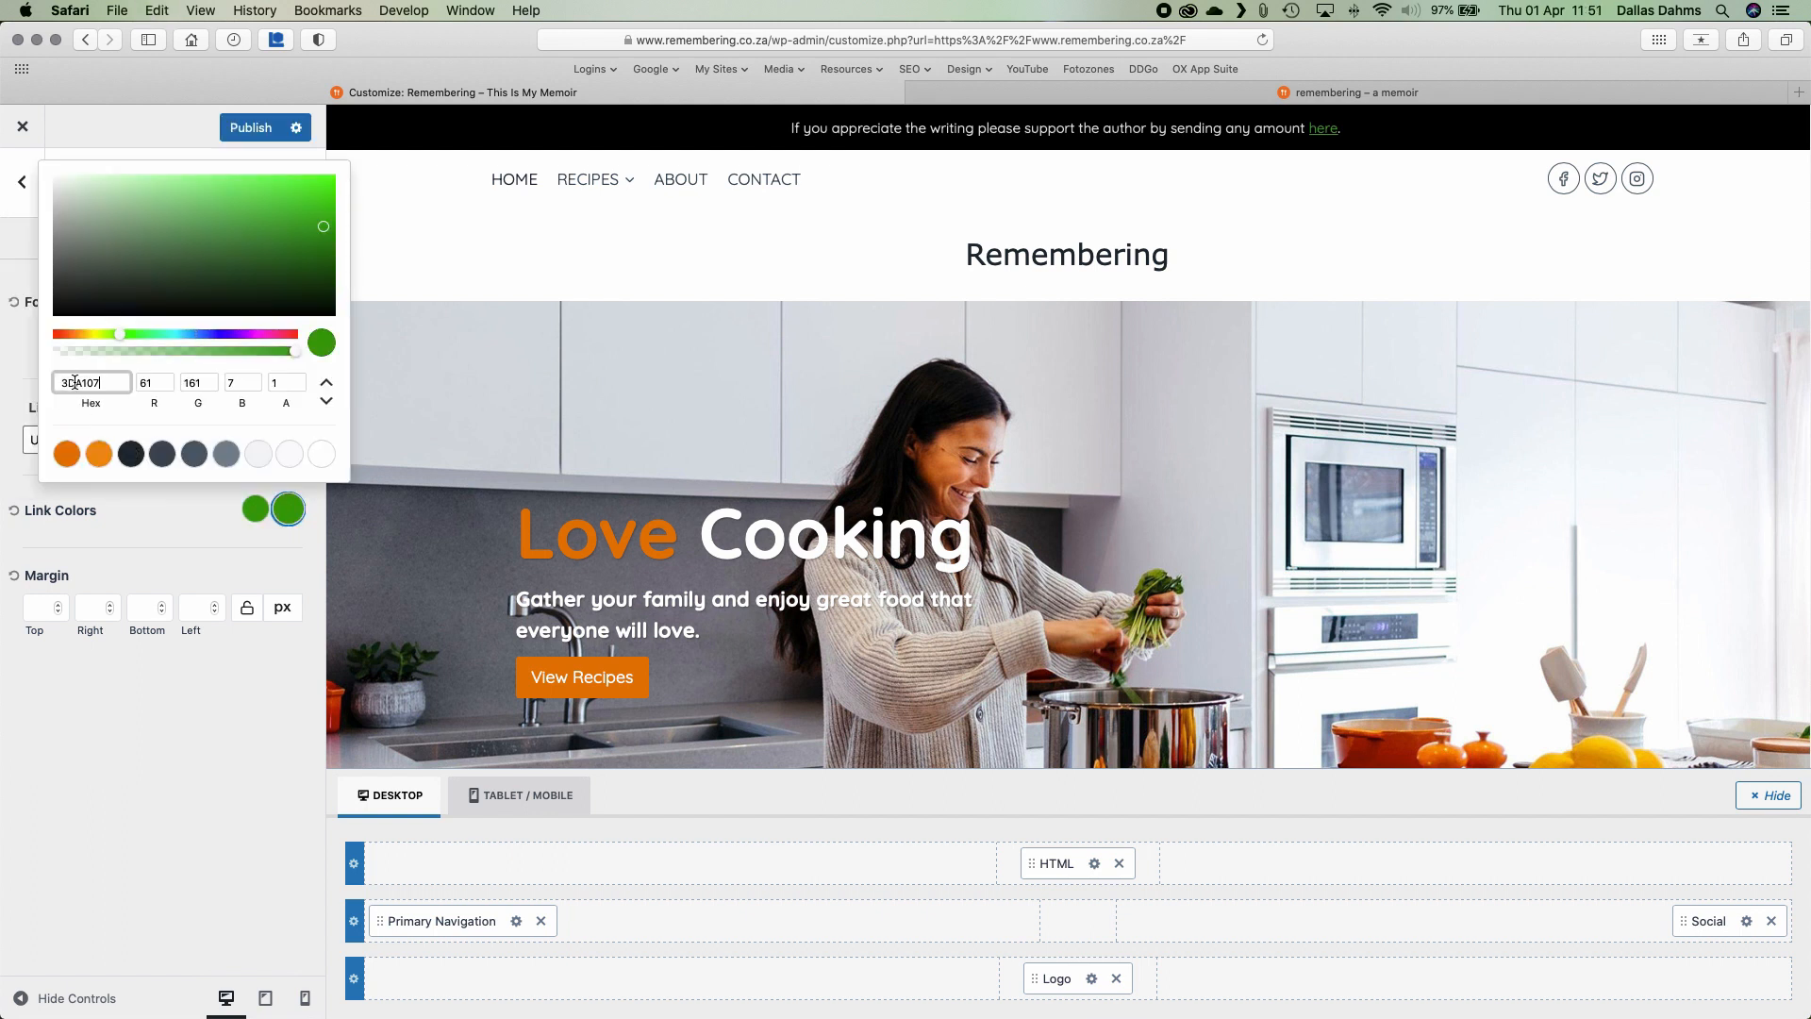
left_click_drag(324, 231, 325, 195)
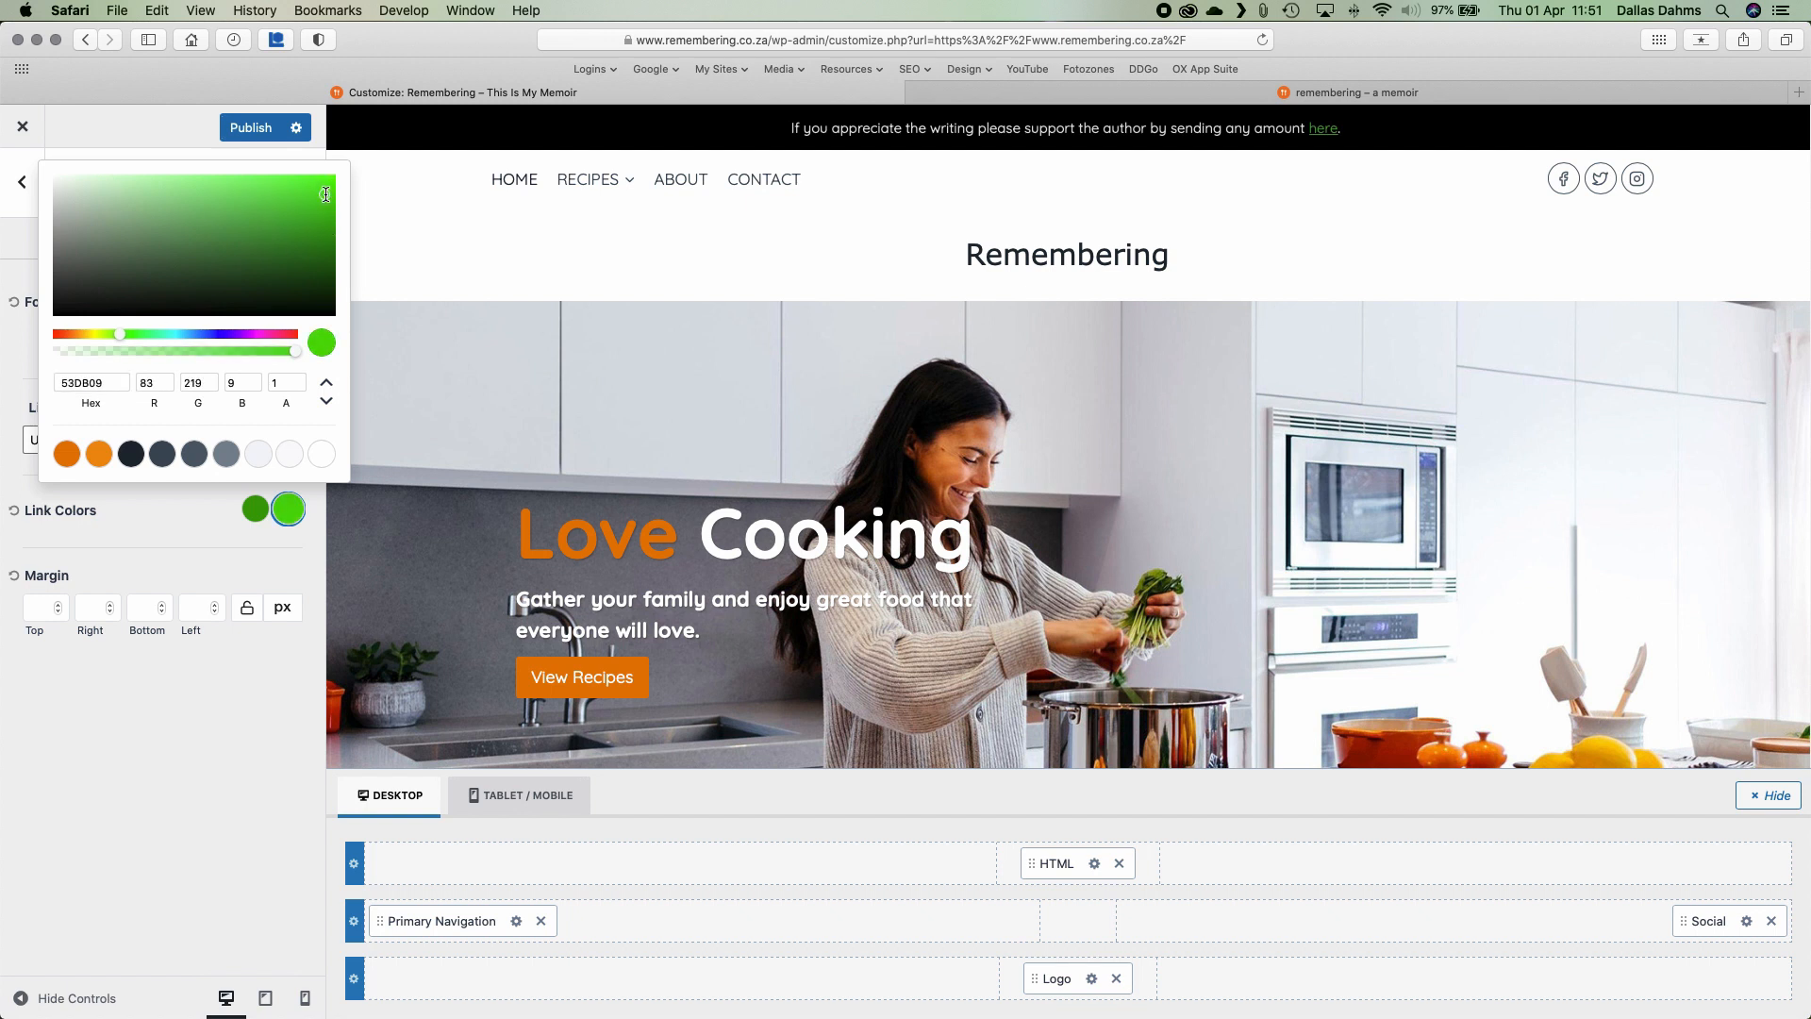
left_click(174, 502)
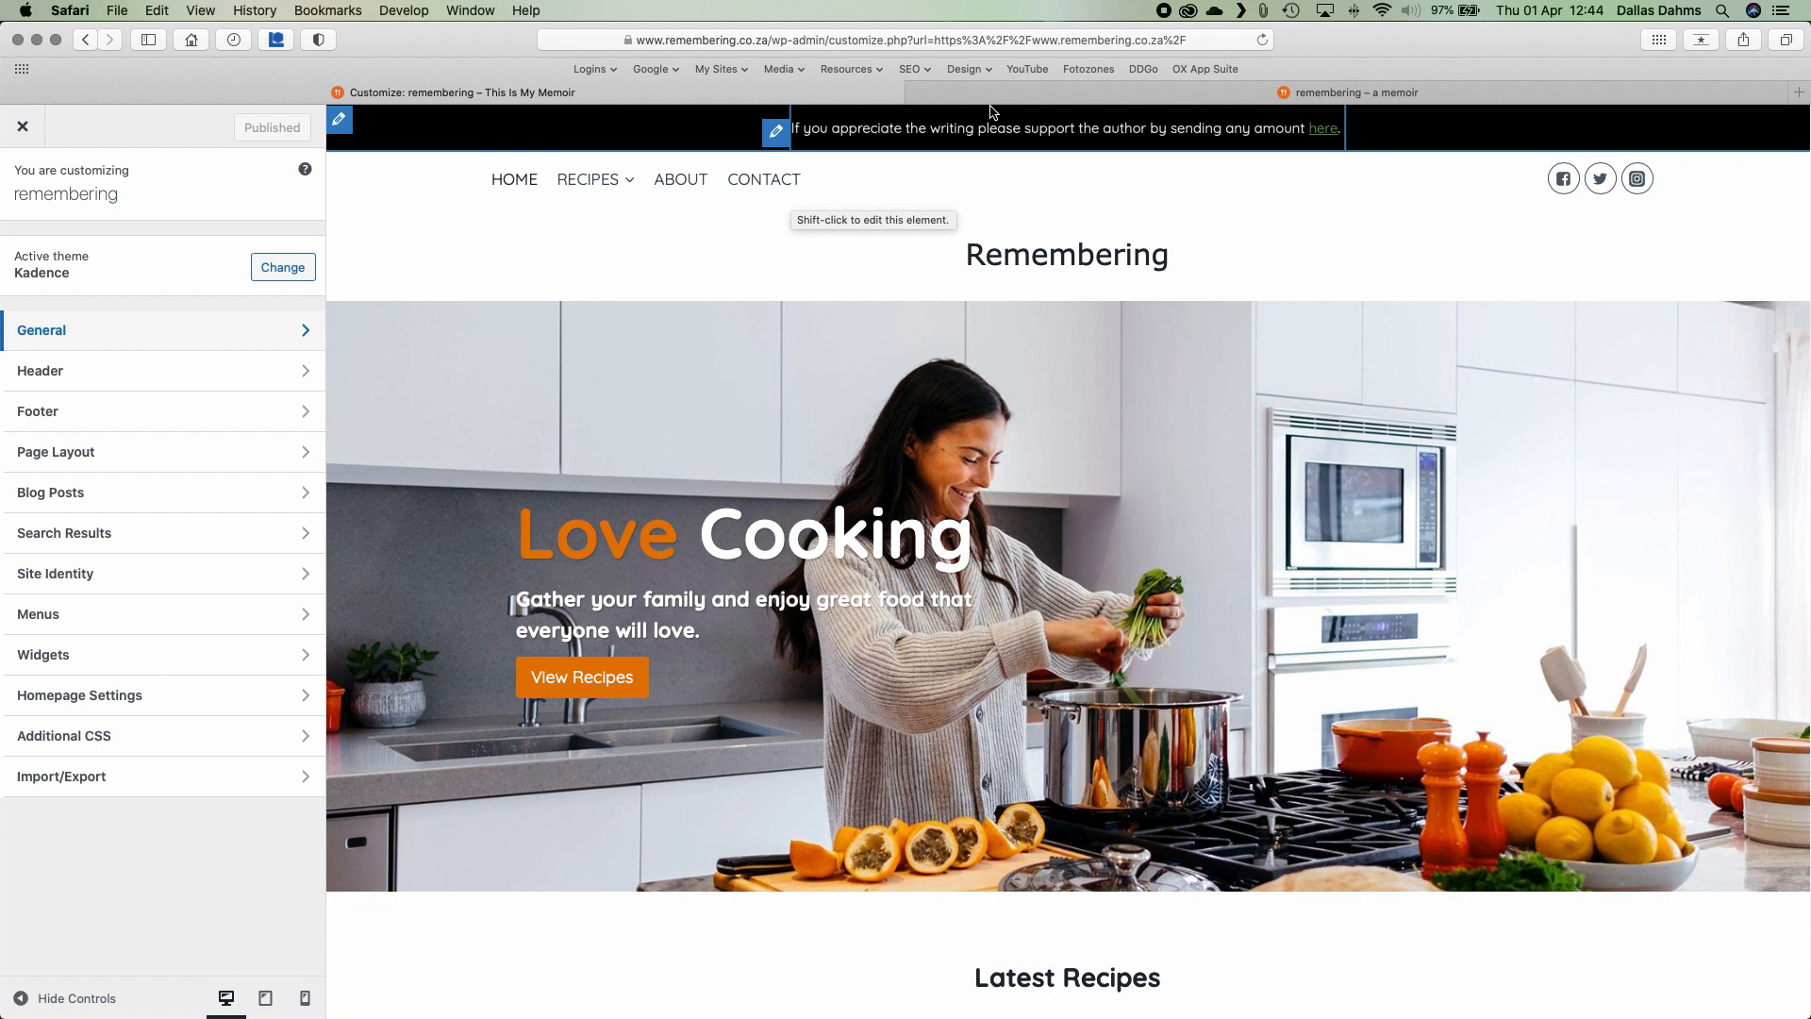
Compare the header with the finished memoir site and remove the Facebook, Twitter and Instagram items from the header's social element
left_click(1000, 99)
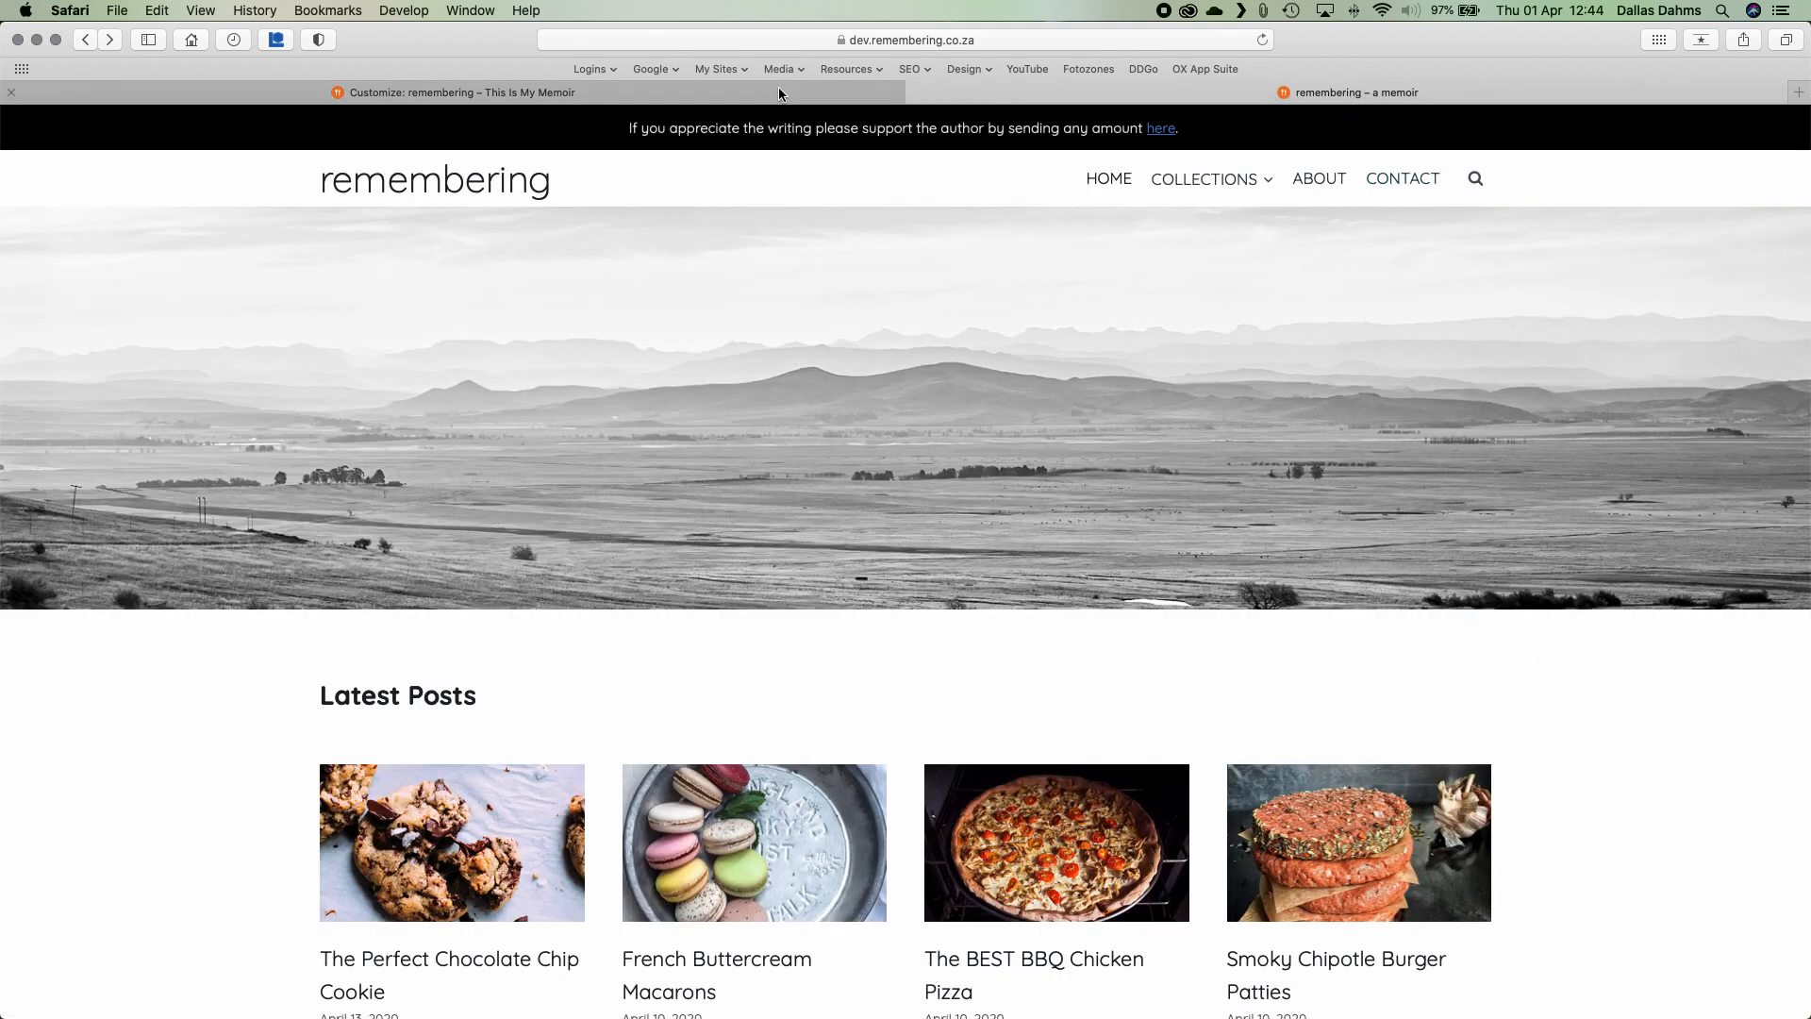
left_click(673, 95)
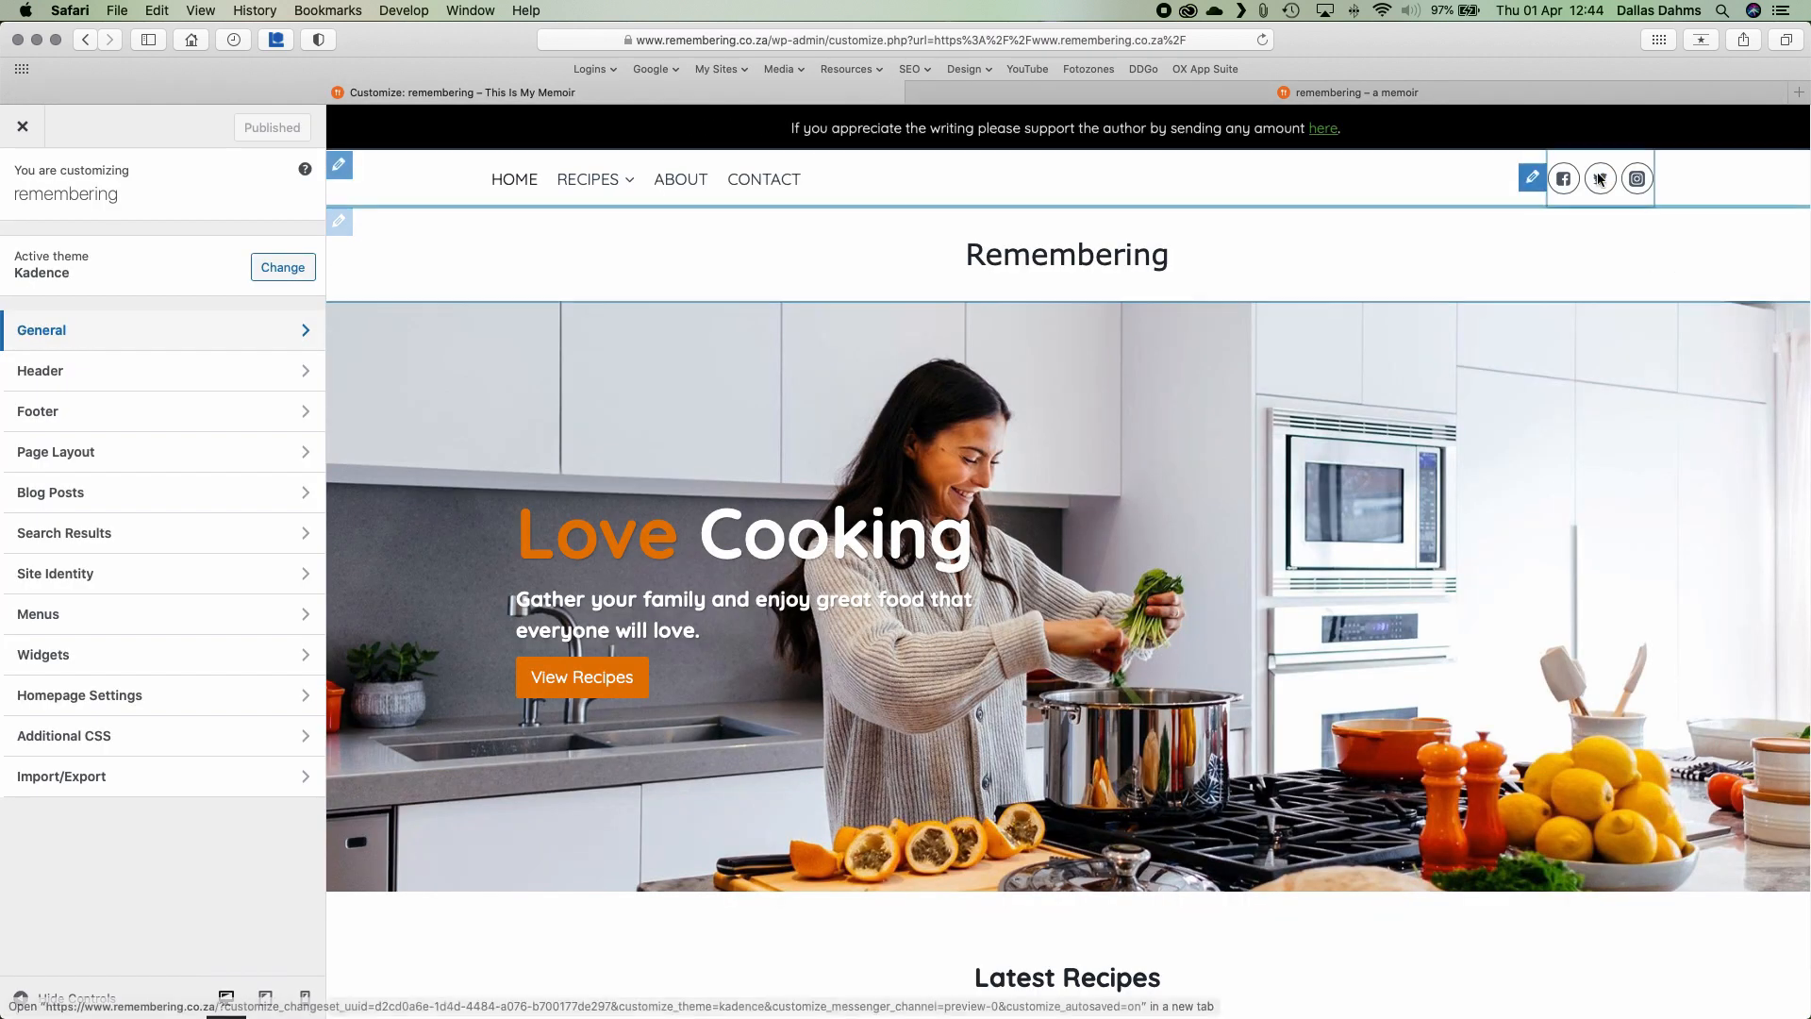
left_click(1530, 180)
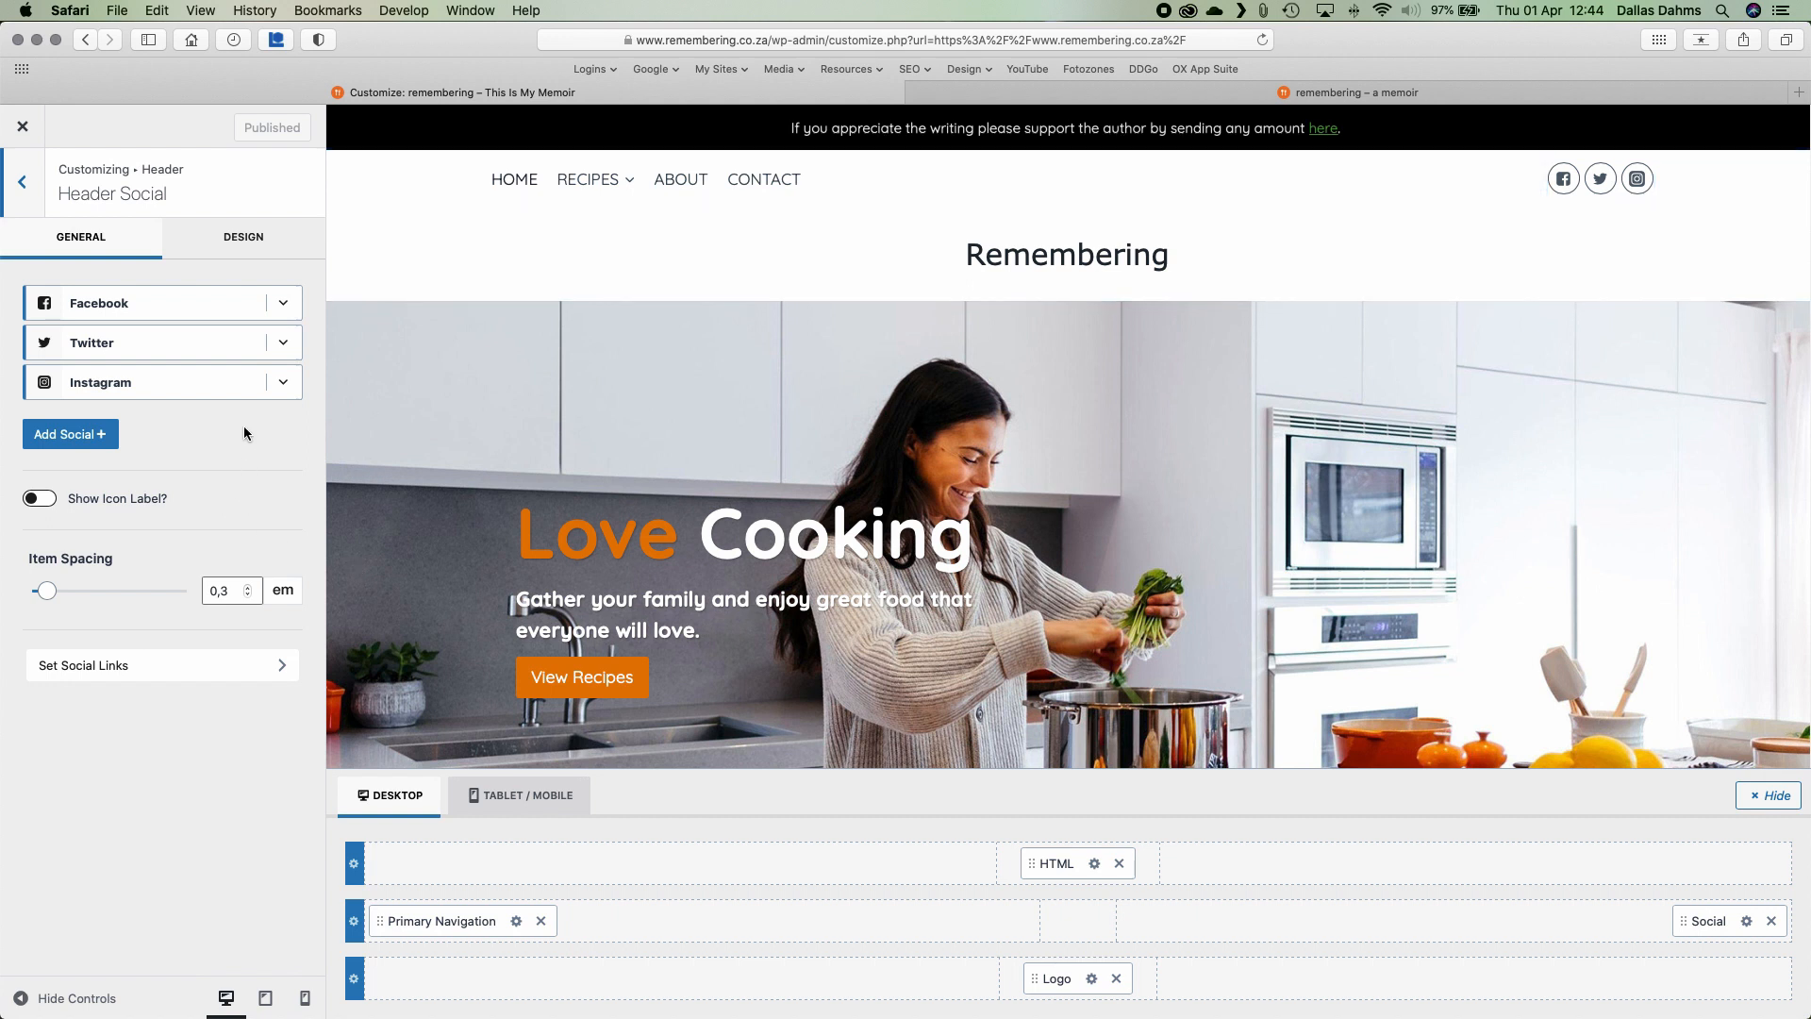
left_click(283, 315)
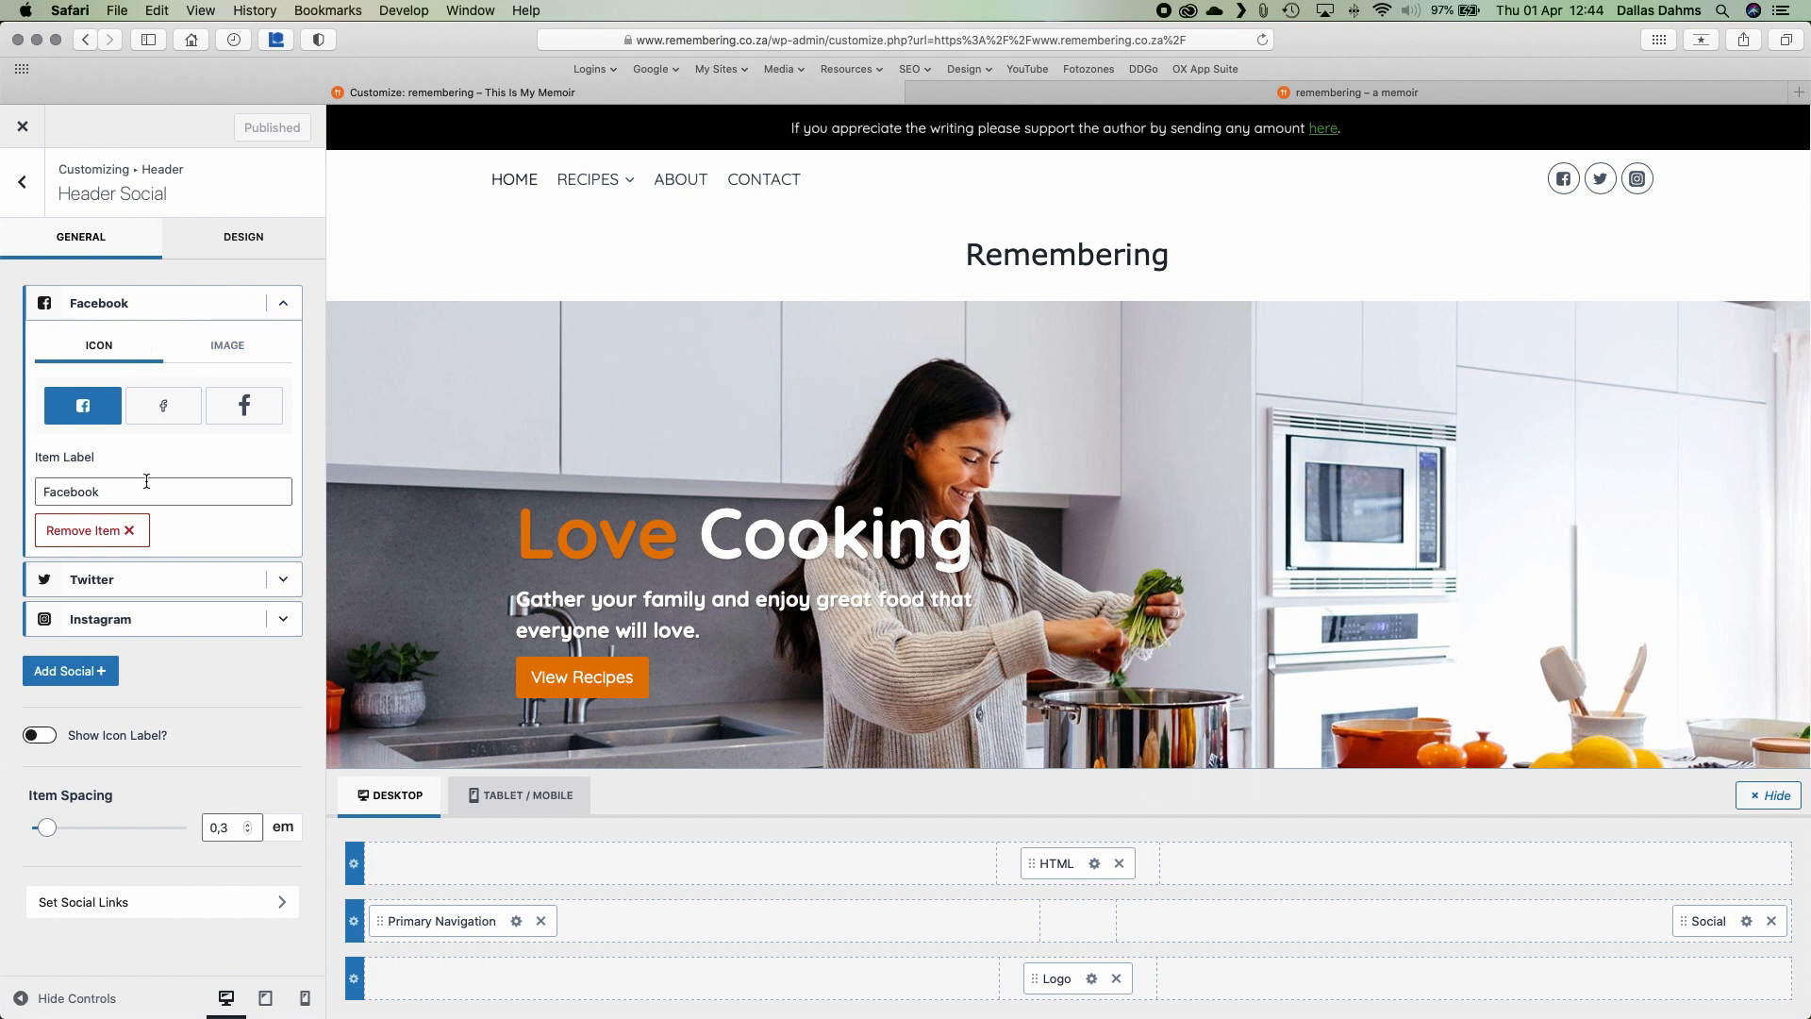
left_click(128, 530)
left_click(286, 304)
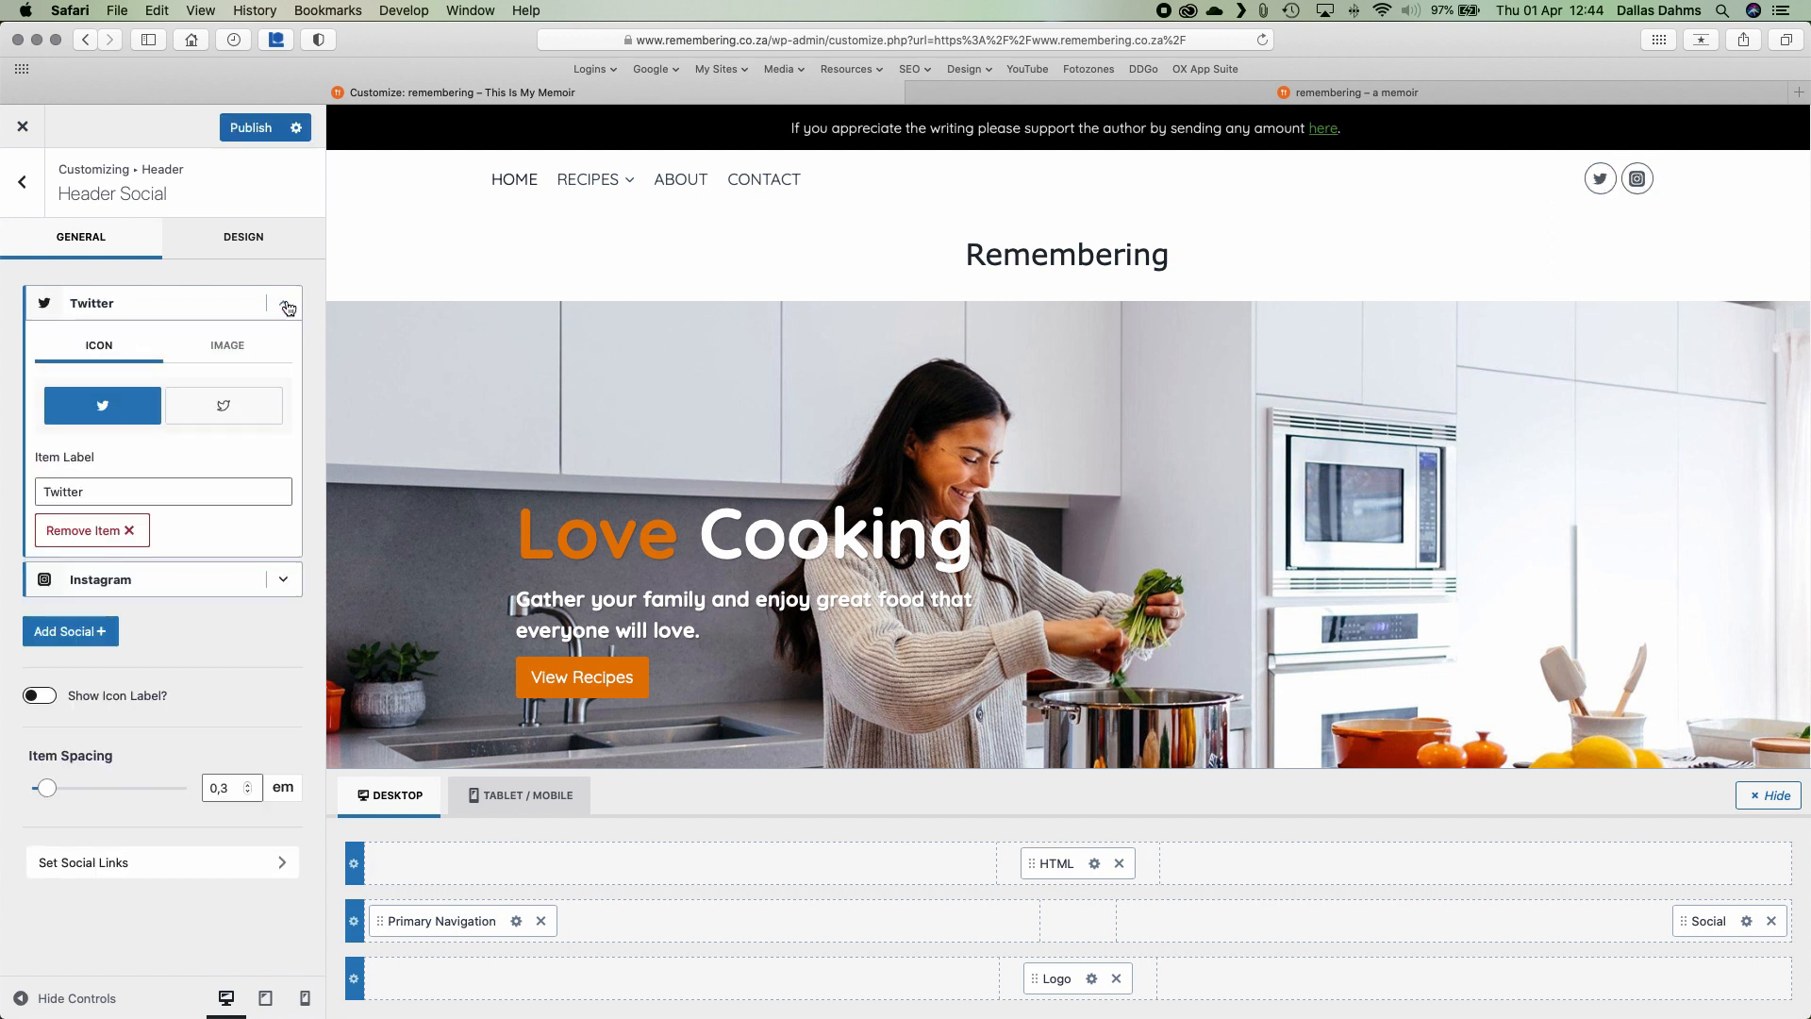
left_click(88, 534)
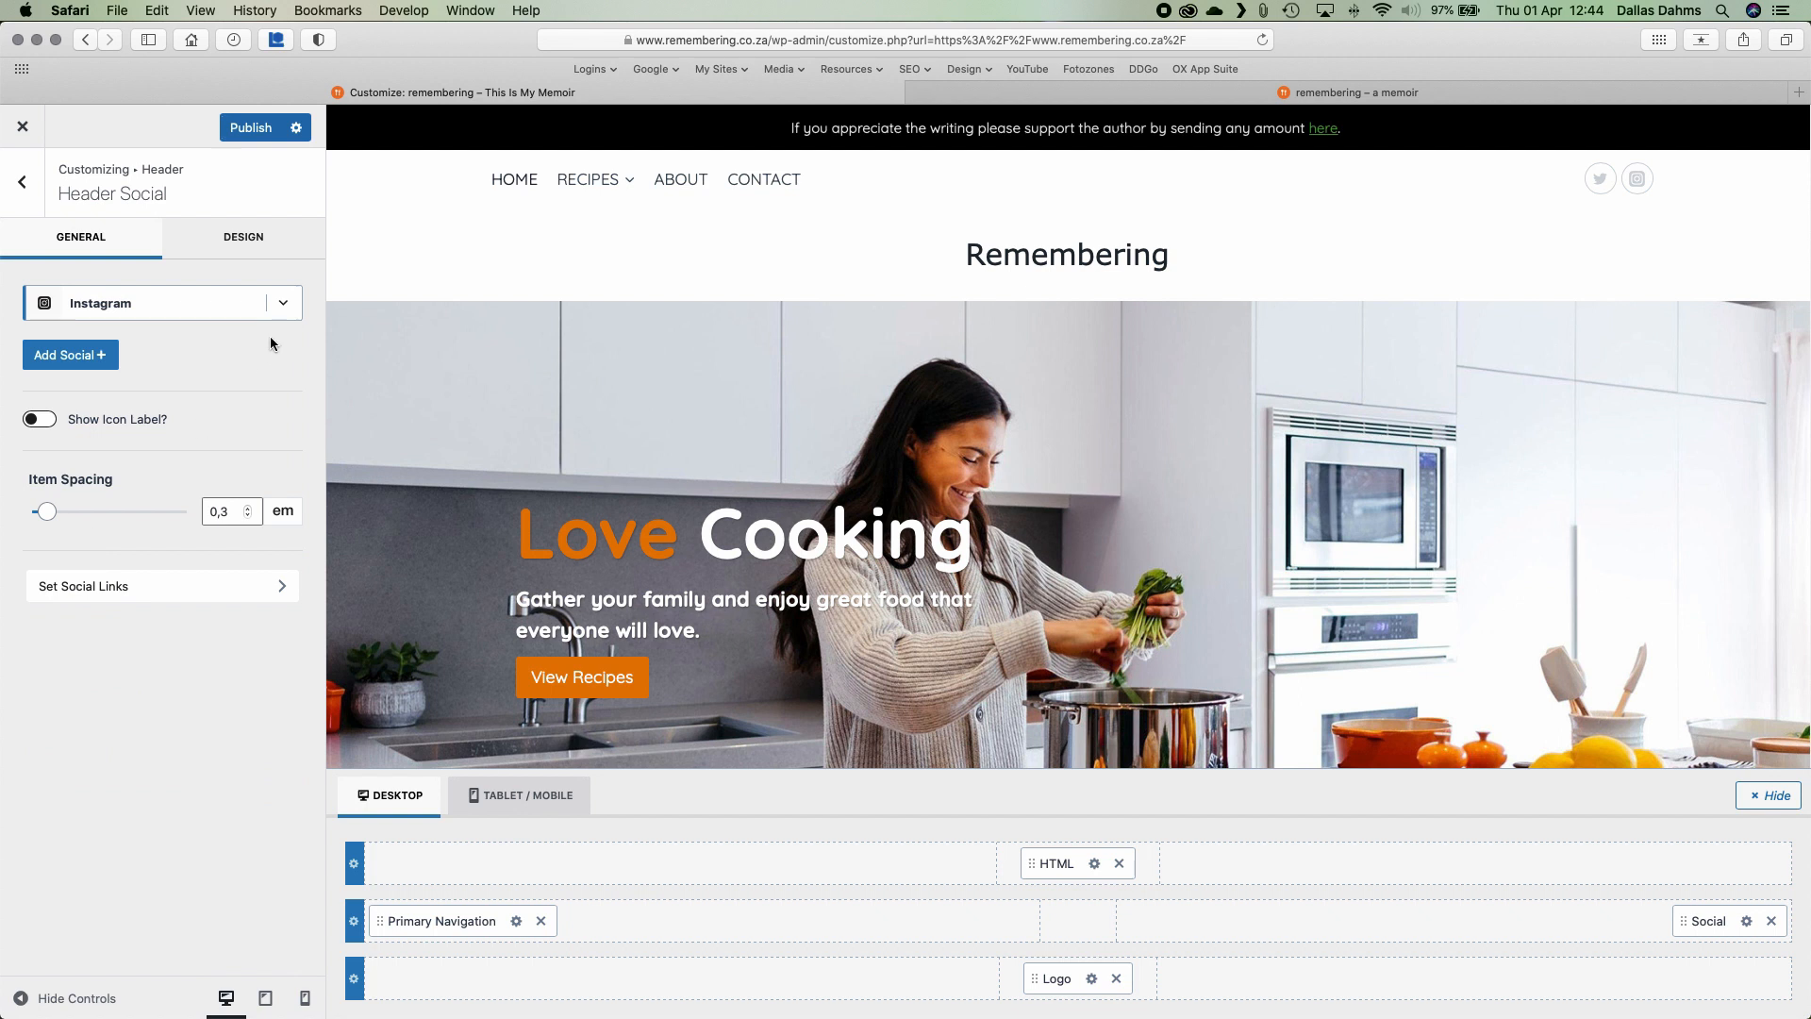
left_click(282, 304)
left_click(107, 532)
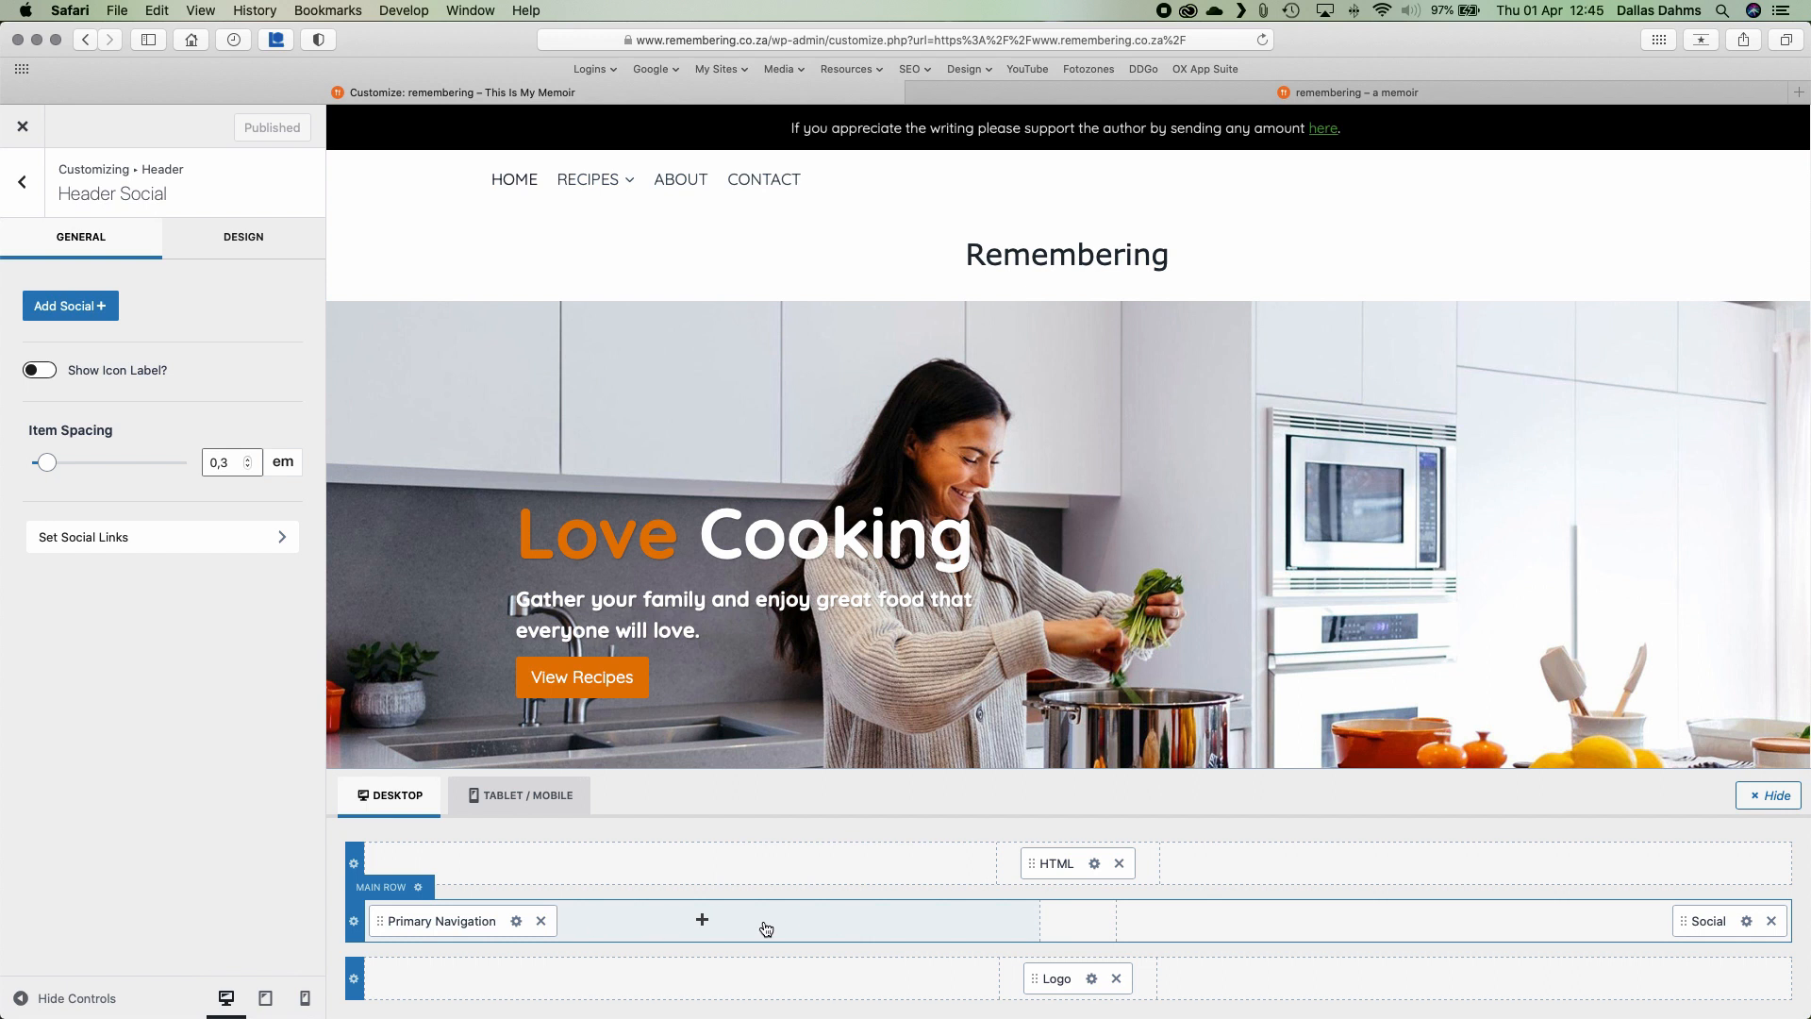
Remove the Social element from the header's main row and move Primary Navigation to that row's right section
left_click(1771, 921)
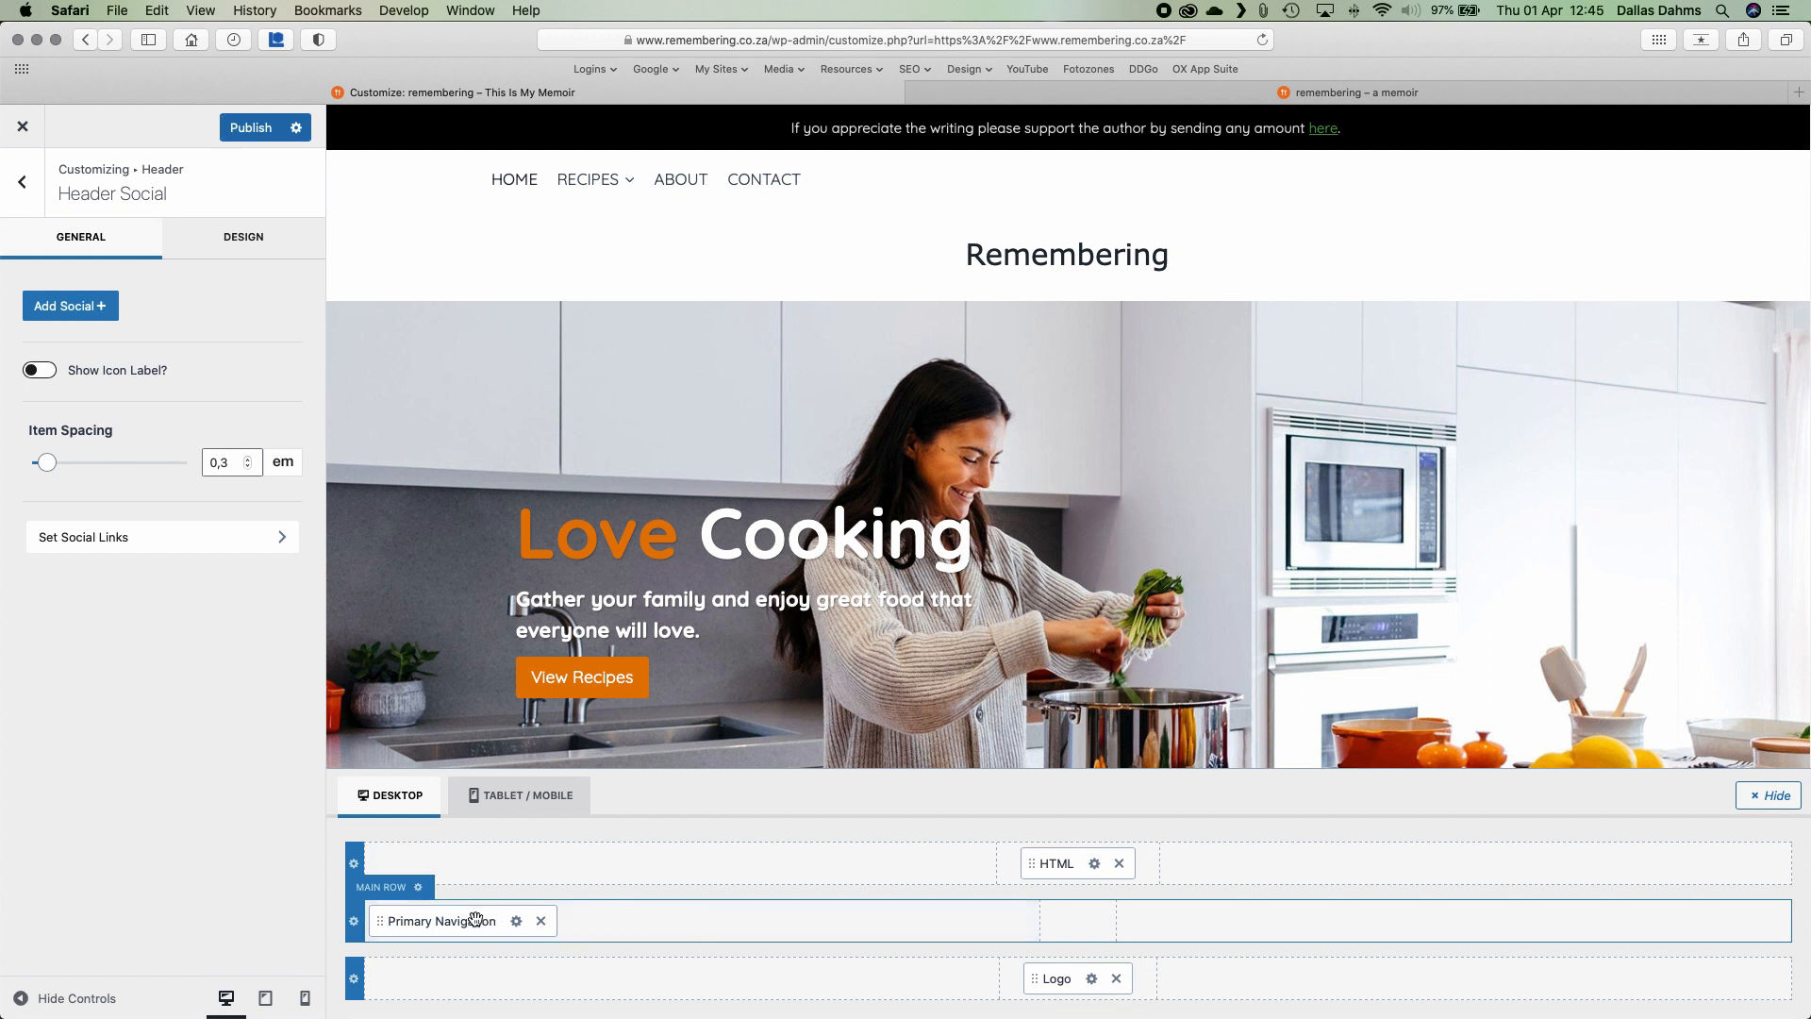
left_click_drag(474, 919, 1413, 916)
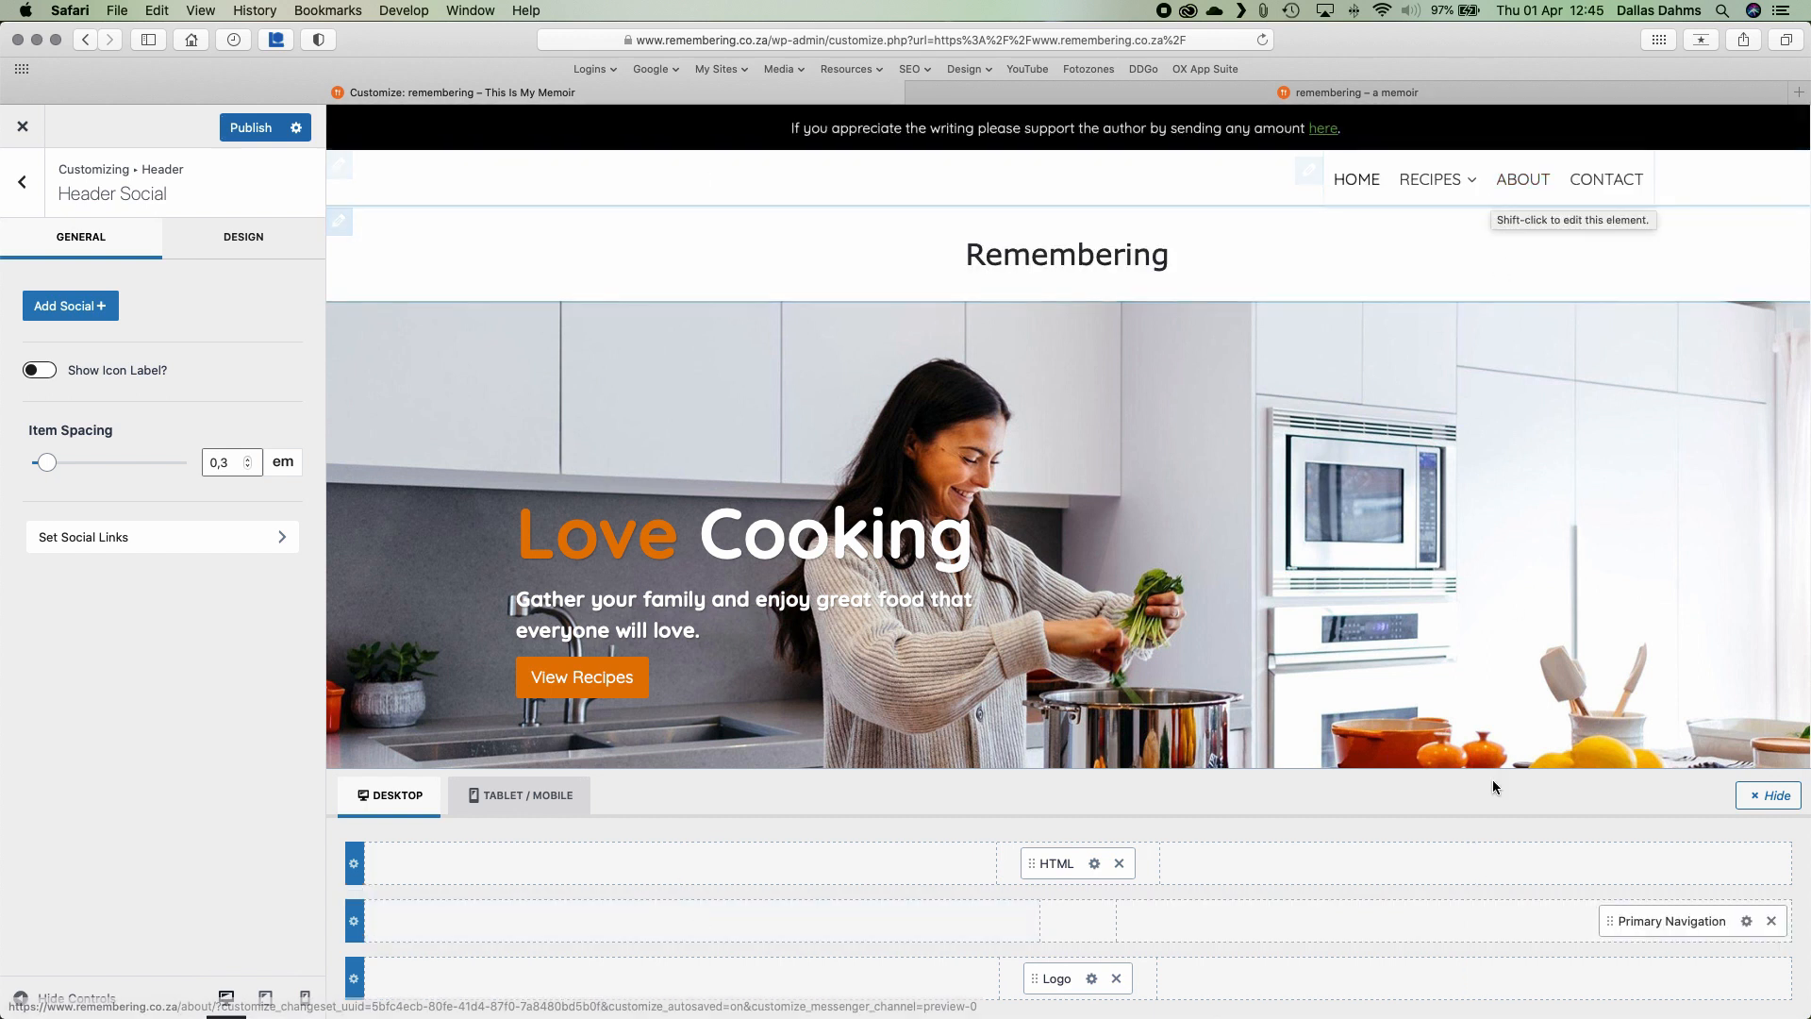
Add a Search element after Primary Navigation and move the Logo from the bottom row to the main row's left section
left_click(1454, 921)
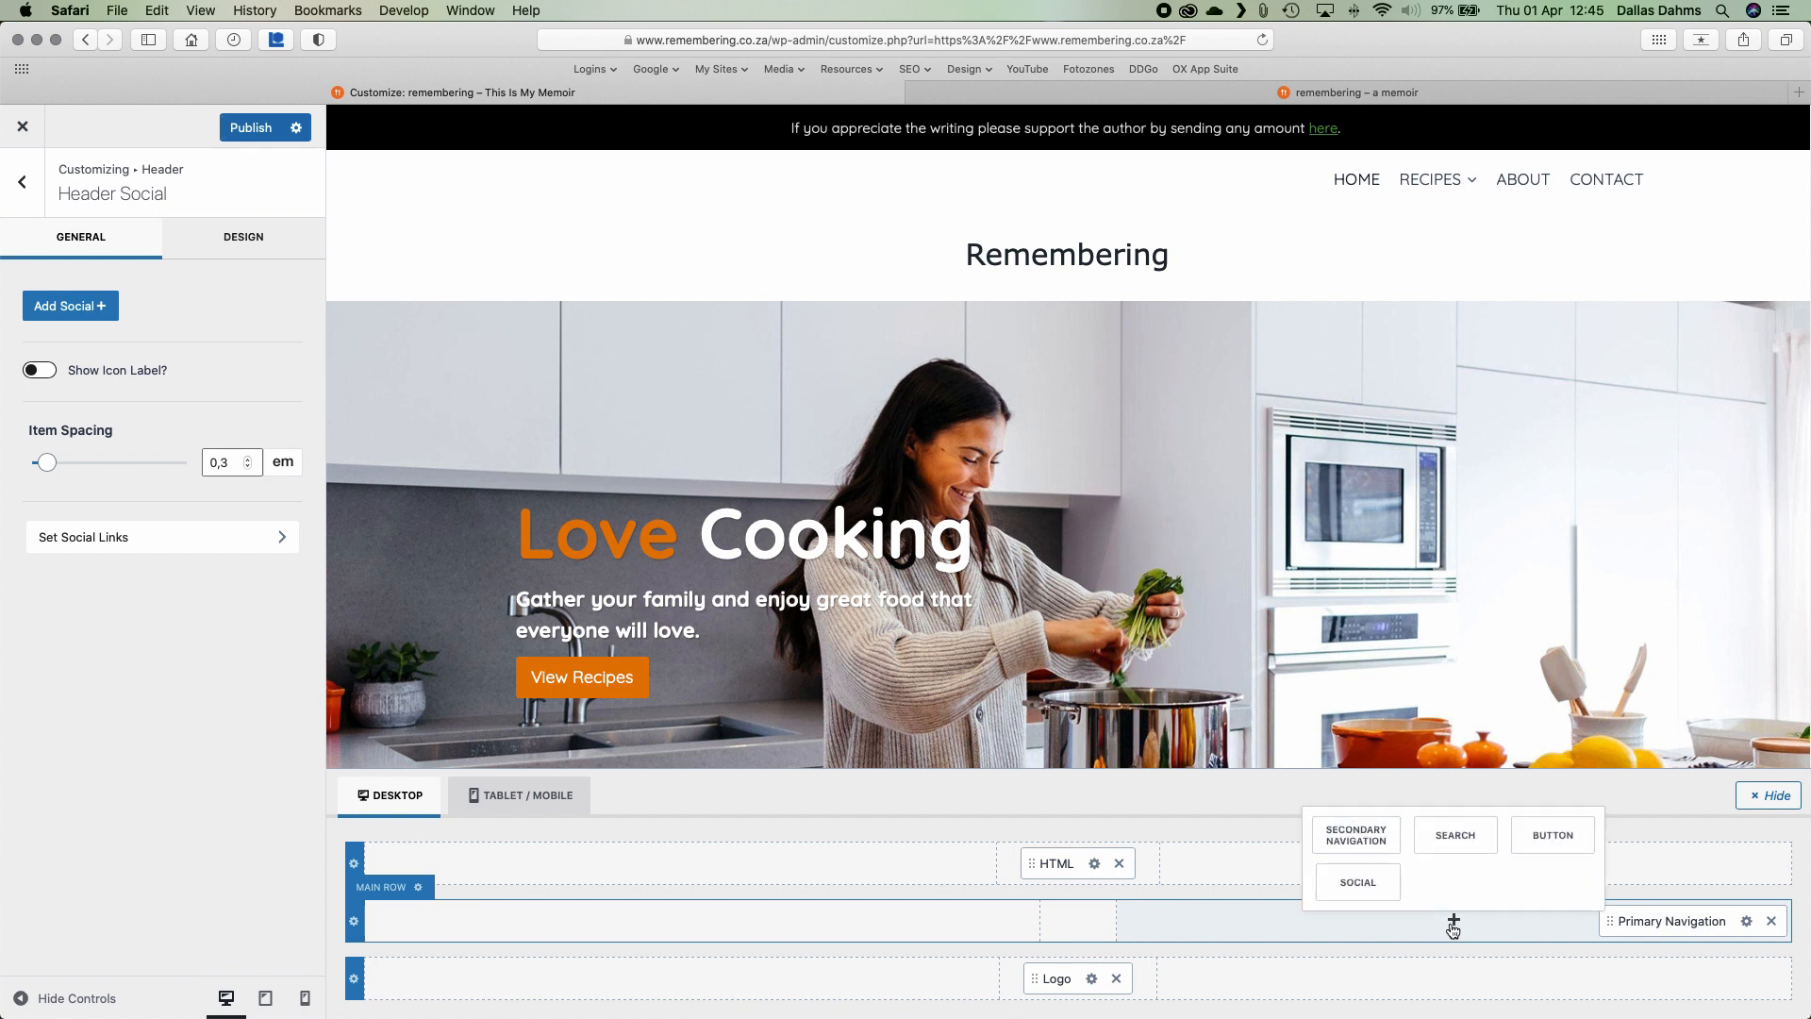
left_click(1454, 838)
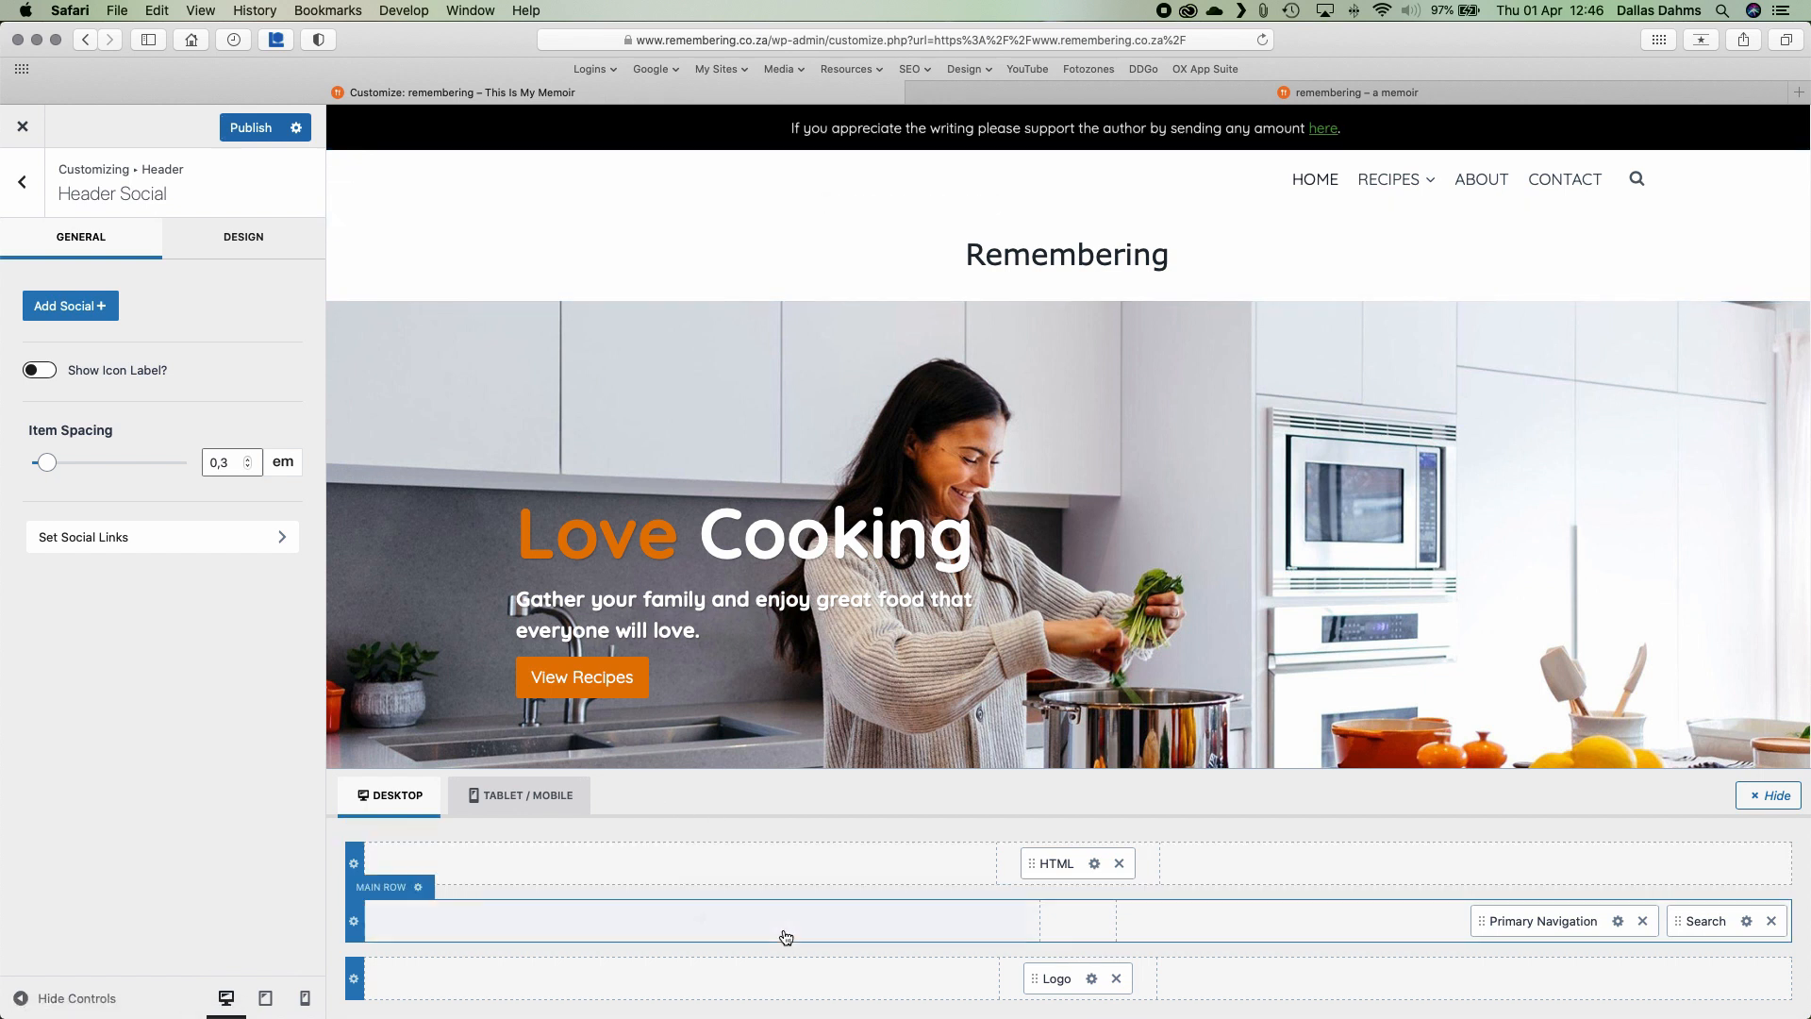
left_click(700, 919)
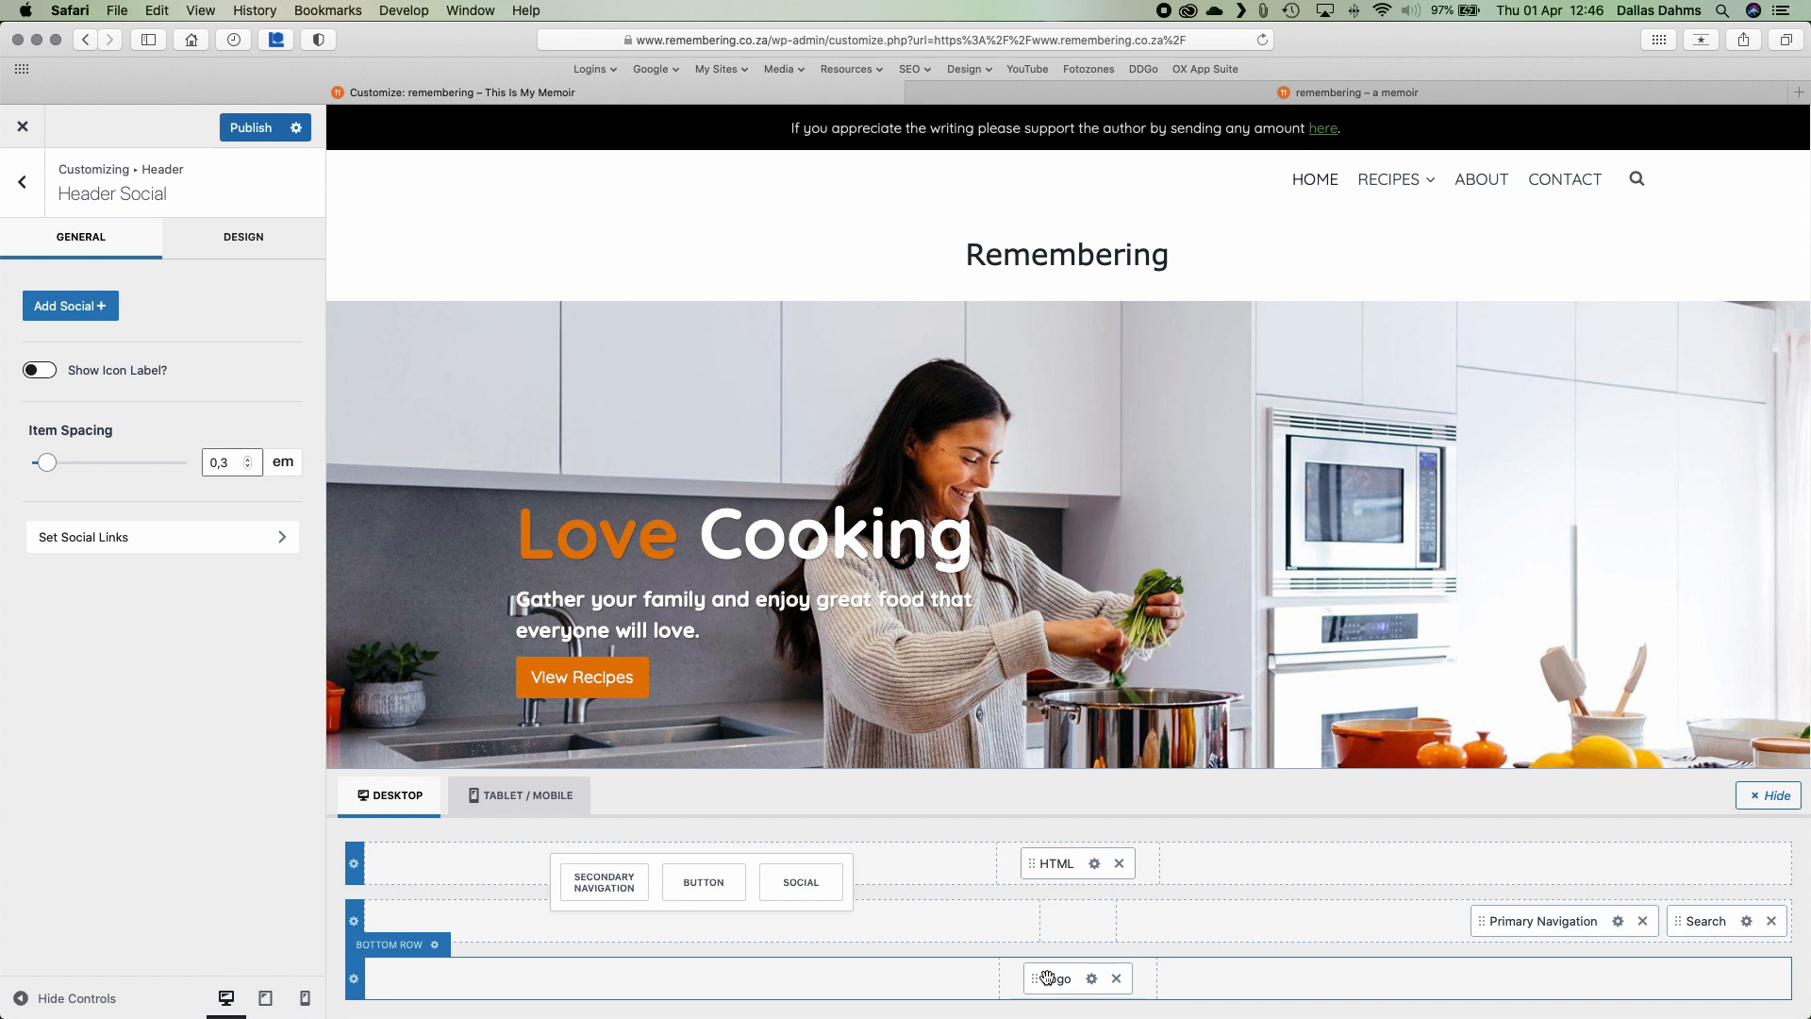
left_click_drag(1047, 977, 478, 919)
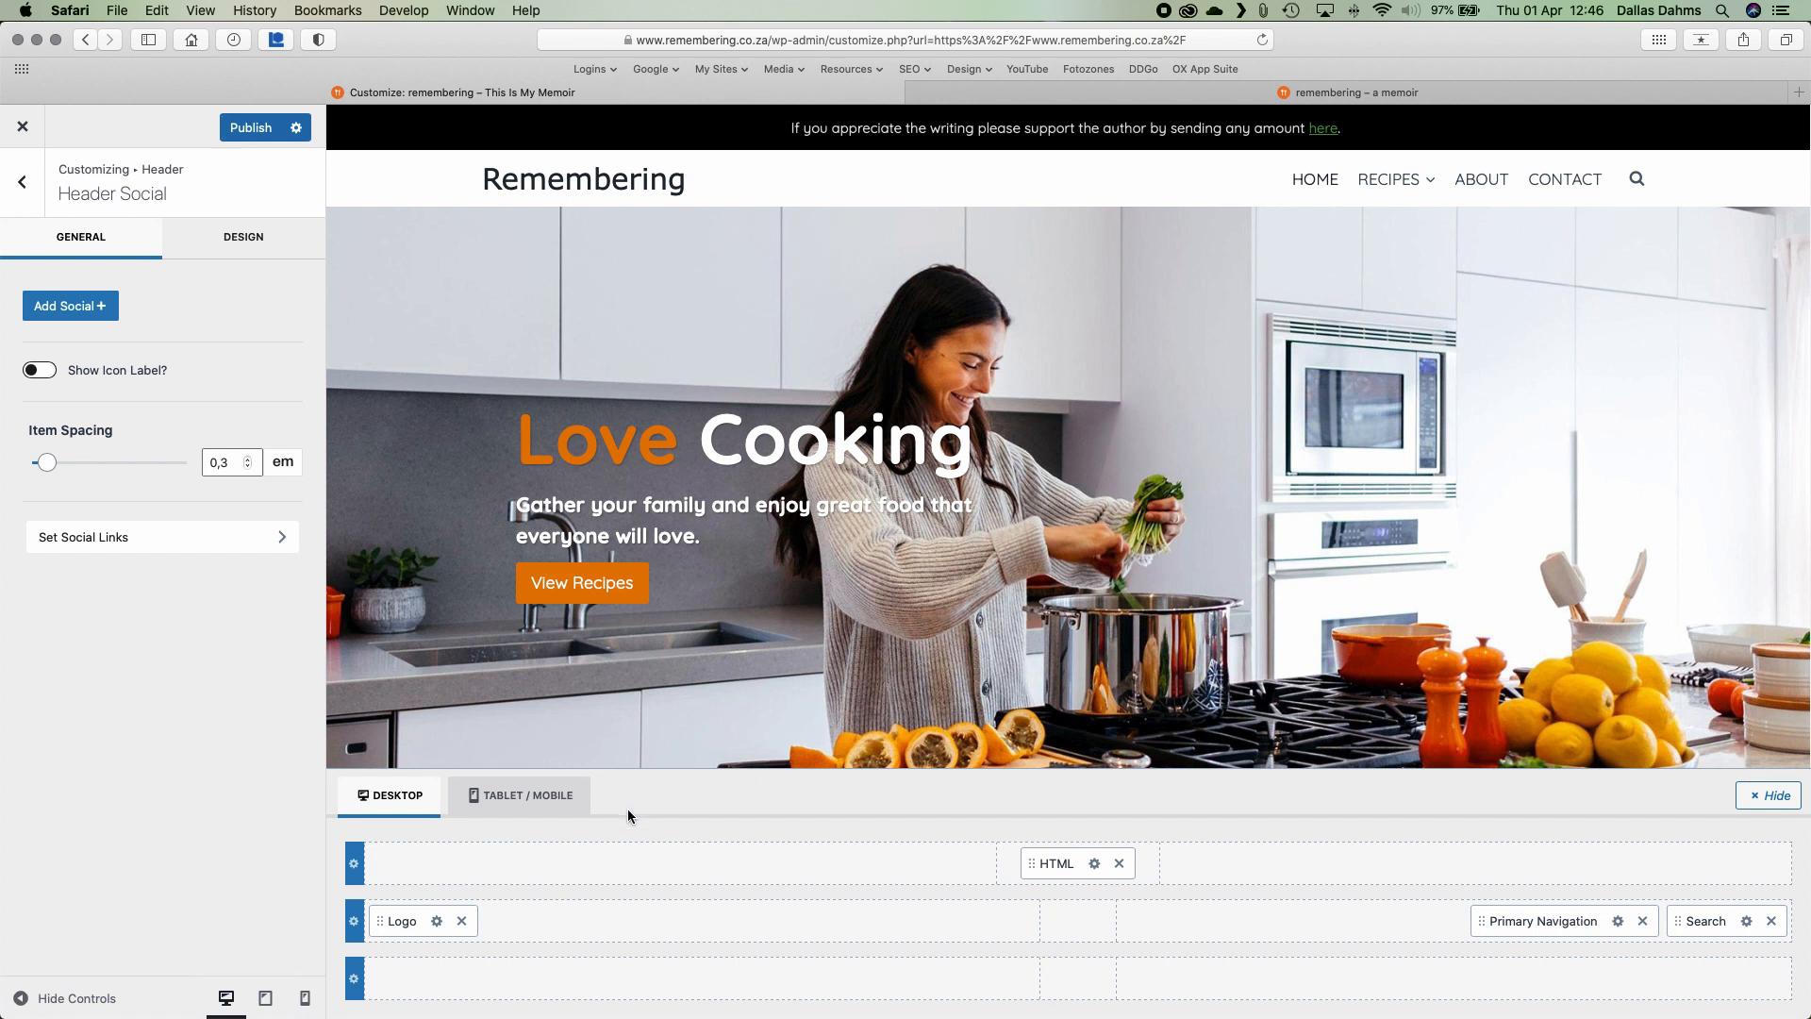
mouse_move(1069, 988)
mouse_move(559, 928)
Change the scroll-to-top button's icon to the thin chevron and set its bottom offset to 88 px
scroll(855, 613, "down", 10)
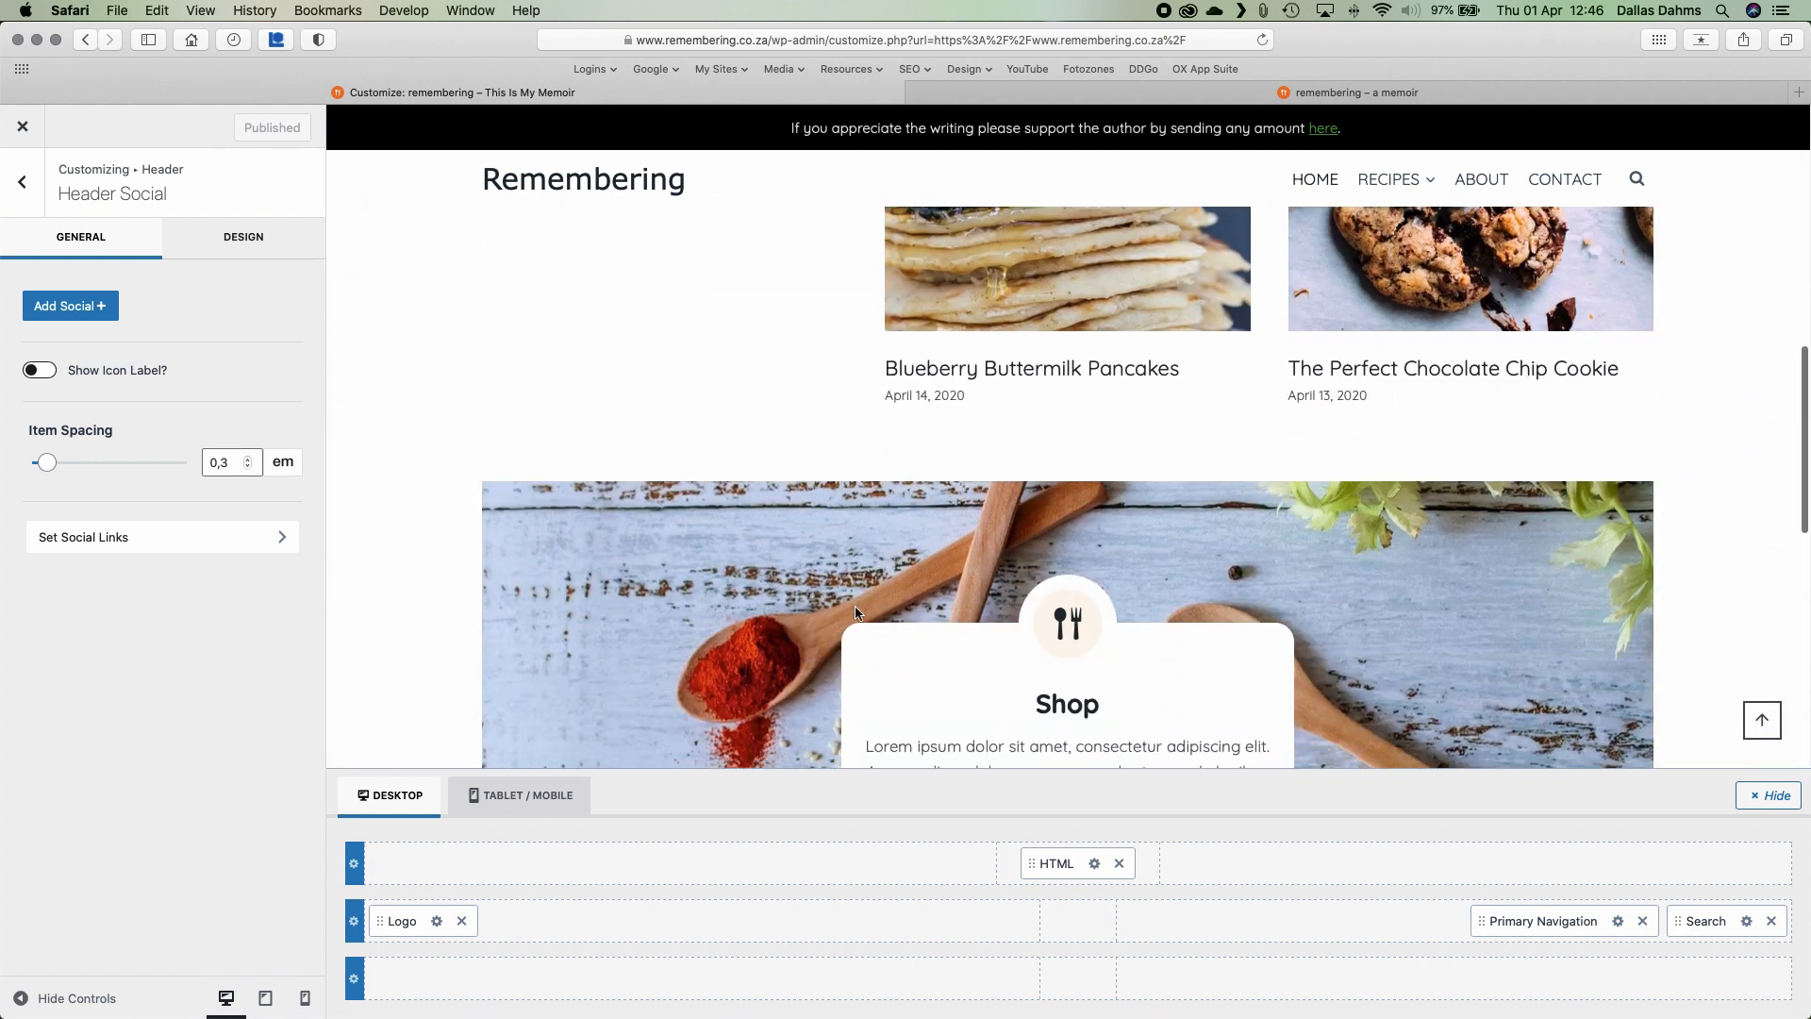
scroll(855, 604, "up", 10)
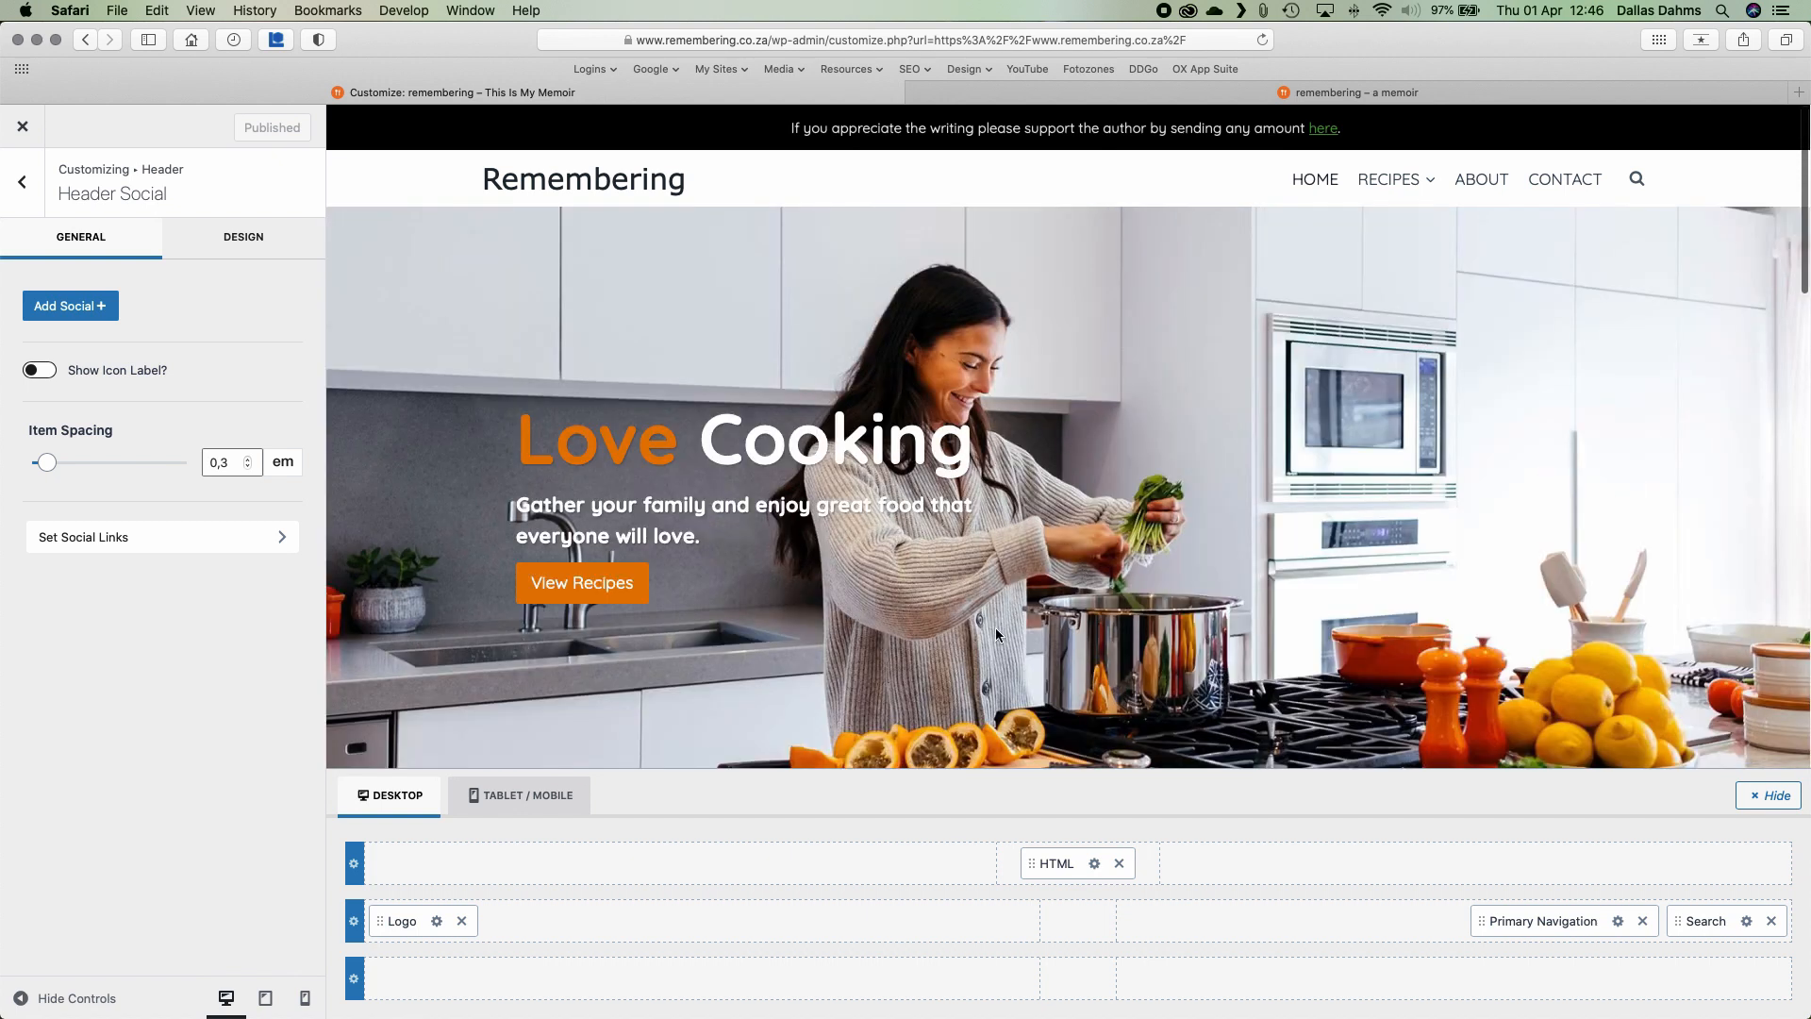
scroll(1083, 651, "down", 5)
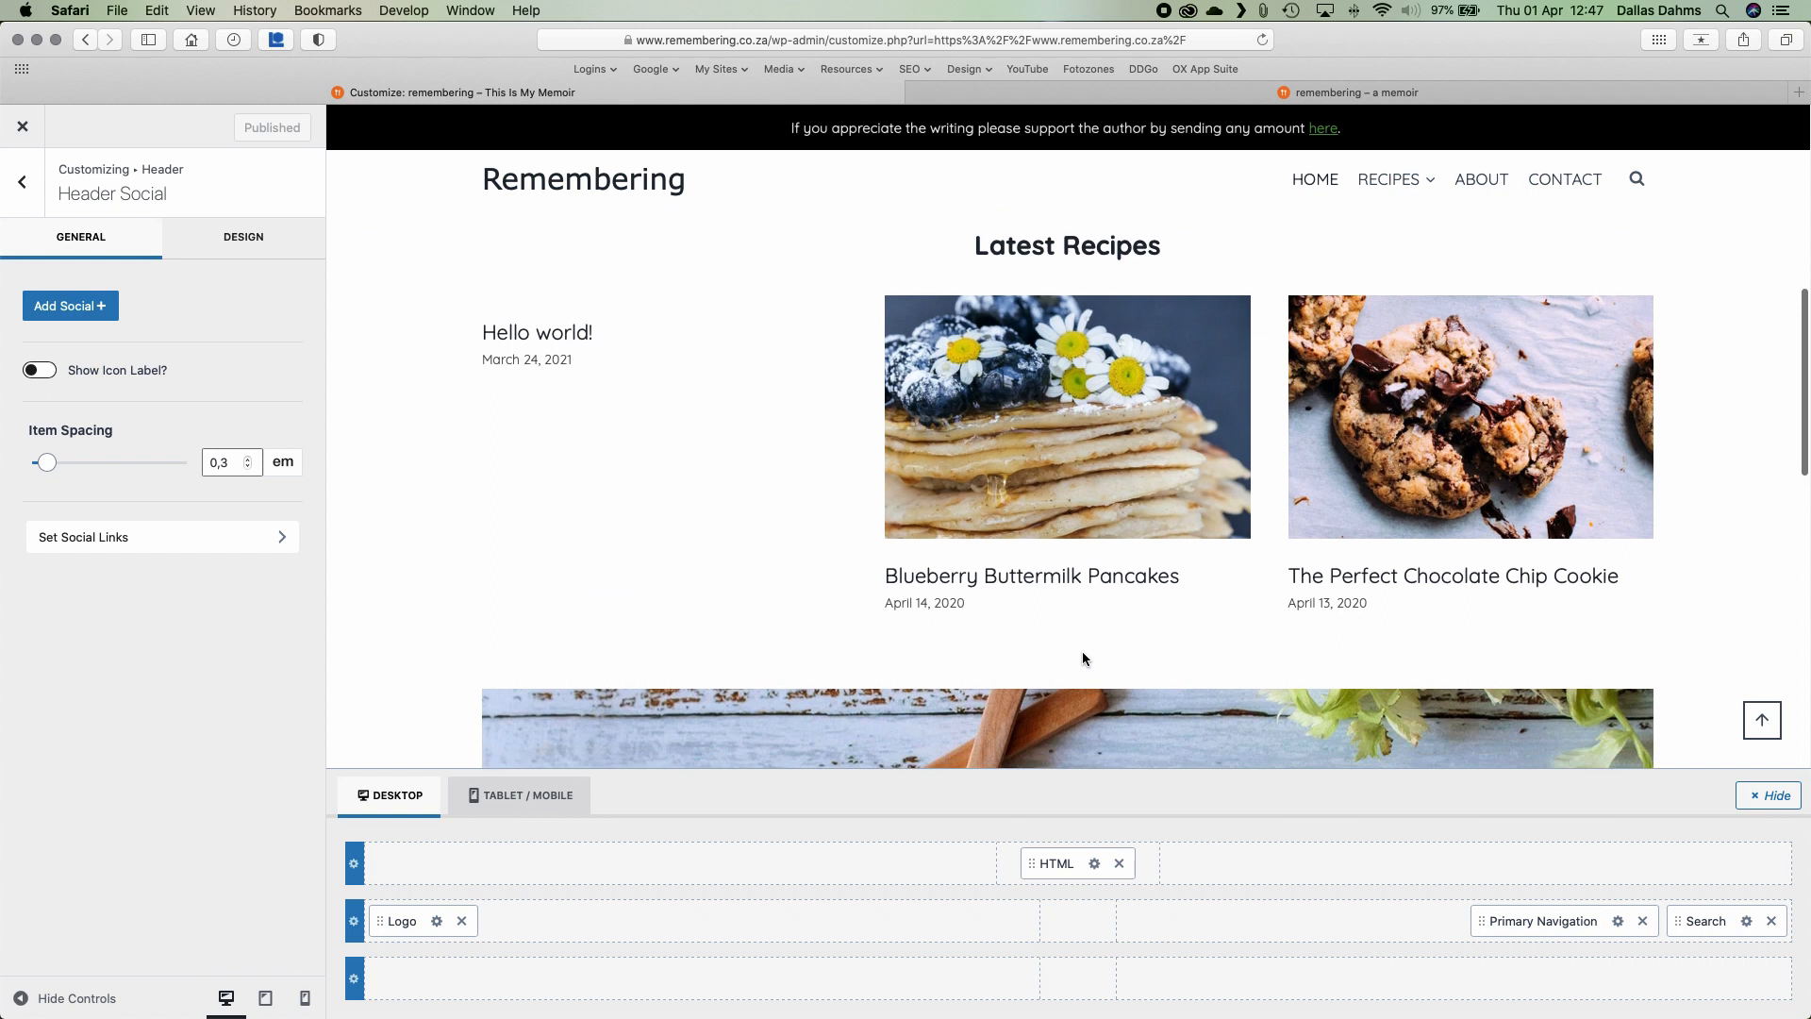
scroll(1083, 653, "down", 5)
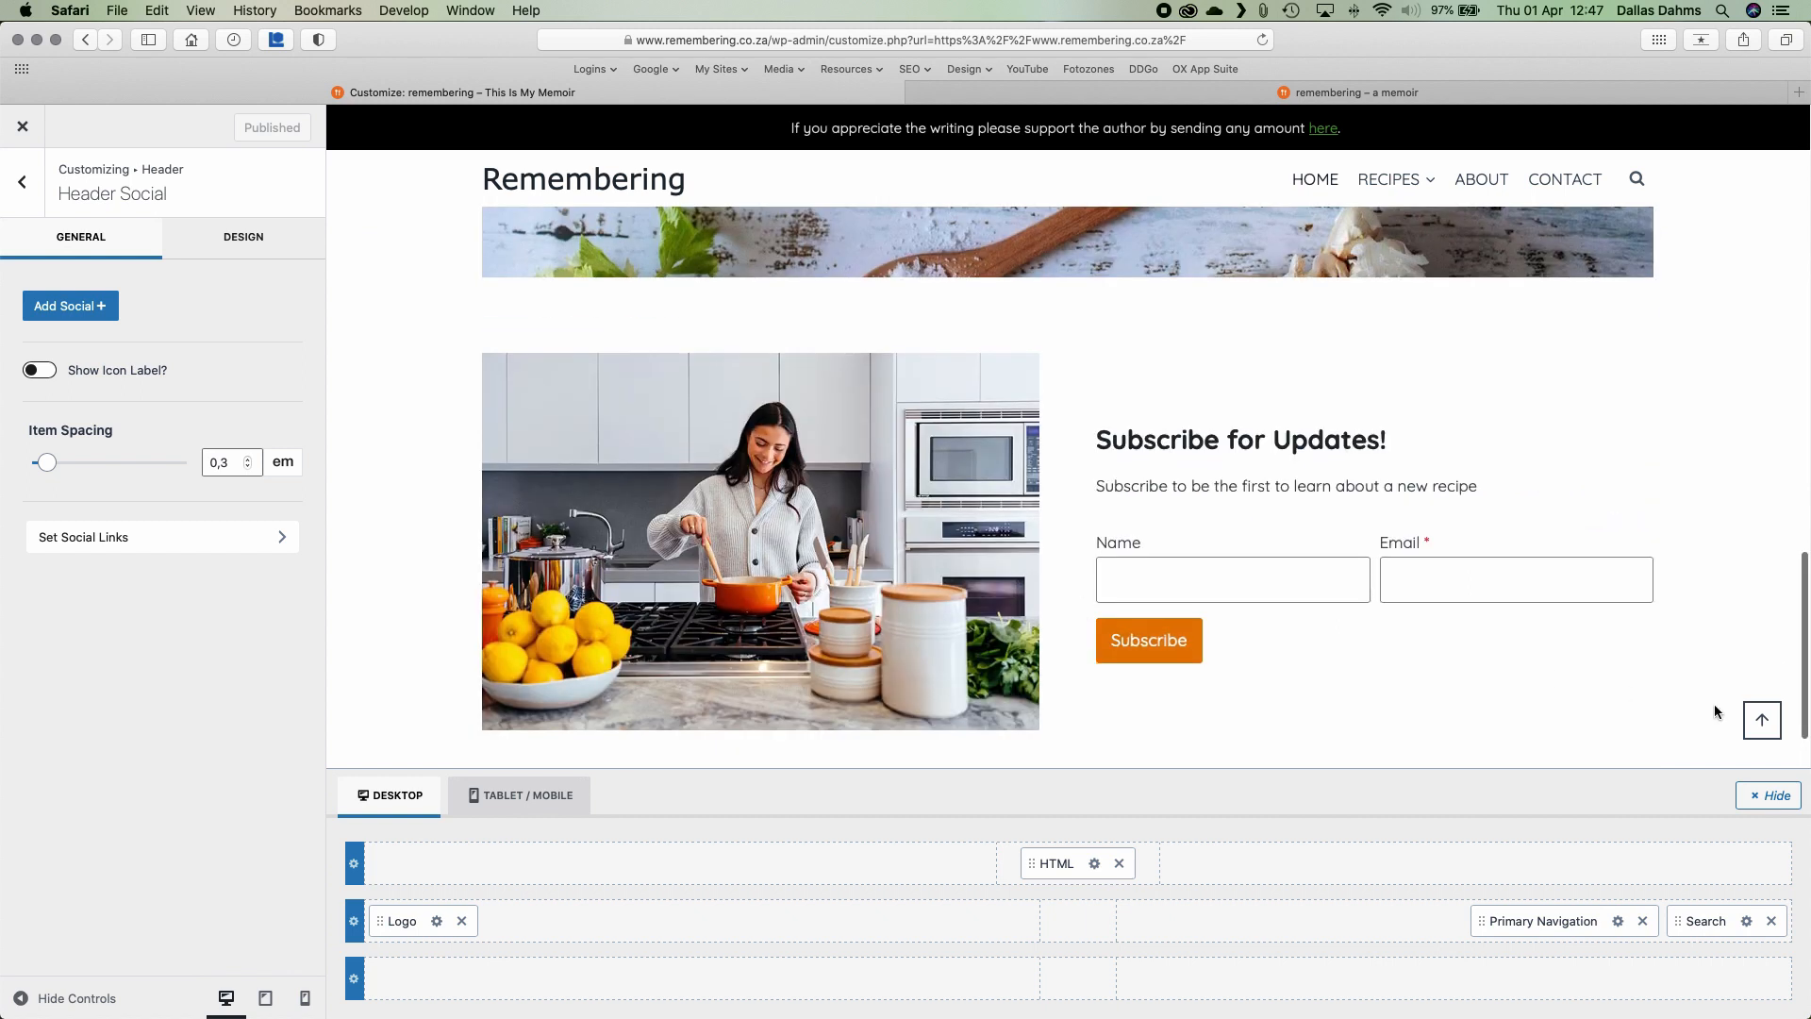
scroll(1714, 712, "down", 2)
left_click(1766, 794)
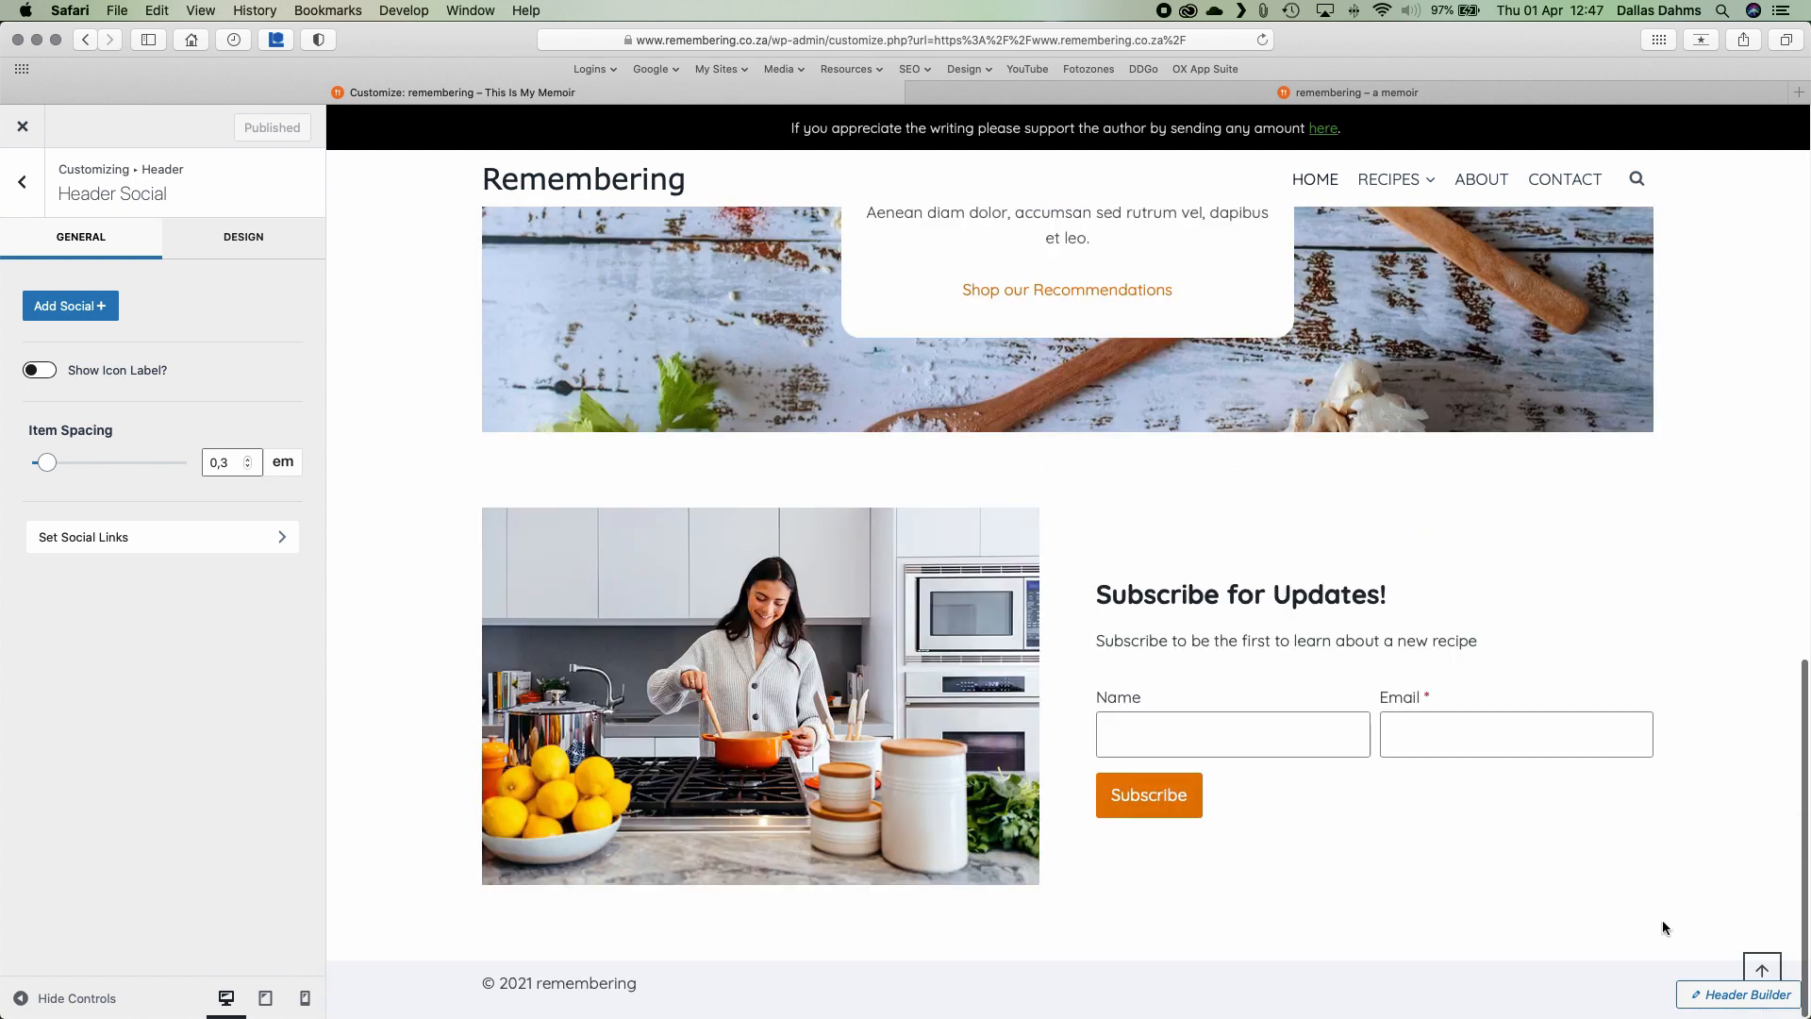
left_click(1759, 966, "shift")
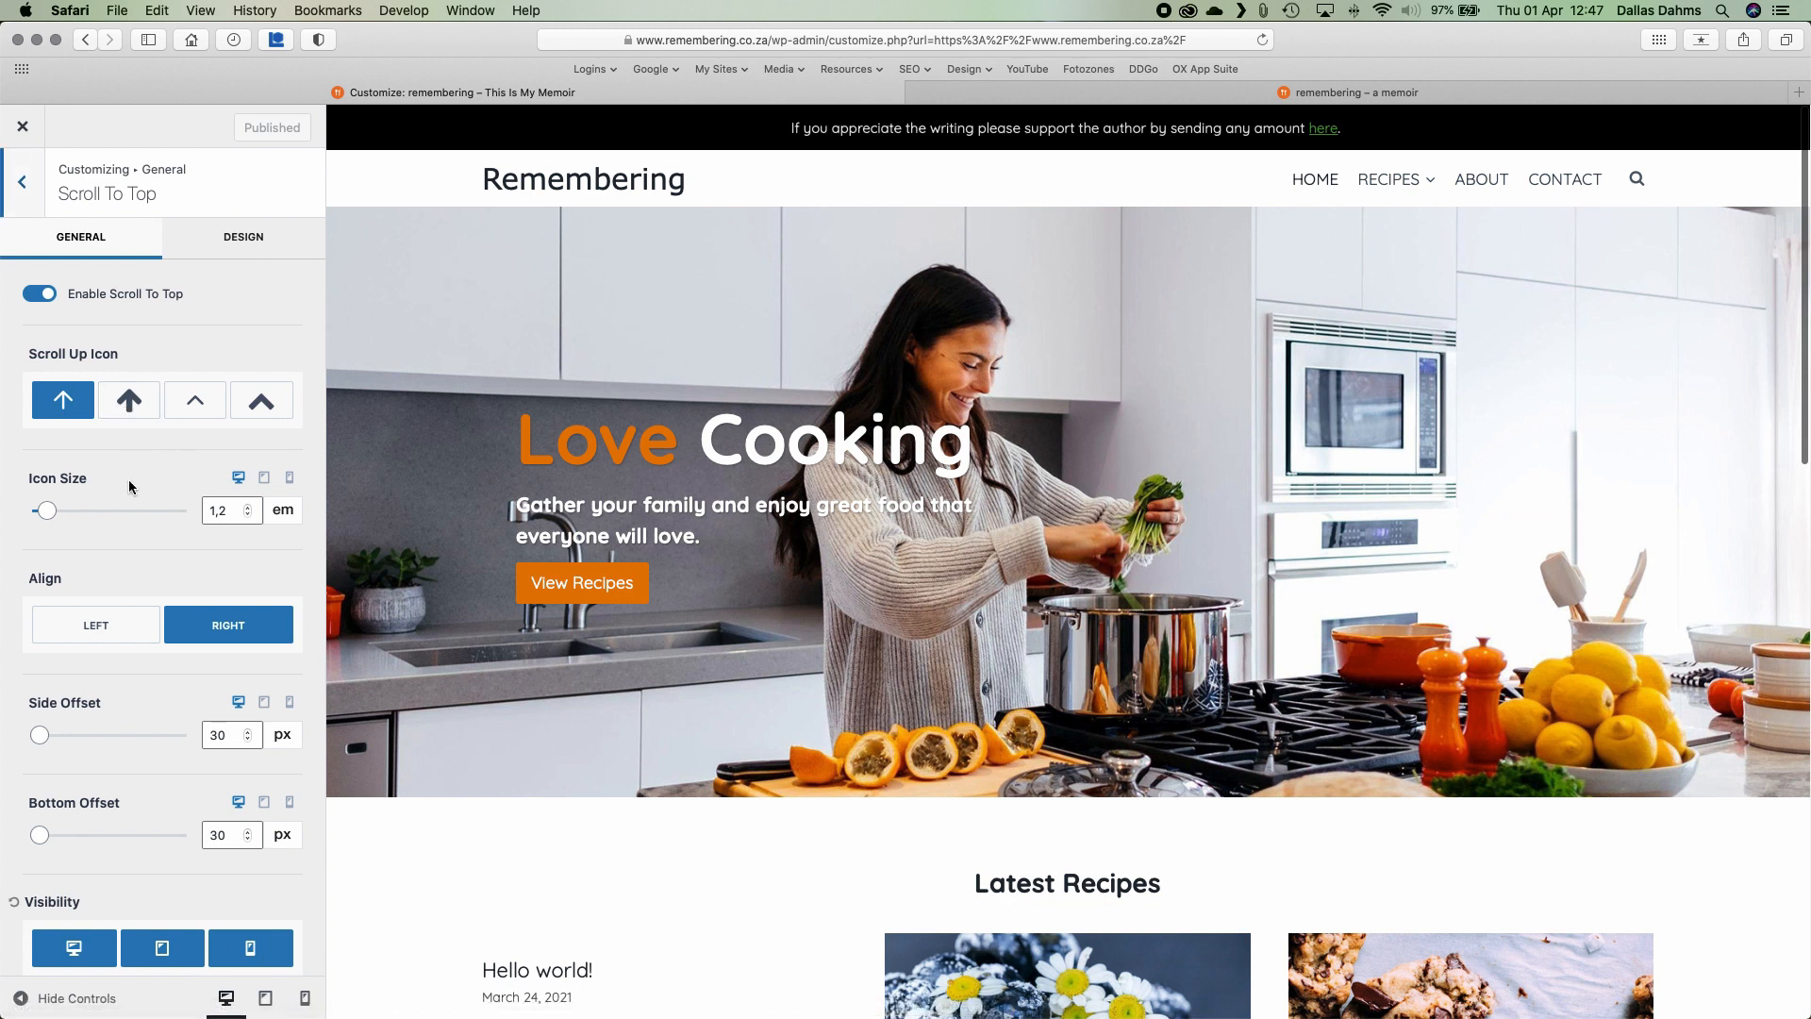
left_click(192, 406)
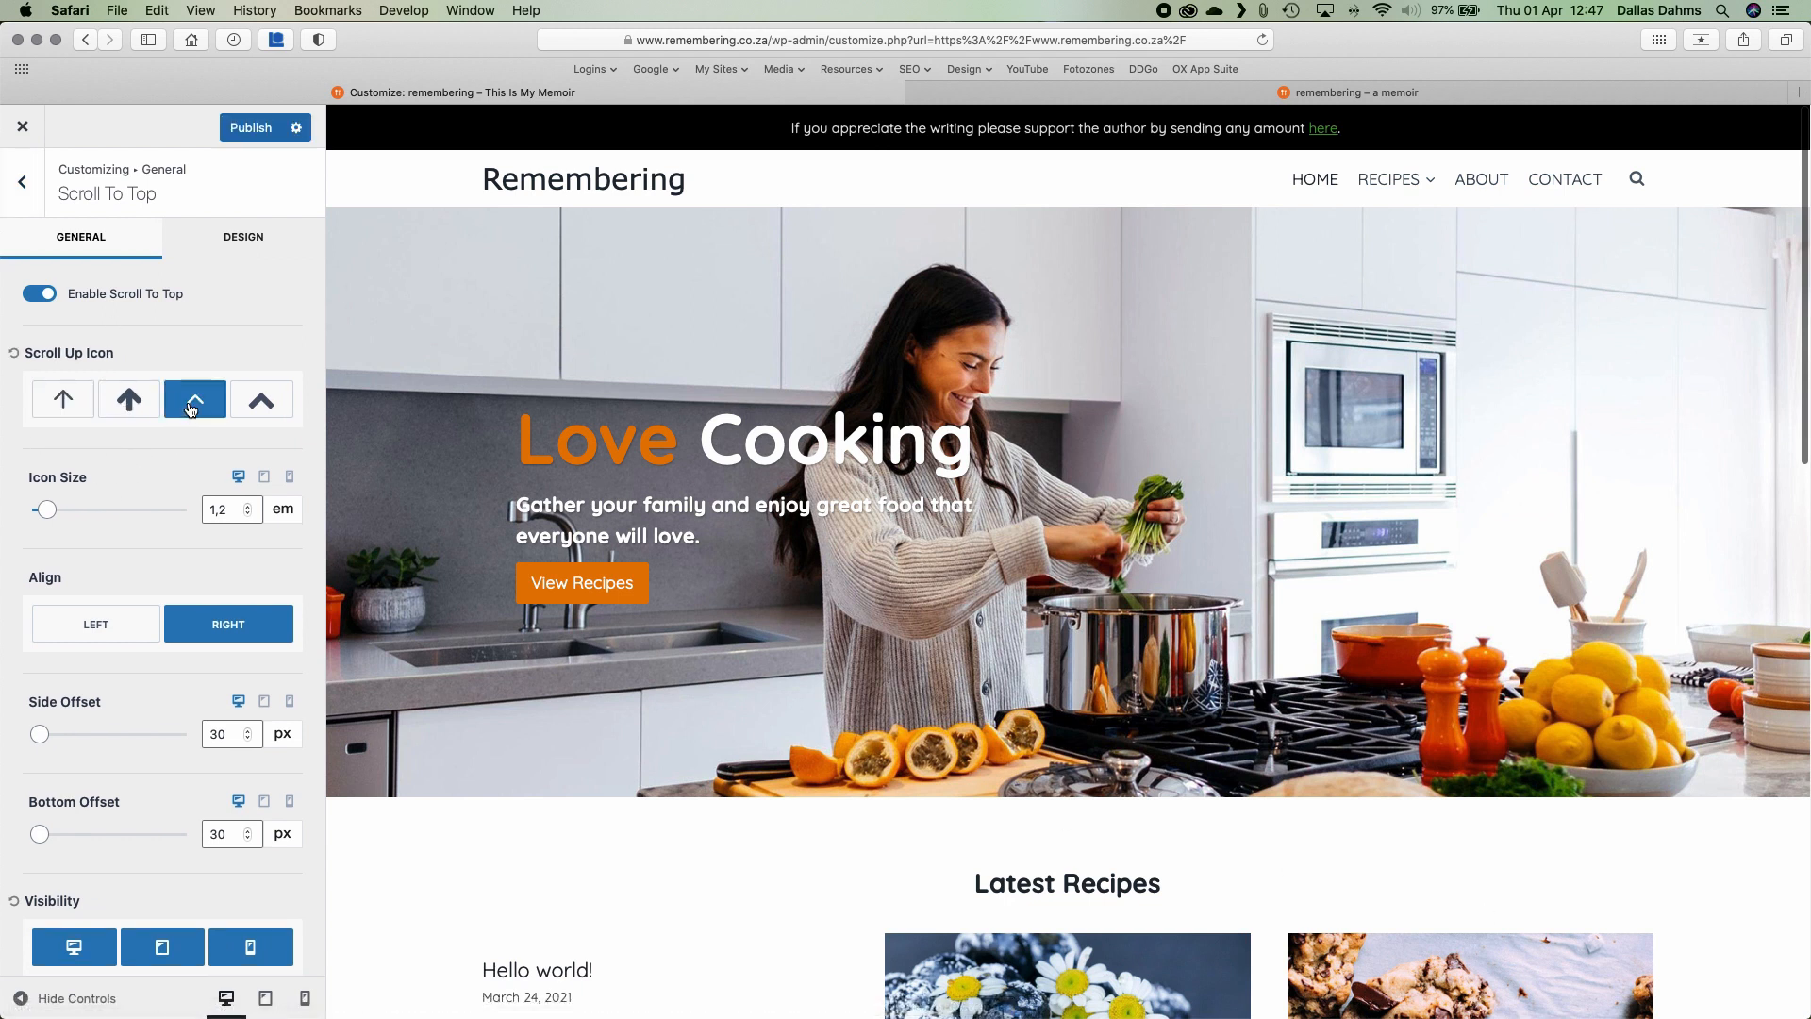
scroll(1087, 862, "down", 15)
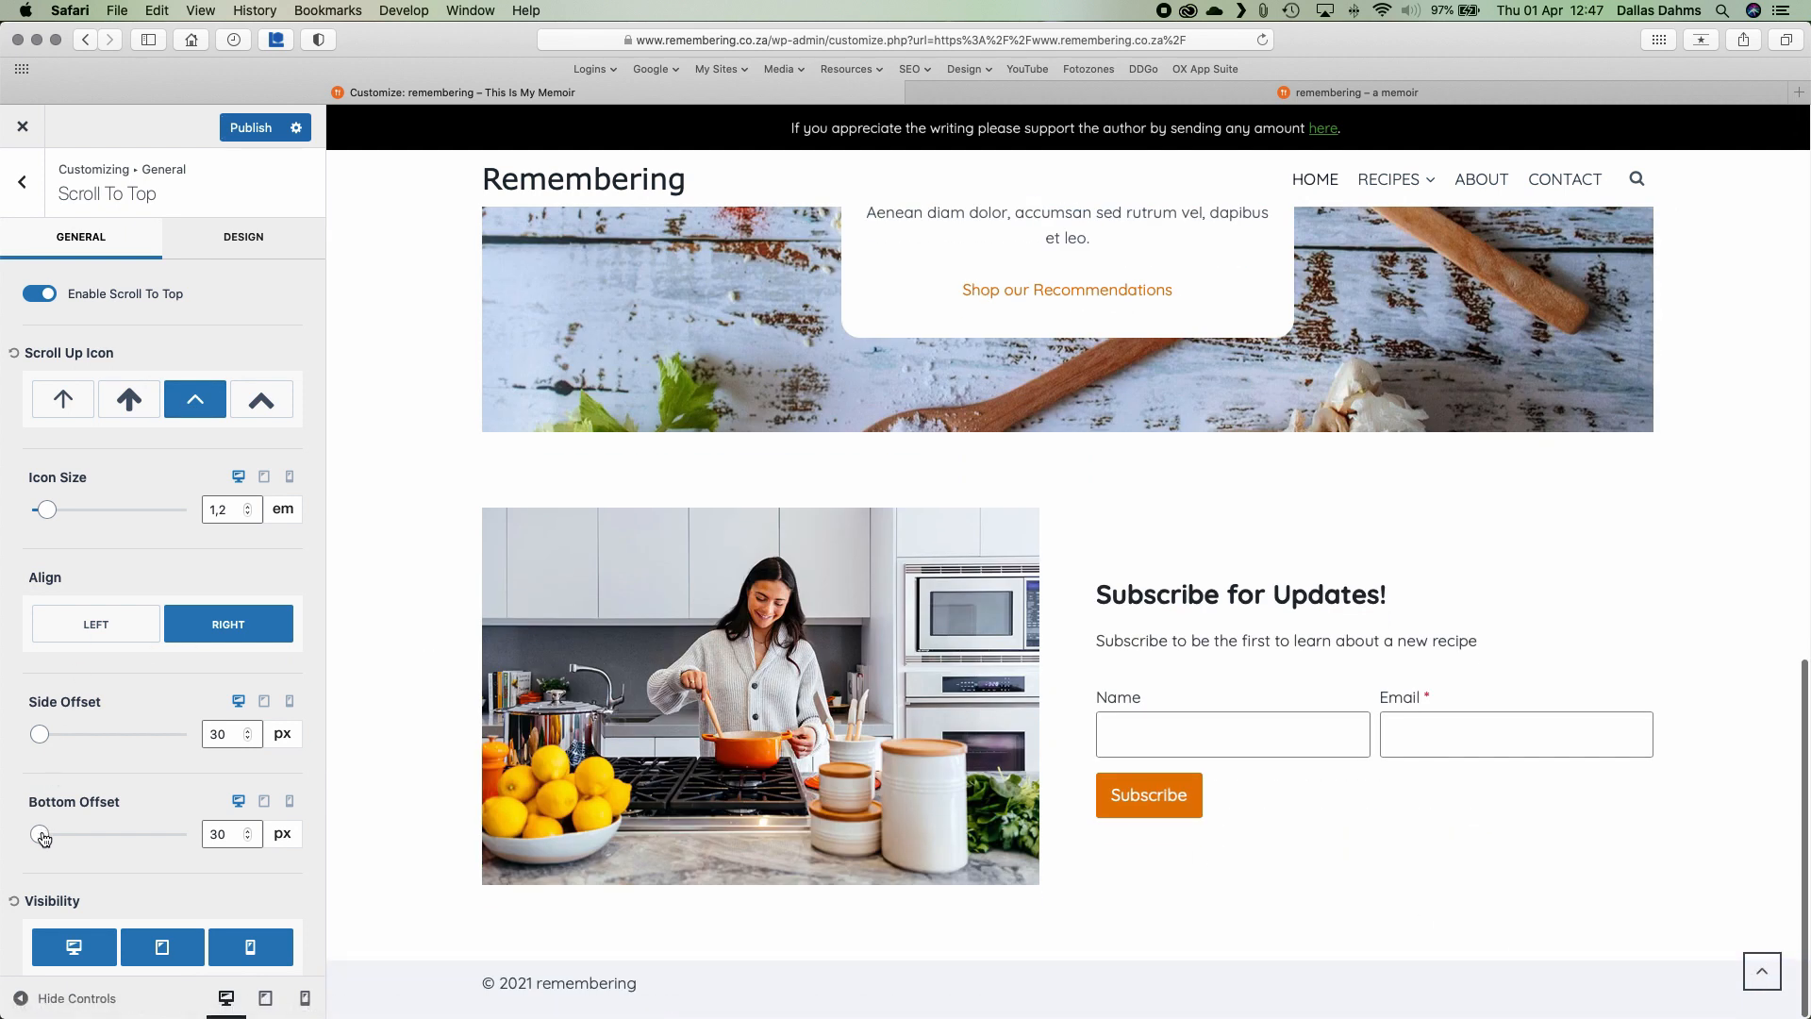
mouse_move(46, 838)
left_mouse_down()
mouse_move(73, 833)
mouse_move(55, 830)
left_mouse_up()
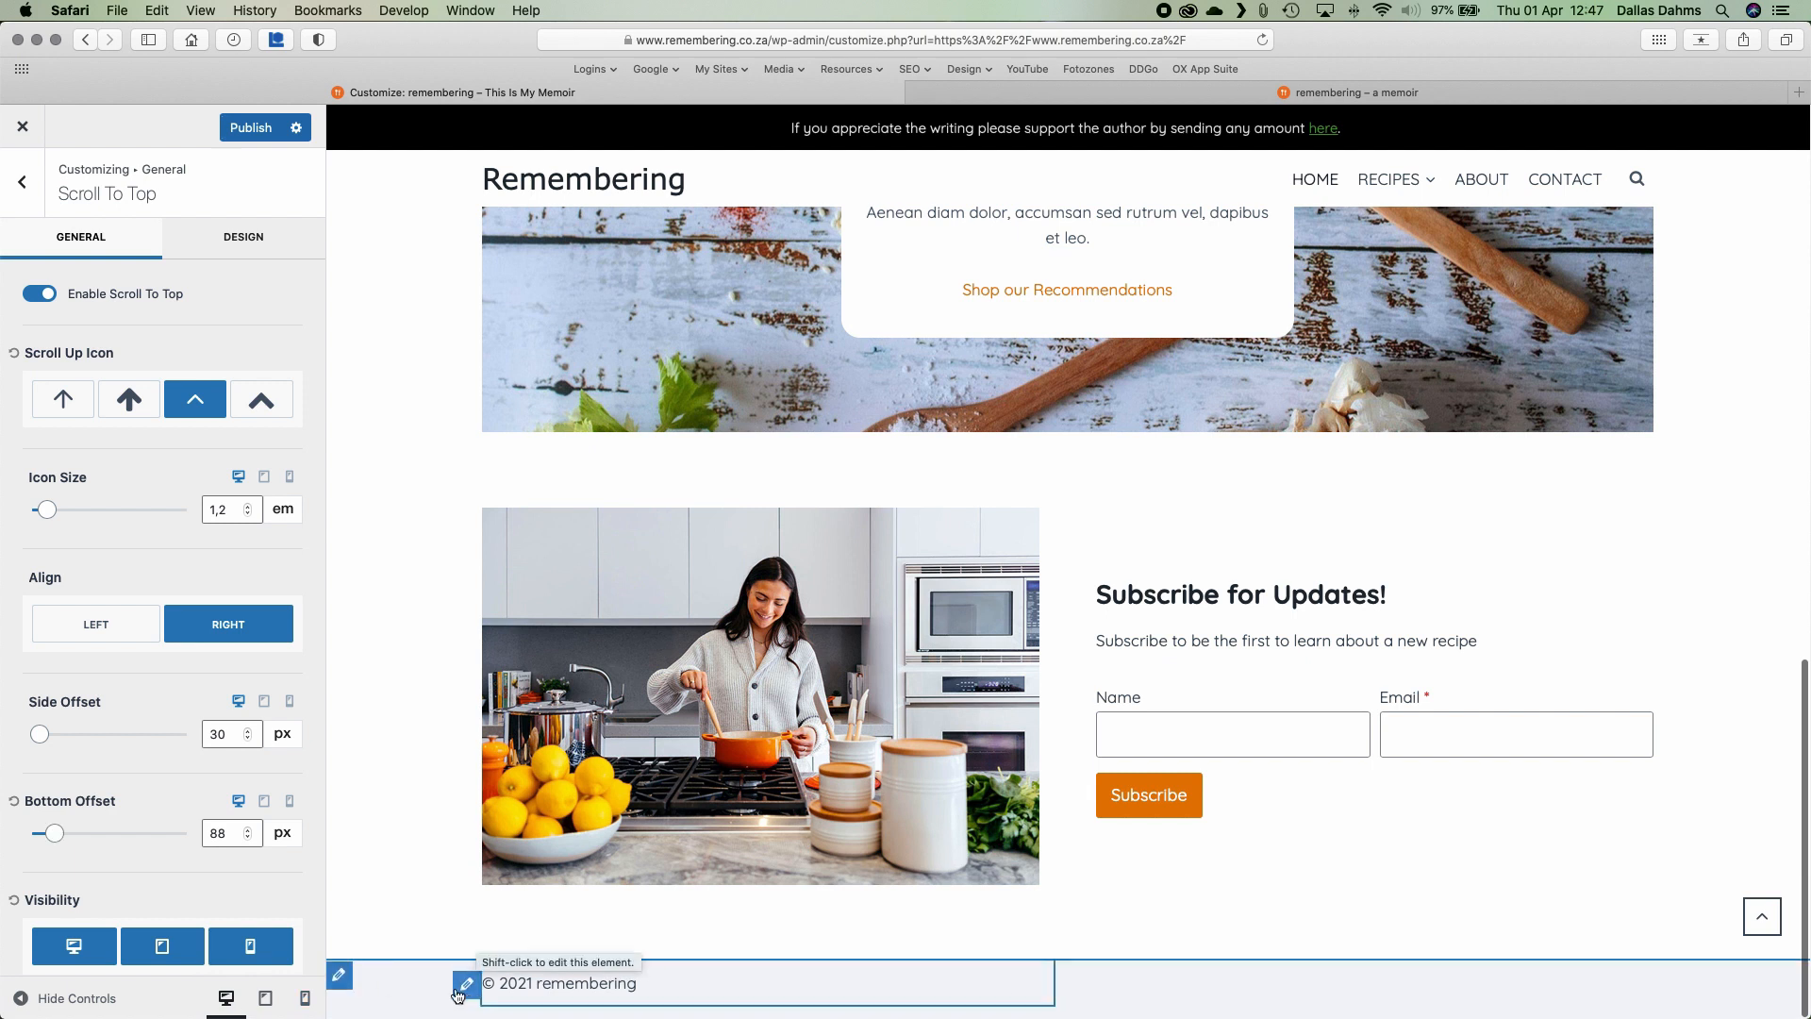
Place Widget 1 in the right column of the footer's bottom row and add a Custom HTML widget to it
left_click(340, 976)
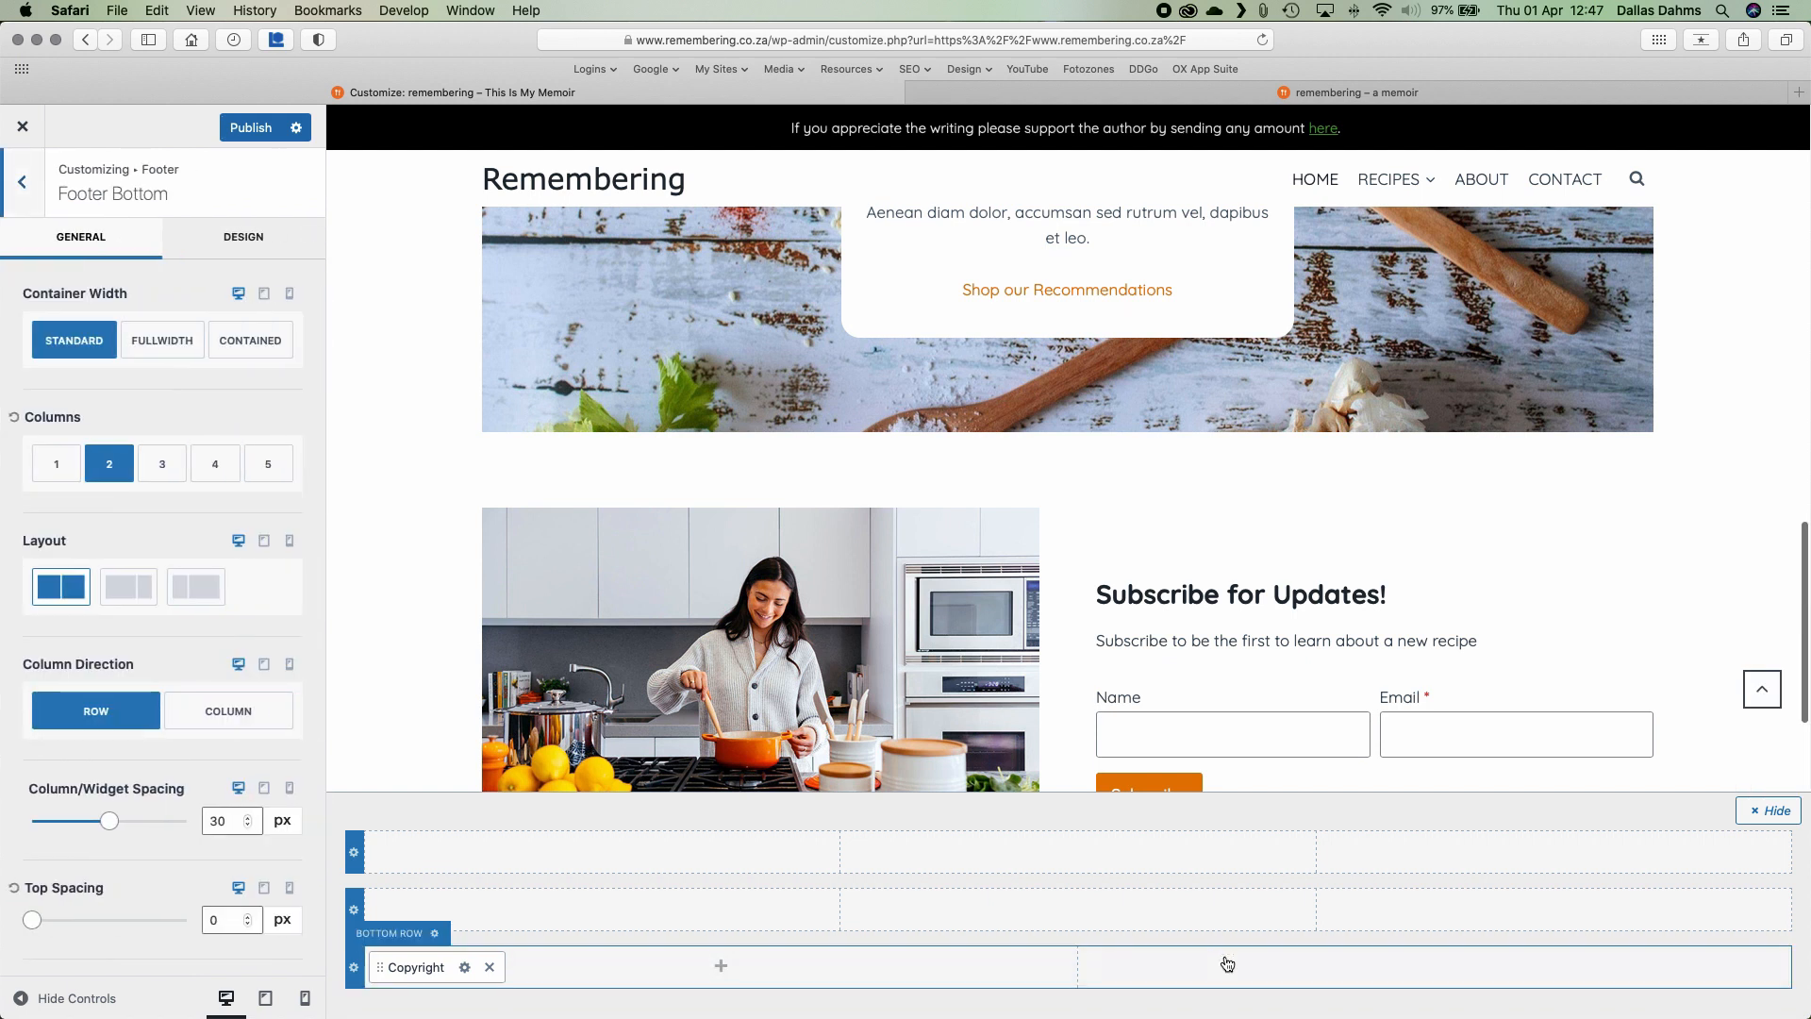
left_click(1436, 968)
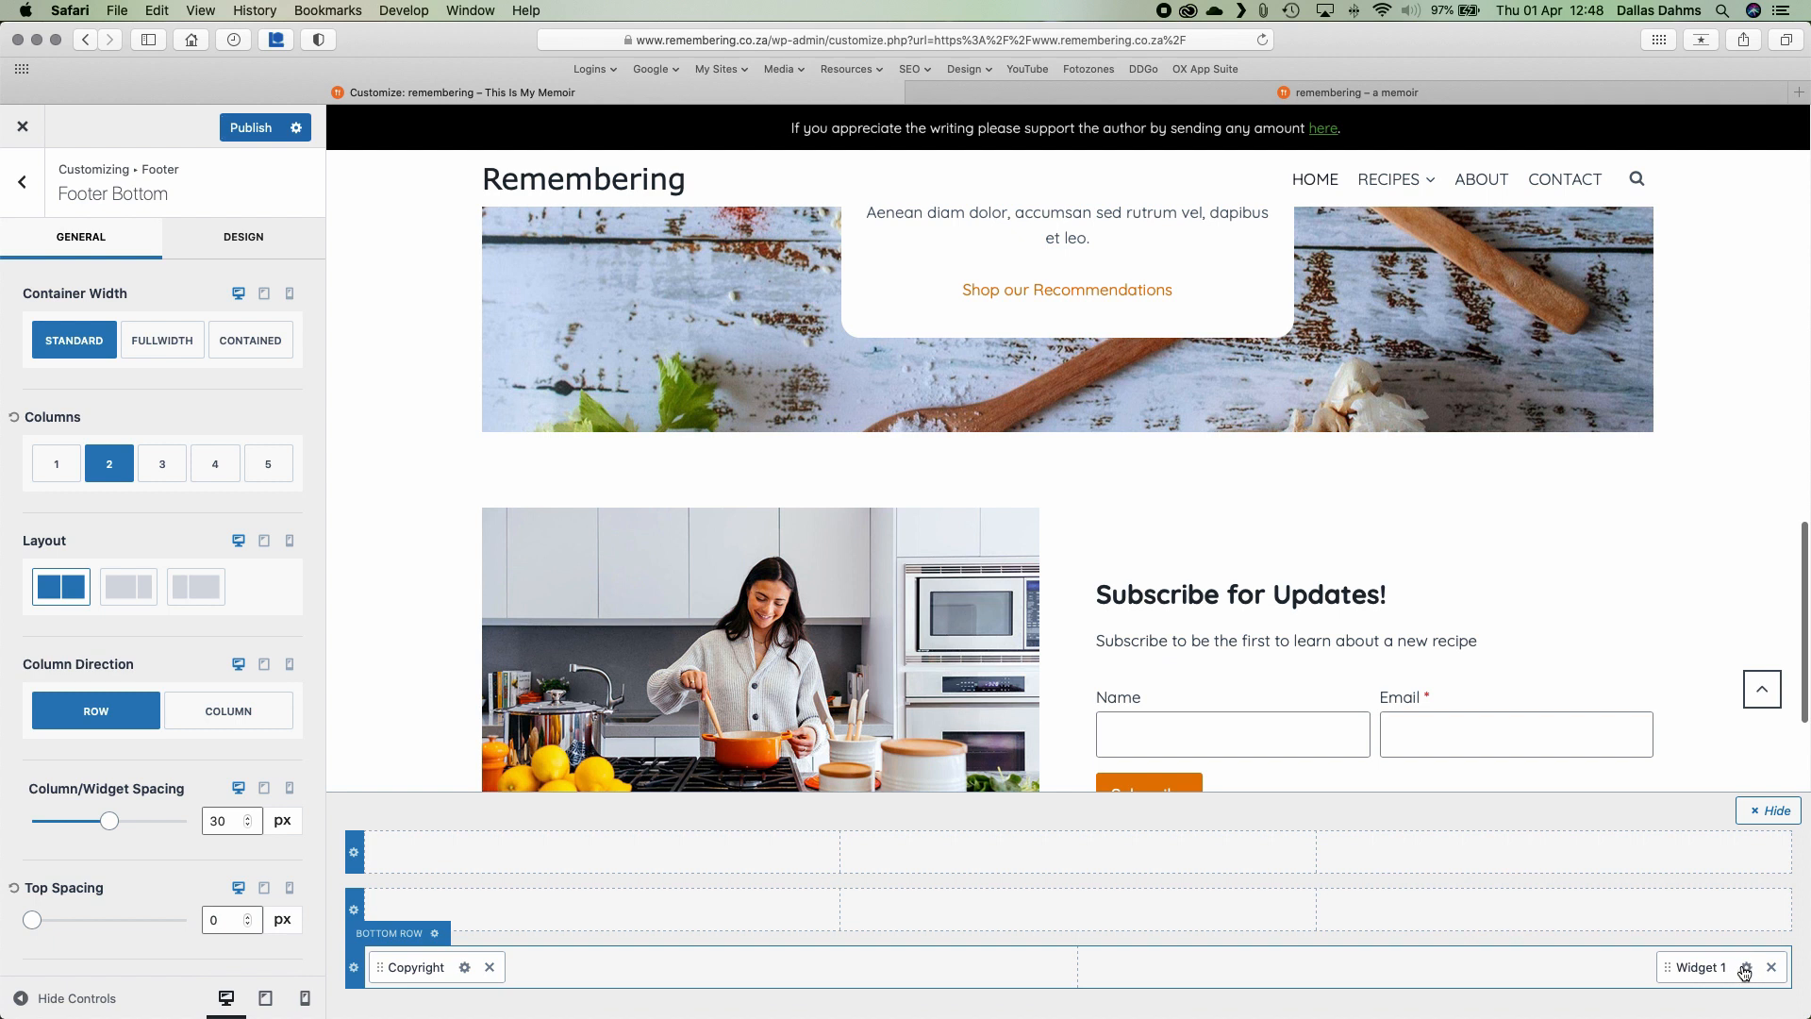
left_click(1743, 969)
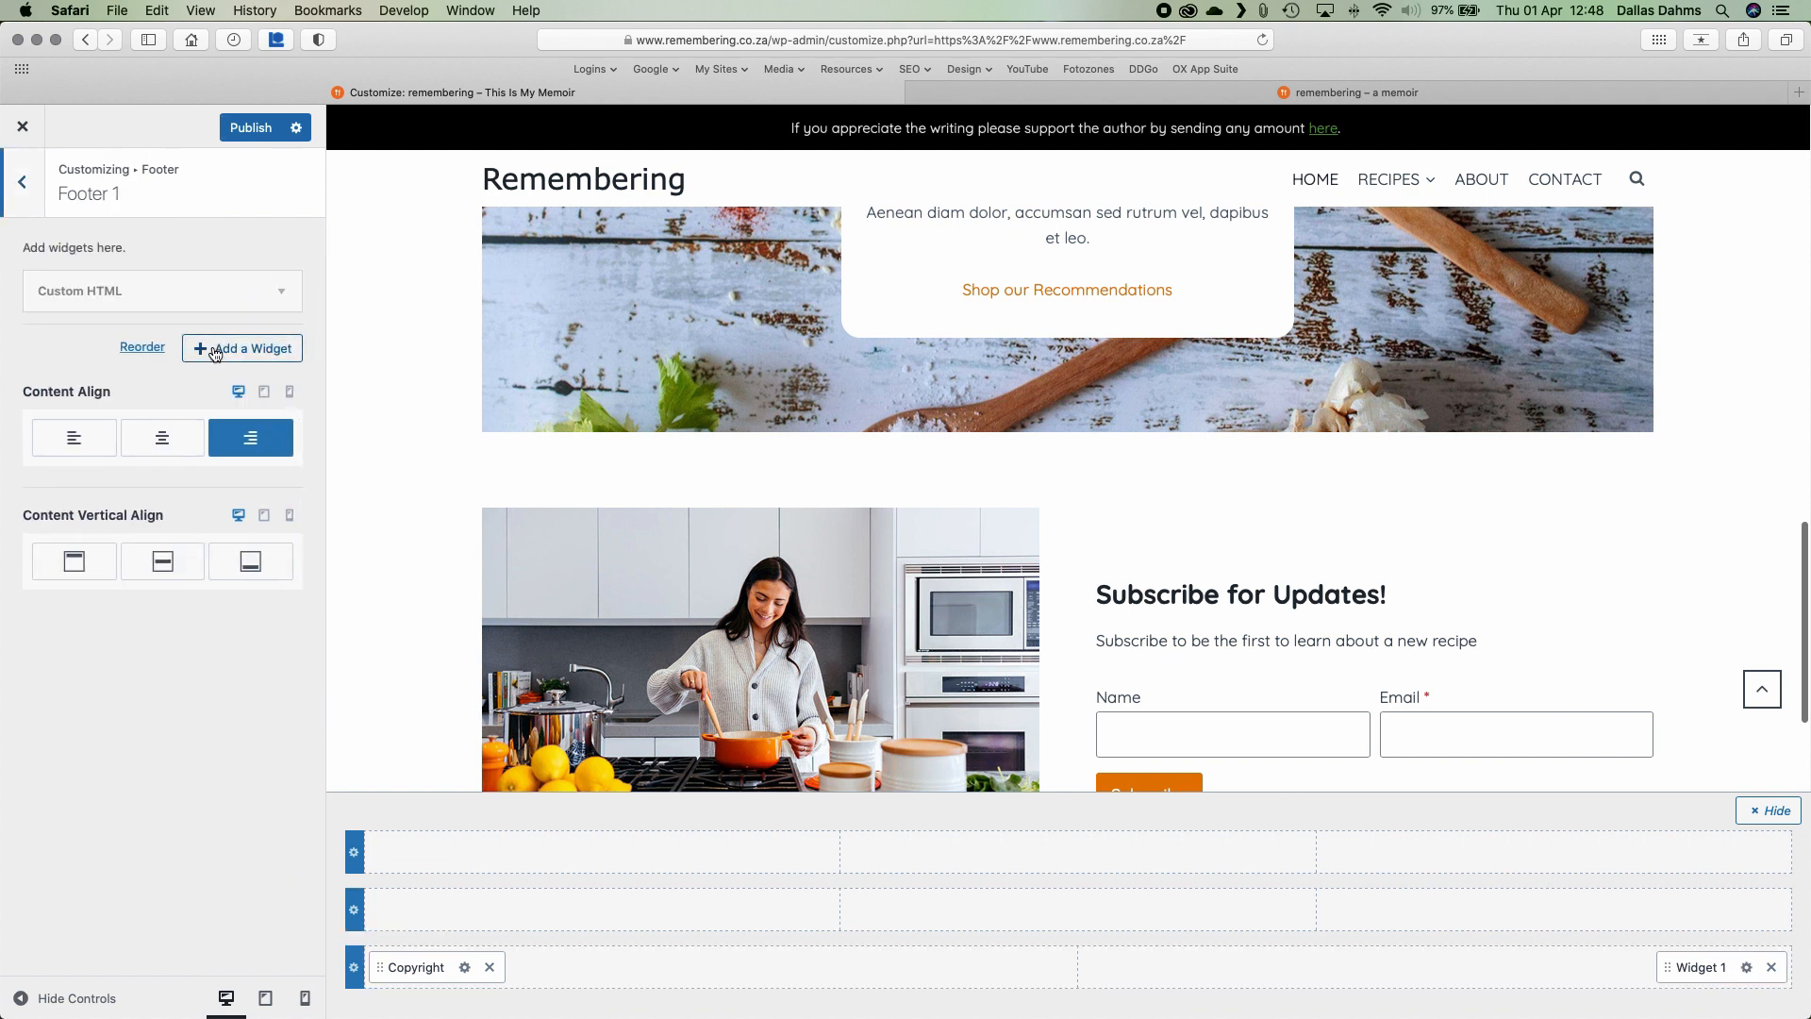
left_click(215, 351)
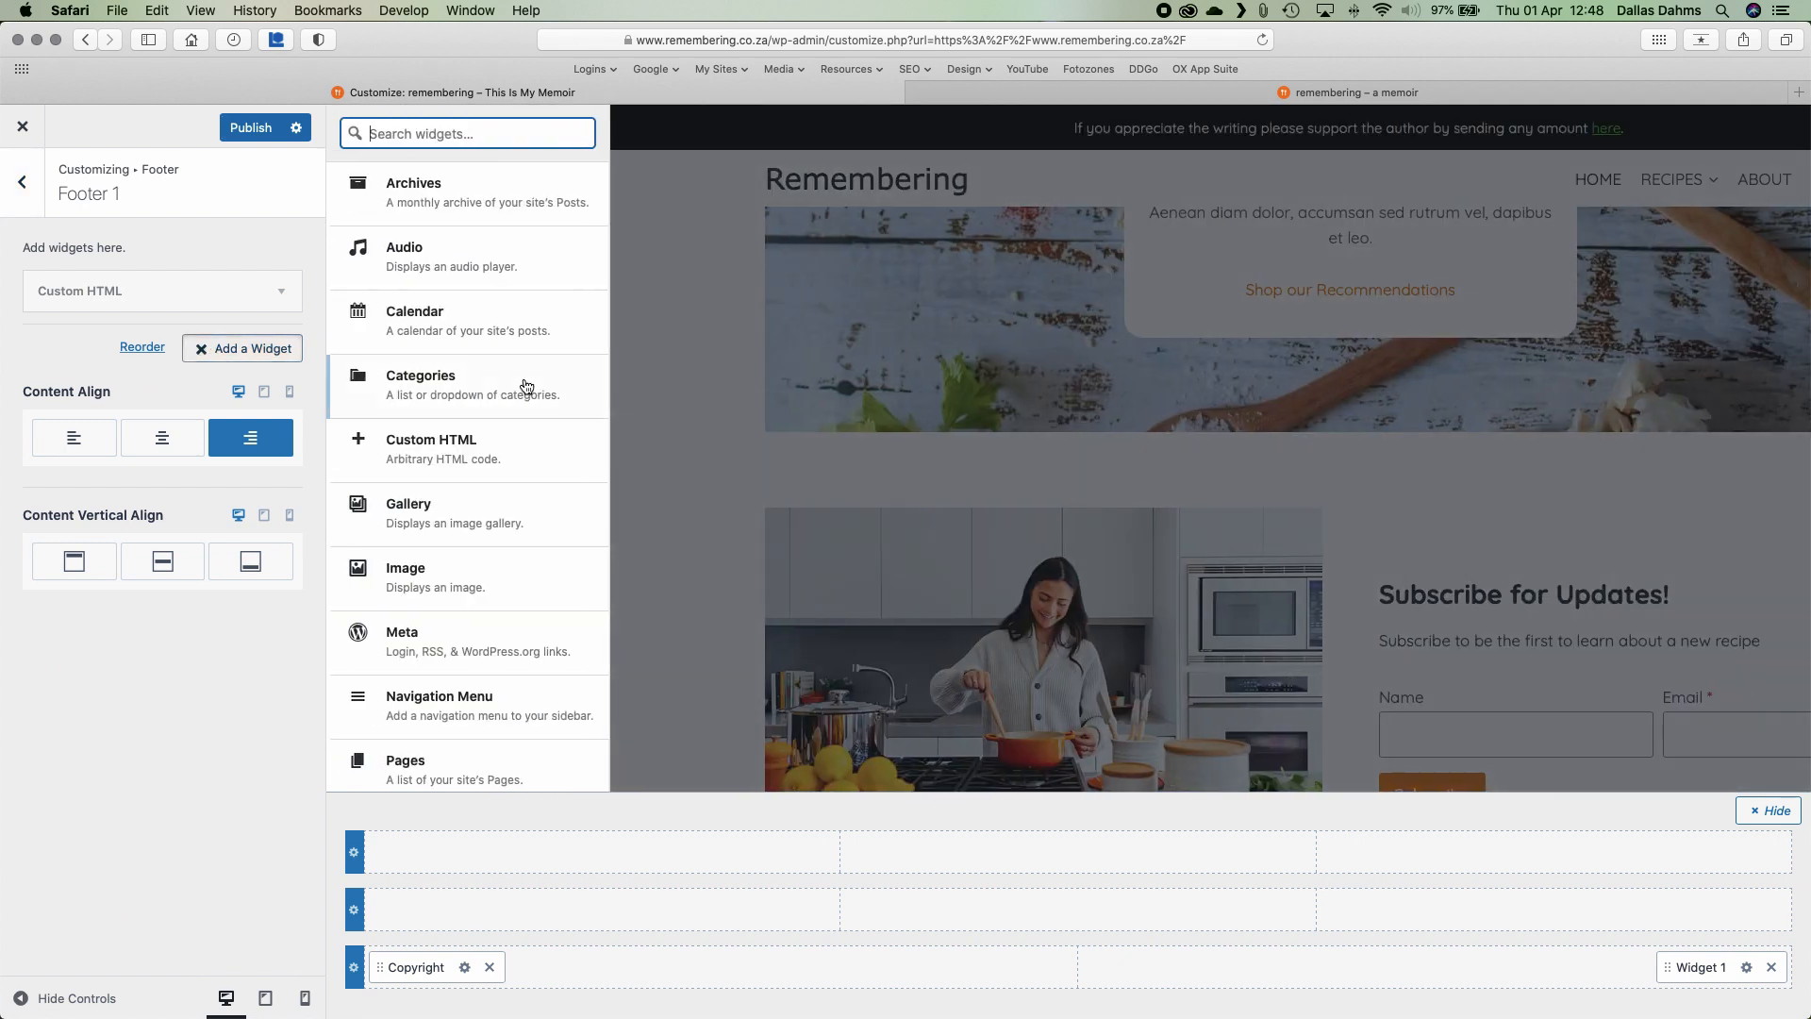
left_click(434, 453)
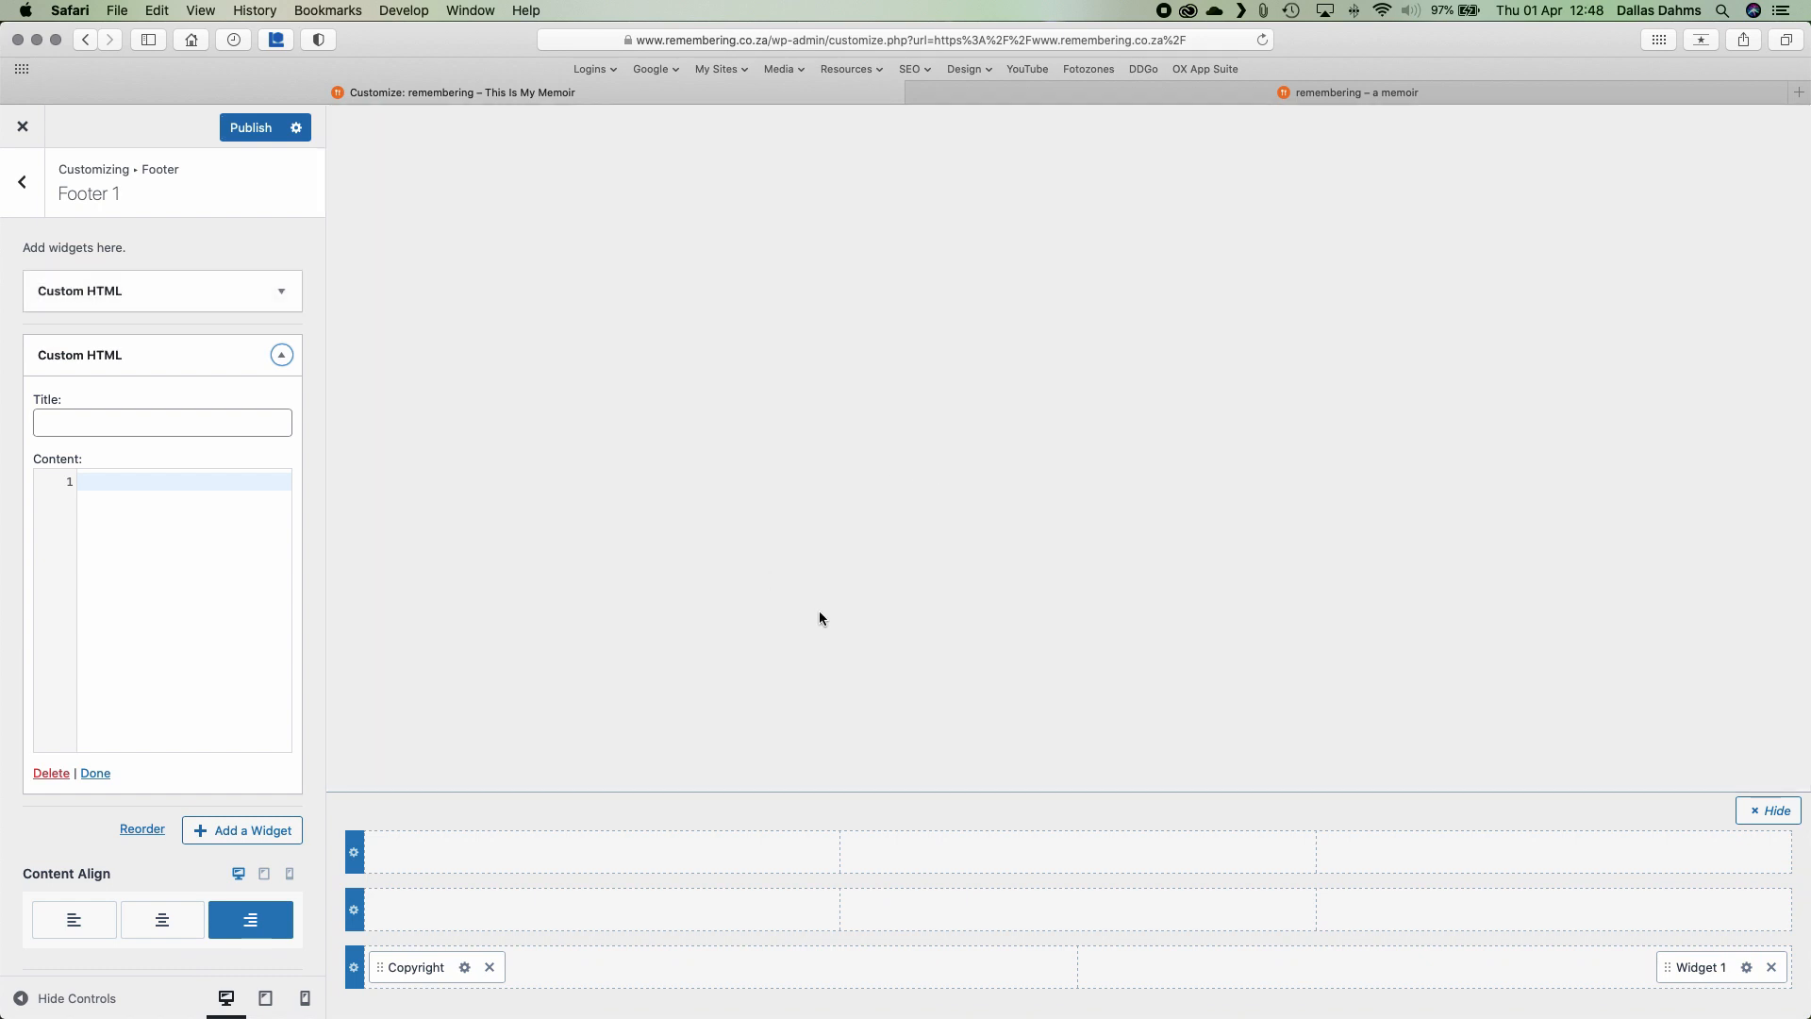
Copy the footer sentence "Show your support of the author by sending any amount here." from the finished site into the new Custom HTML widget's content
left_click(119, 484)
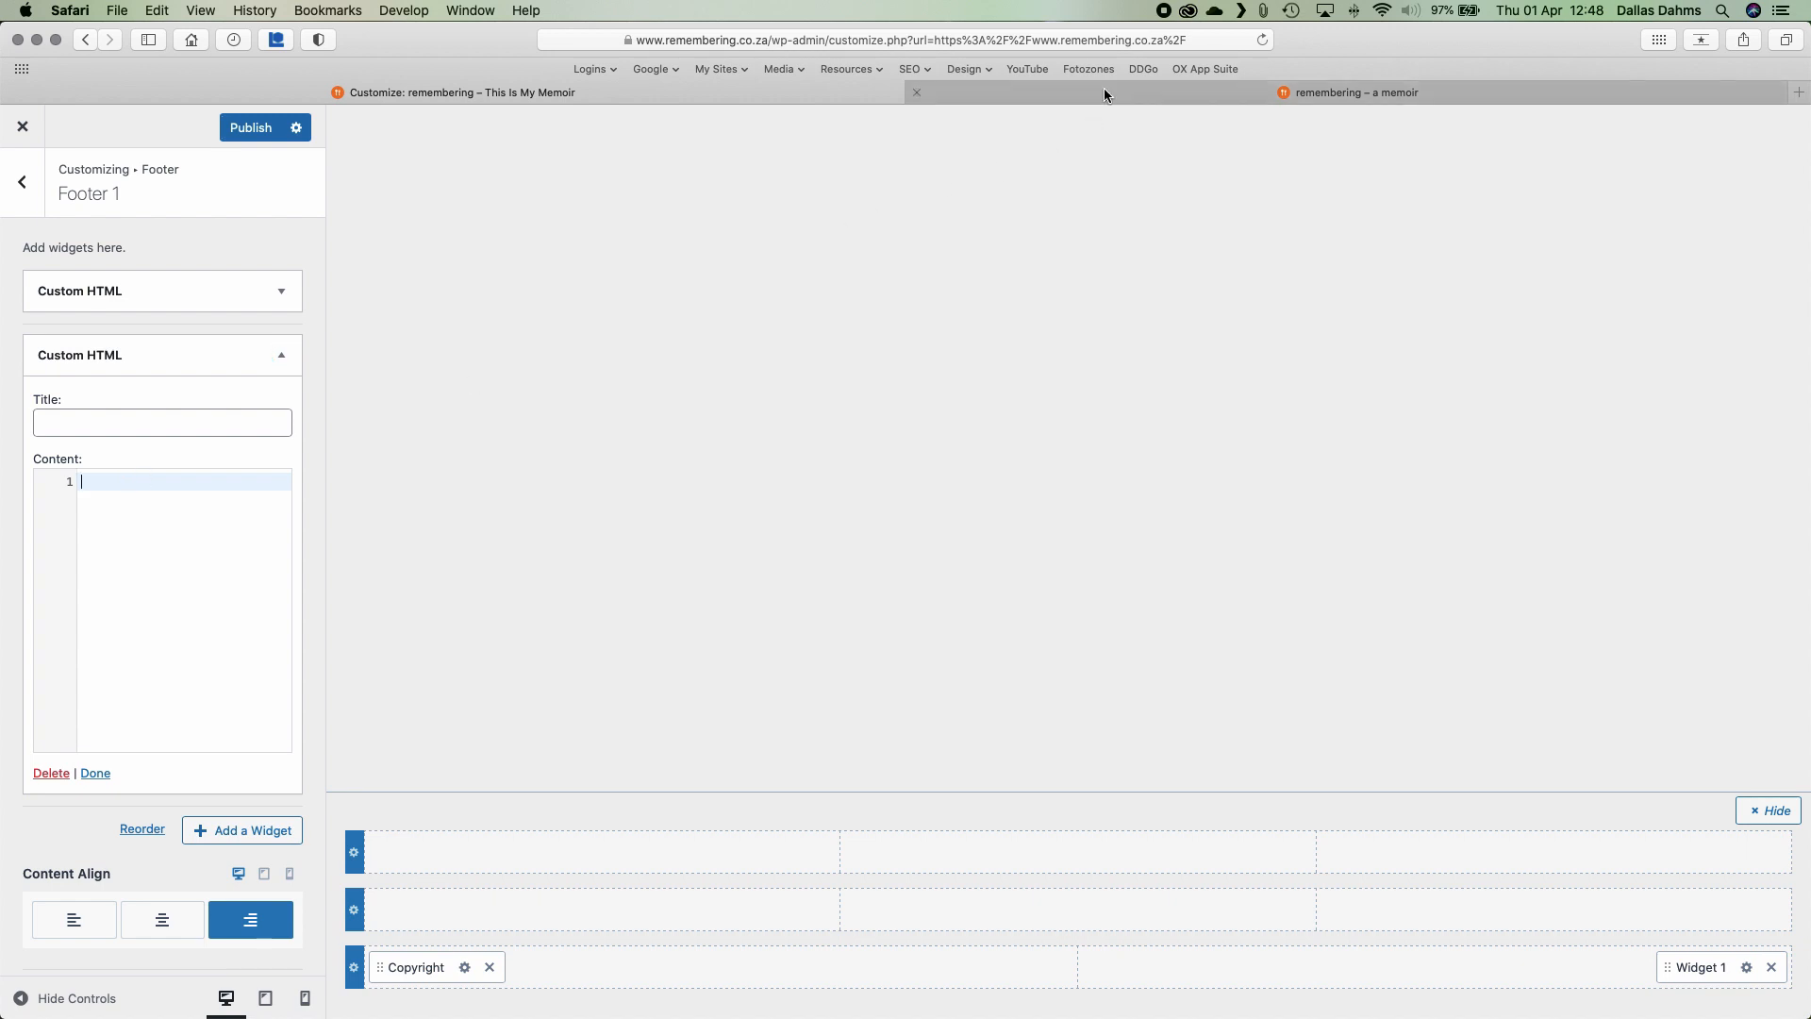
left_click(1104, 87)
scroll(1287, 613, "down", 15)
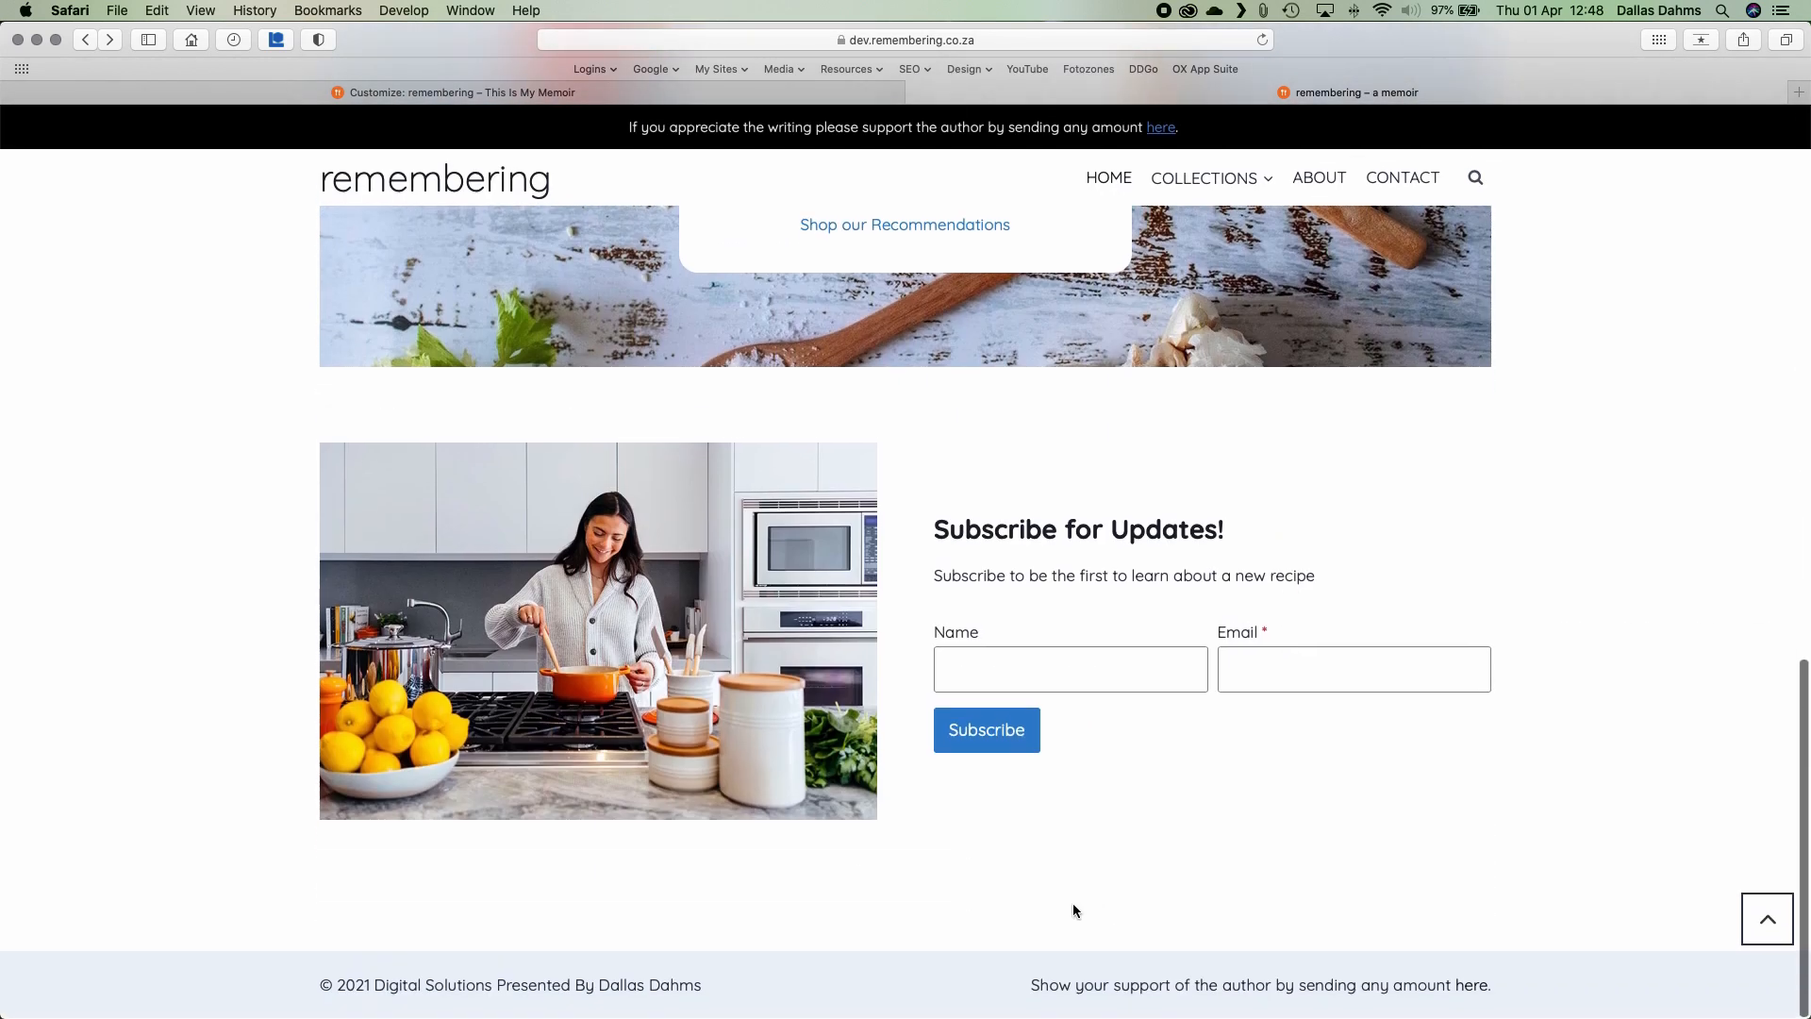
left_click_drag(1034, 984, 1495, 990)
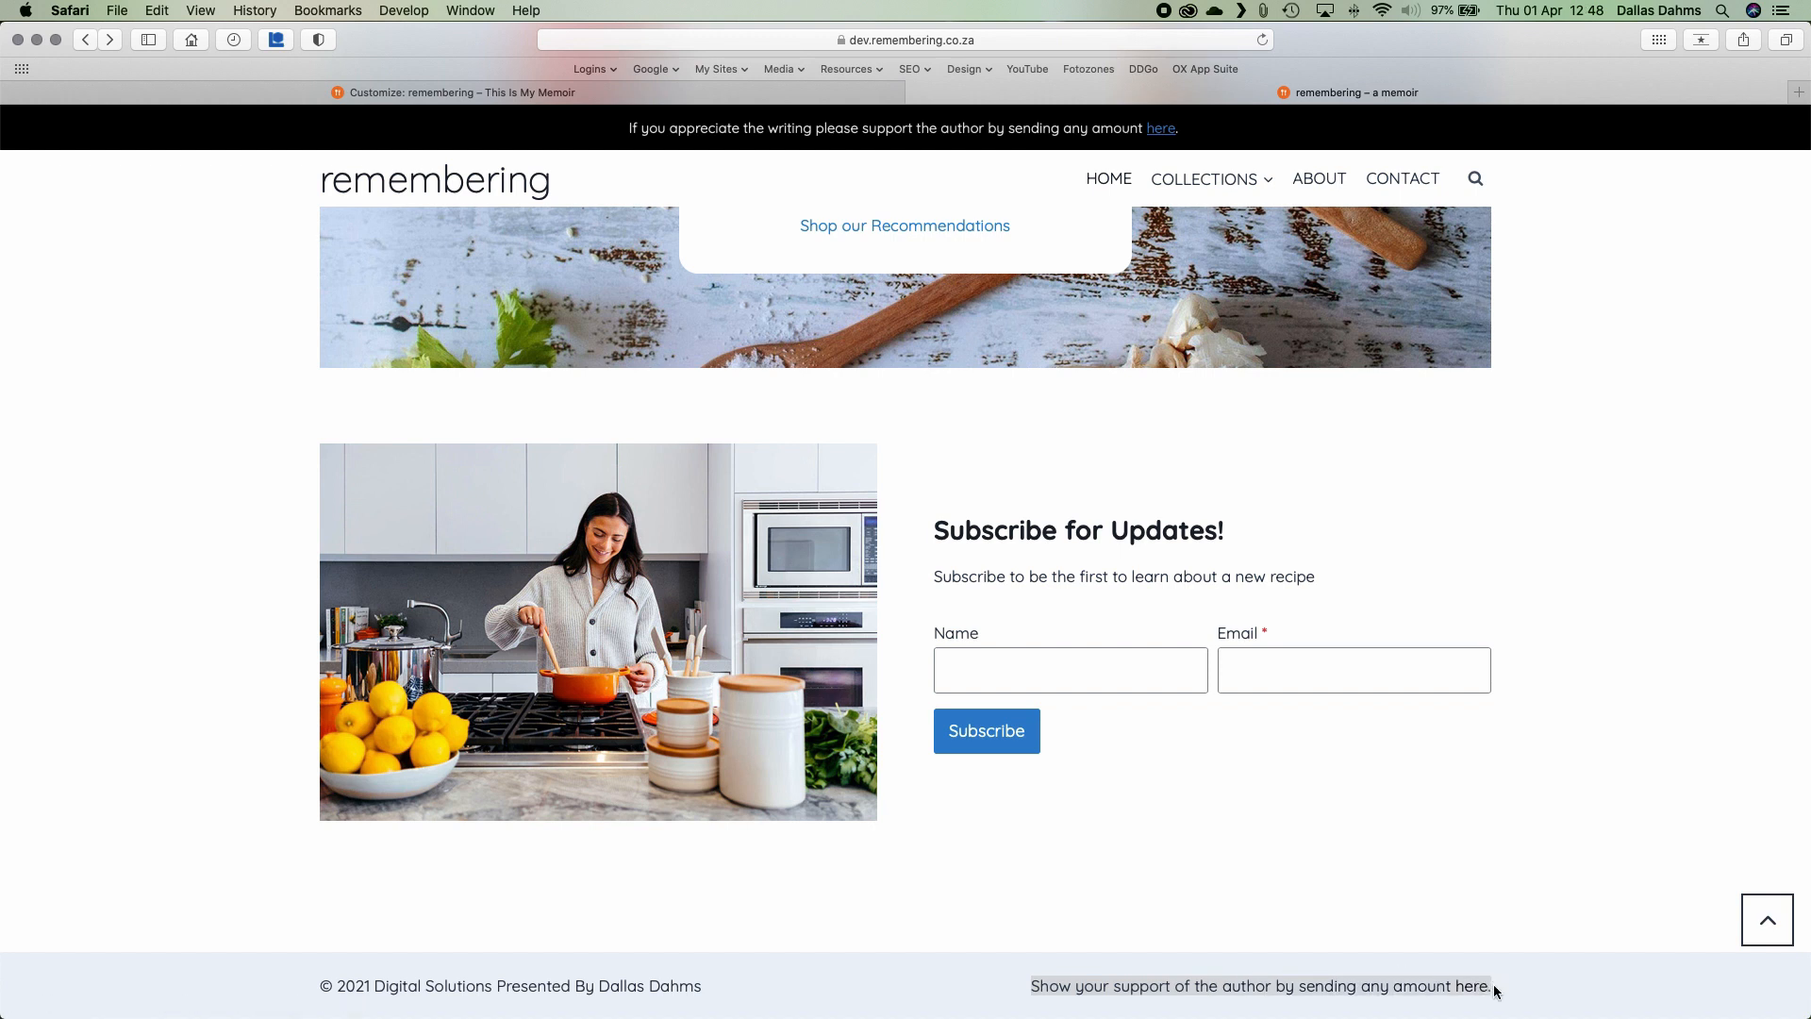
right_click(1352, 991)
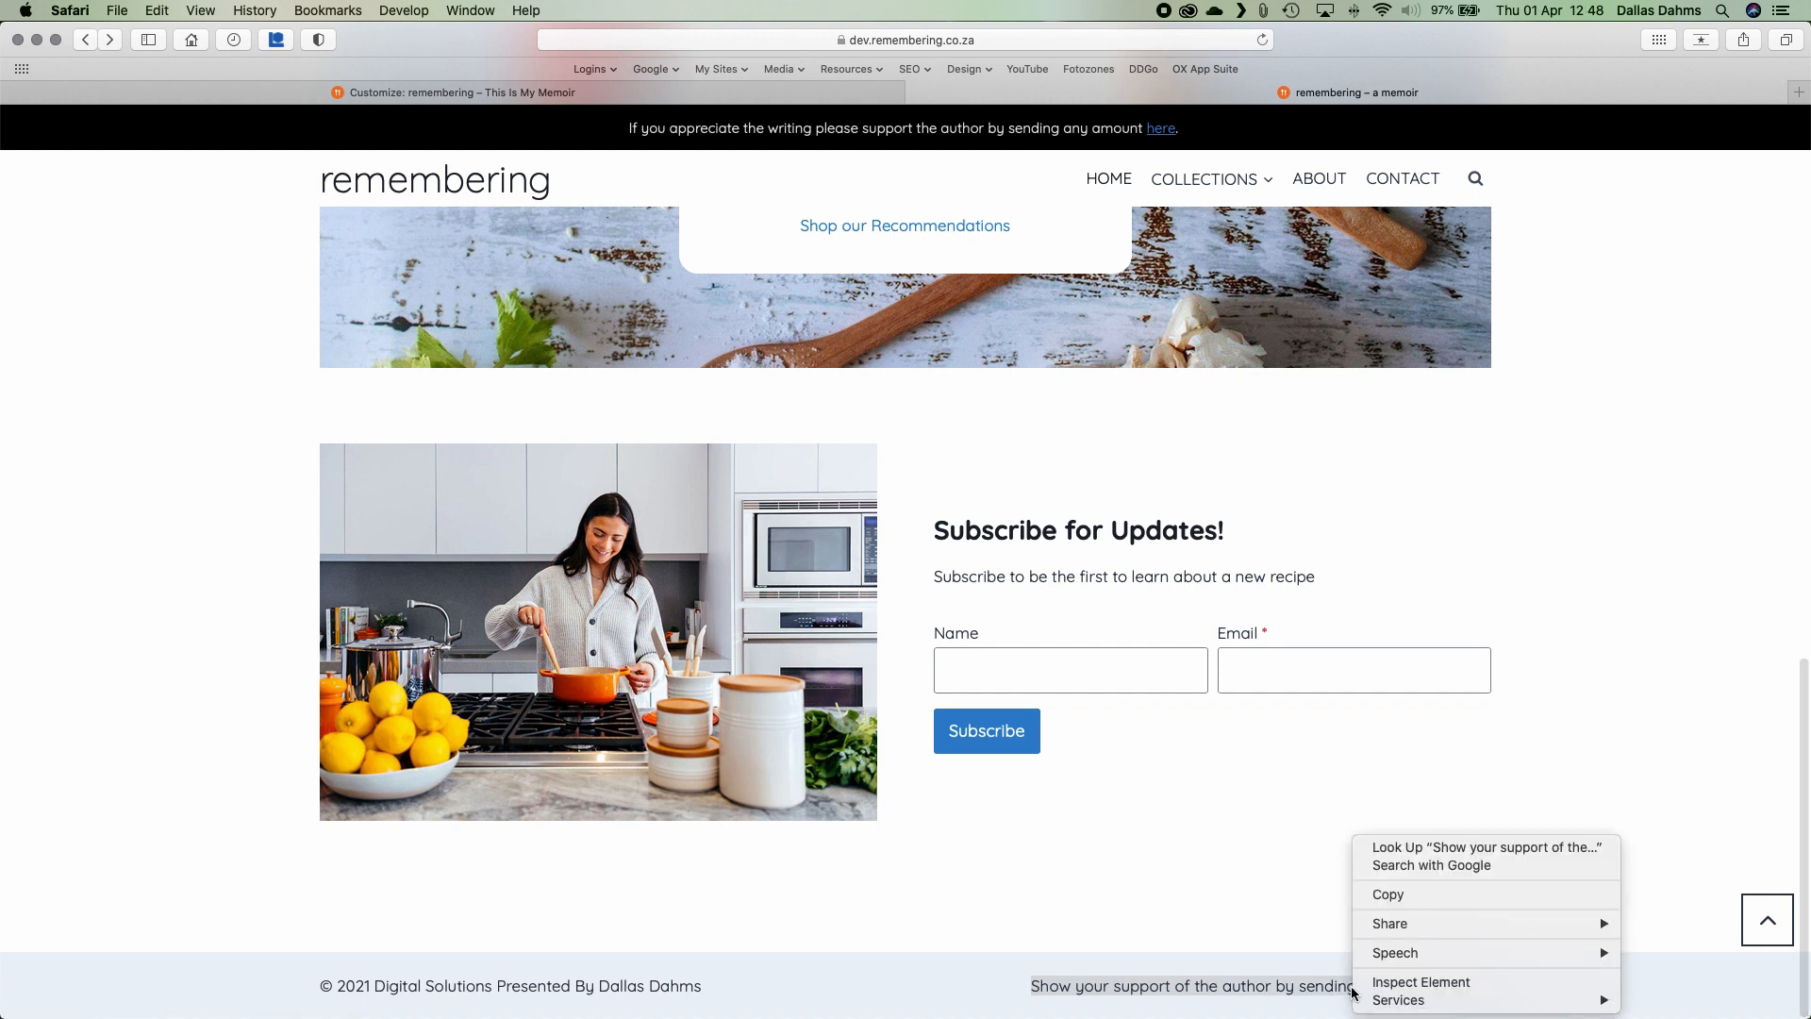
left_click(1390, 891)
left_click(379, 93)
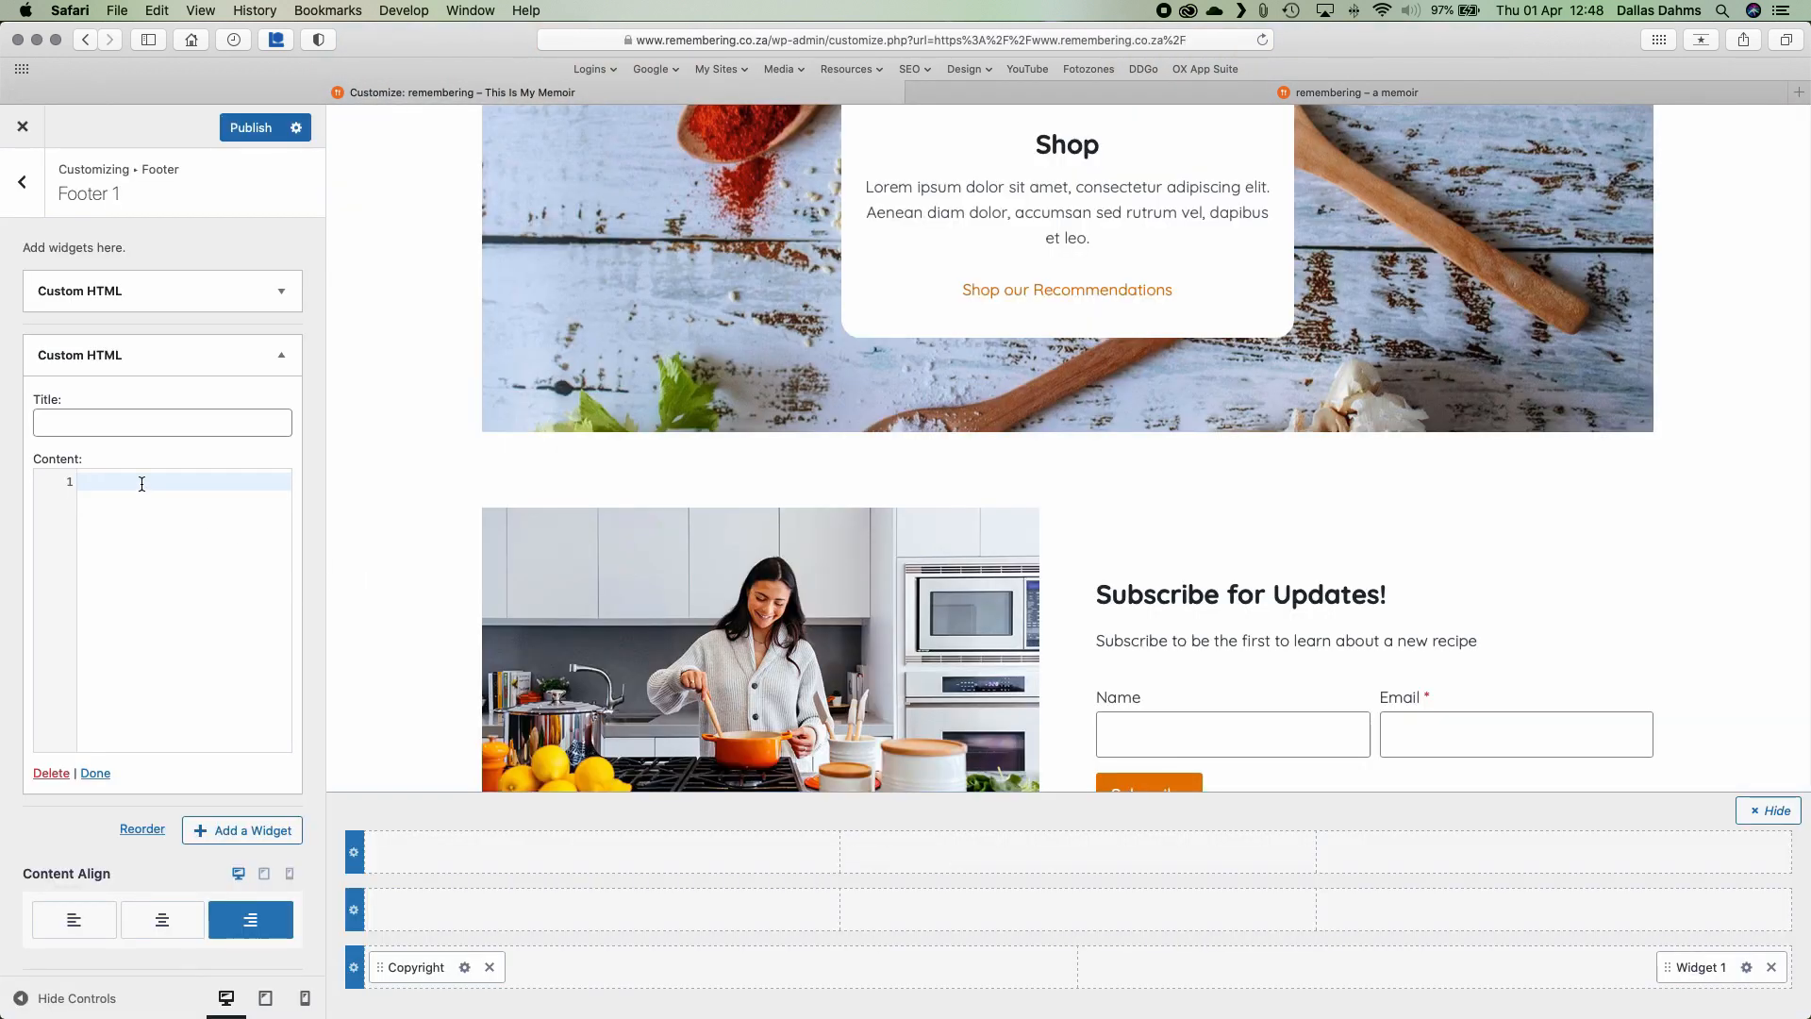
right_click(141, 483)
left_click(173, 525)
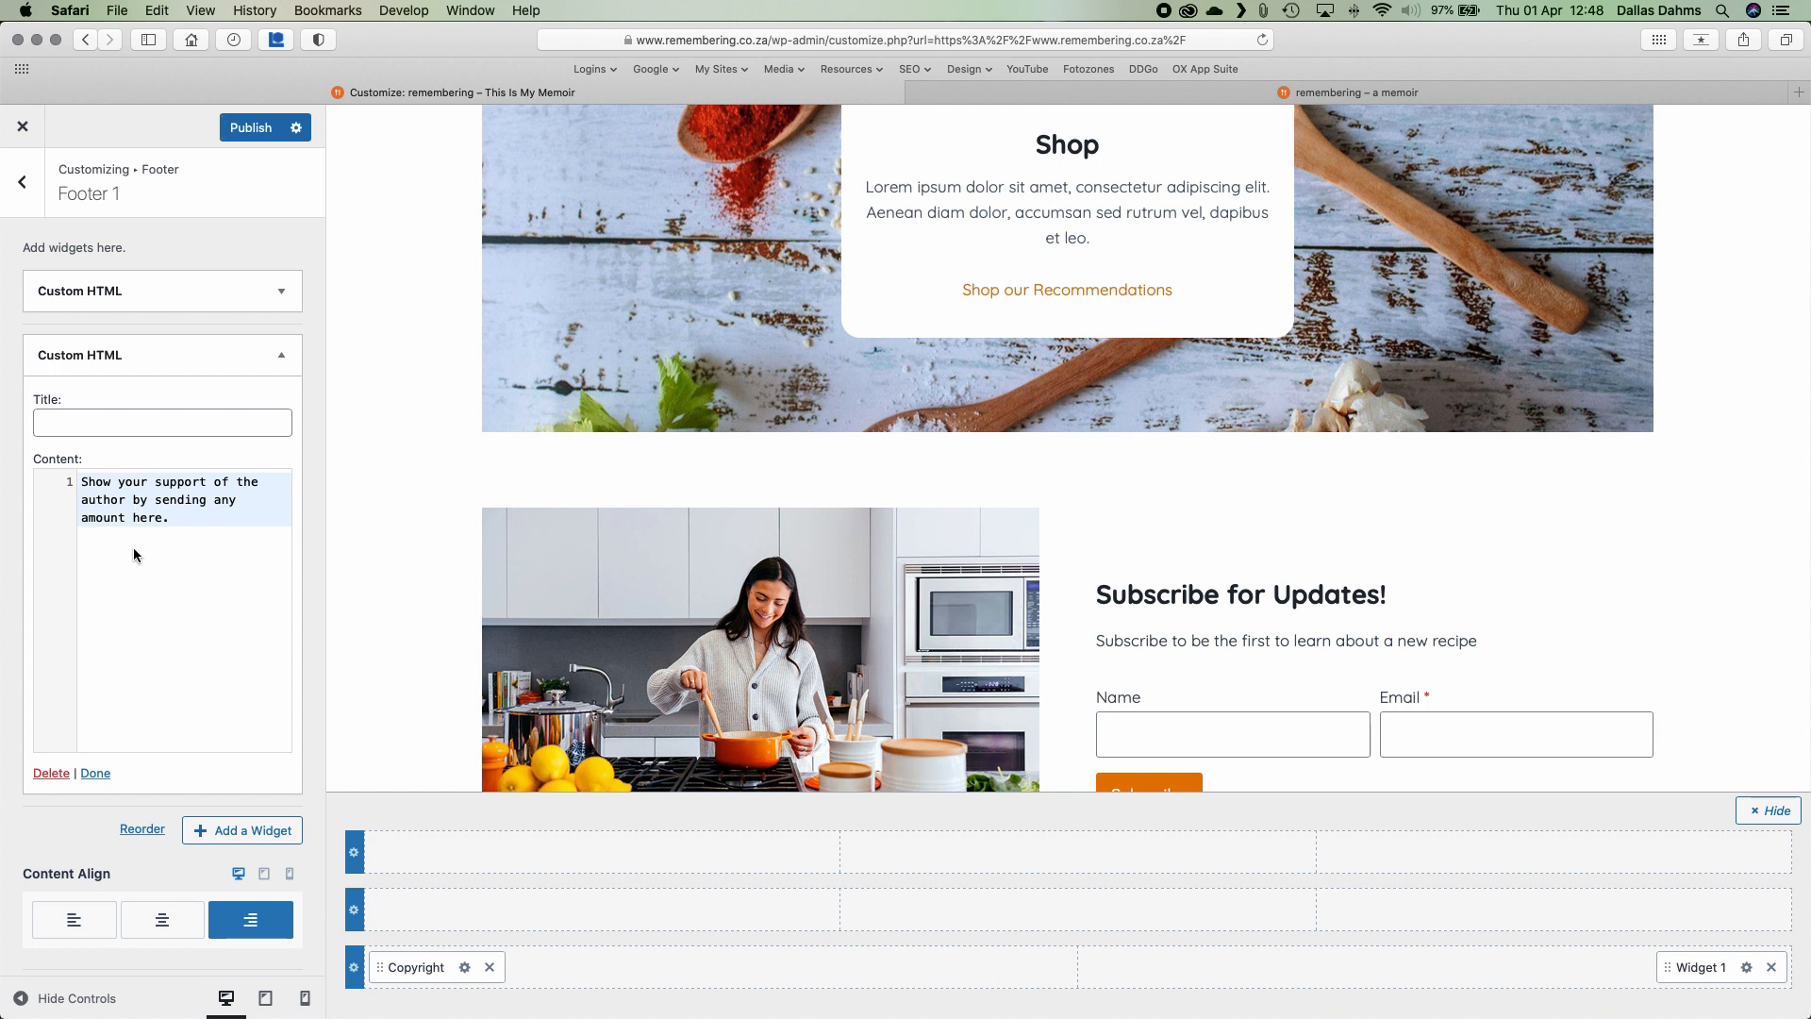
Wrap the word "here" in the new Custom HTML widget's sentence in an anchor tag with an empty href value
type("<a")
type("href")
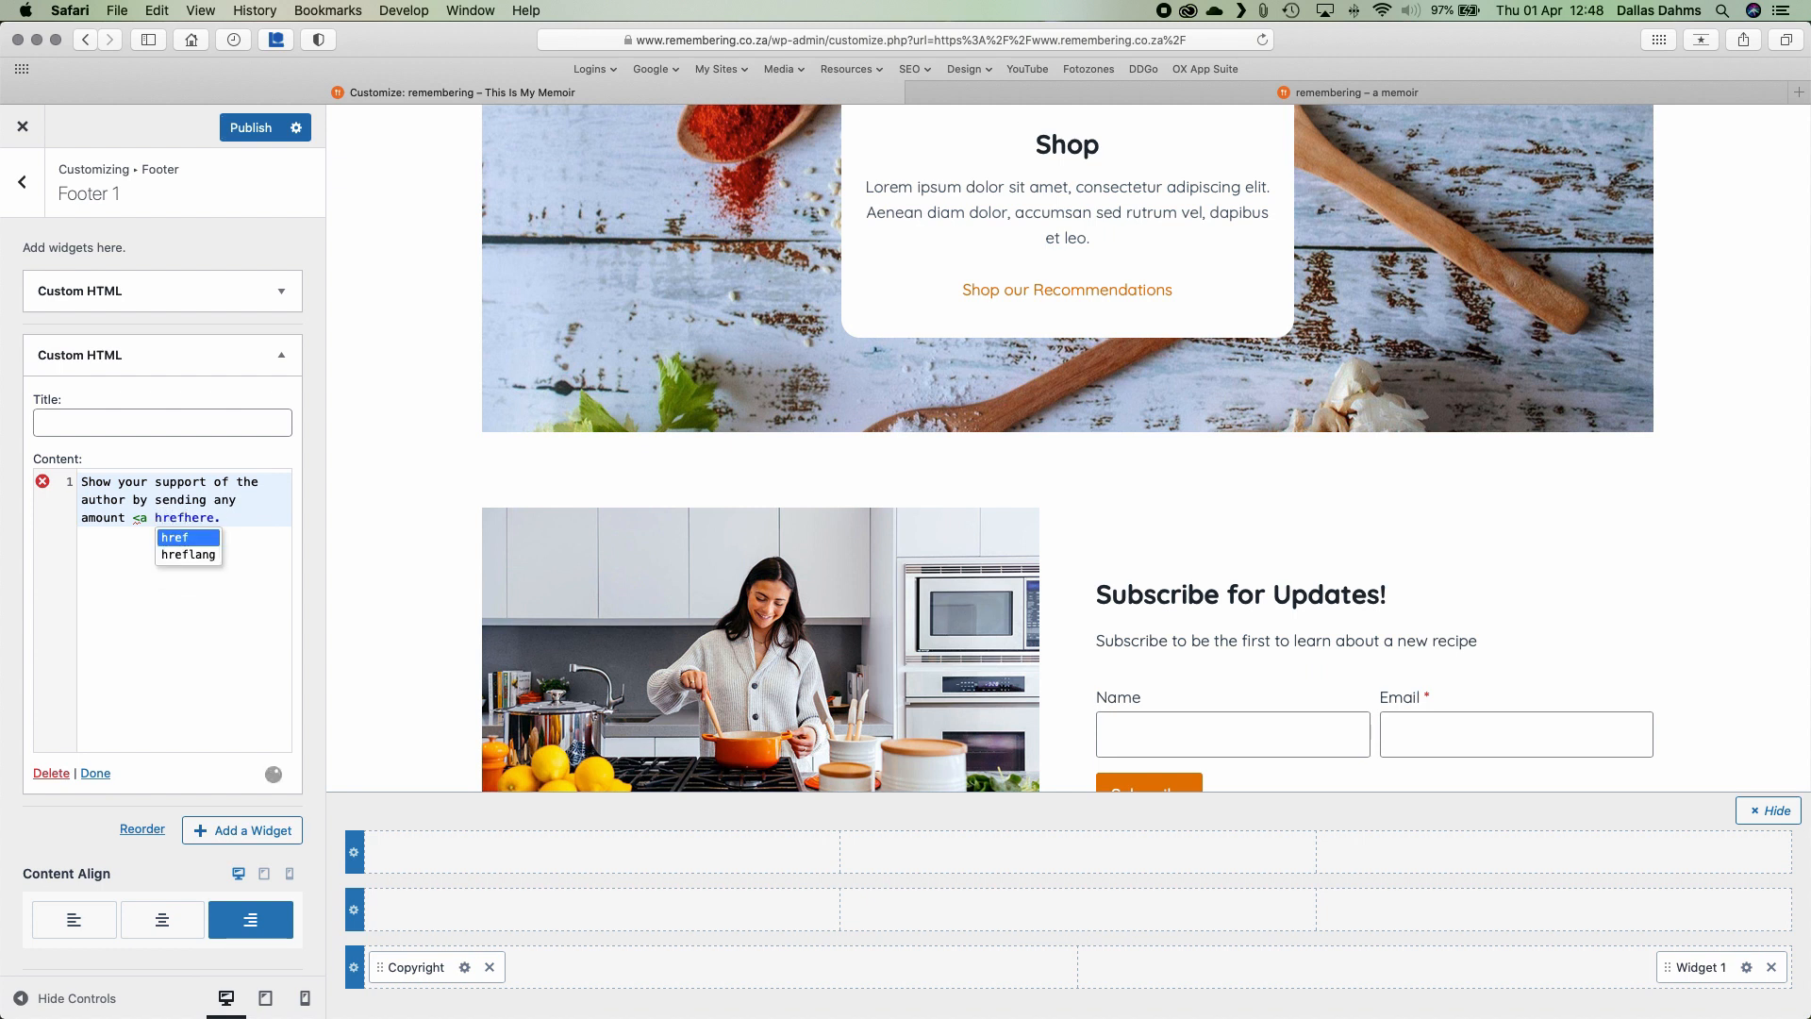
type("\"\"></a>")
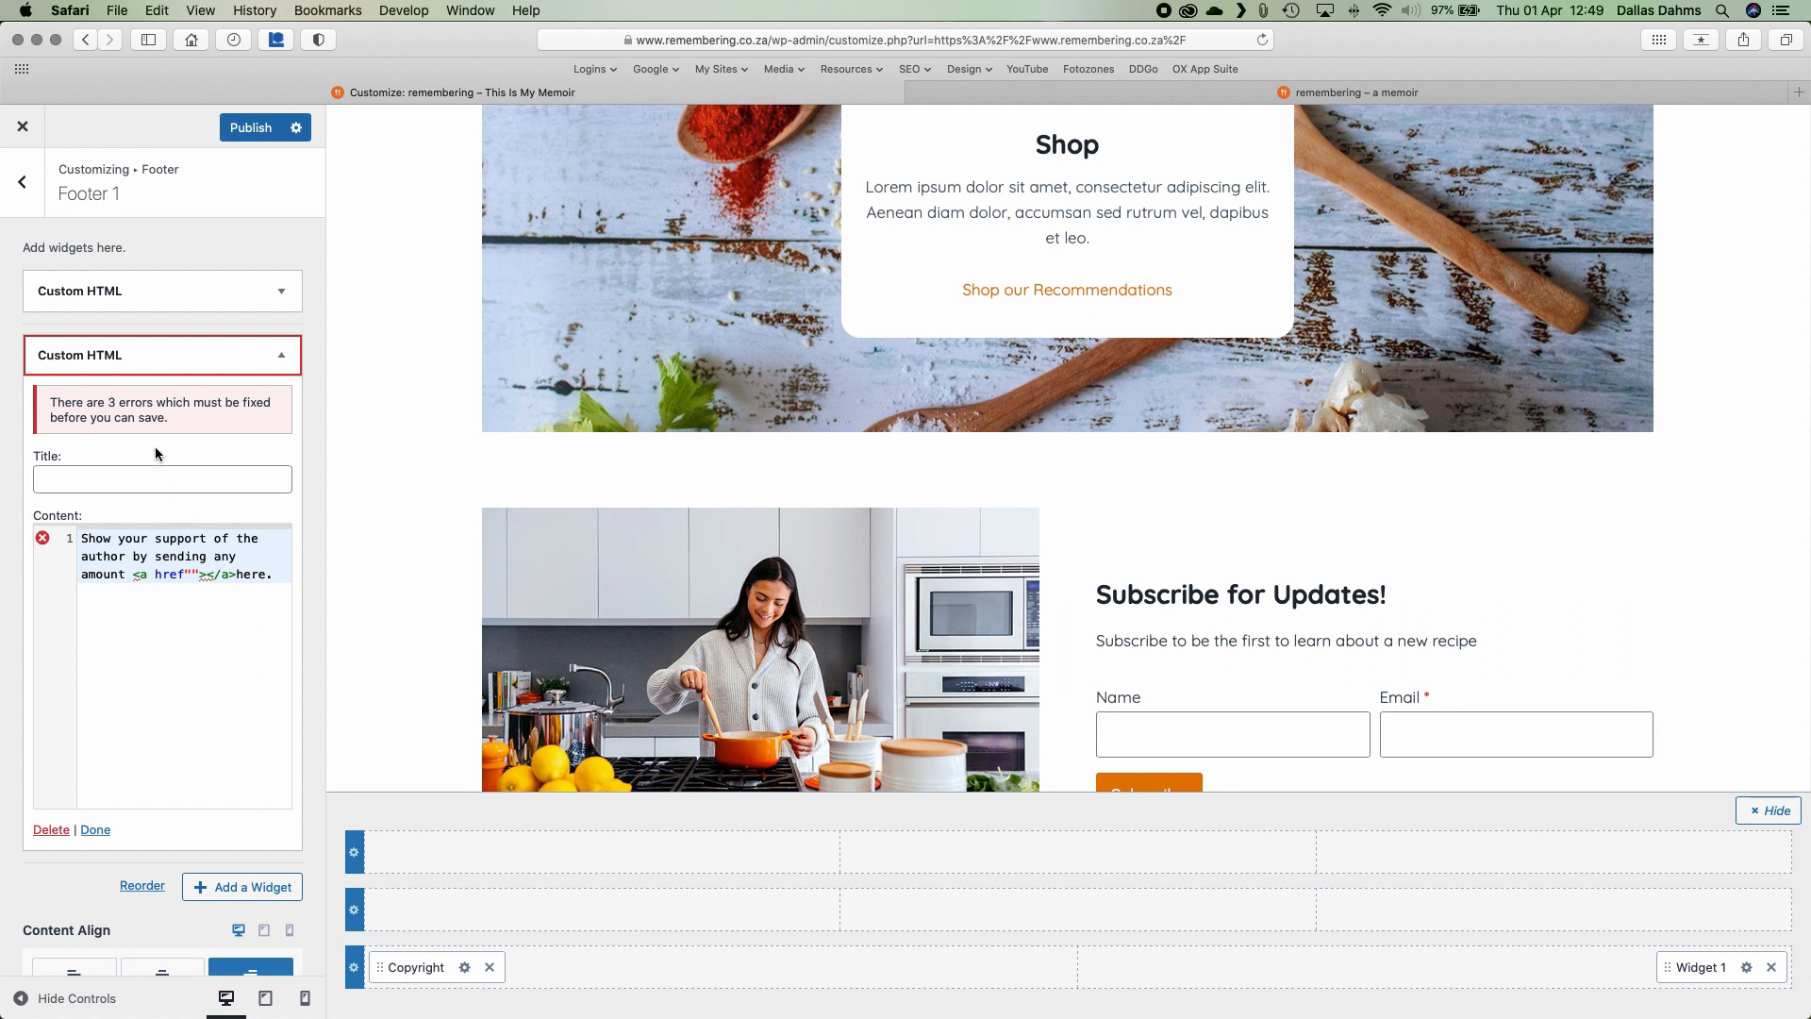
left_click_drag(239, 574, 268, 578)
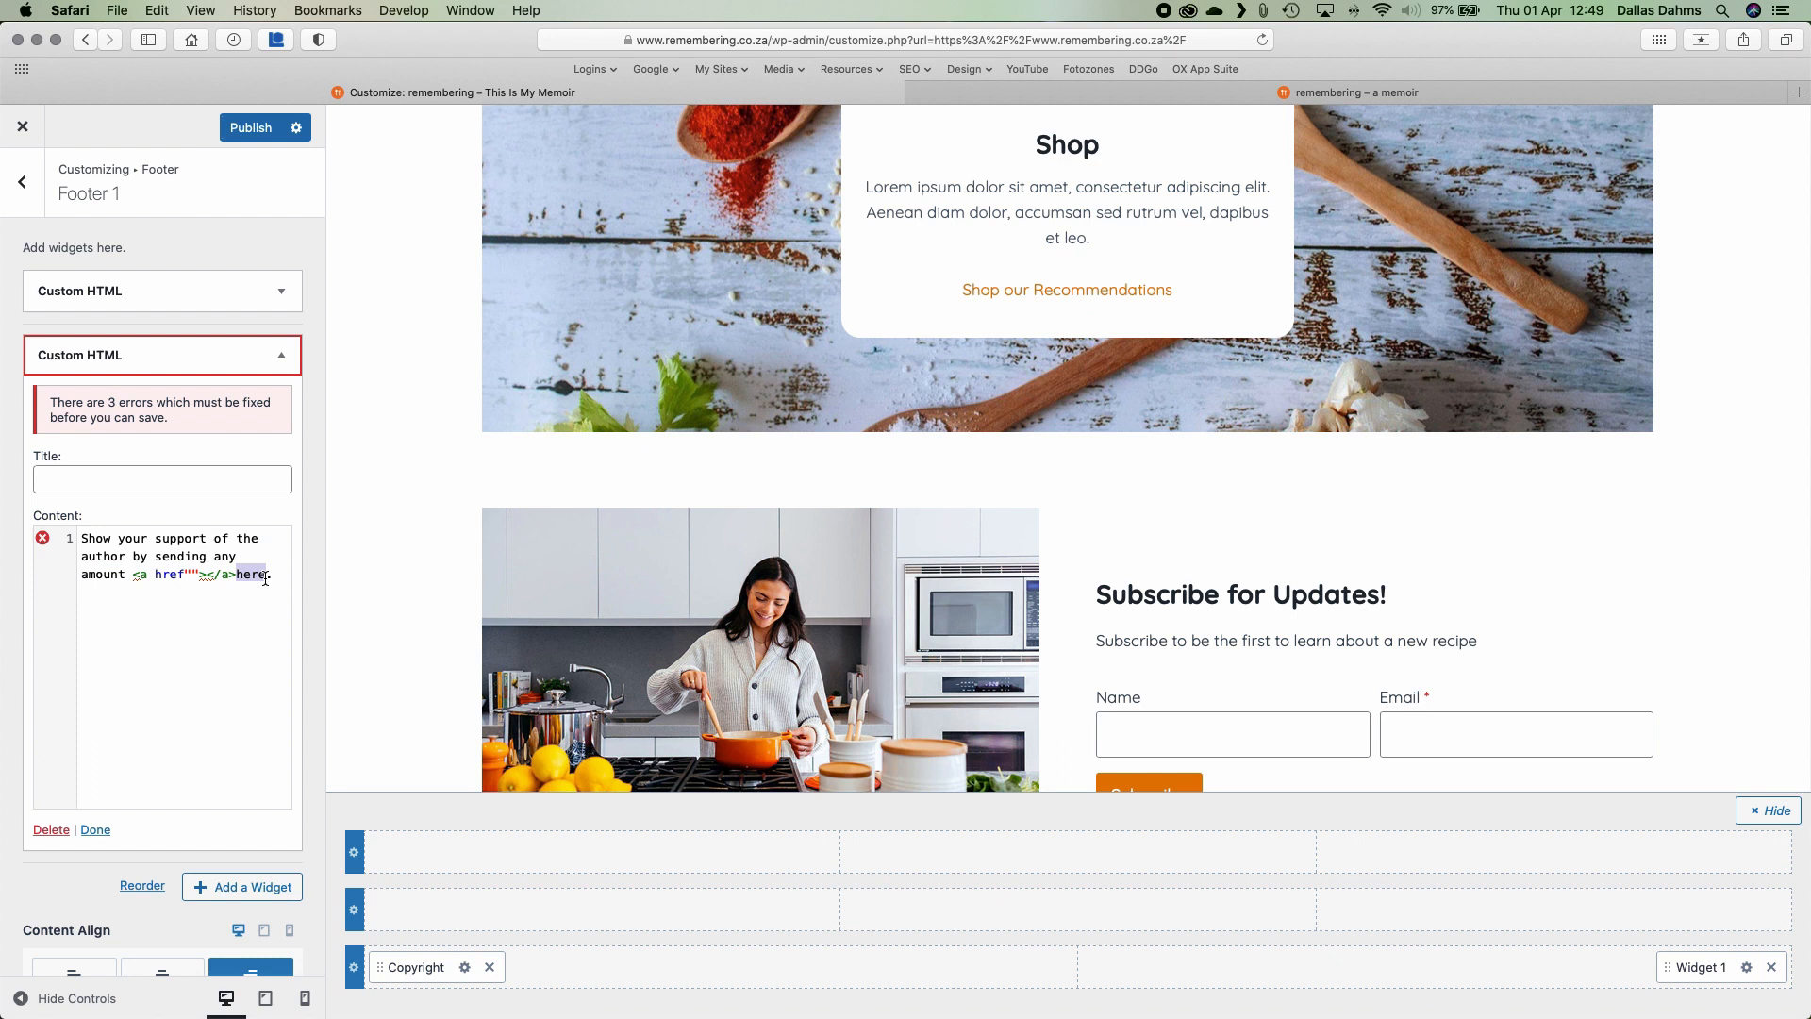
key("super+x")
left_click(208, 578)
key("super+v")
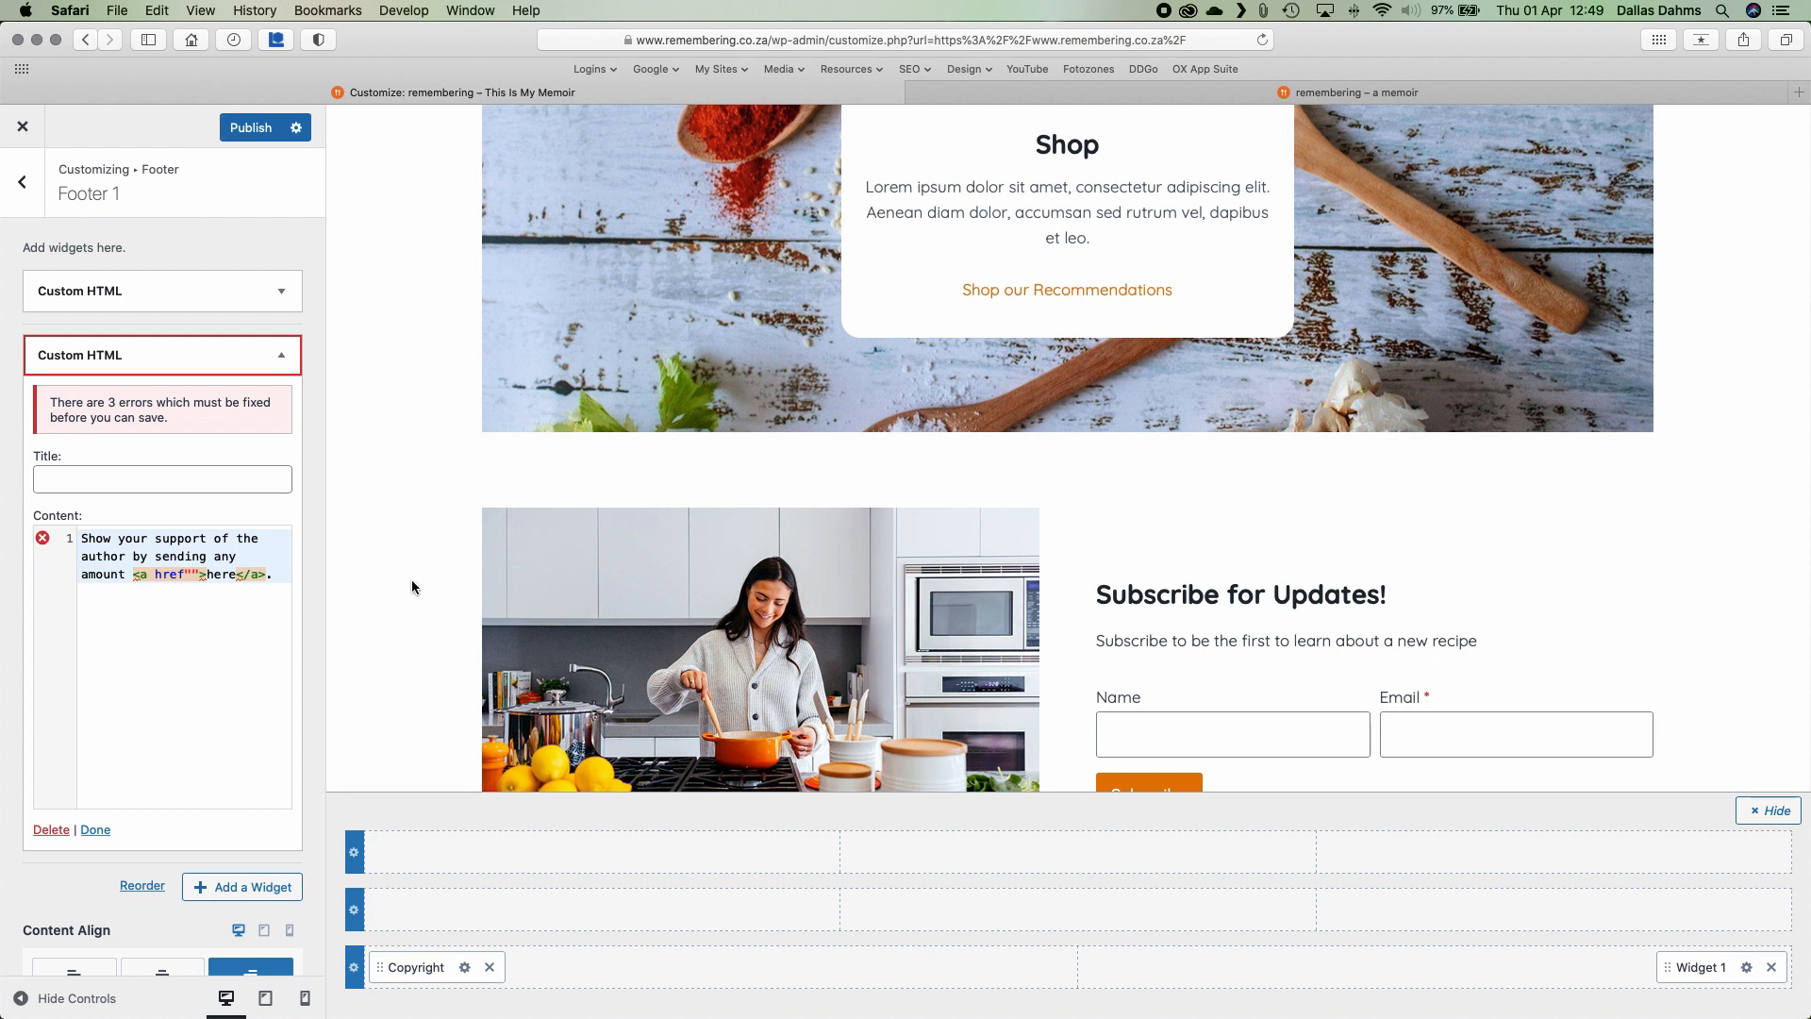
Copy the payment link from the finished site's top bar into the anchor, correct it to a valid quoted href attribute, and publish
left_click(1071, 95)
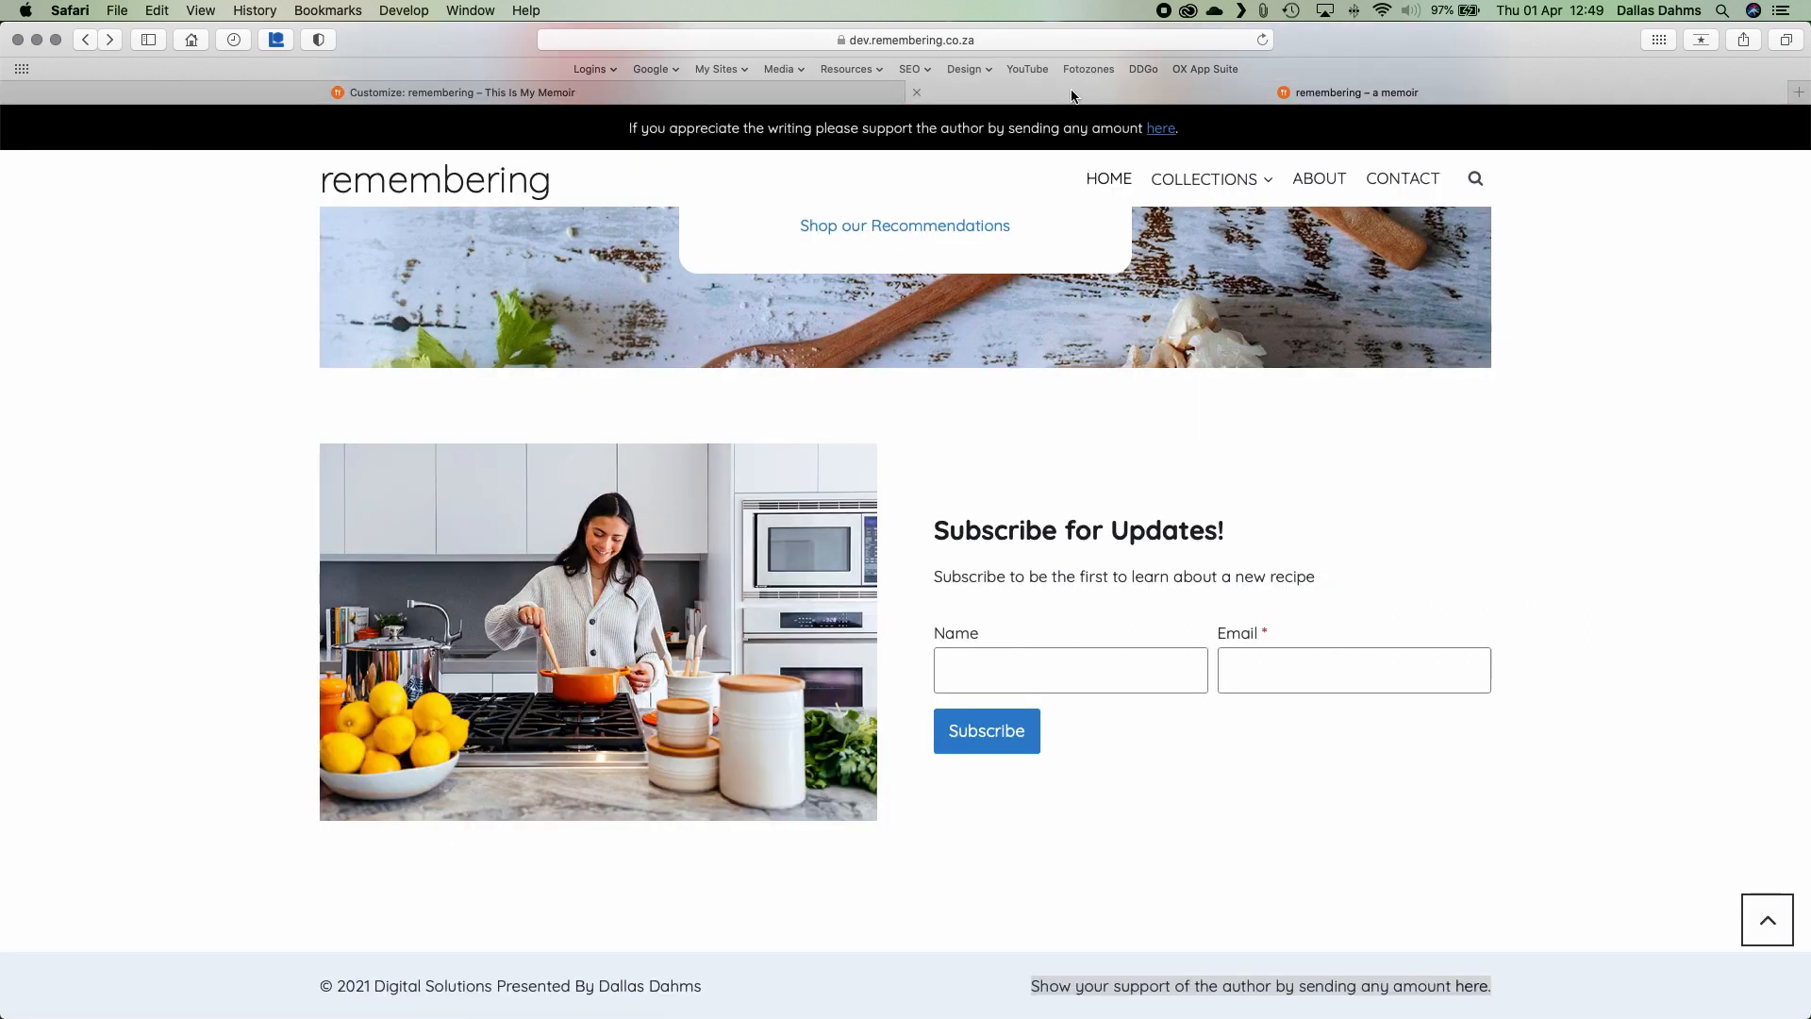
right_click(1161, 128)
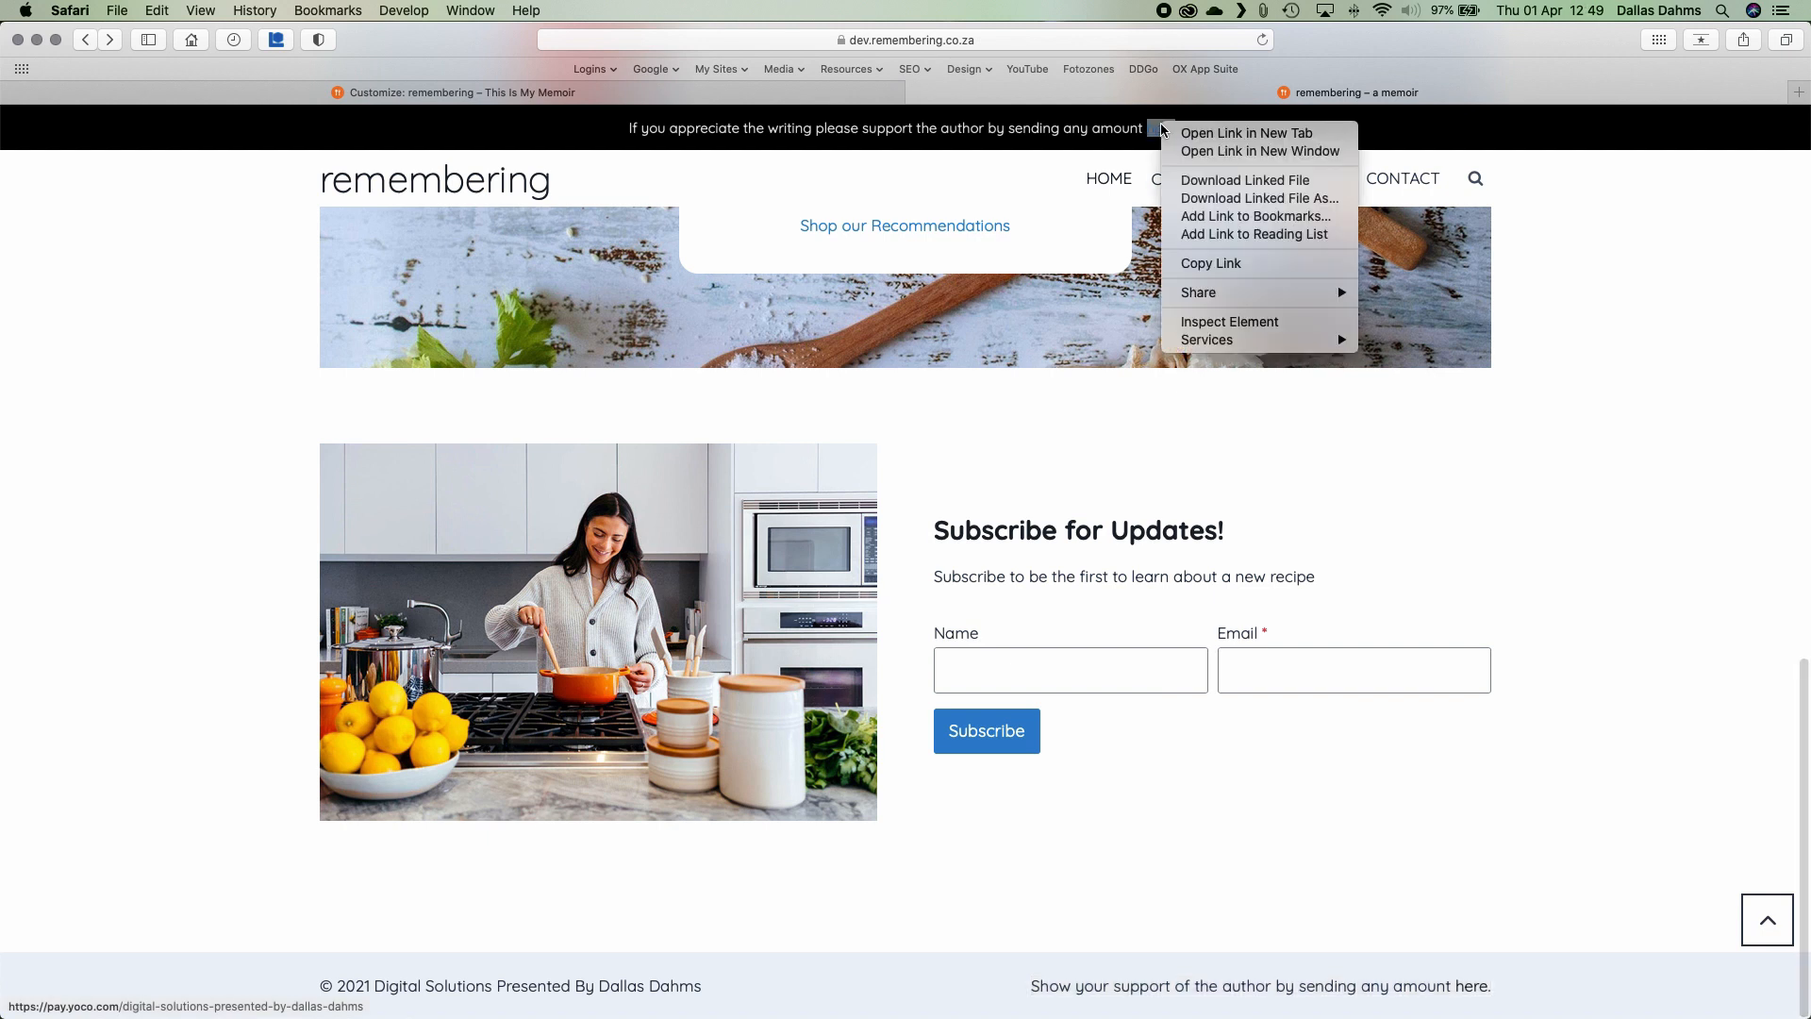
left_click(1205, 268)
left_click(476, 92)
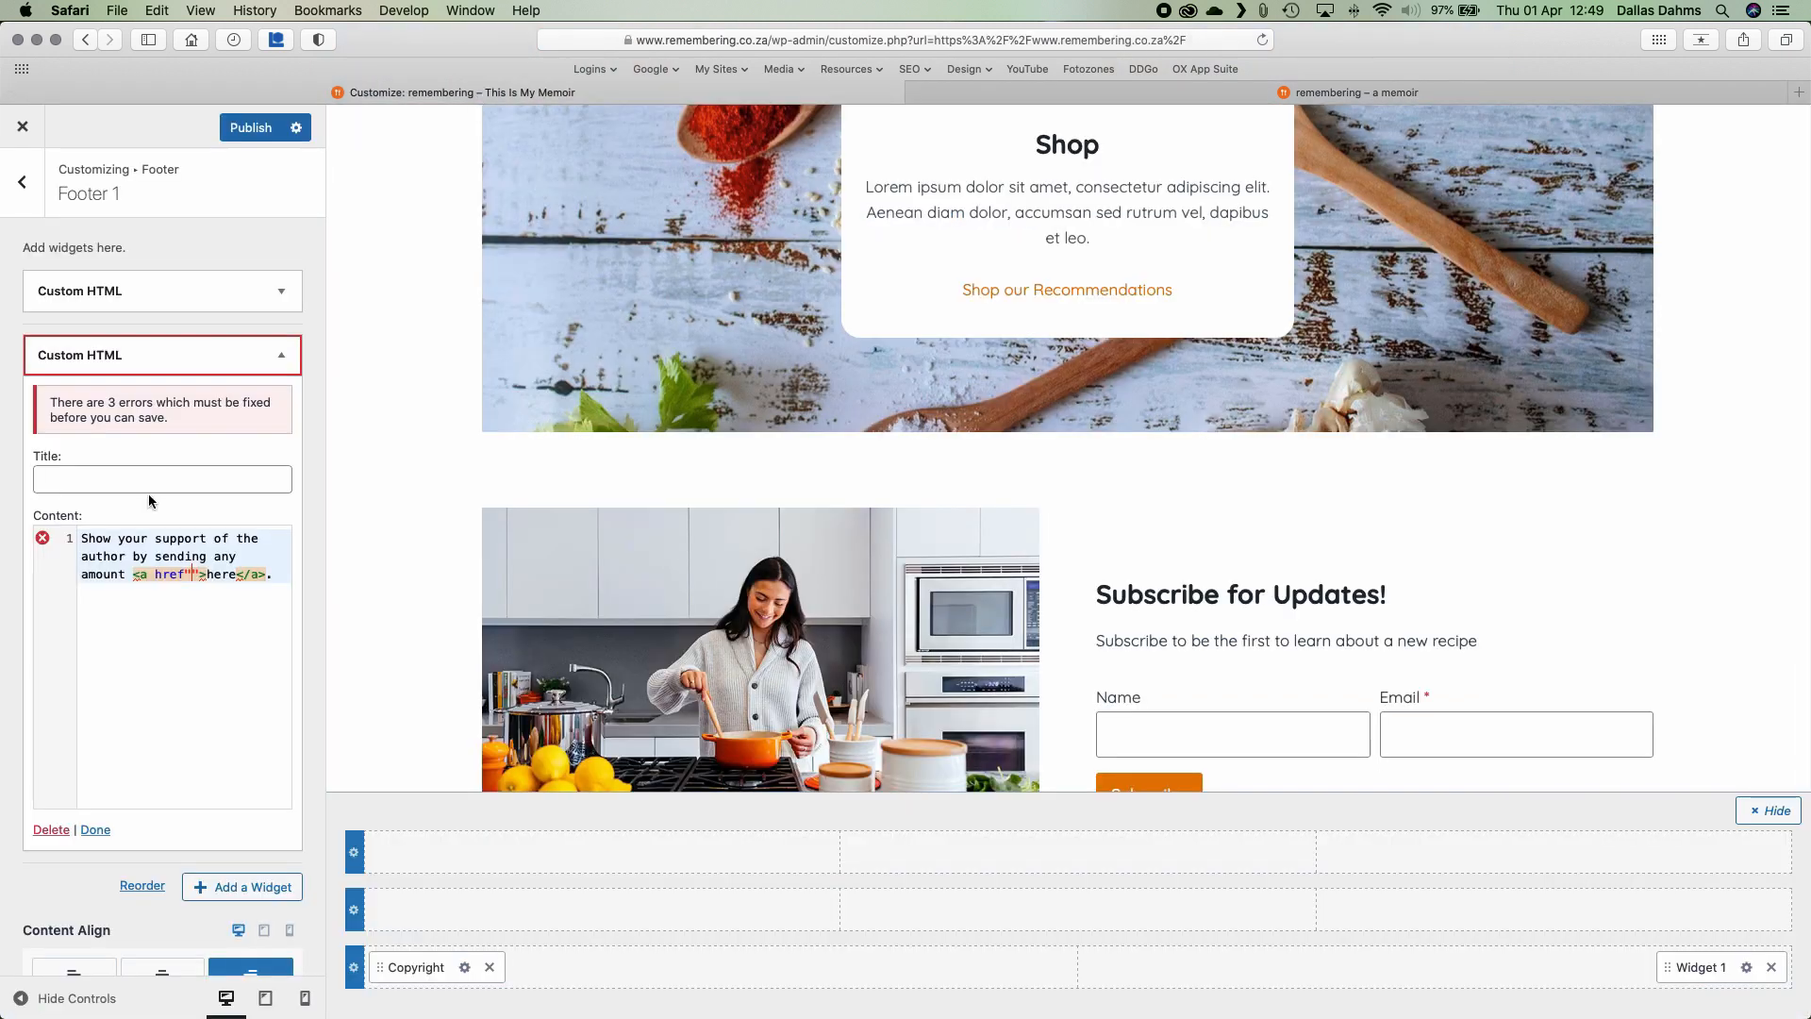
right_click(192, 575)
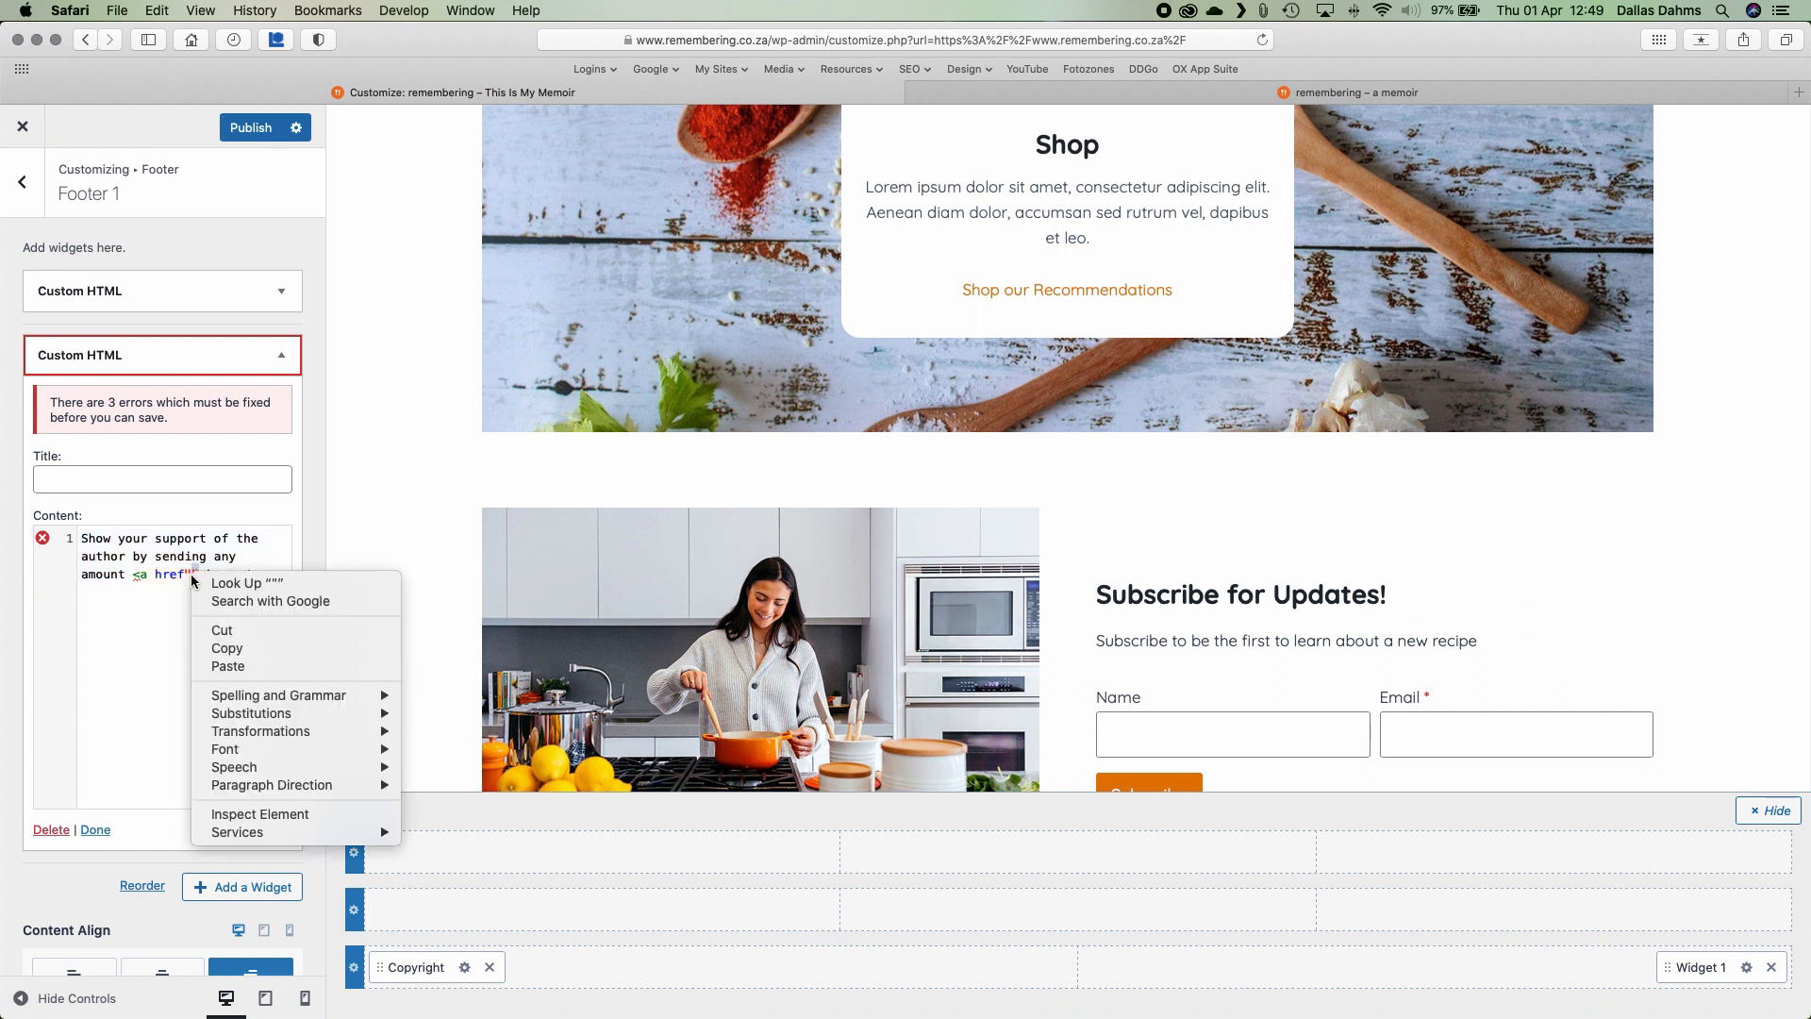
left_click(216, 666)
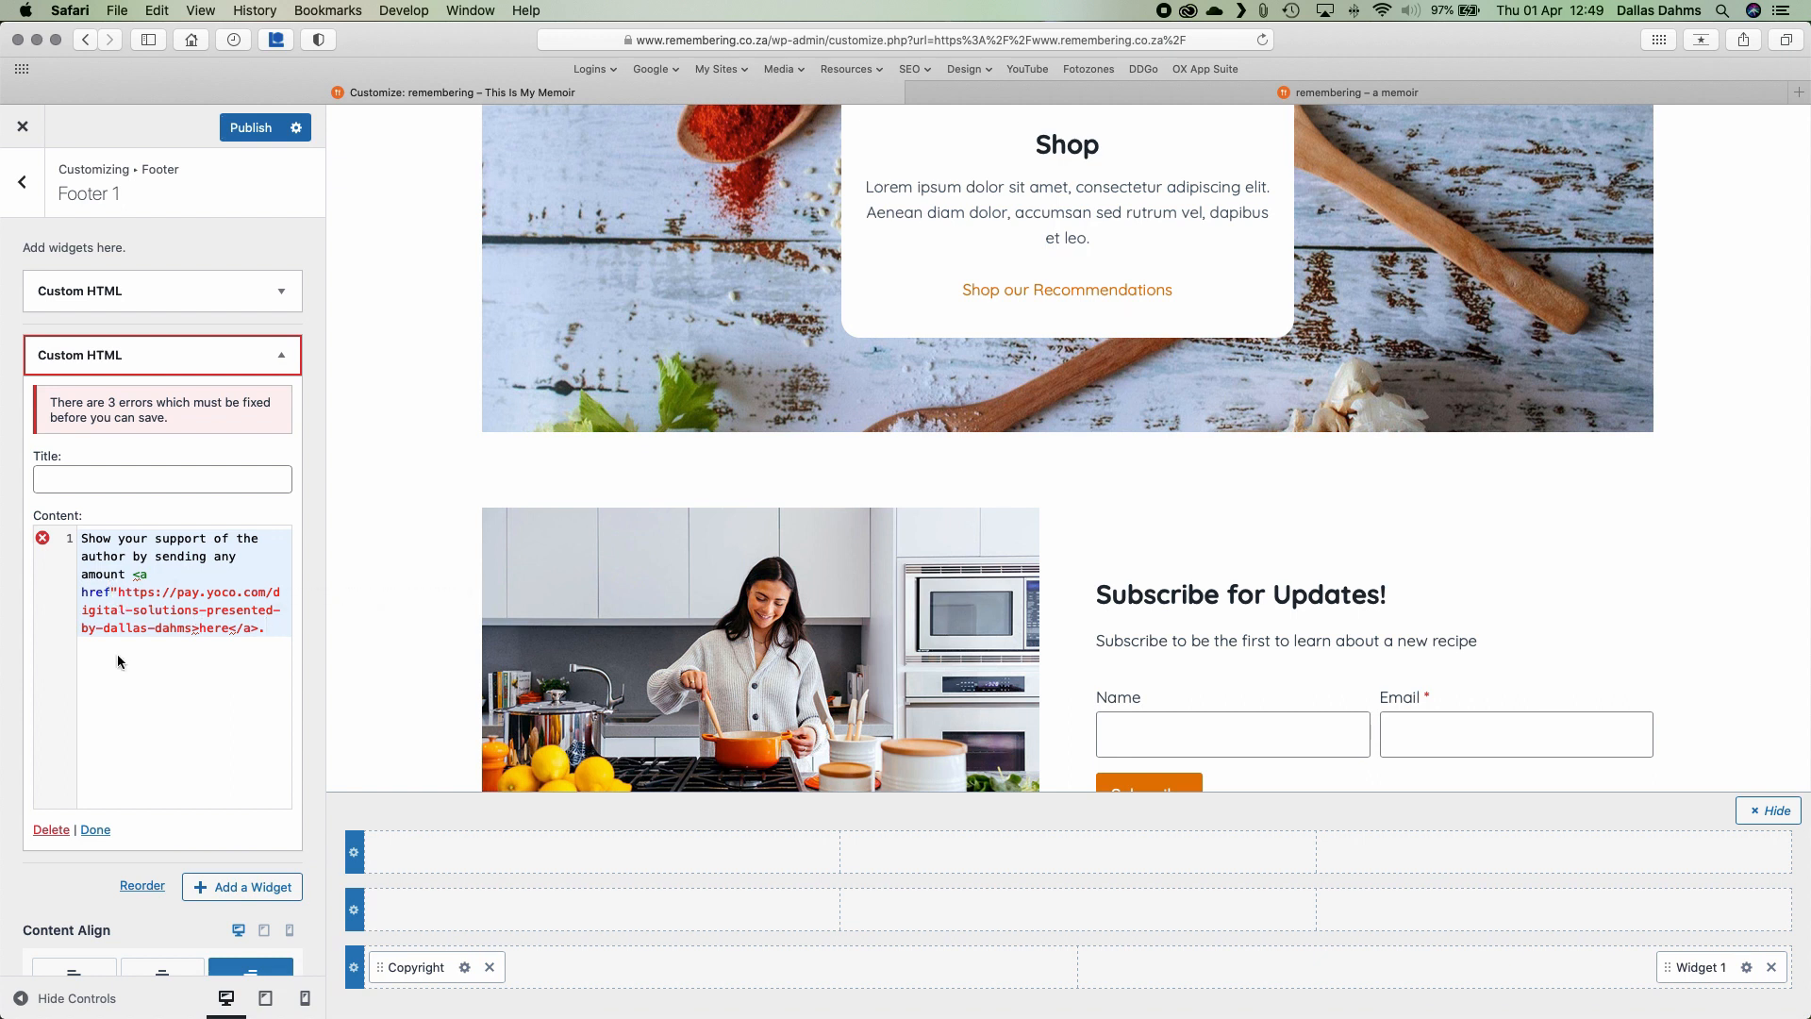
type("=")
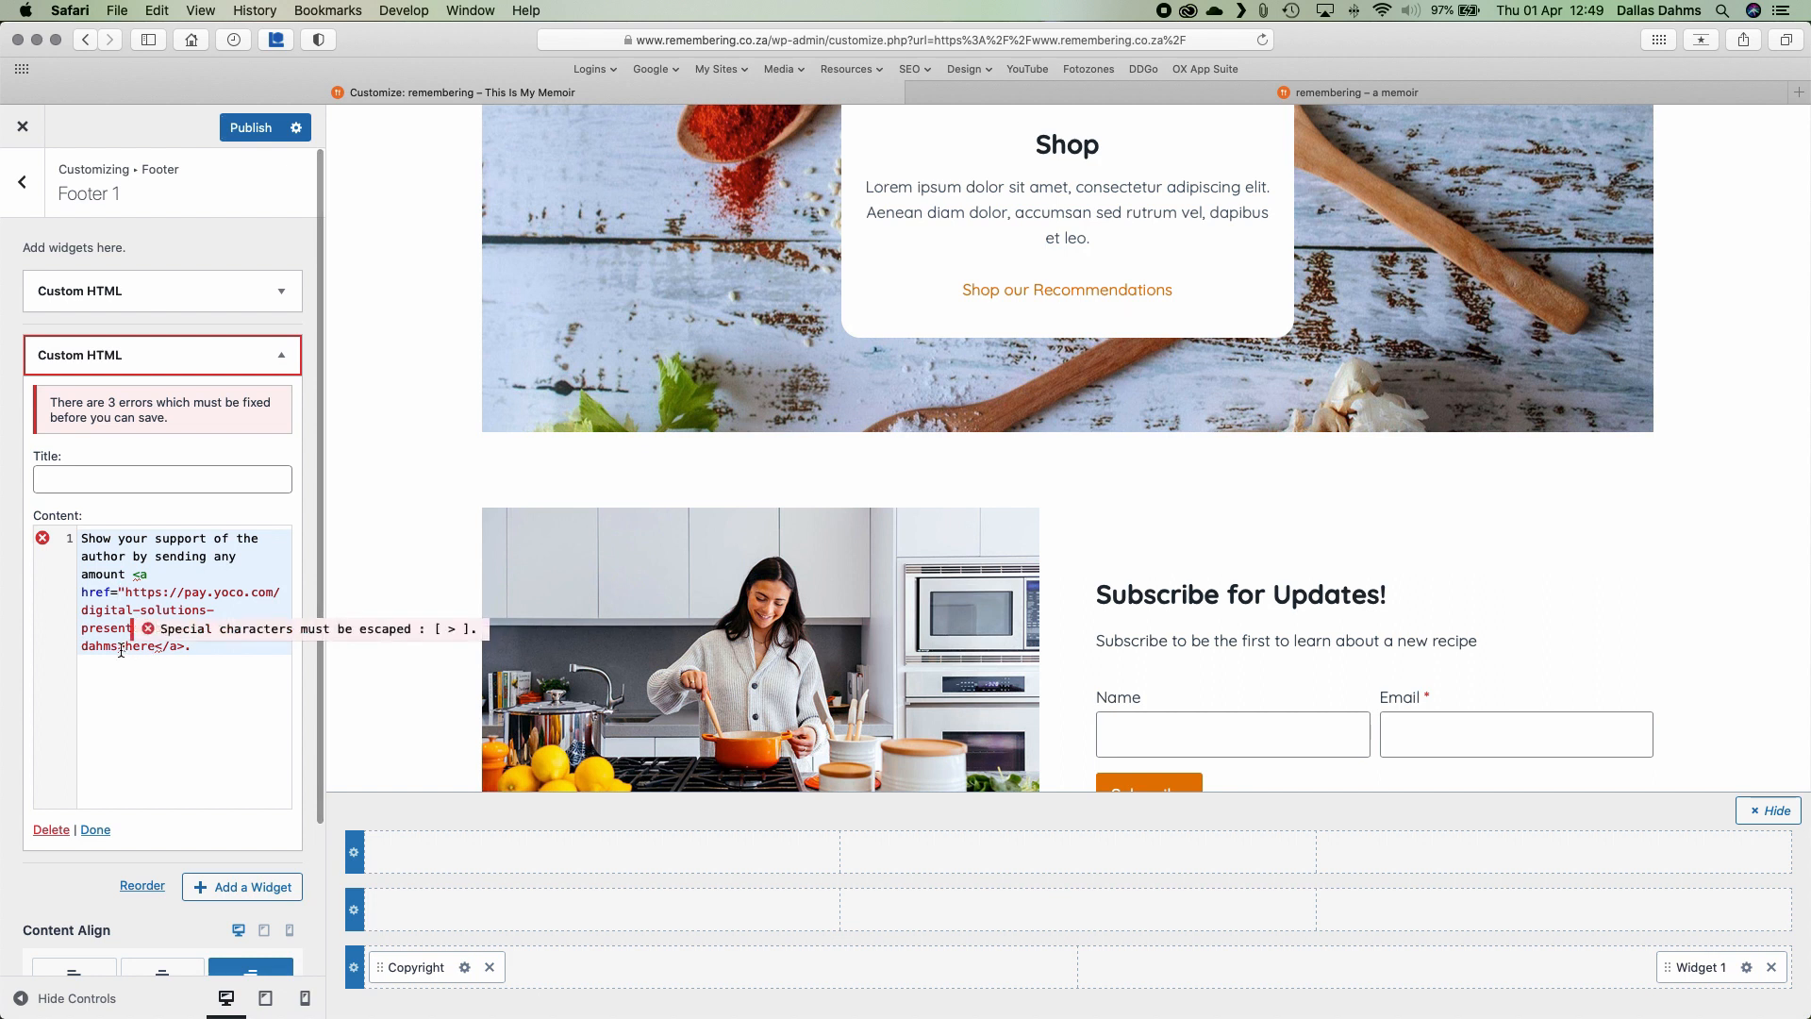
mouse_move(123, 649)
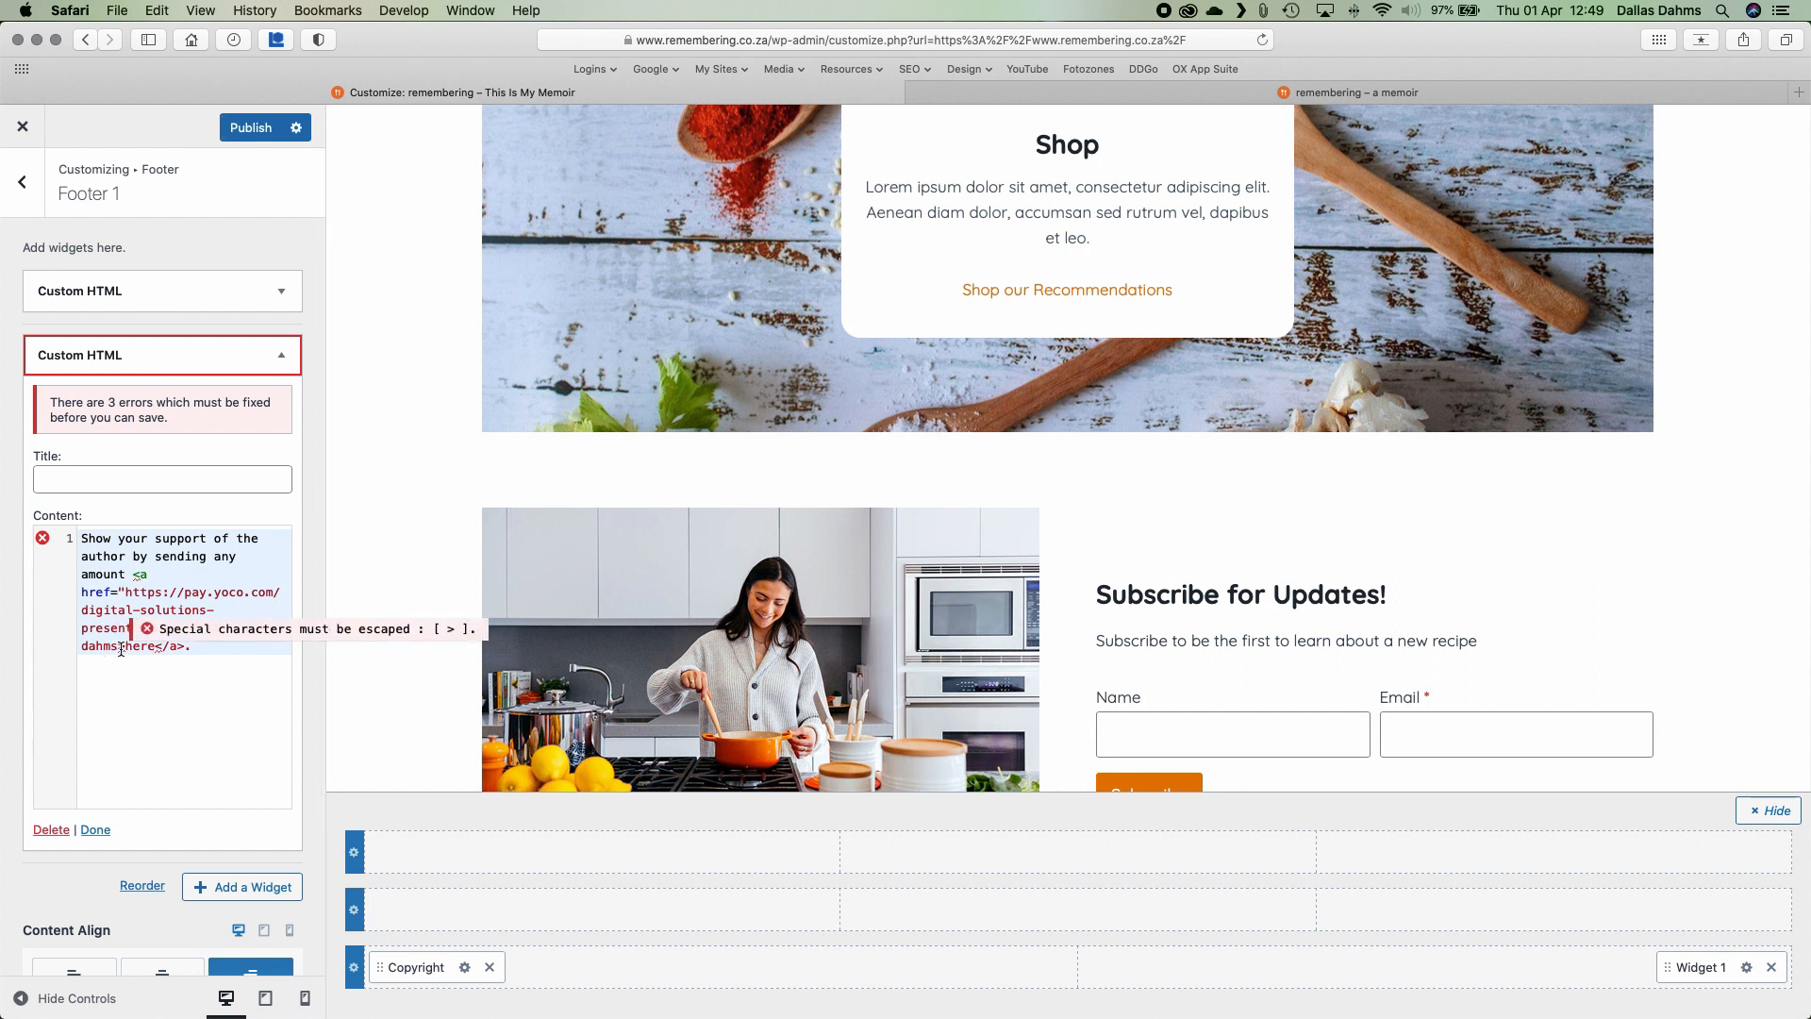
type("\"")
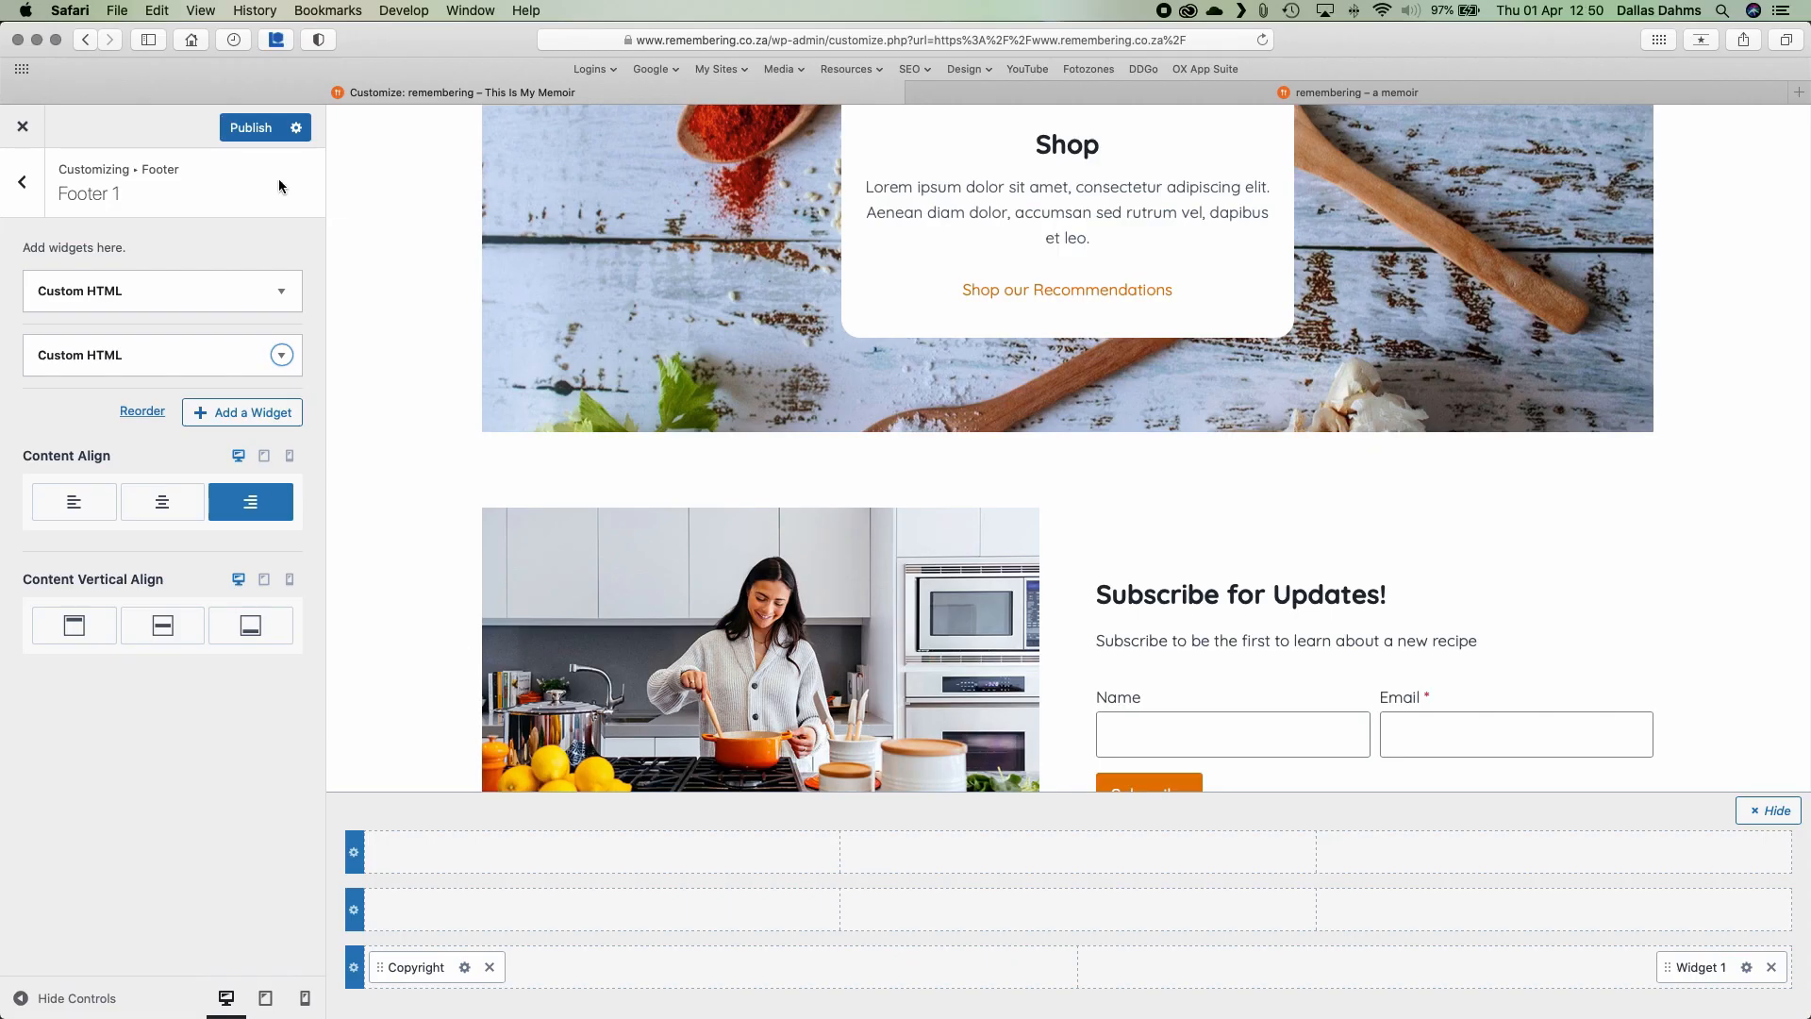
left_click(250, 127)
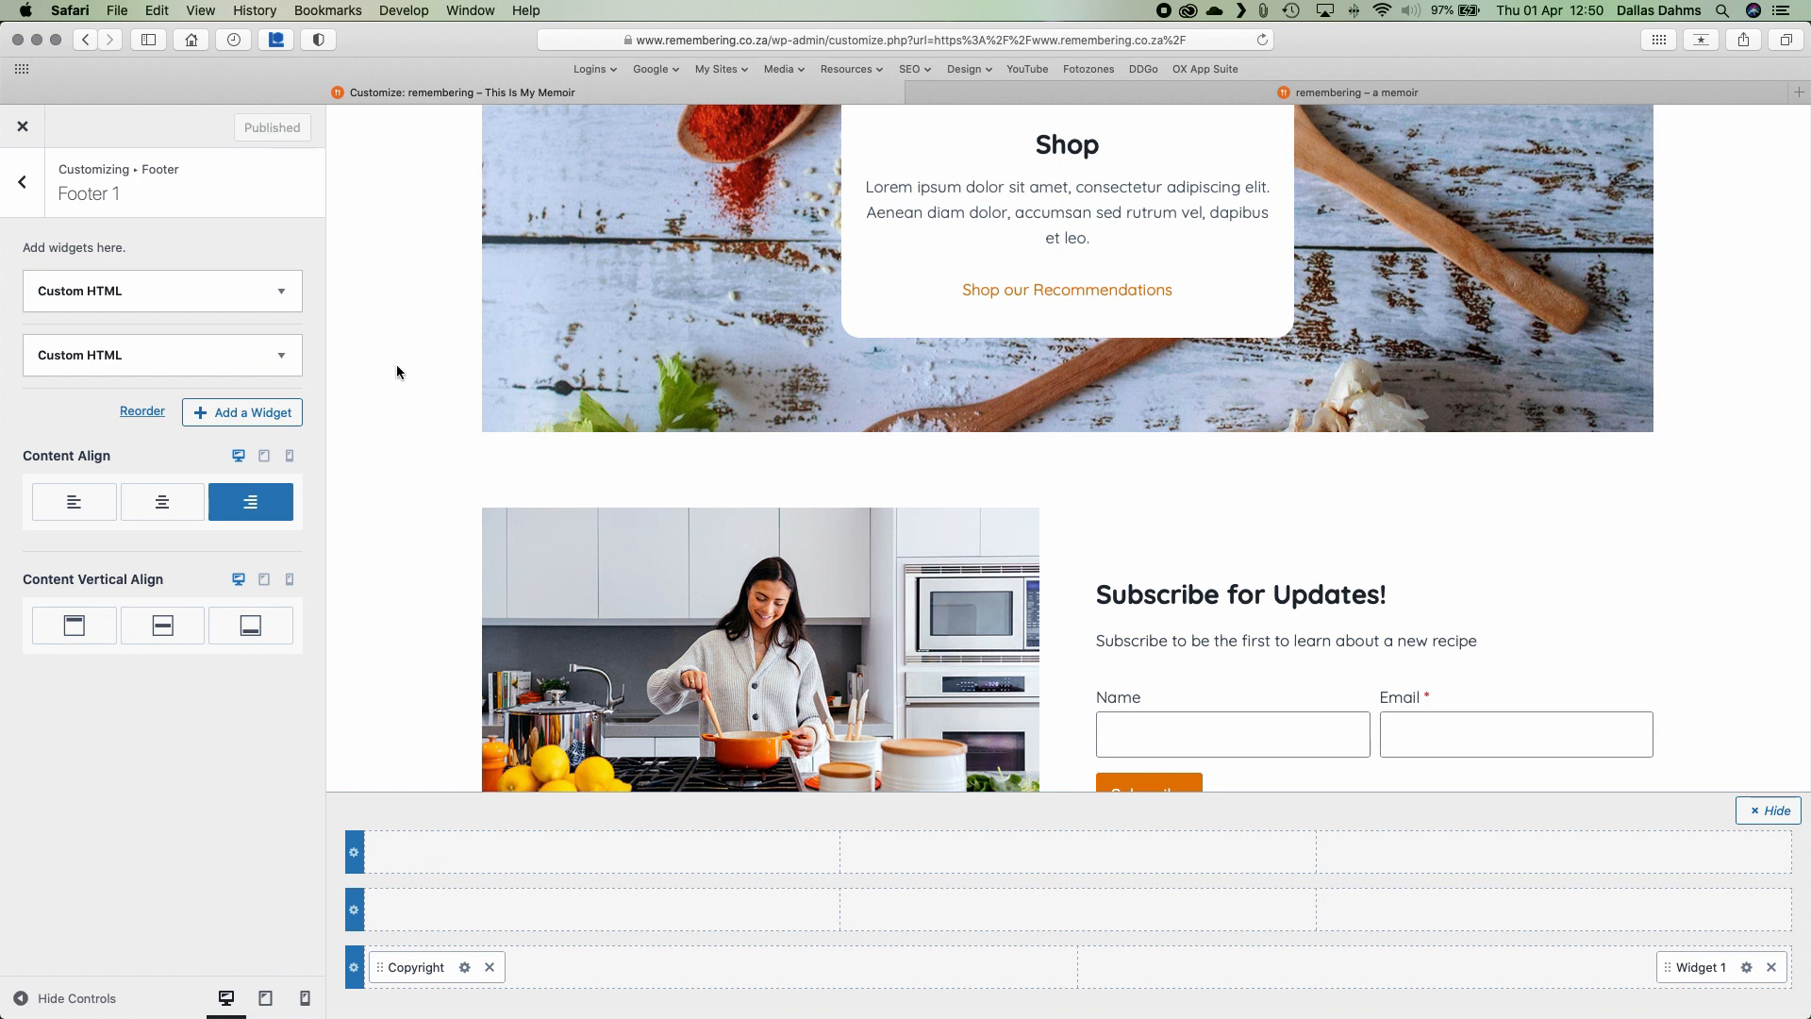
Remove the duplicate first Custom HTML widget from the Footer 1 area and publish the change
scroll(1132, 730, "down", 3)
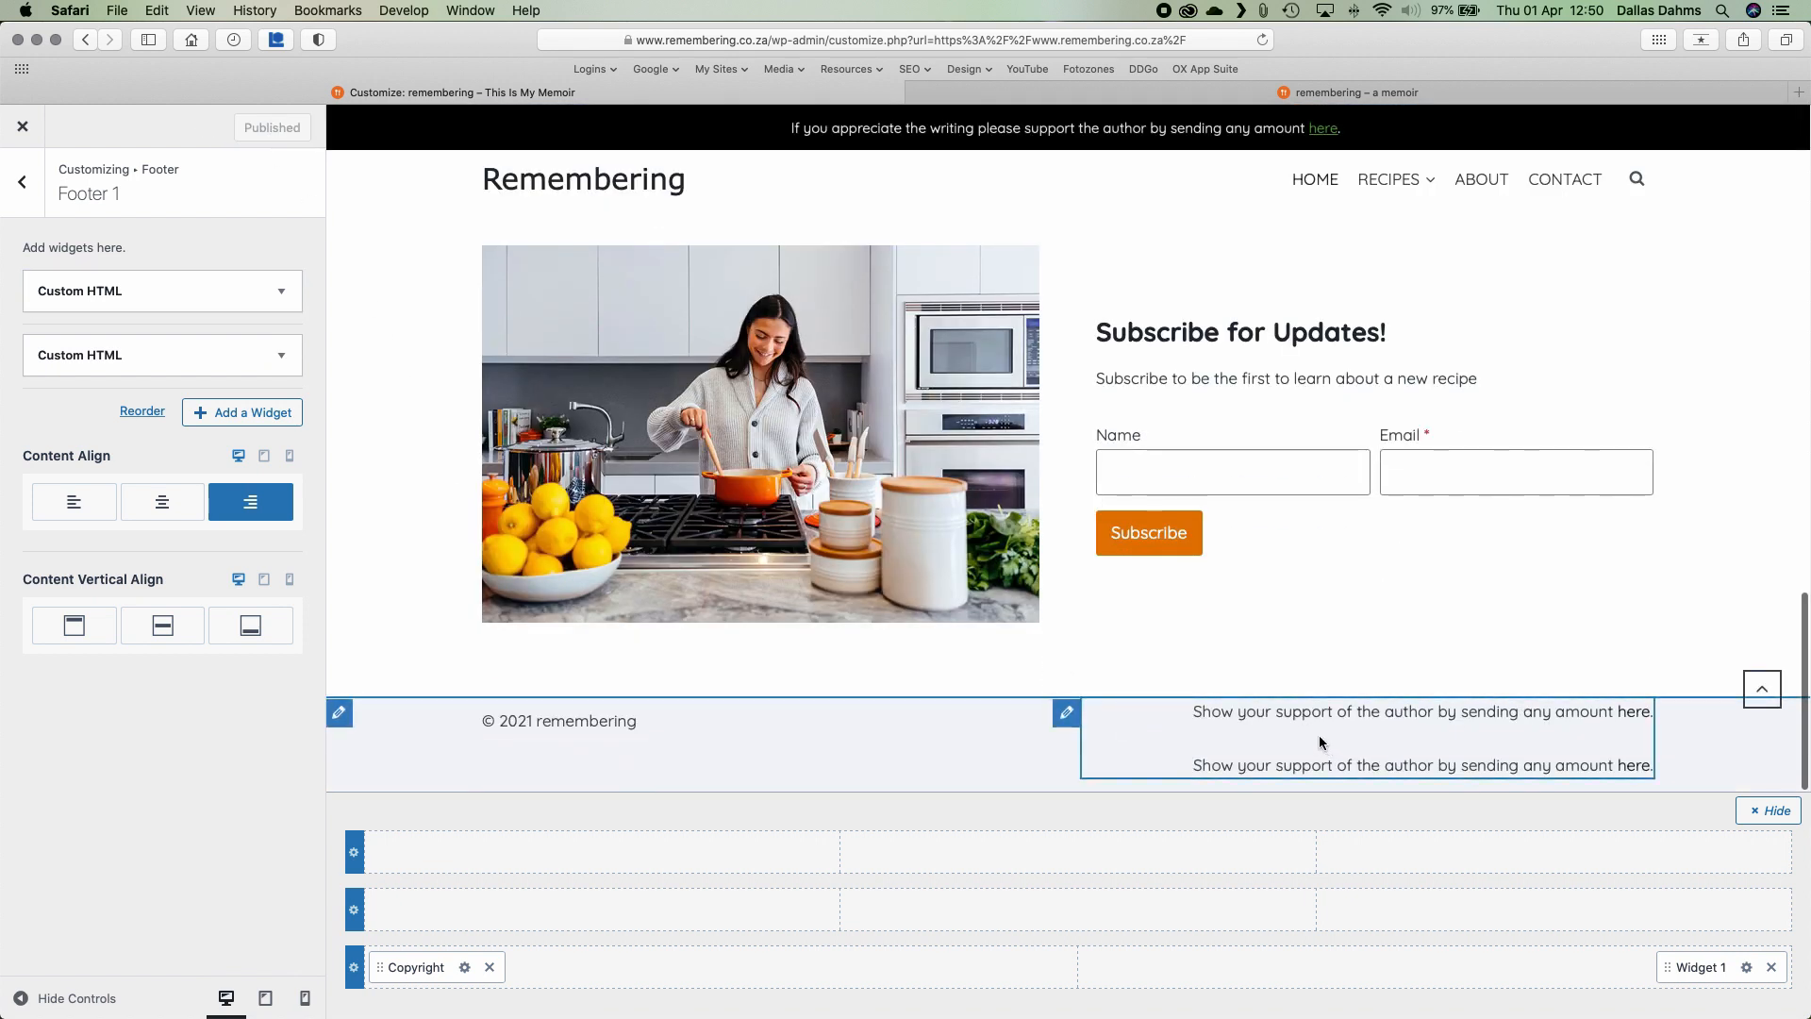
left_click(1070, 719)
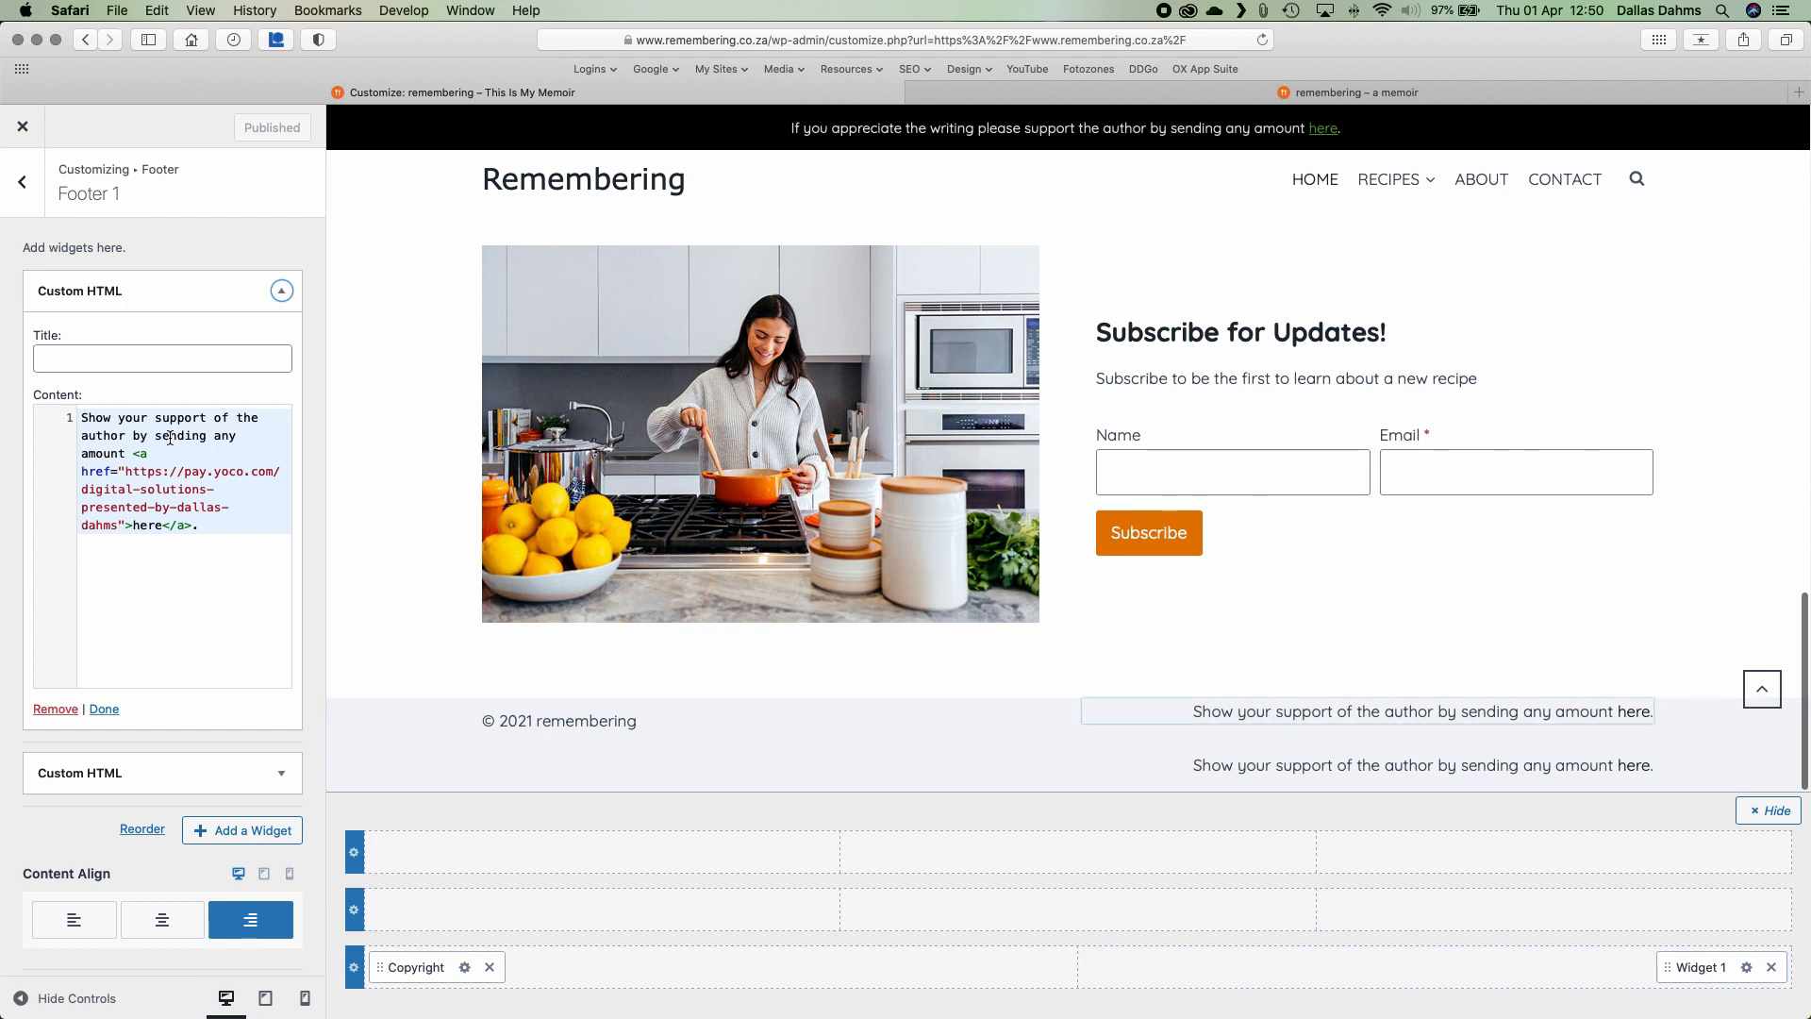
left_click(20, 182)
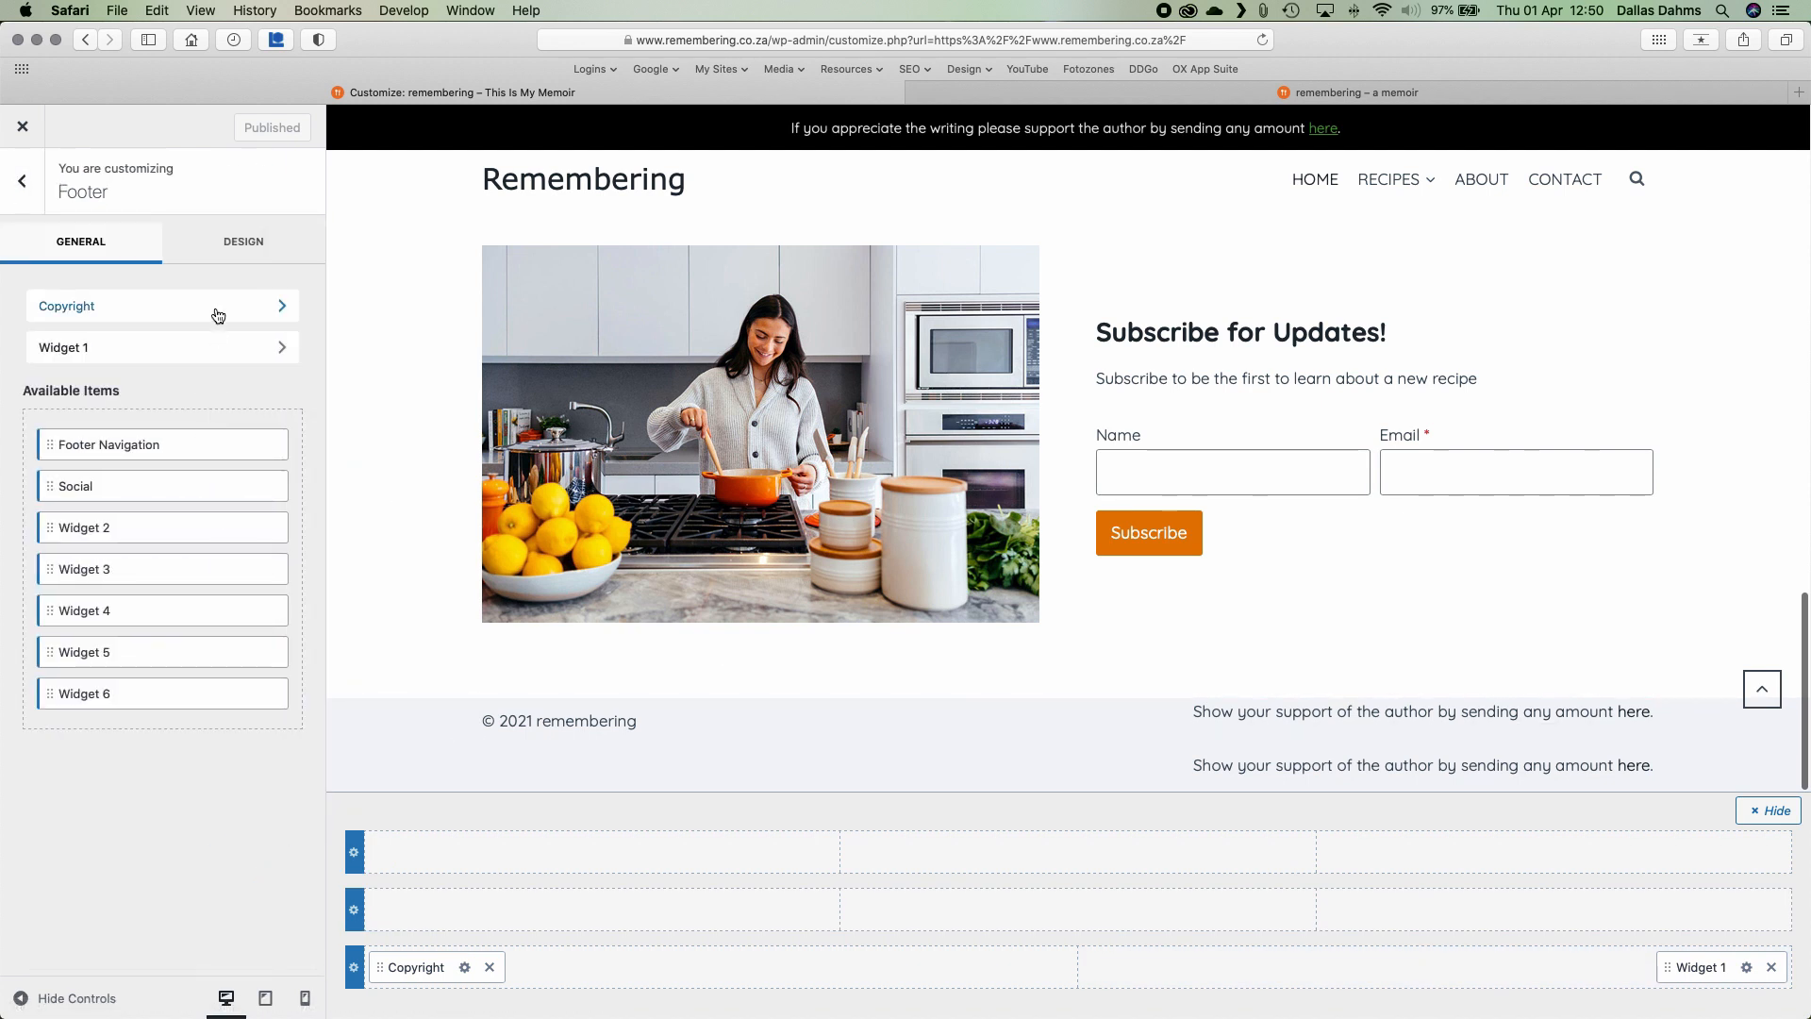
left_click(223, 349)
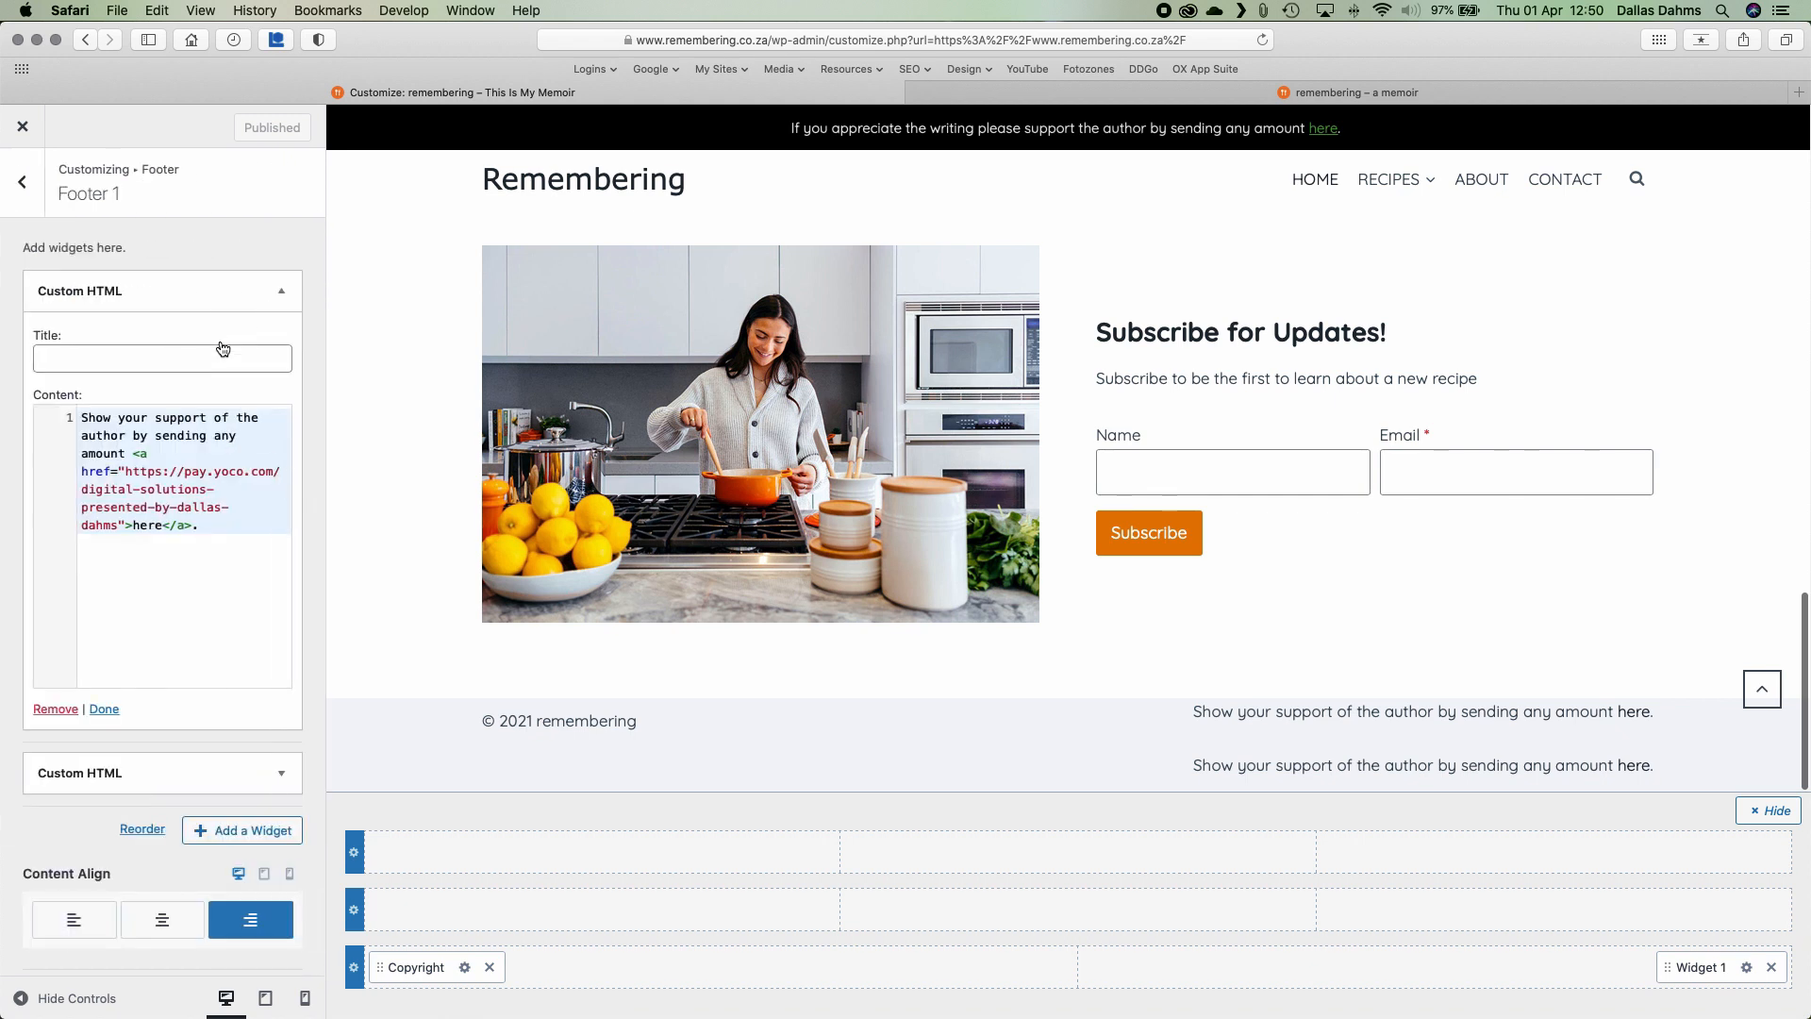
left_click(55, 709)
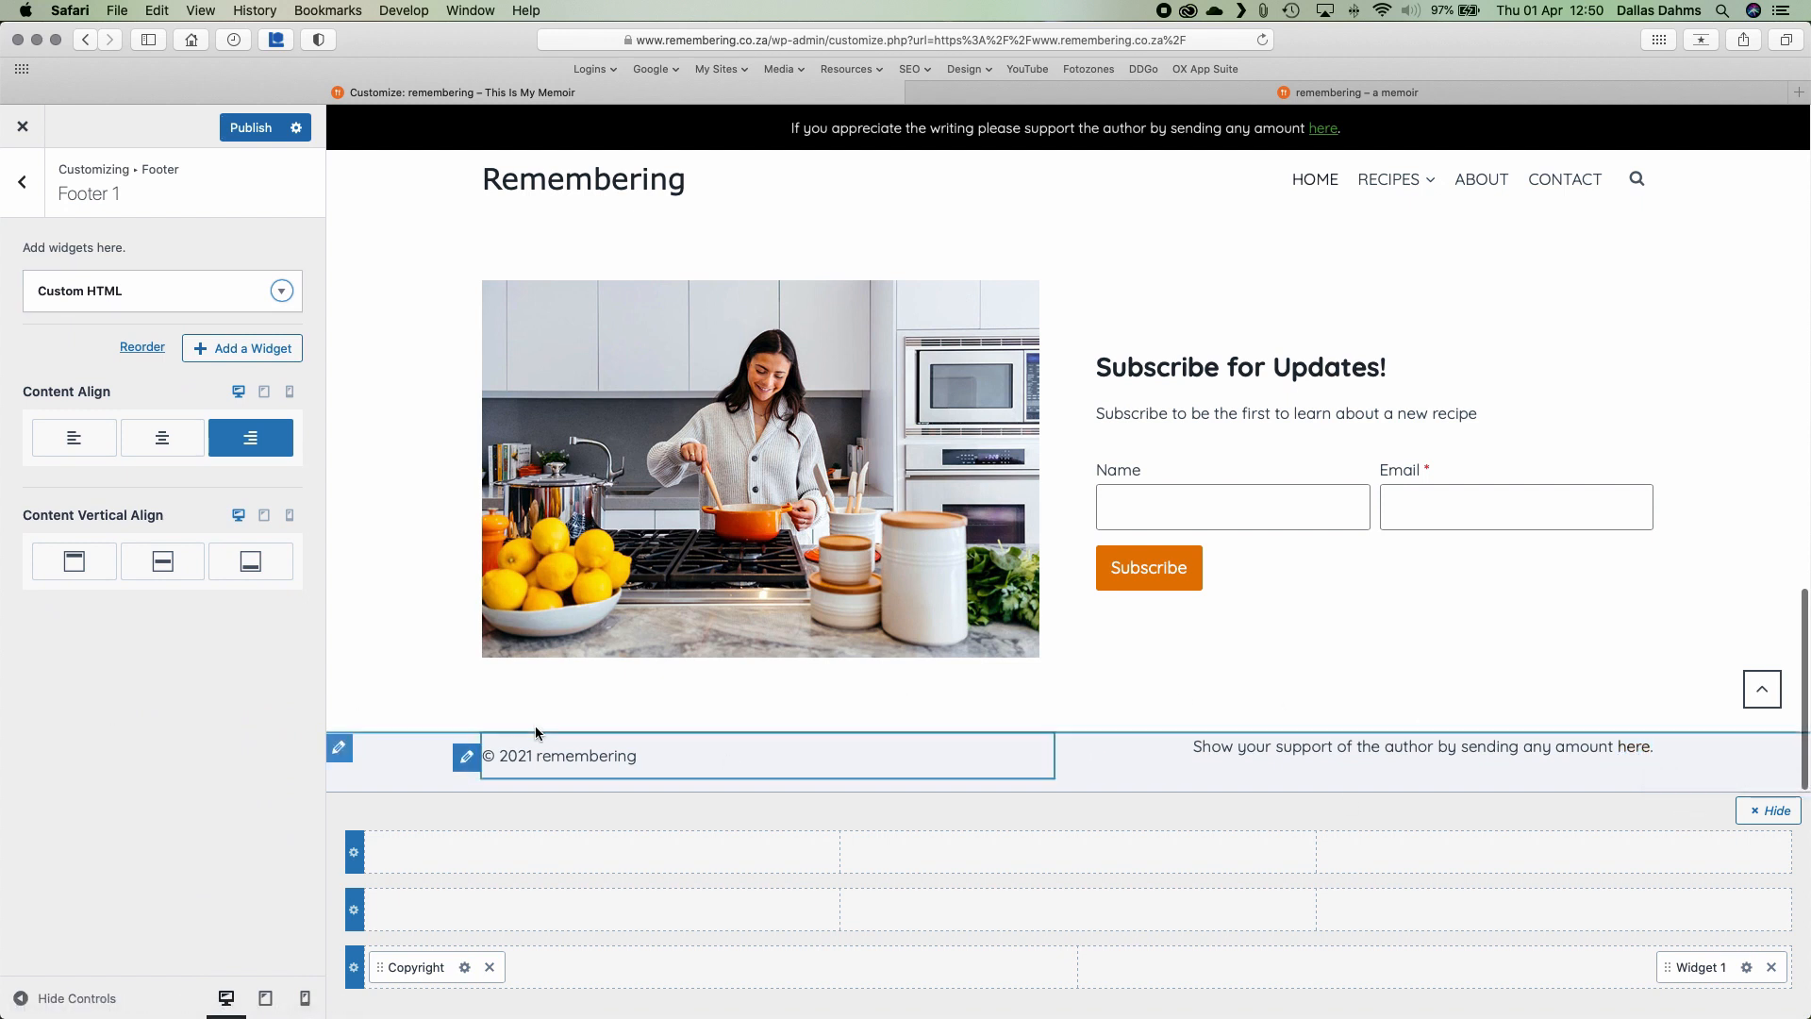
left_click(257, 135)
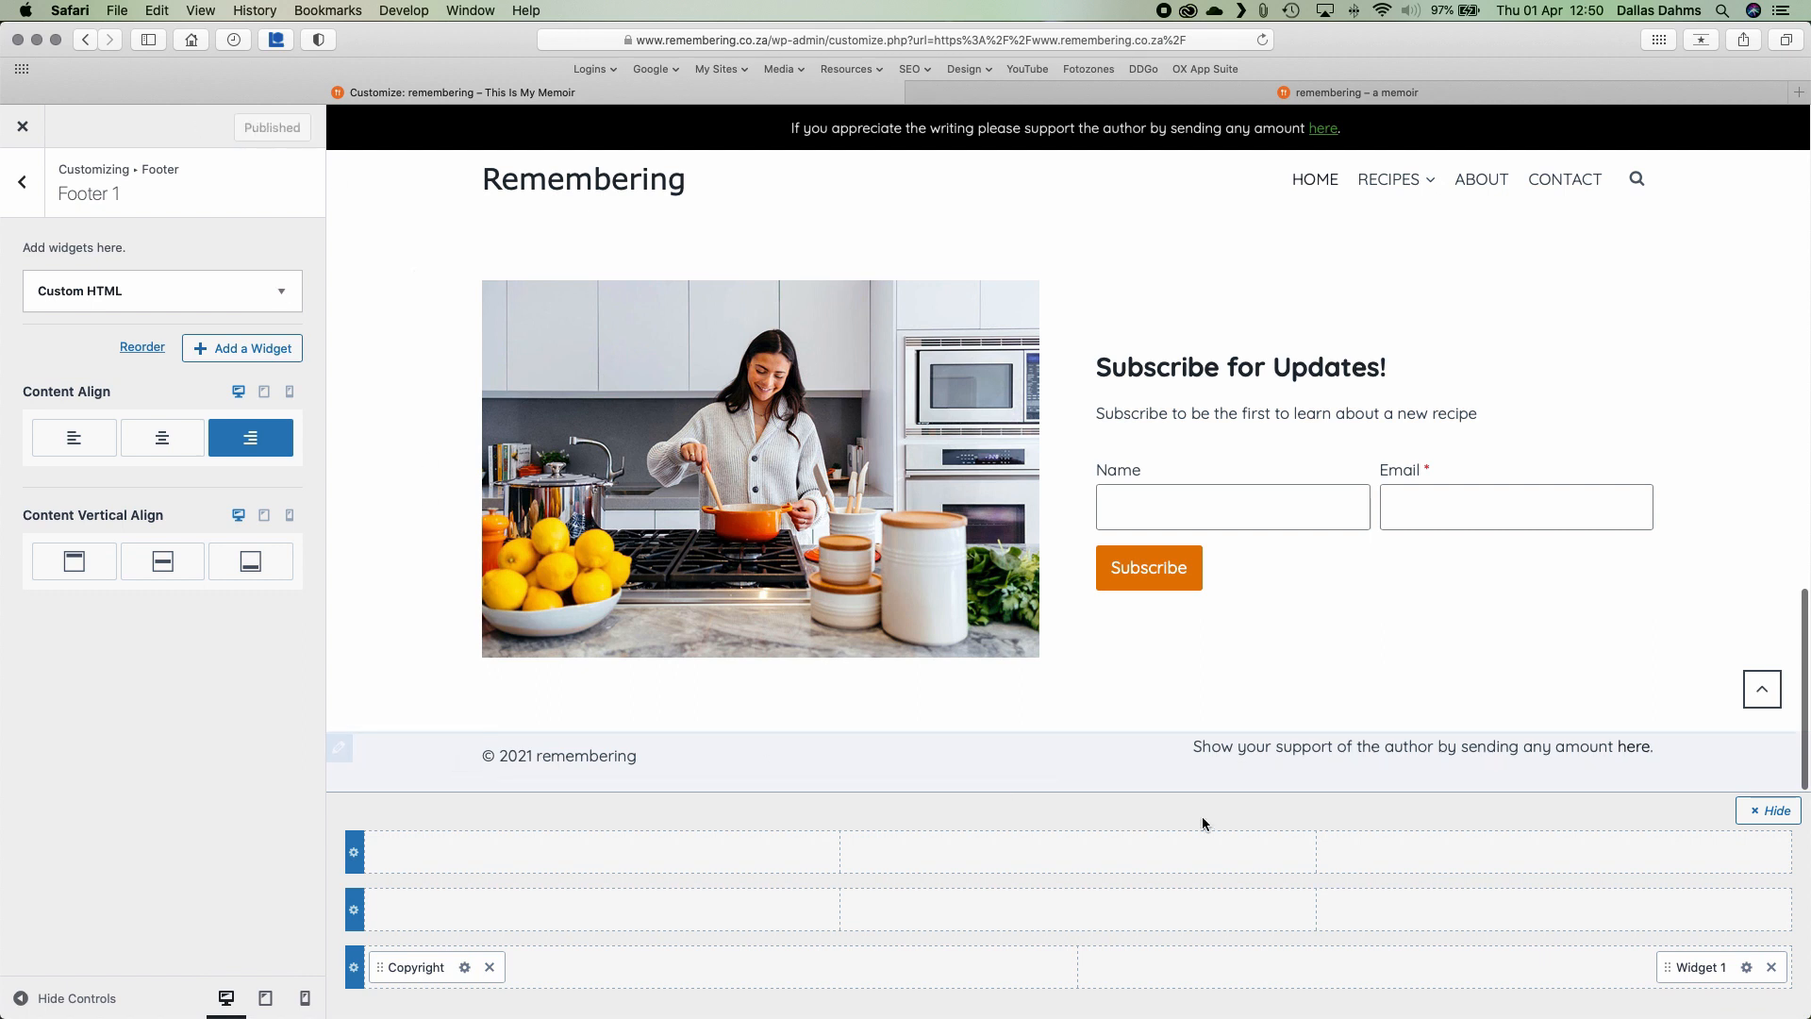
Leave the customizer, review the live home page down to its footer, and test the scroll-to-top button
left_click(1789, 817)
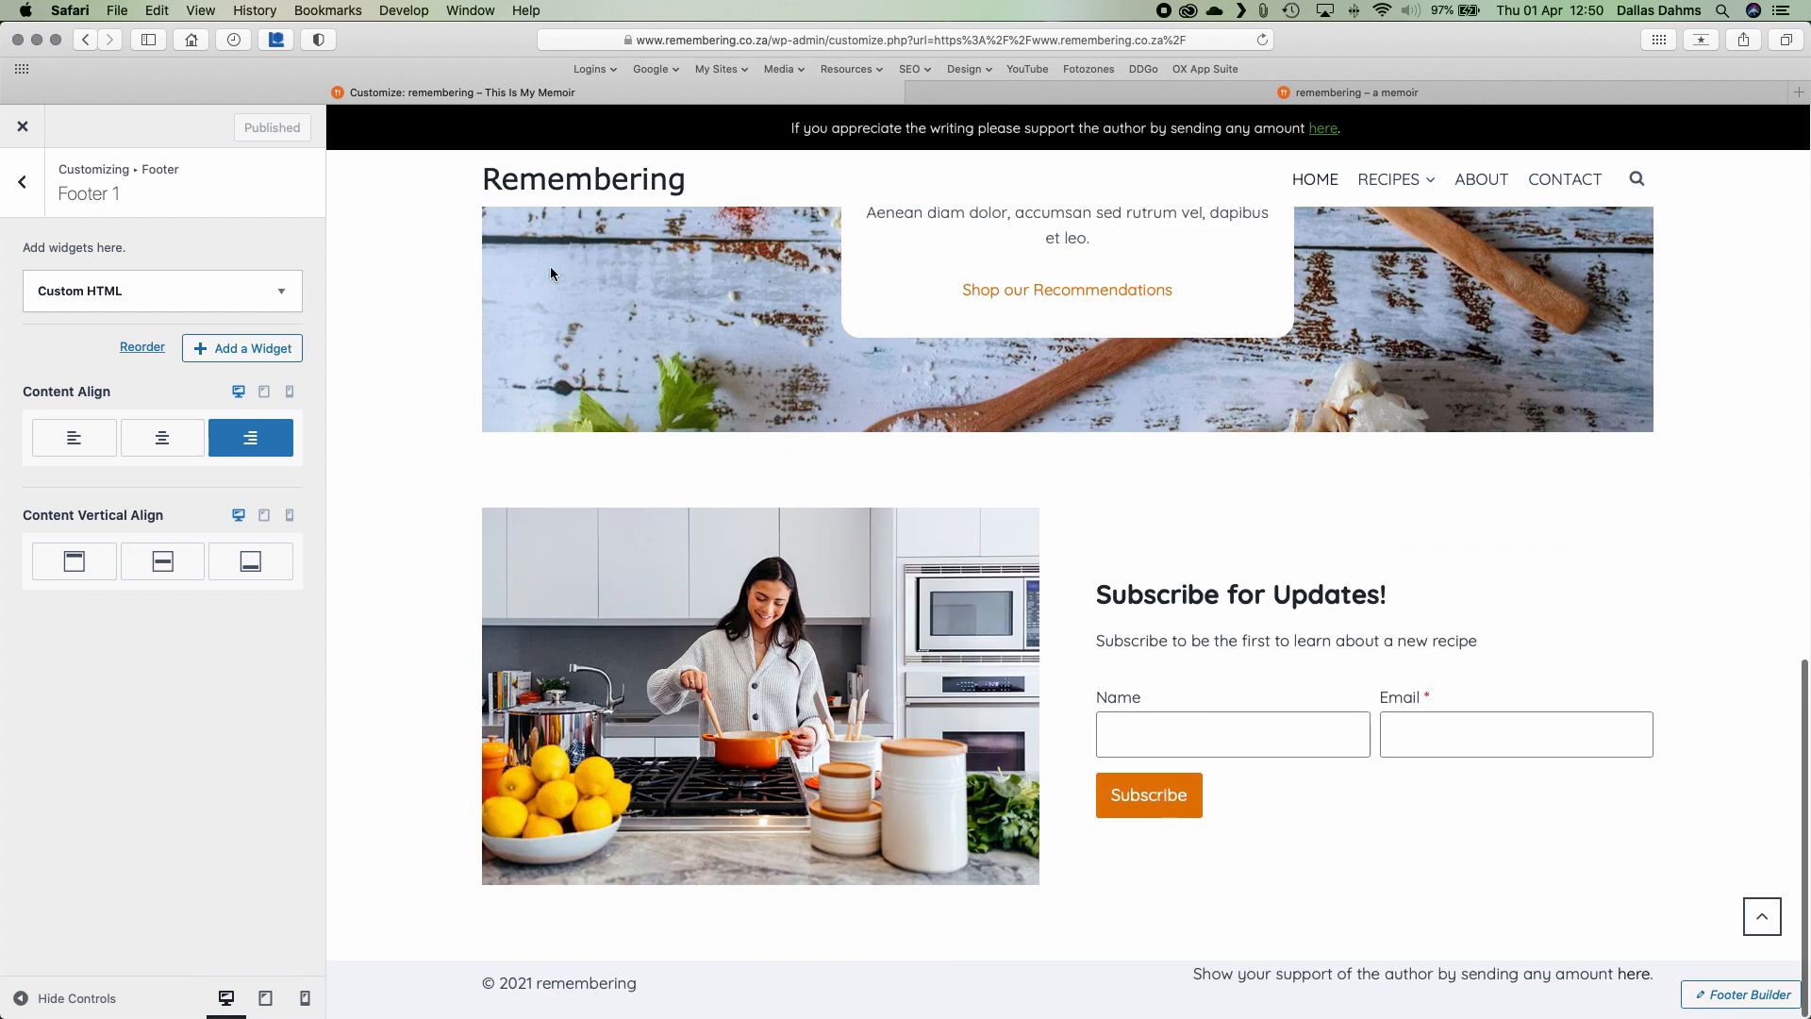
left_click(25, 134)
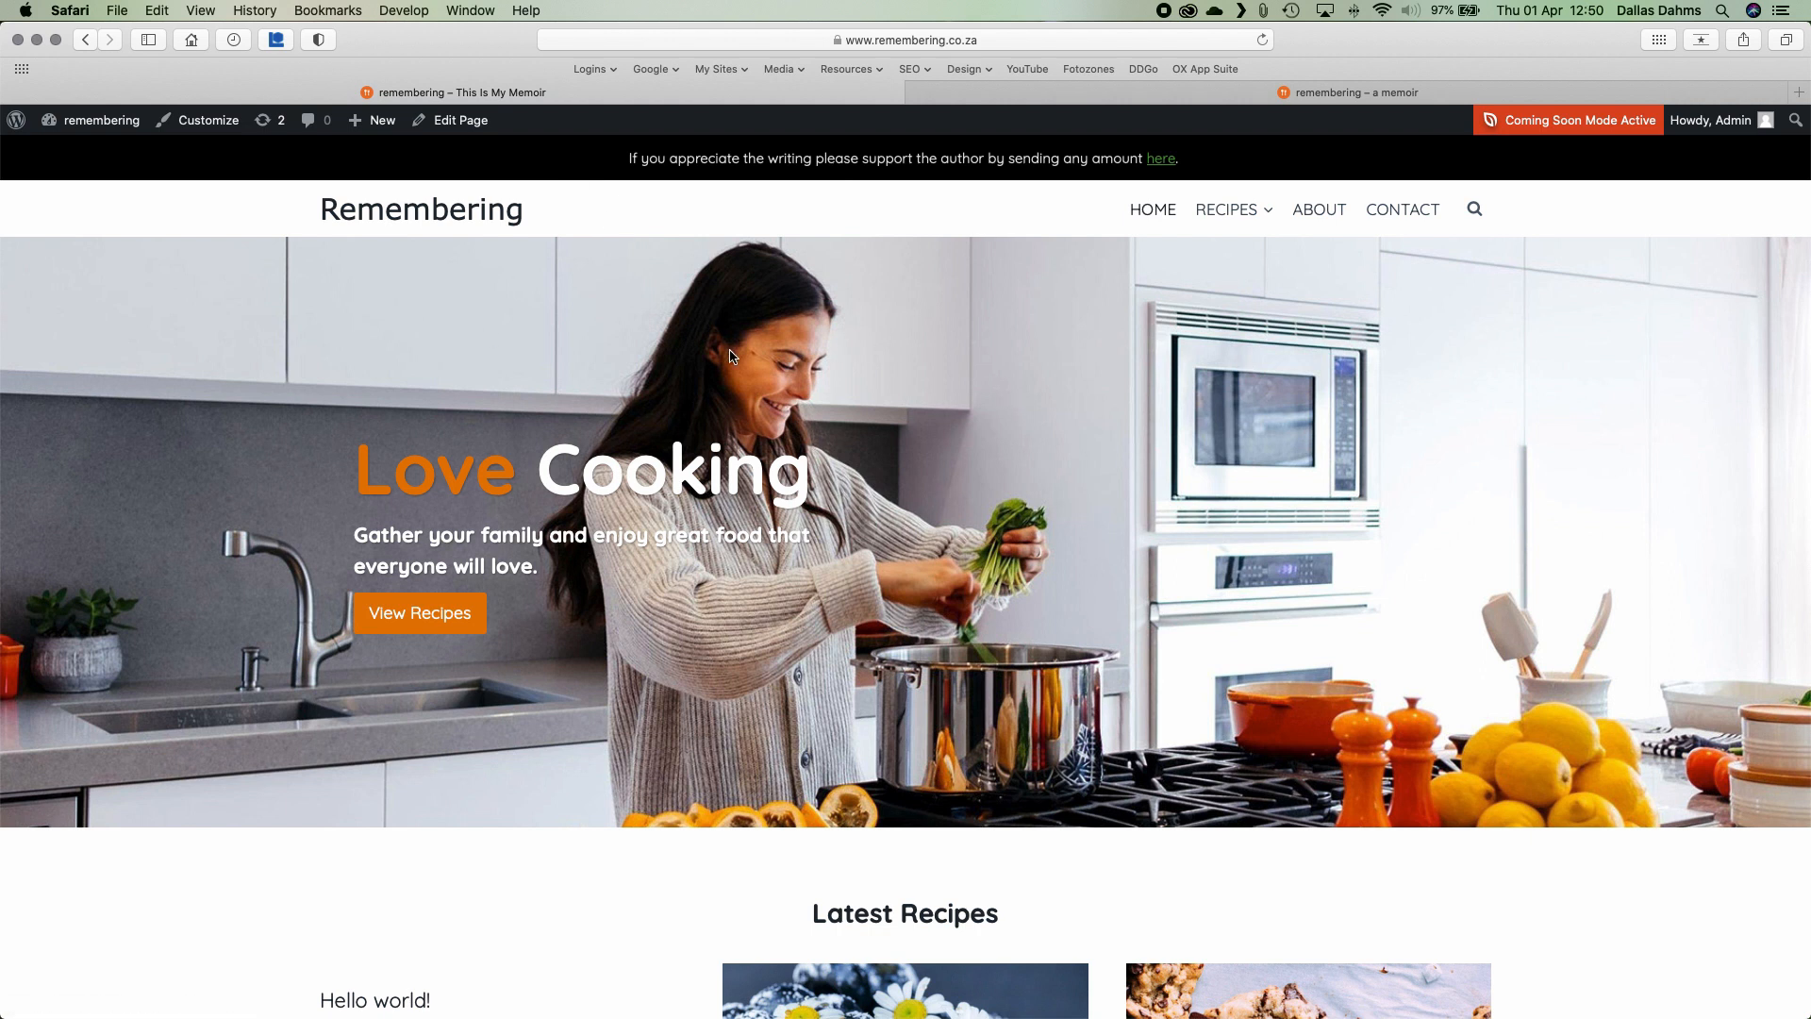
scroll(1153, 618, "down", 15)
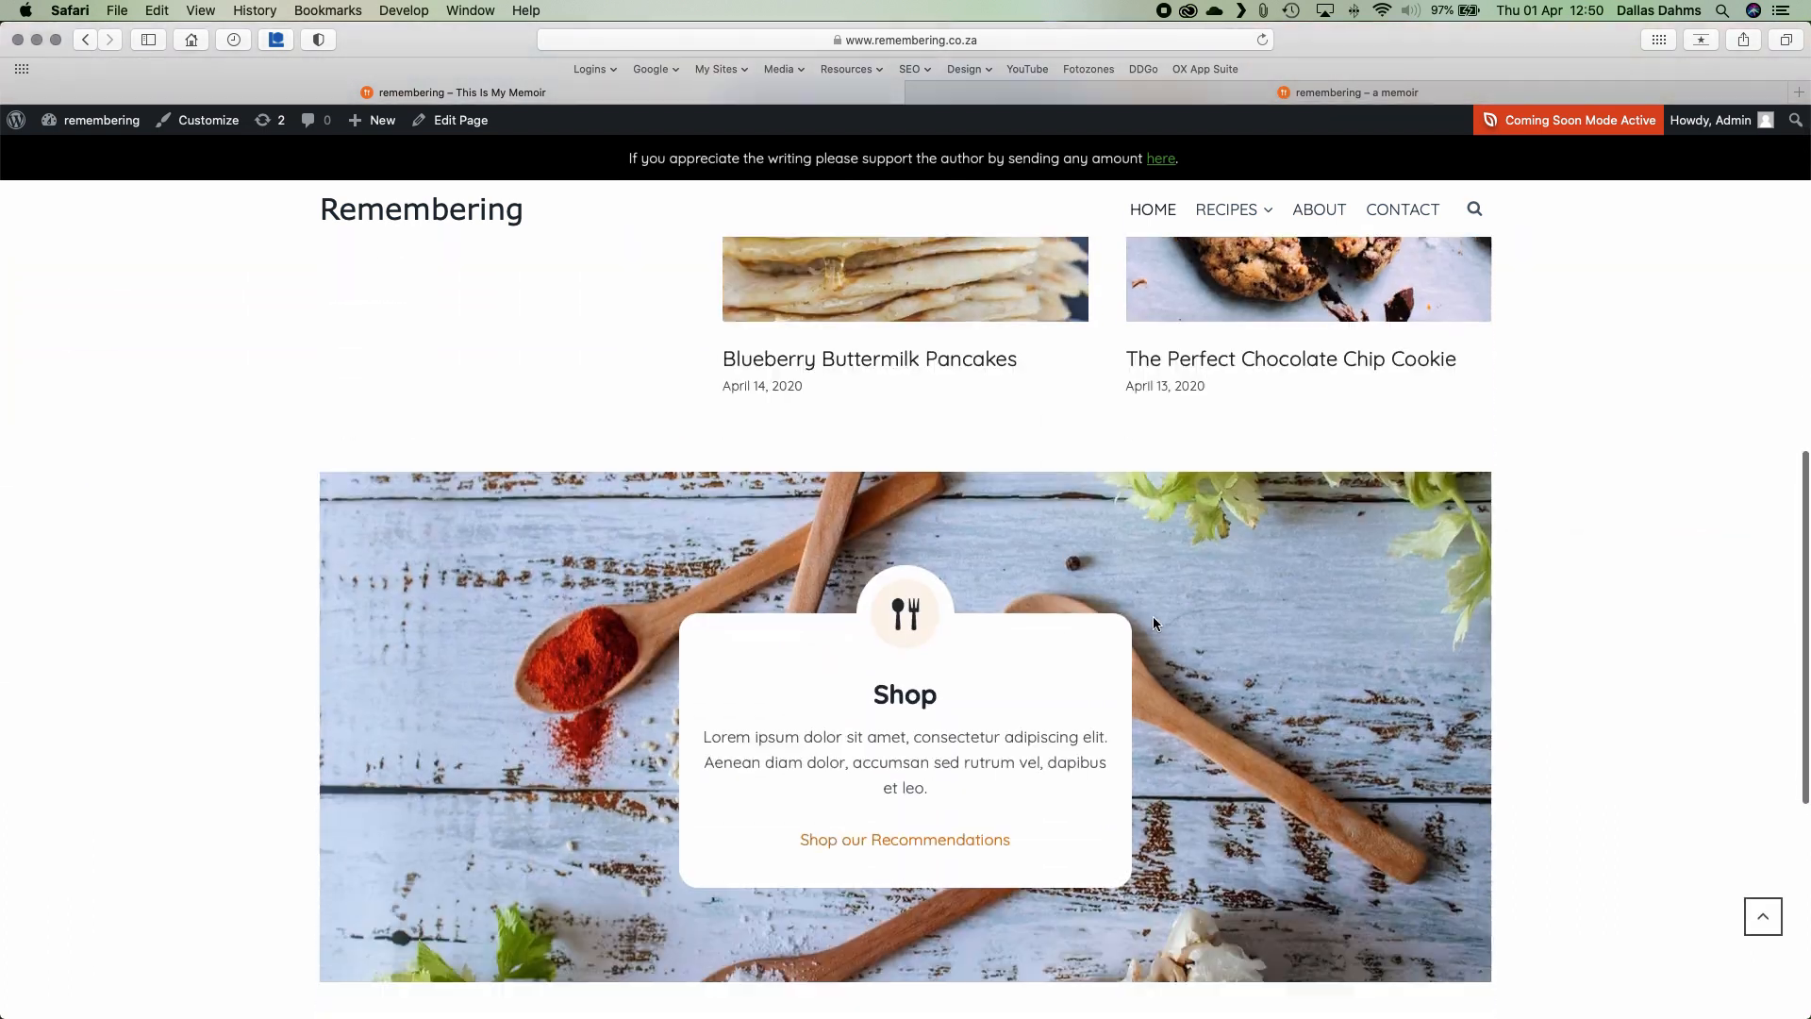
scroll(1152, 620, "down", 3)
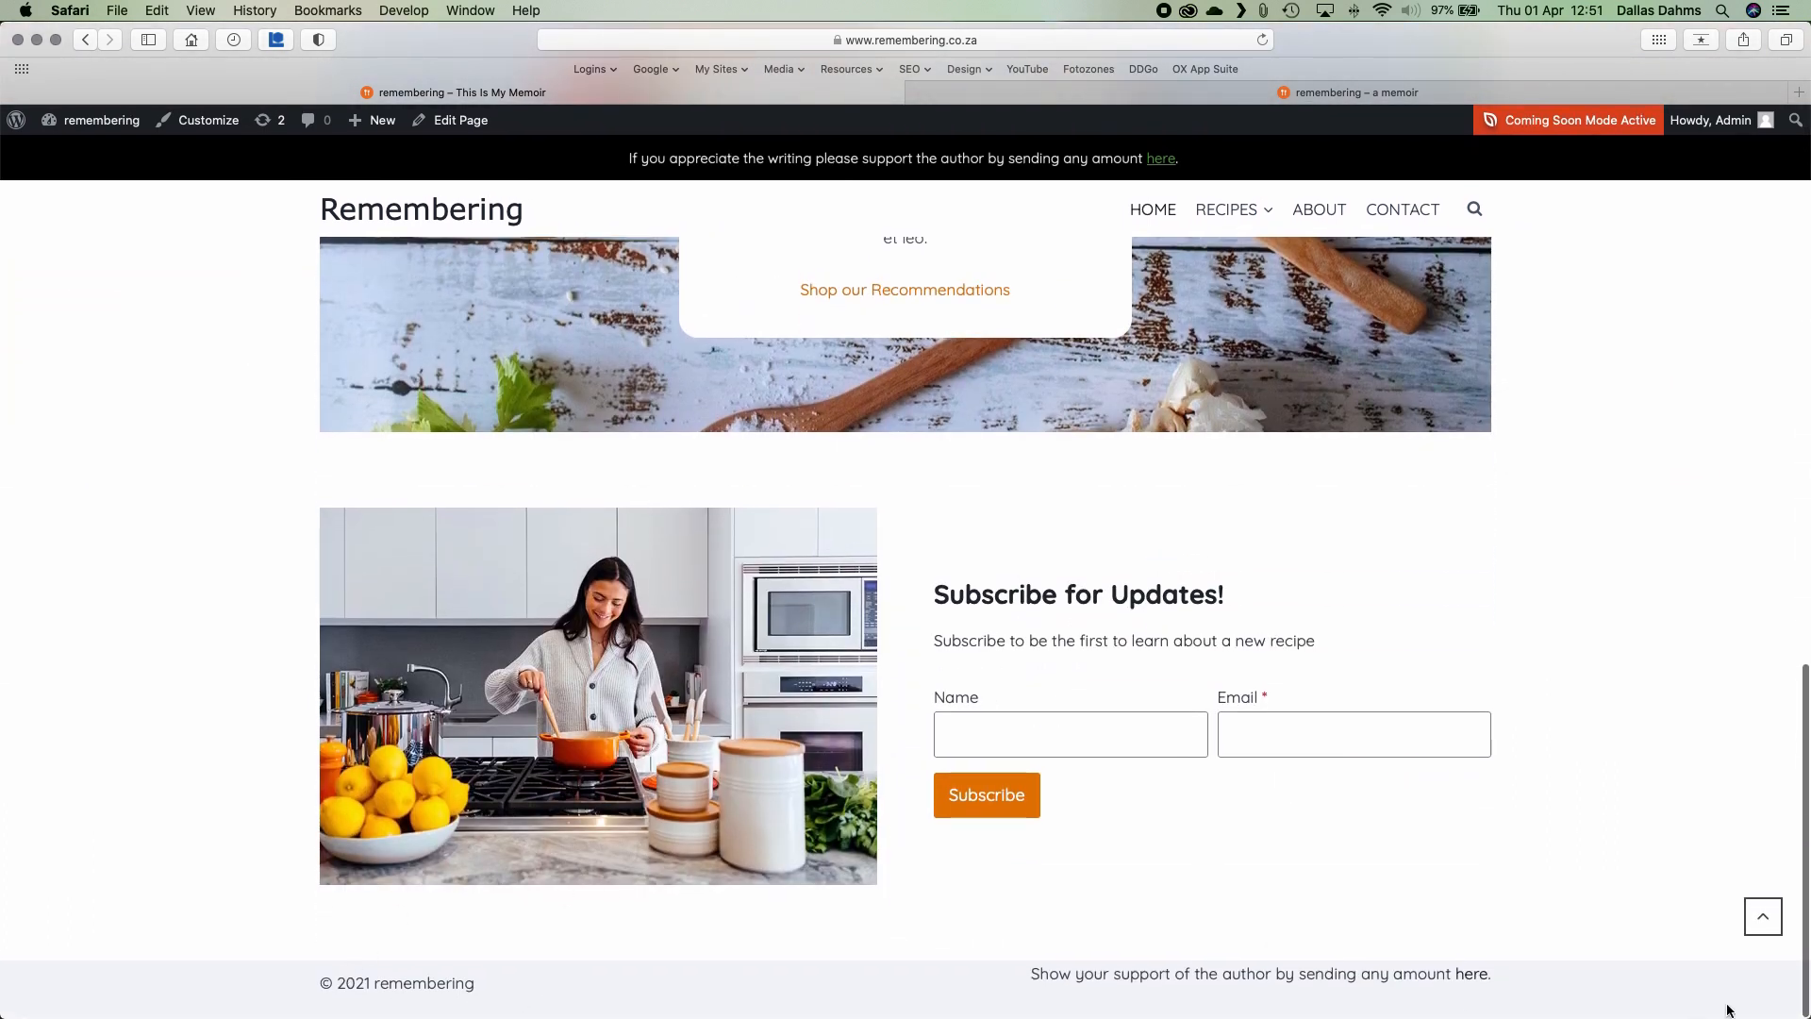
left_click(1762, 915)
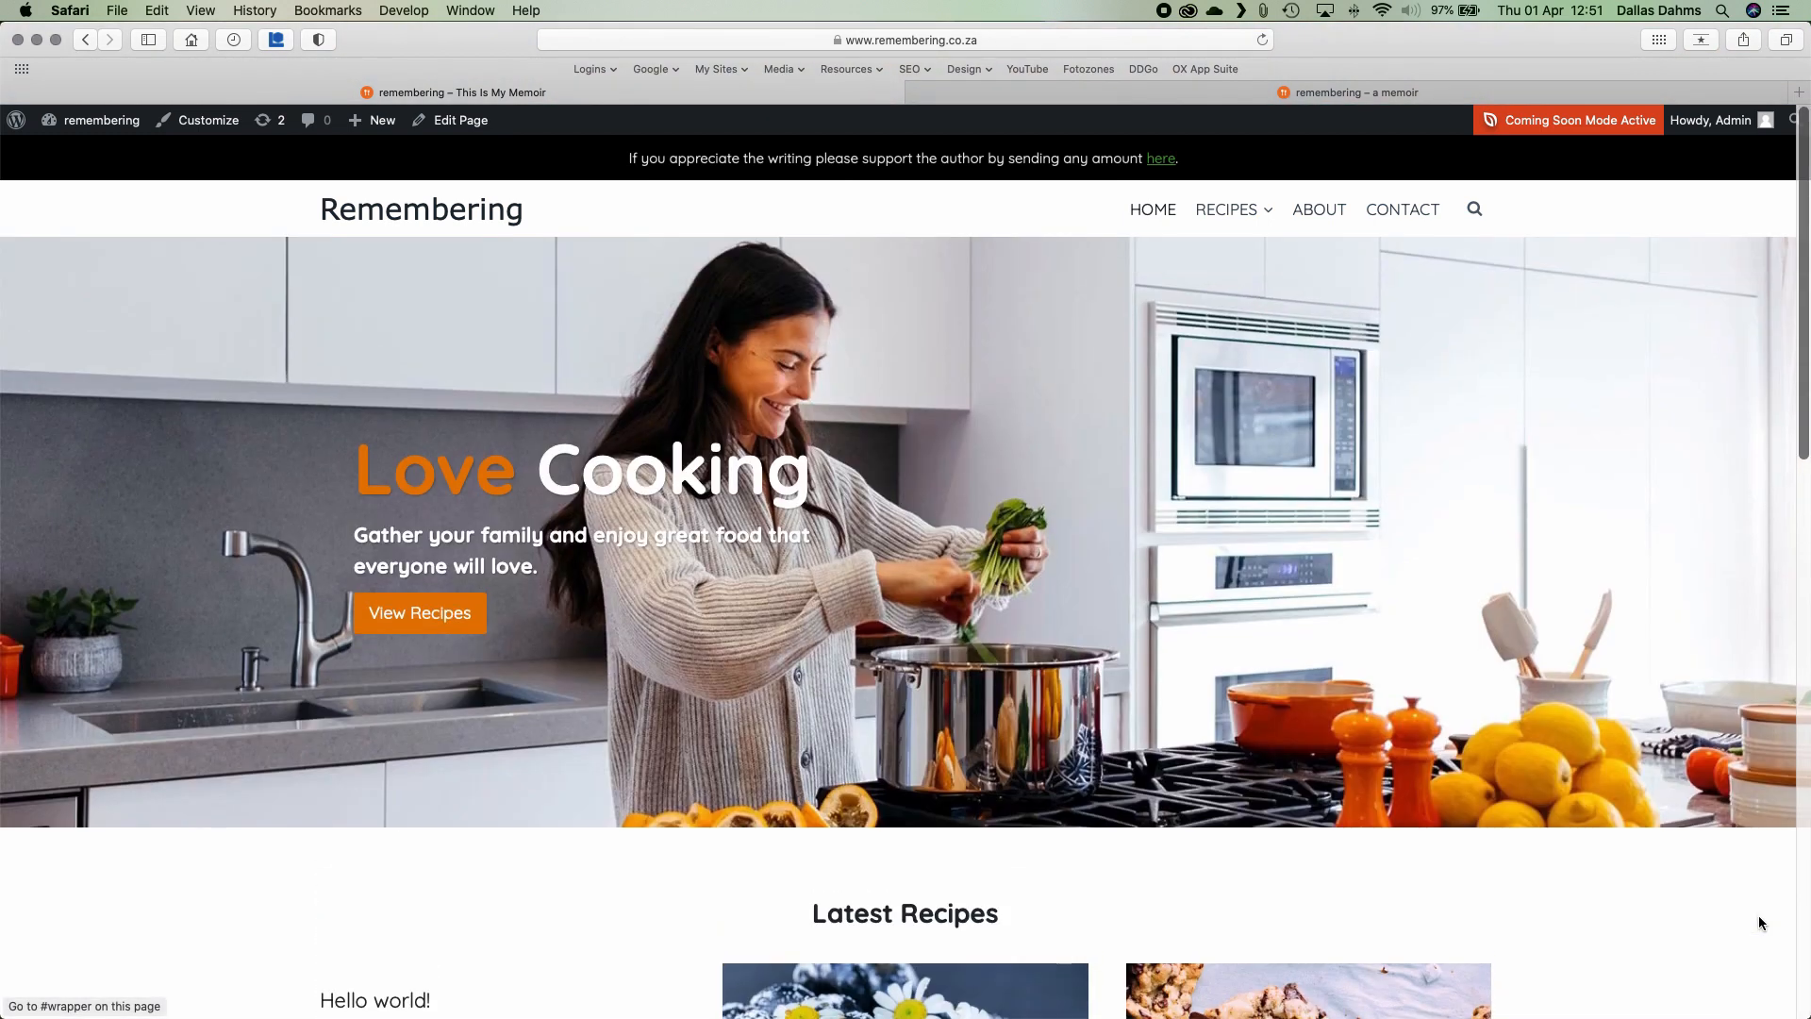